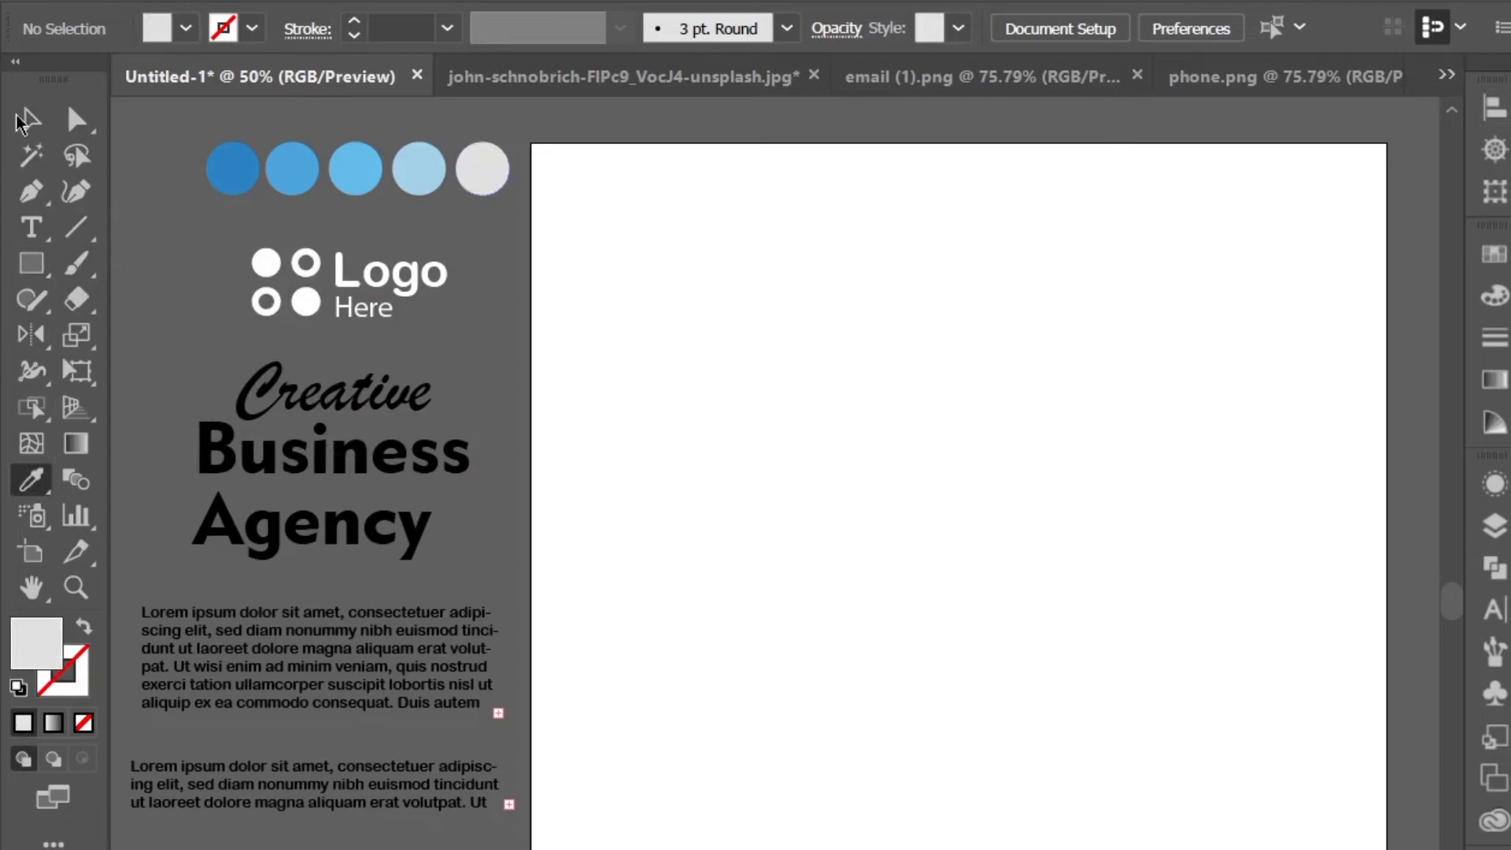
Step: Draw a light grey background rectangle covering the entire artboard
click(32, 262)
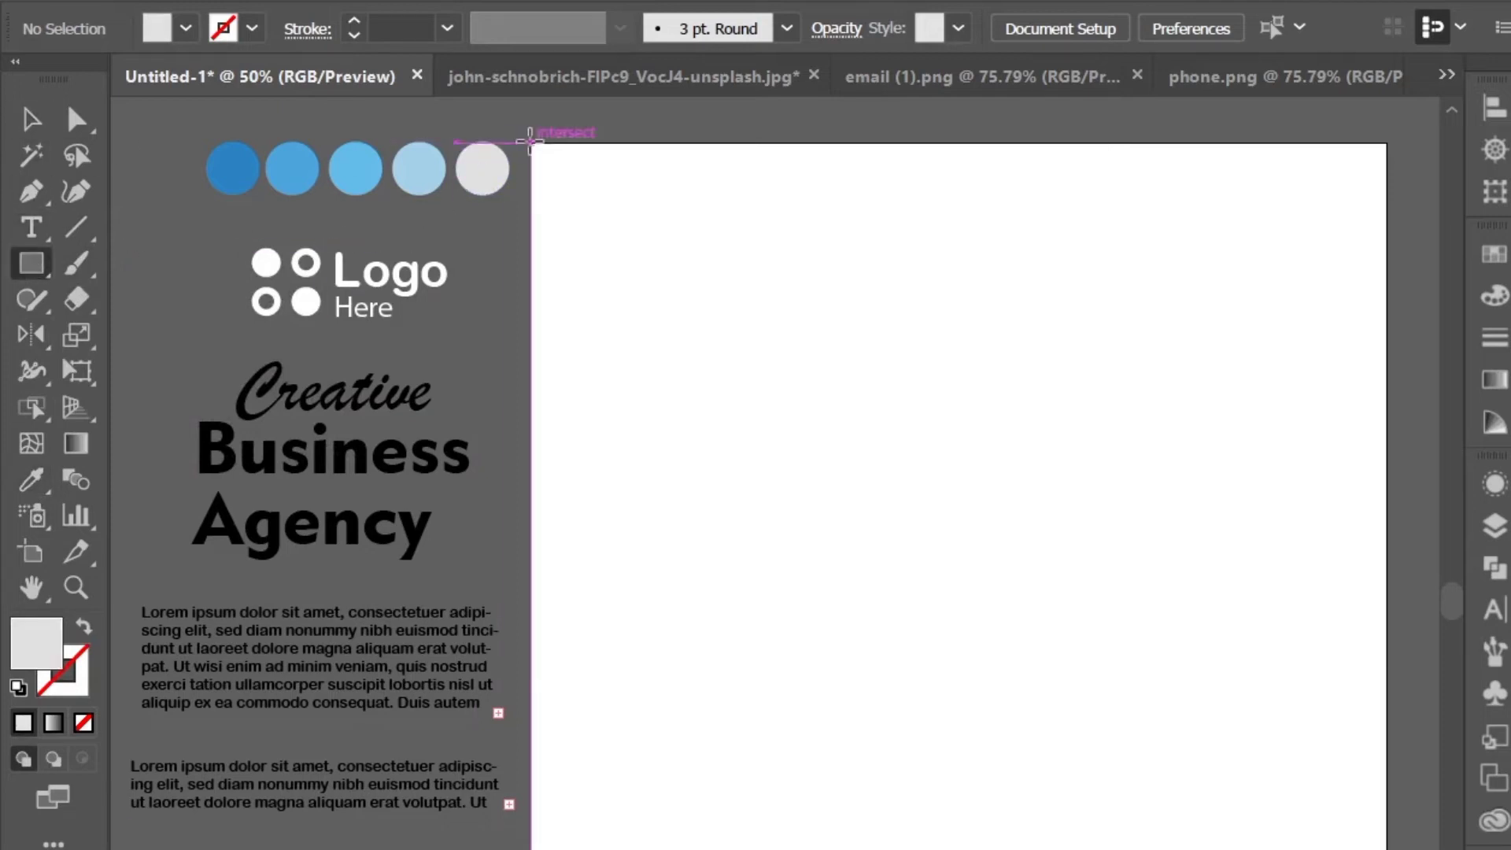
drag(529, 142, 1387, 849)
click(31, 119)
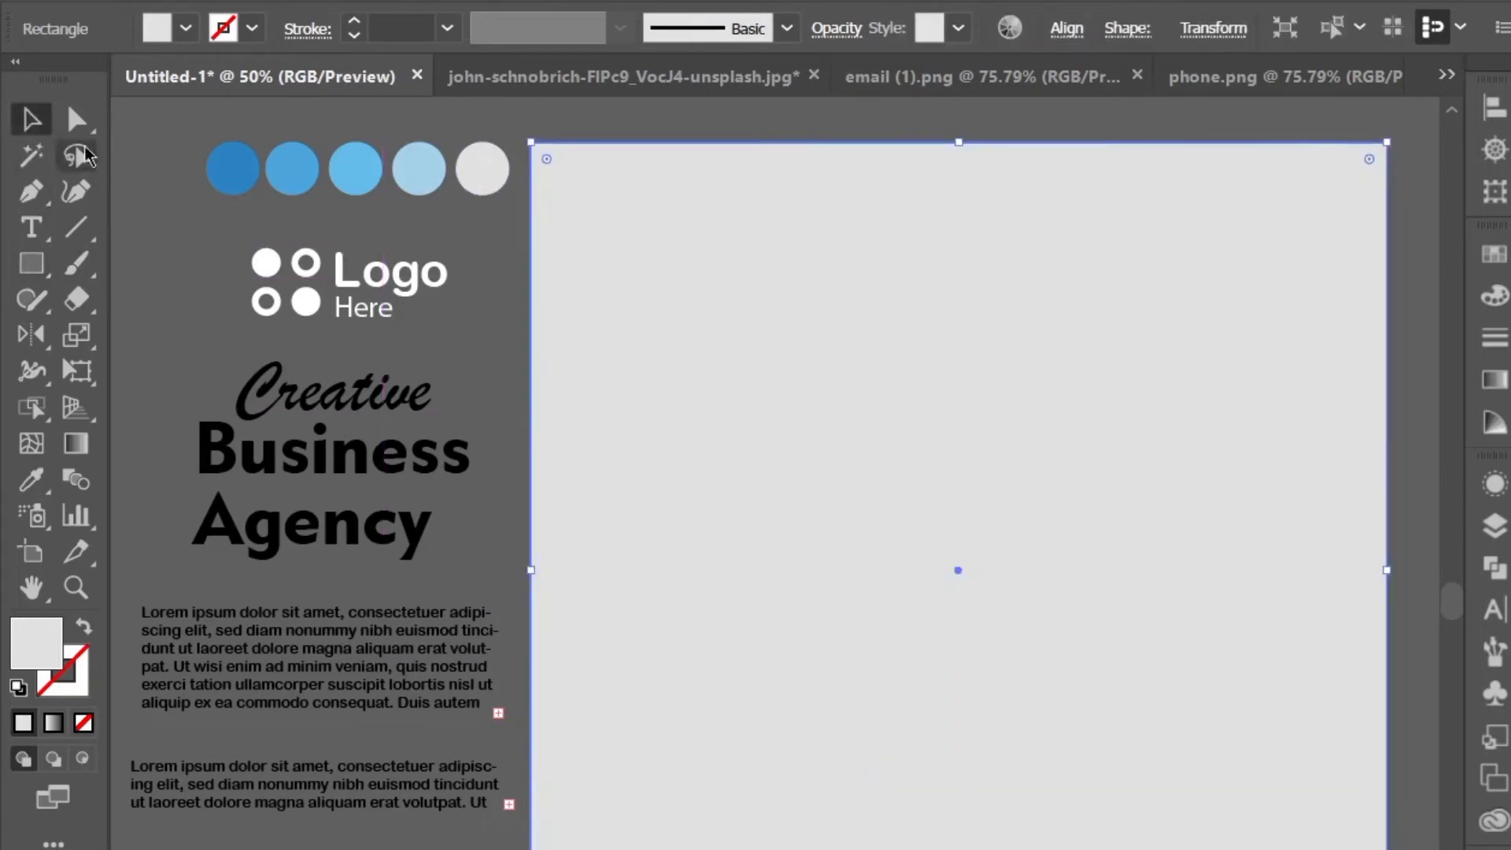
click(480, 241)
scroll(667, 288, up, 2)
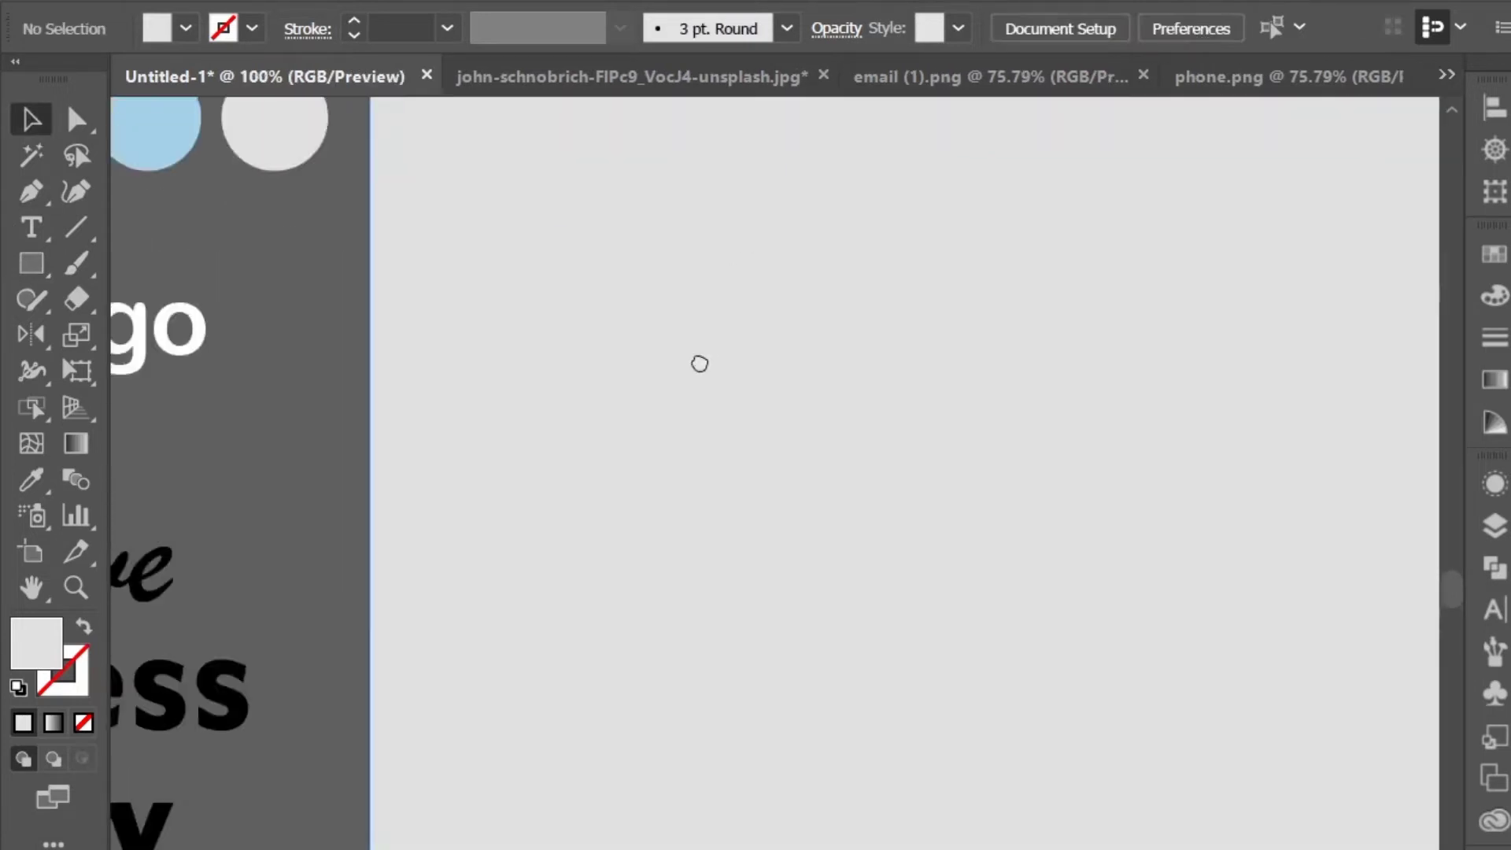
drag(698, 362, 540, 433)
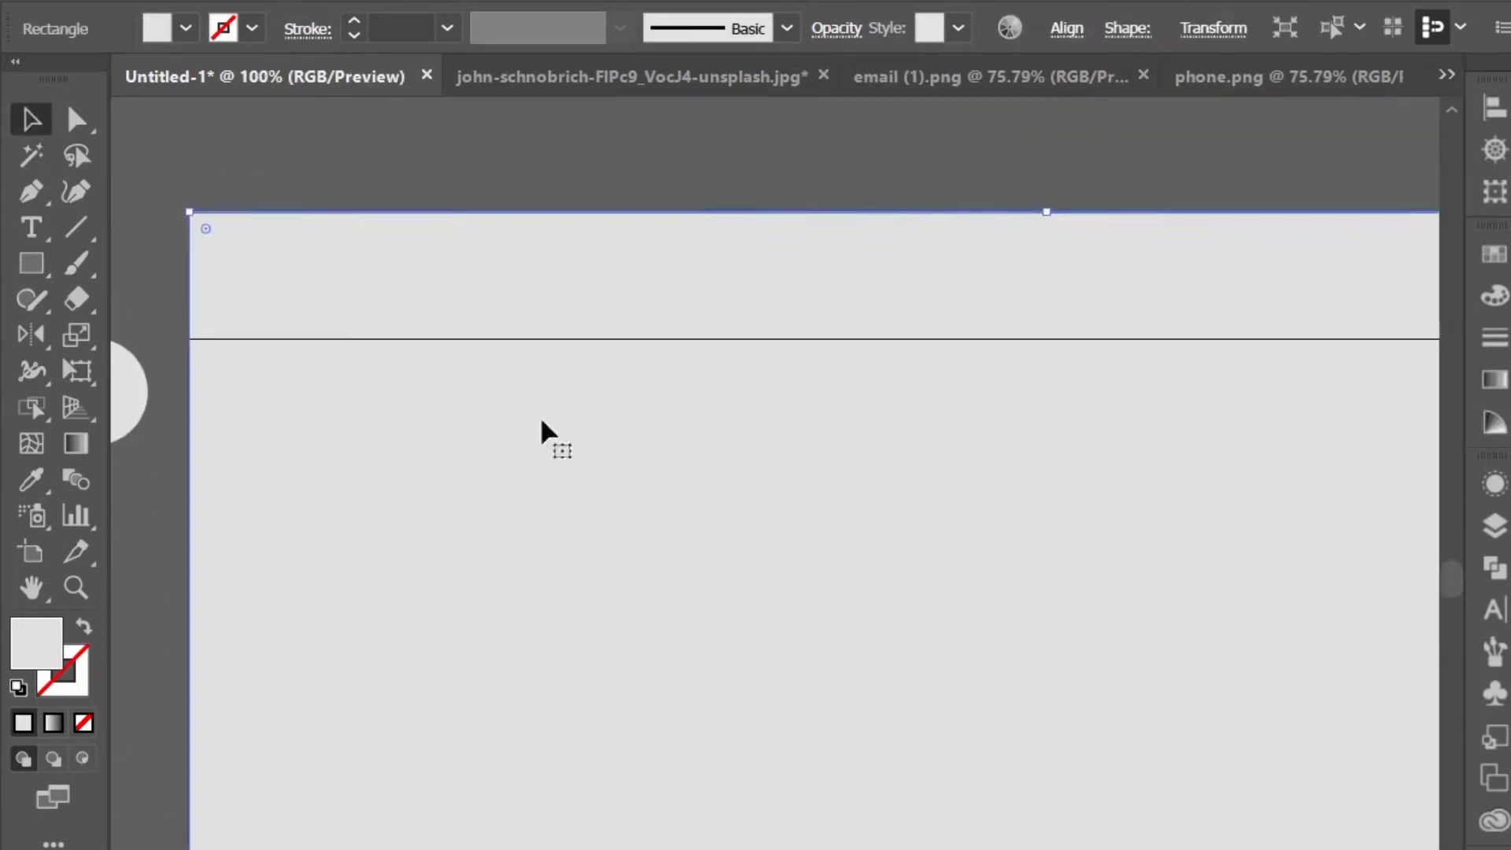
key(ctrl+z)
scroll(549, 430, down, 2)
scroll(550, 430, down, 1)
drag(567, 533, 674, 412)
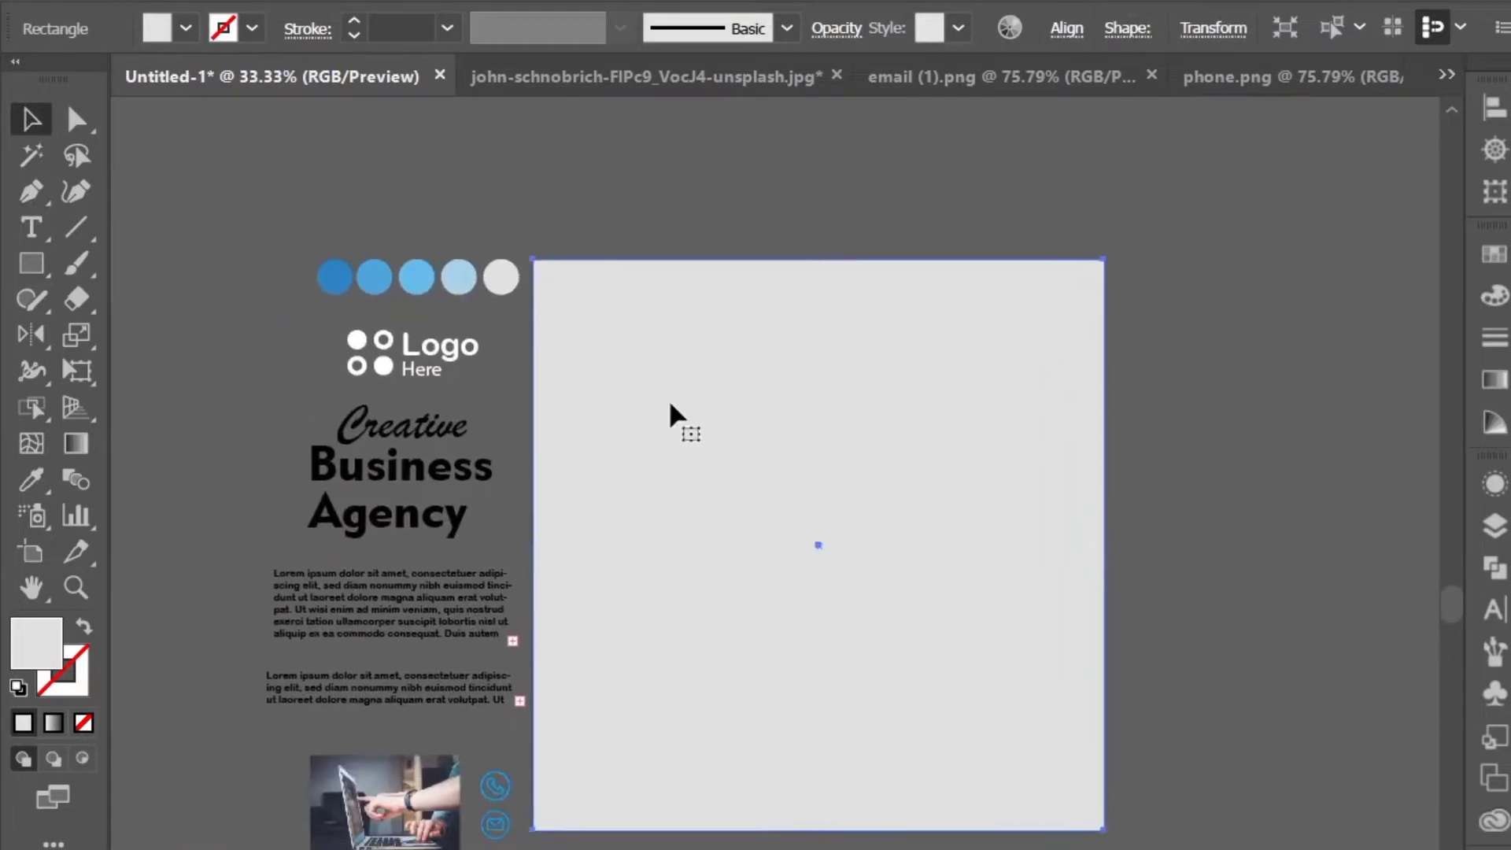
Step: Lock the grey background rectangle in place
scroll(650, 403, up, 1)
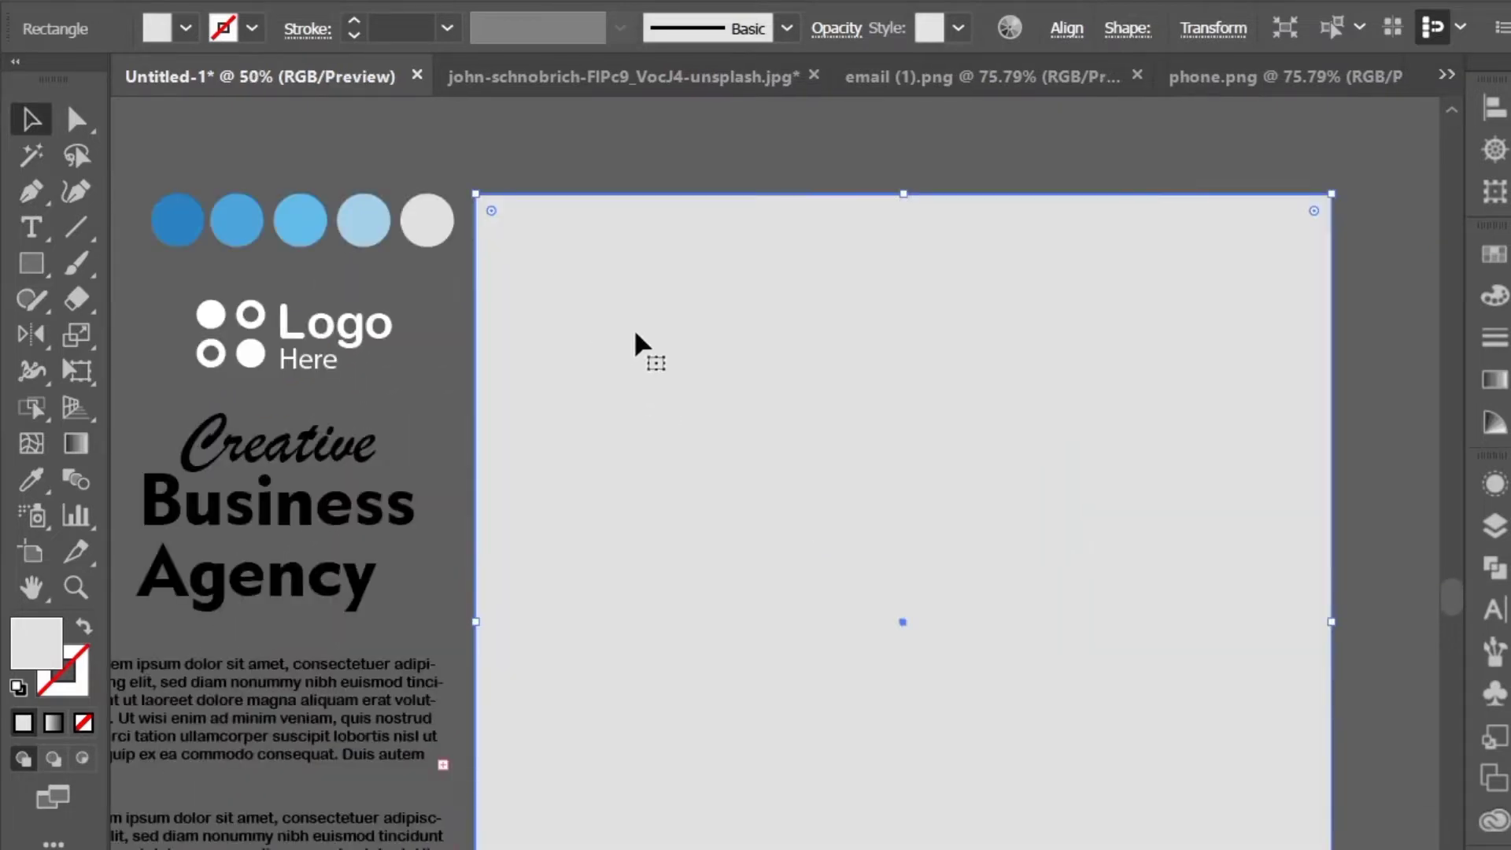
click(293, 0)
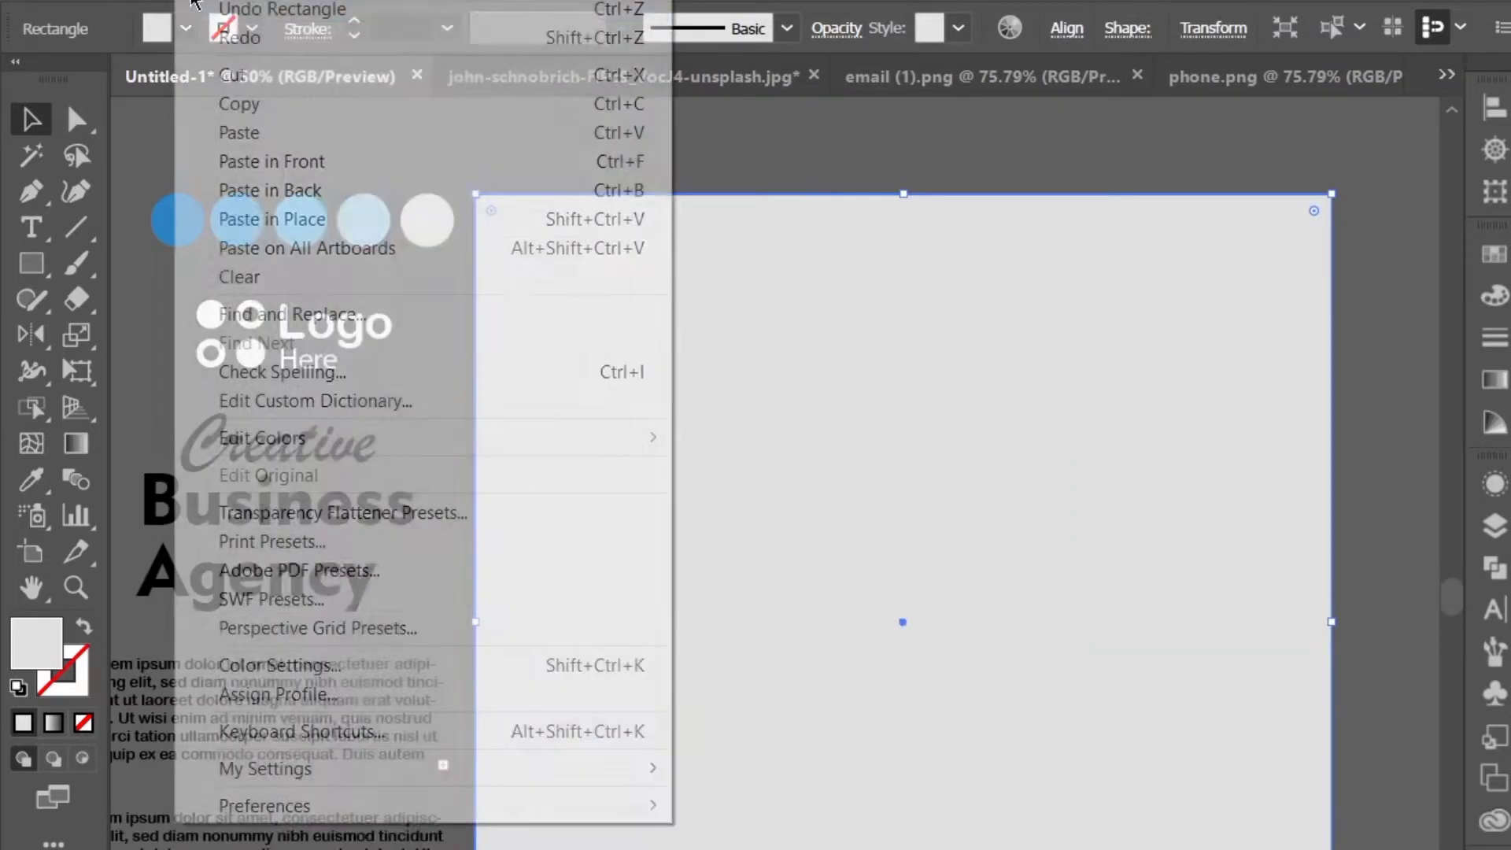
click(291, 1)
click(295, 1)
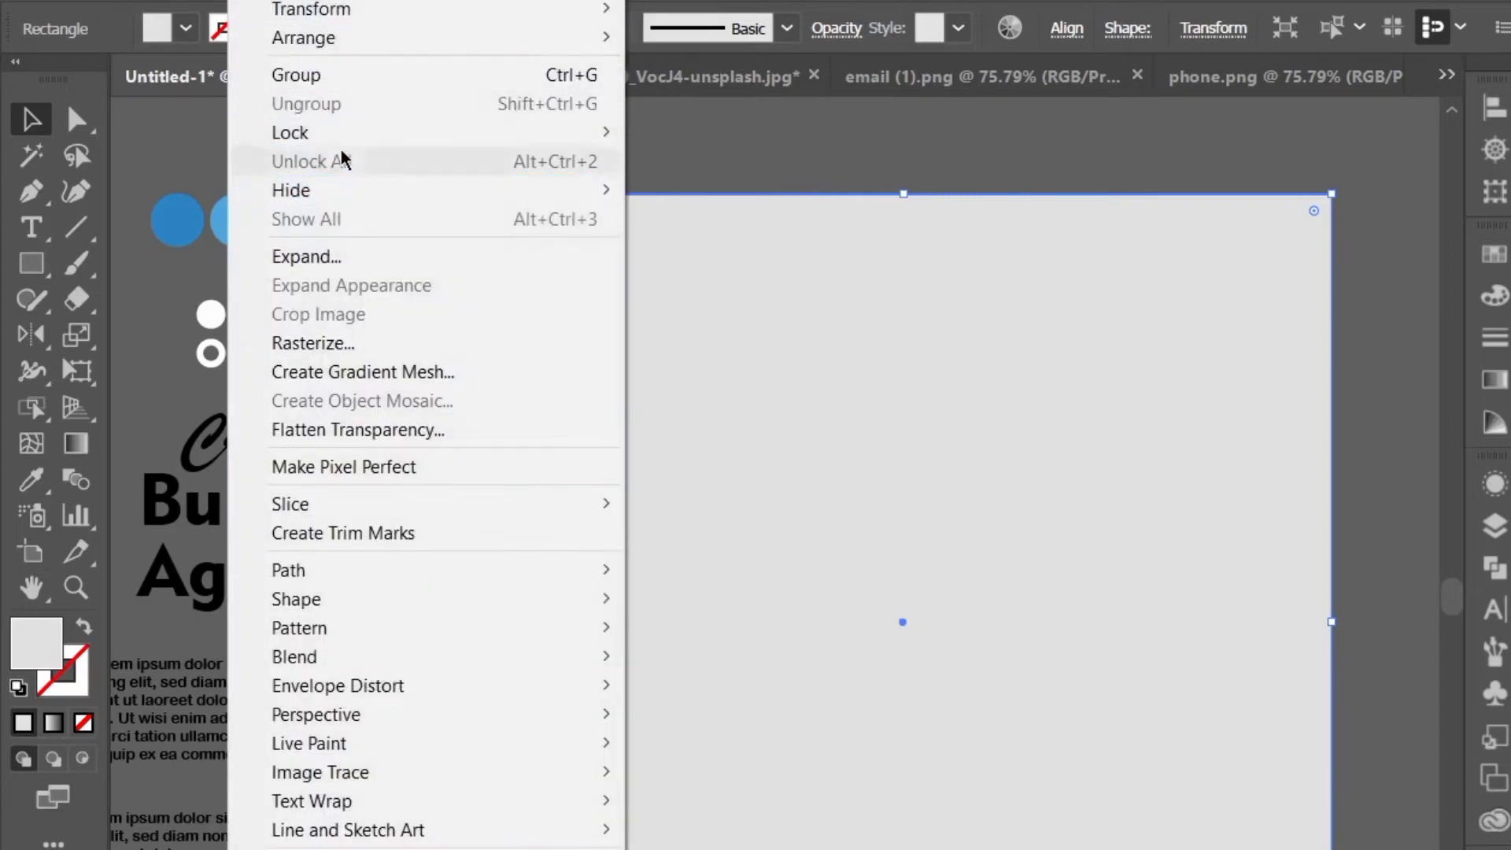
mouse_move(341, 134)
click(685, 133)
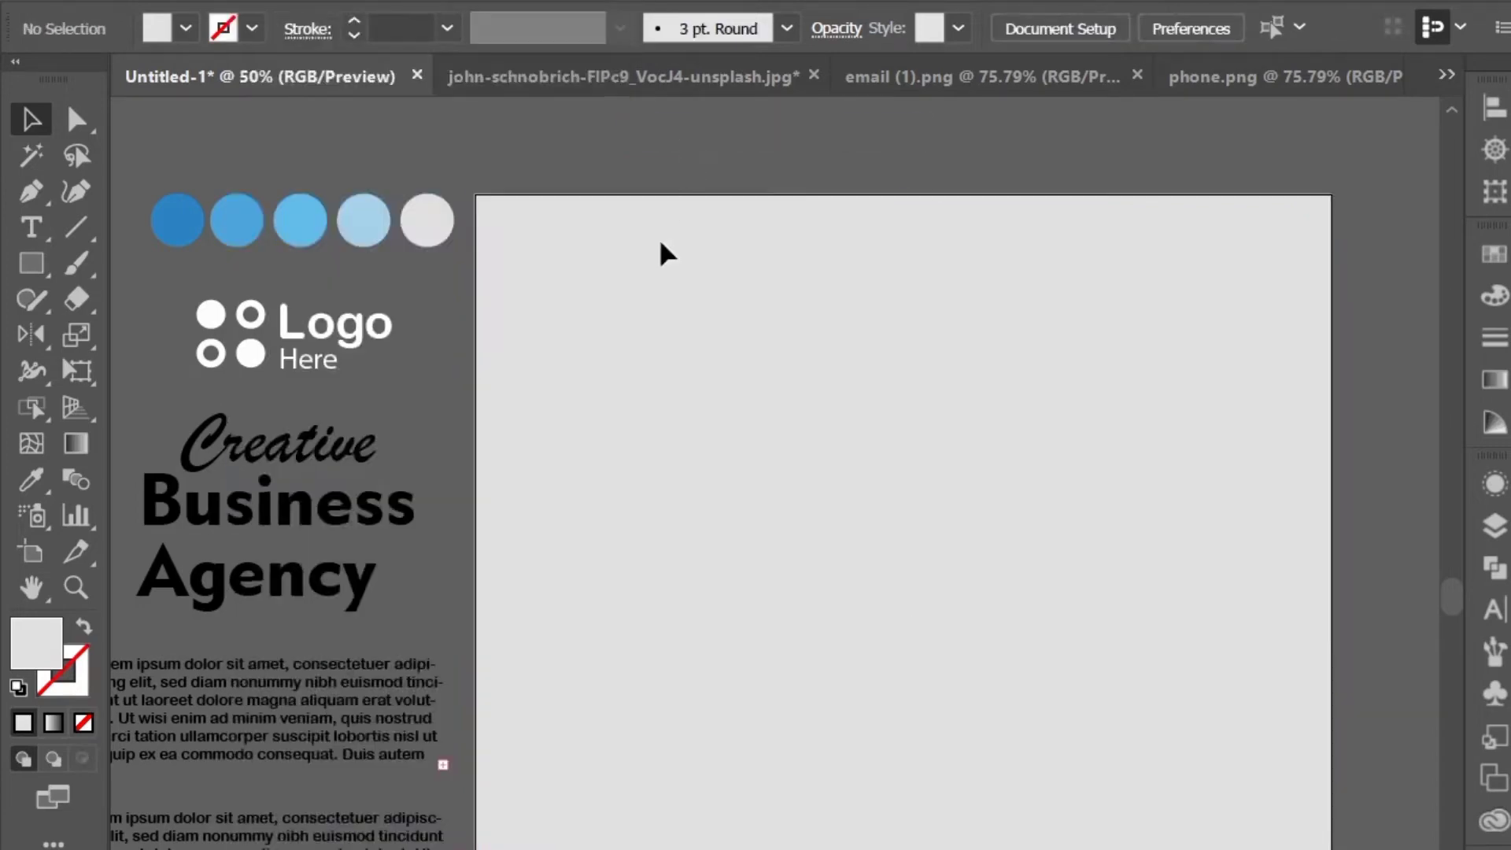
mouse_move(617, 294)
mouse_down()
mouse_move(641, 270)
mouse_move(629, 277)
mouse_up()
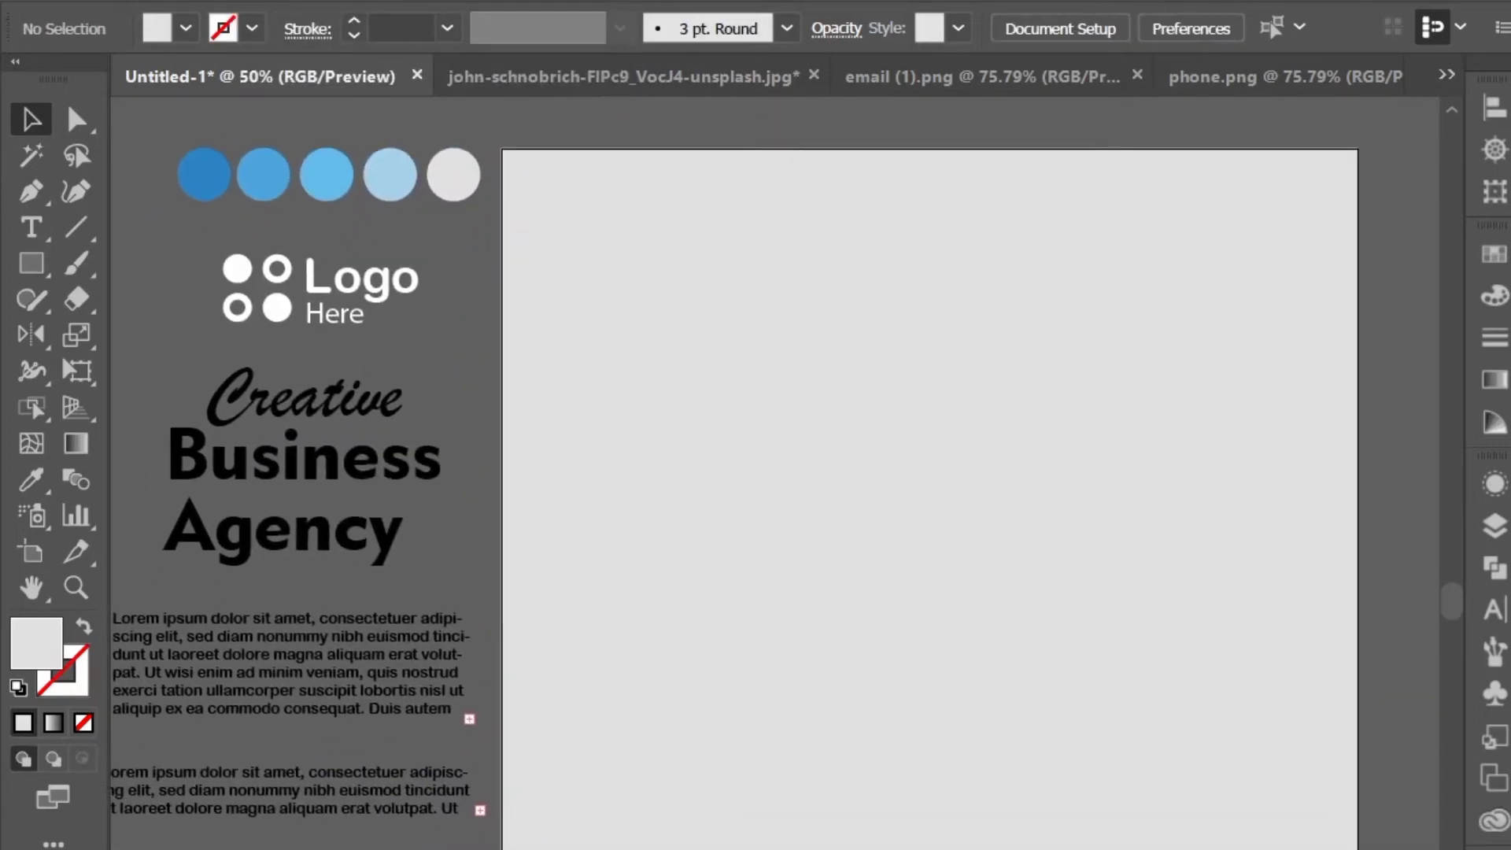
Step: Sample the light grey circle of the colour palette as the current fill with the Eyedropper
click(204, 168)
click(196, 250)
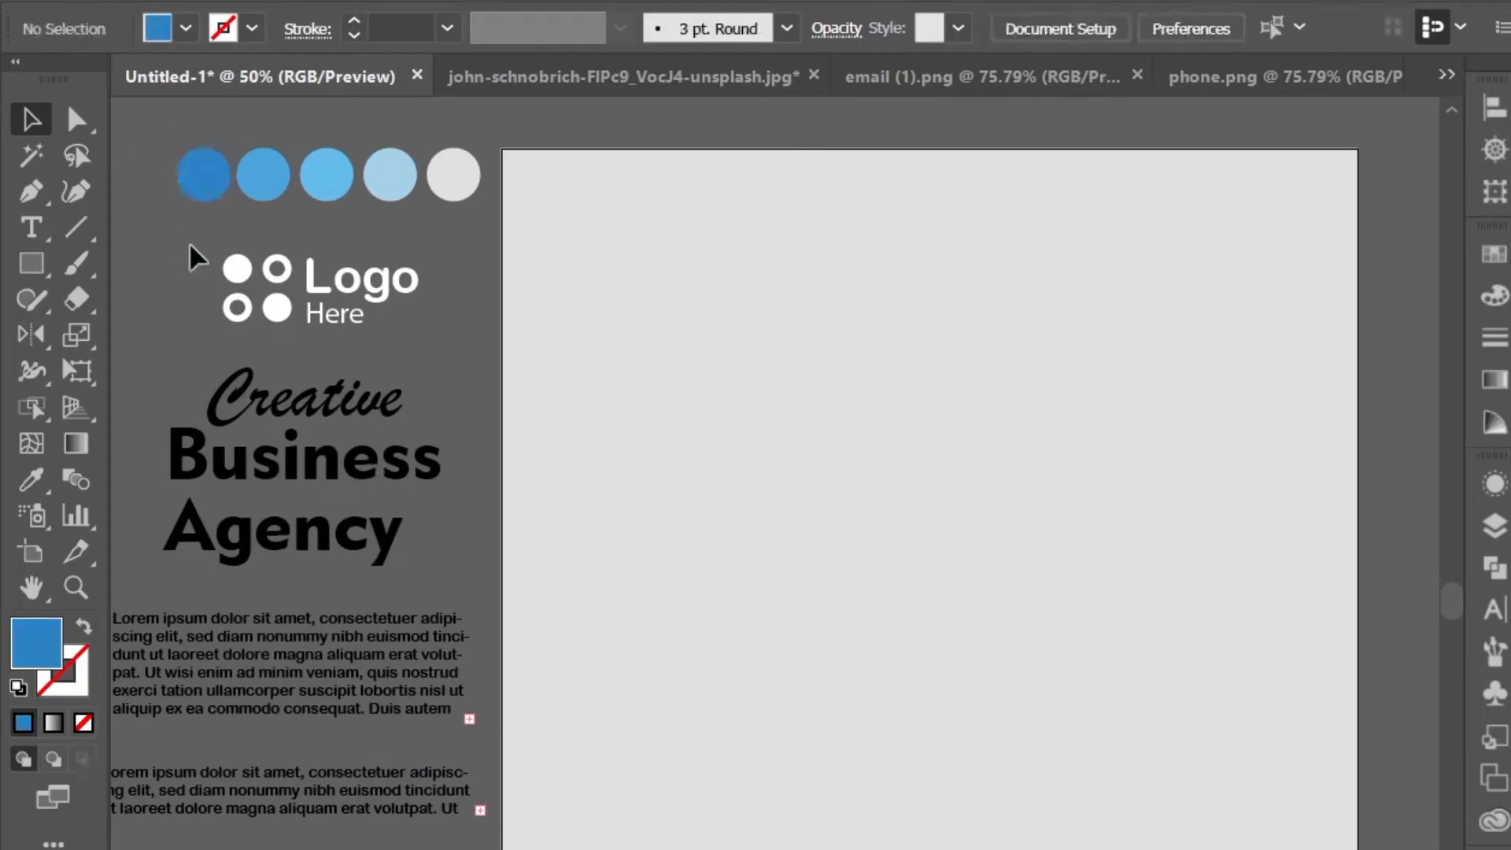
click(32, 479)
click(454, 174)
click(32, 119)
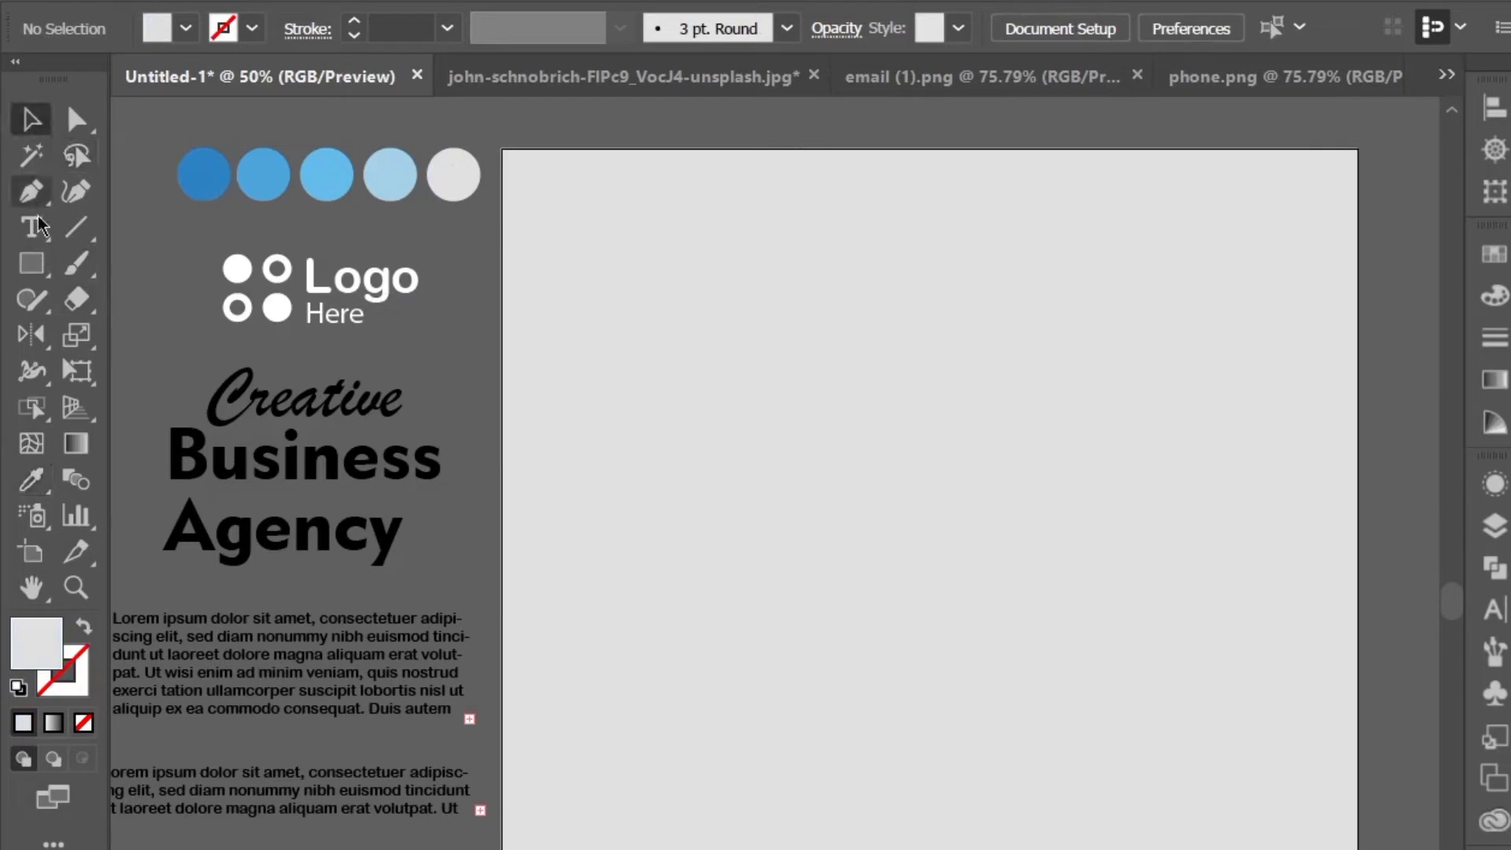
Step: Draw a circle filled with slightly darker grey d1cfd0 and move it over the artboard's upper-right corner
drag(32, 263, 126, 343)
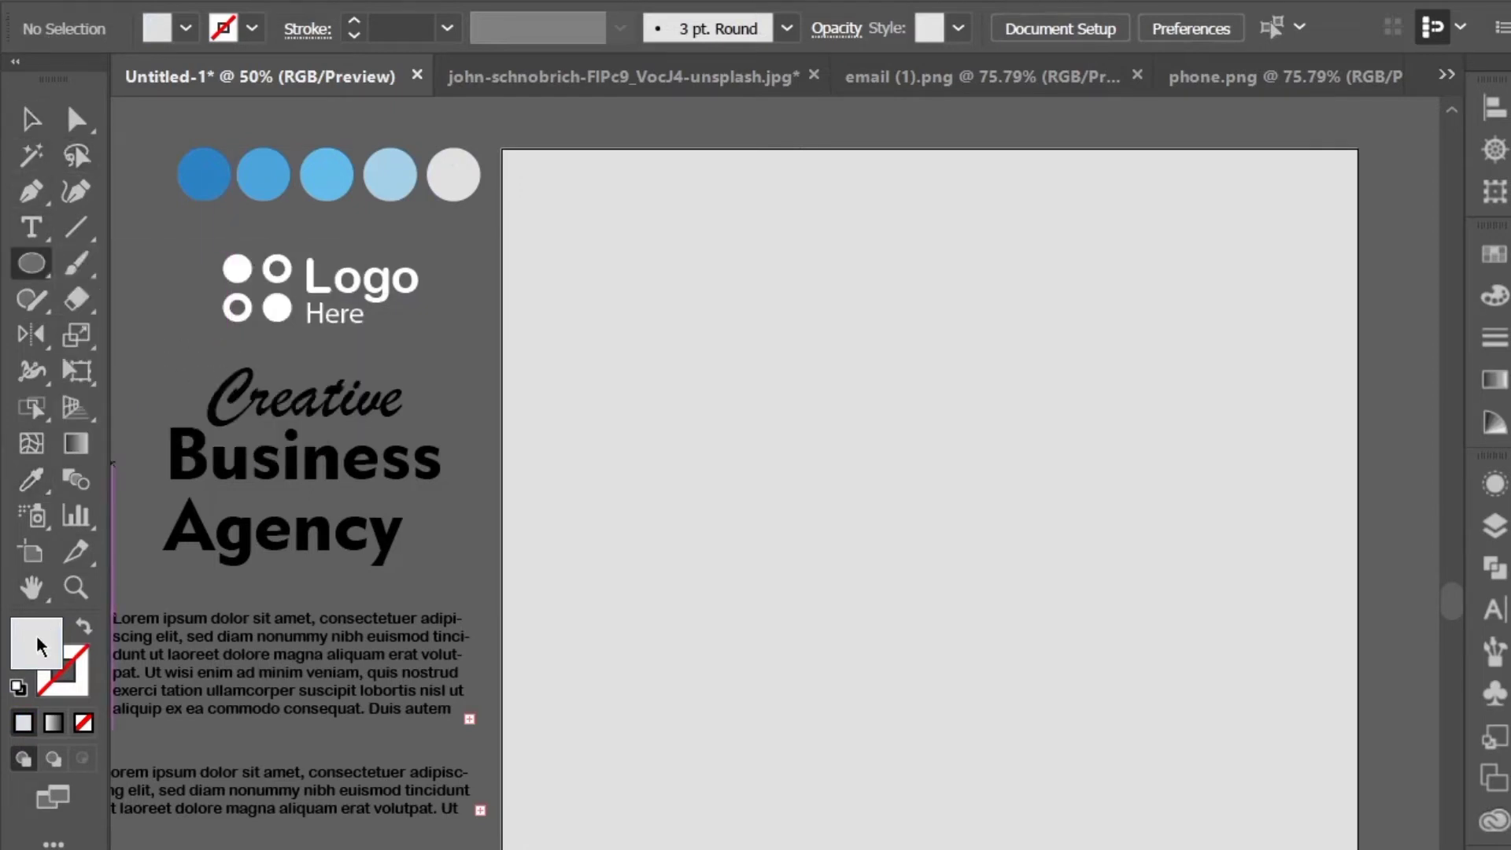
double_click(35, 642)
drag(391, 386, 395, 410)
click(1104, 356)
drag(899, 376, 1041, 411)
key(v)
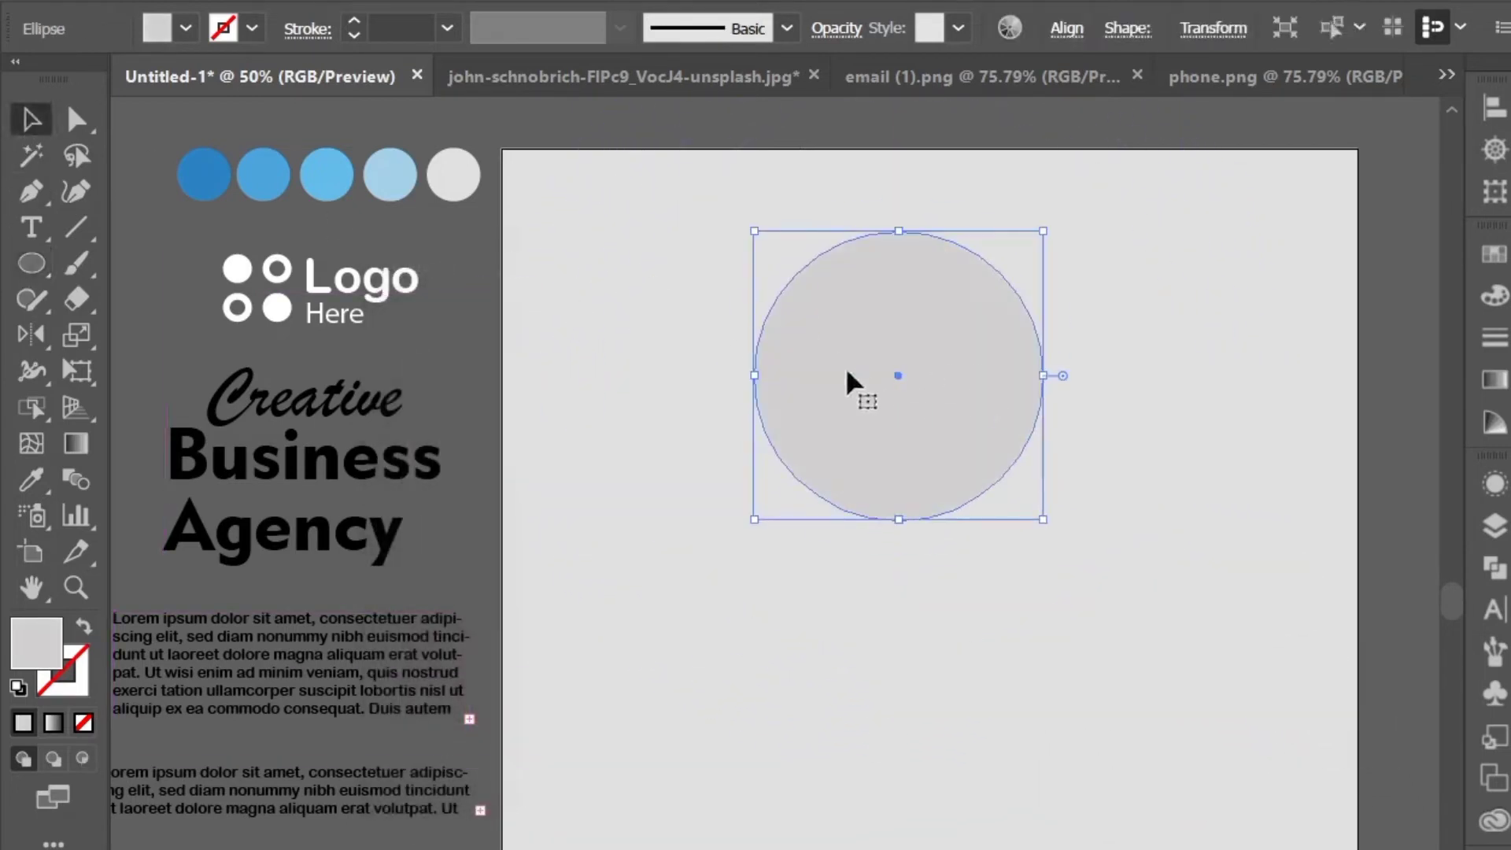
drag(850, 381, 1253, 254)
Step: Set the corner circle's fill to d6d6d6
double_click(41, 635)
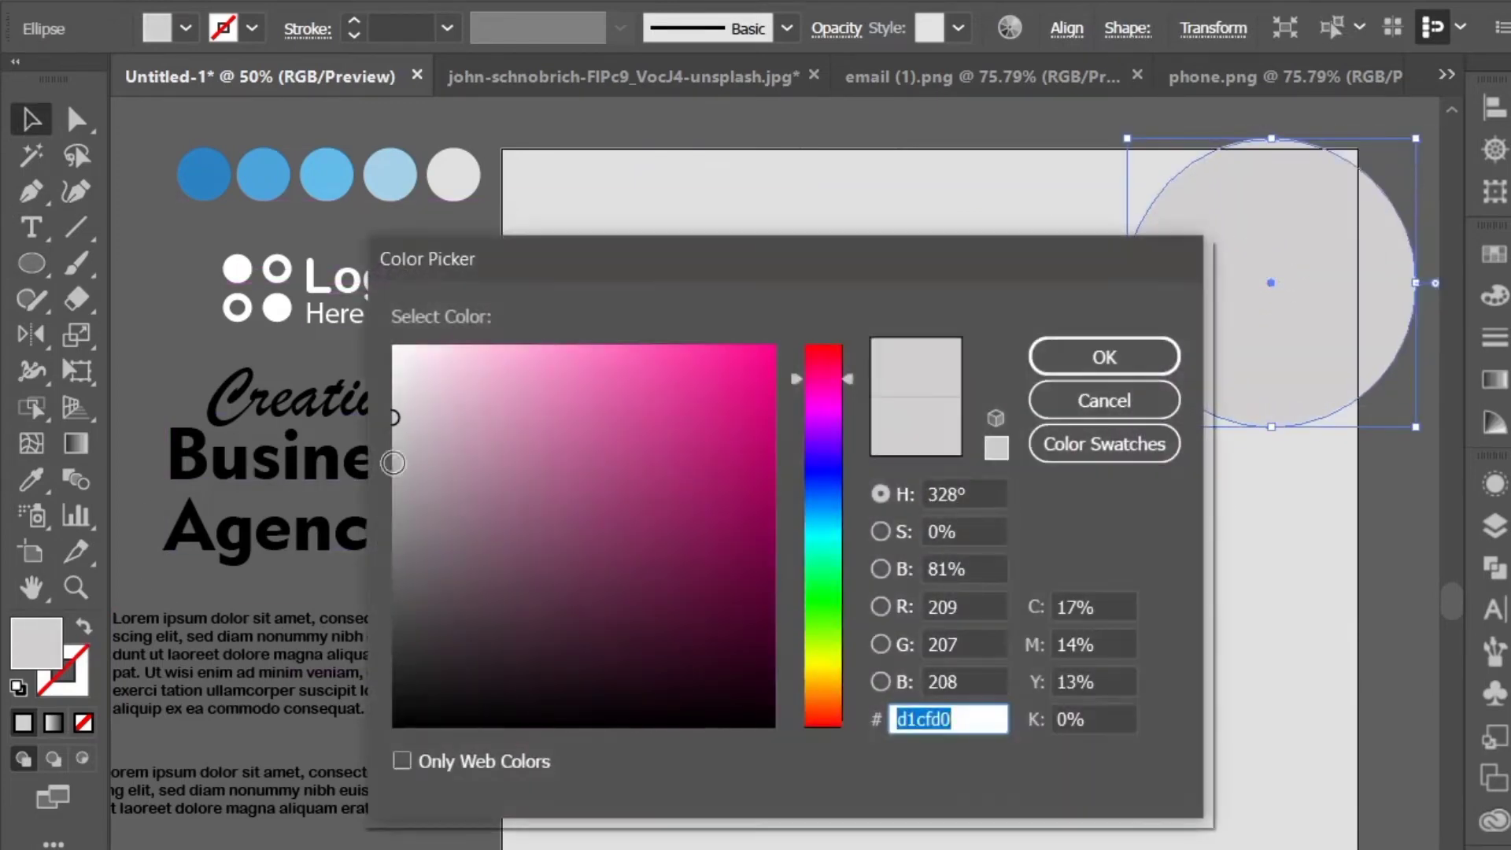
drag(399, 419, 391, 399)
click(1102, 354)
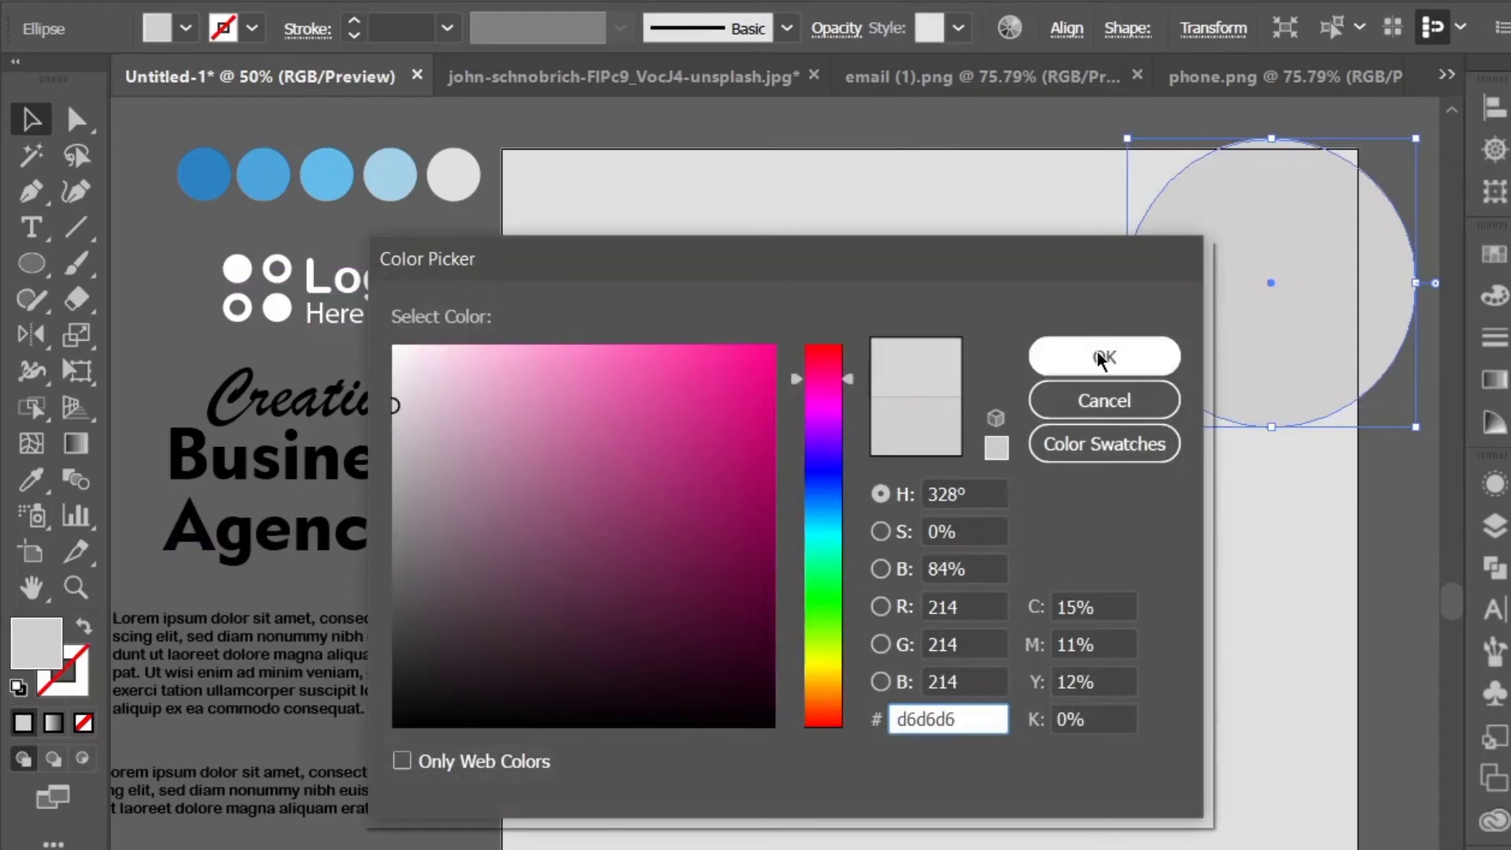
Step: Lower the corner circle's opacity to 67%
click(831, 34)
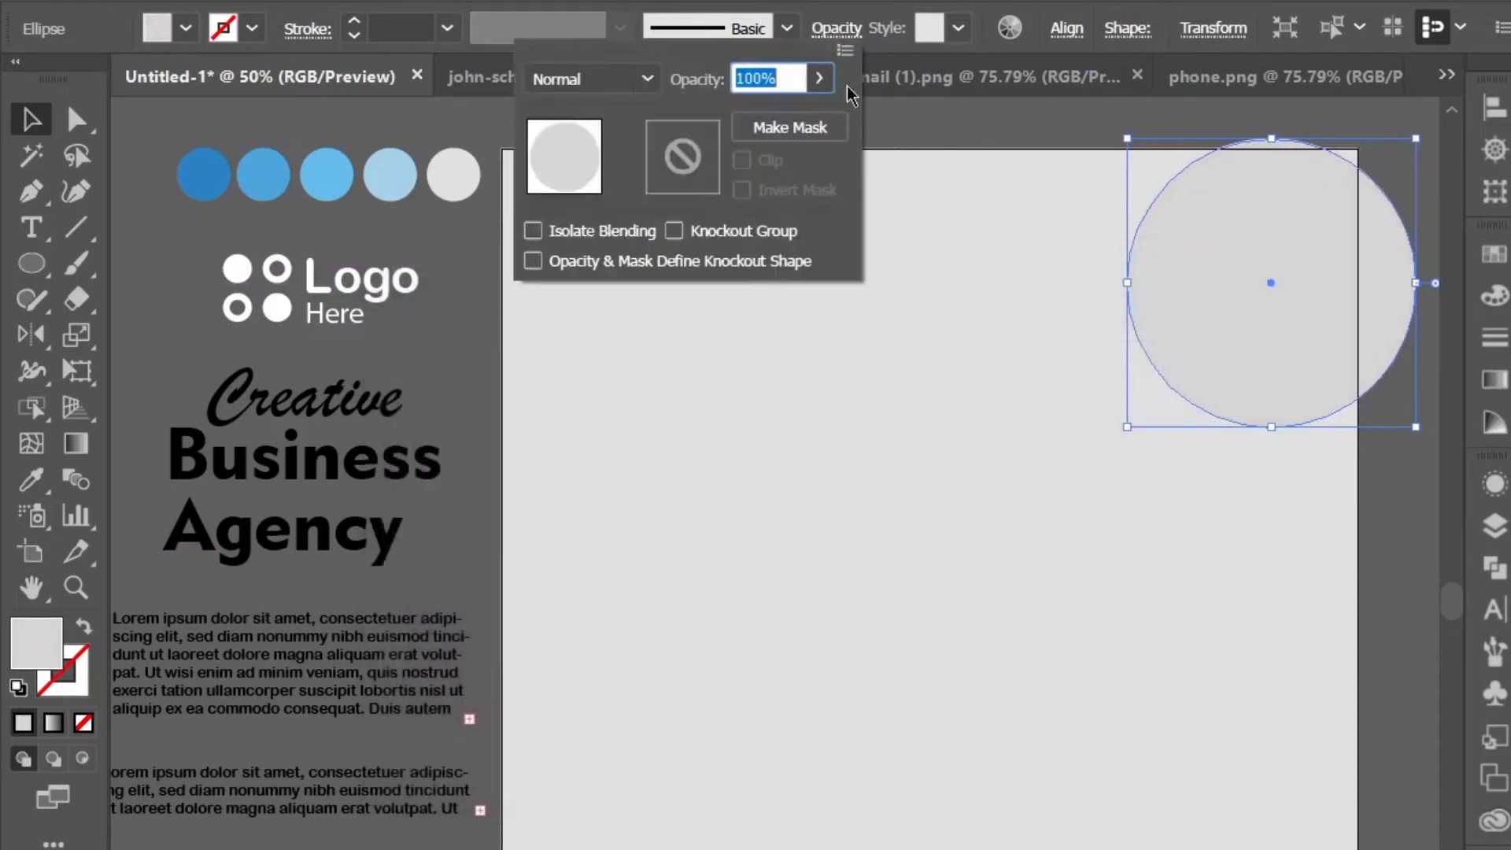
click(819, 78)
drag(816, 114, 767, 133)
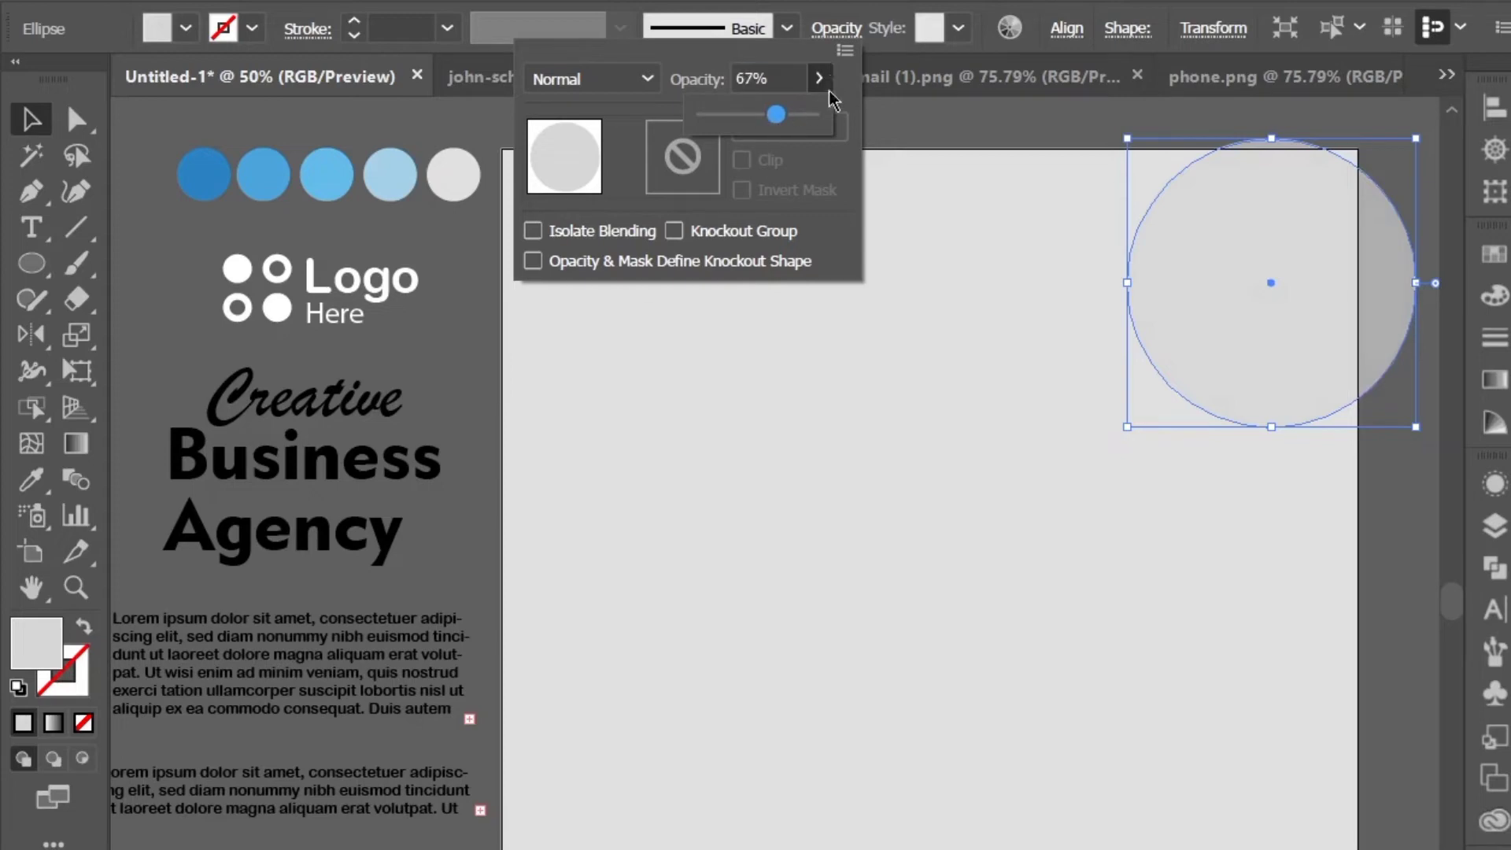
key(Return)
Step: Change the corner circle's fill to grey cecece
double_click(41, 653)
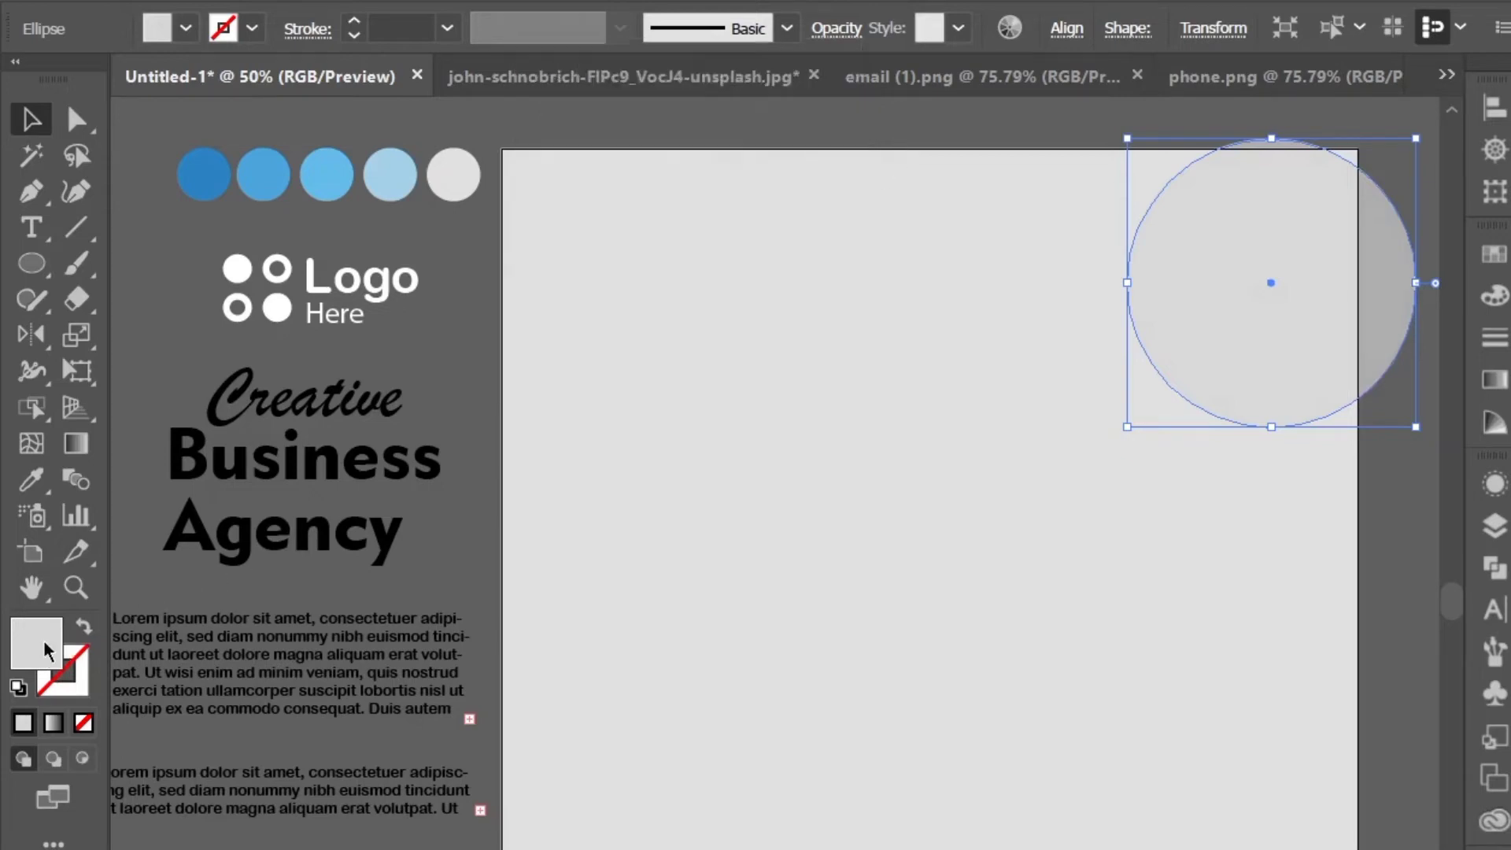
drag(391, 405, 392, 417)
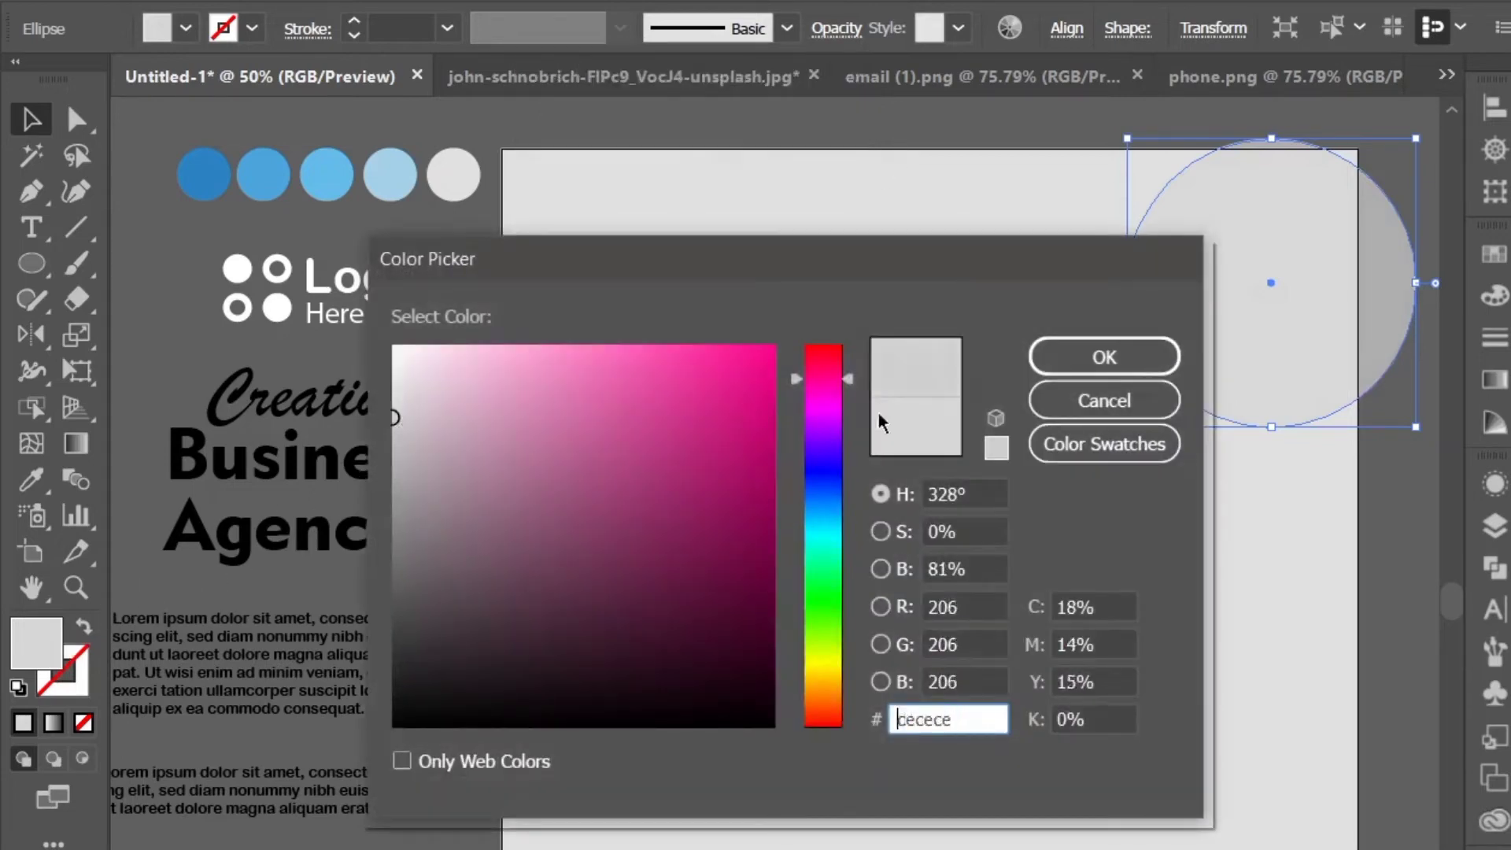
click(1032, 368)
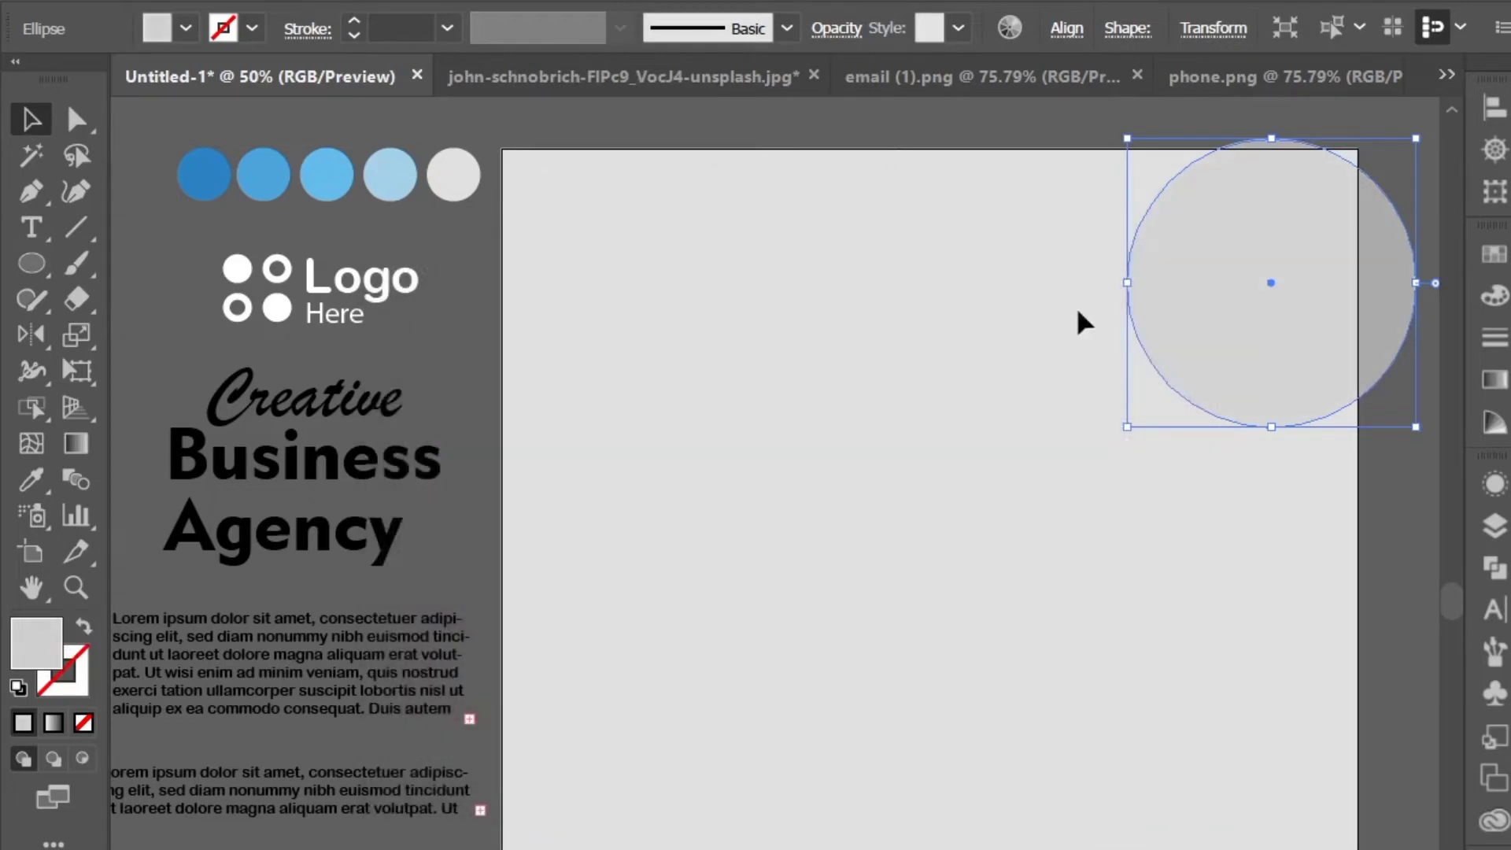
Step: Copy the circle to the artboard's lower-left corner and shift the original further out past the upper-right corner
drag(1228, 255, 547, 849)
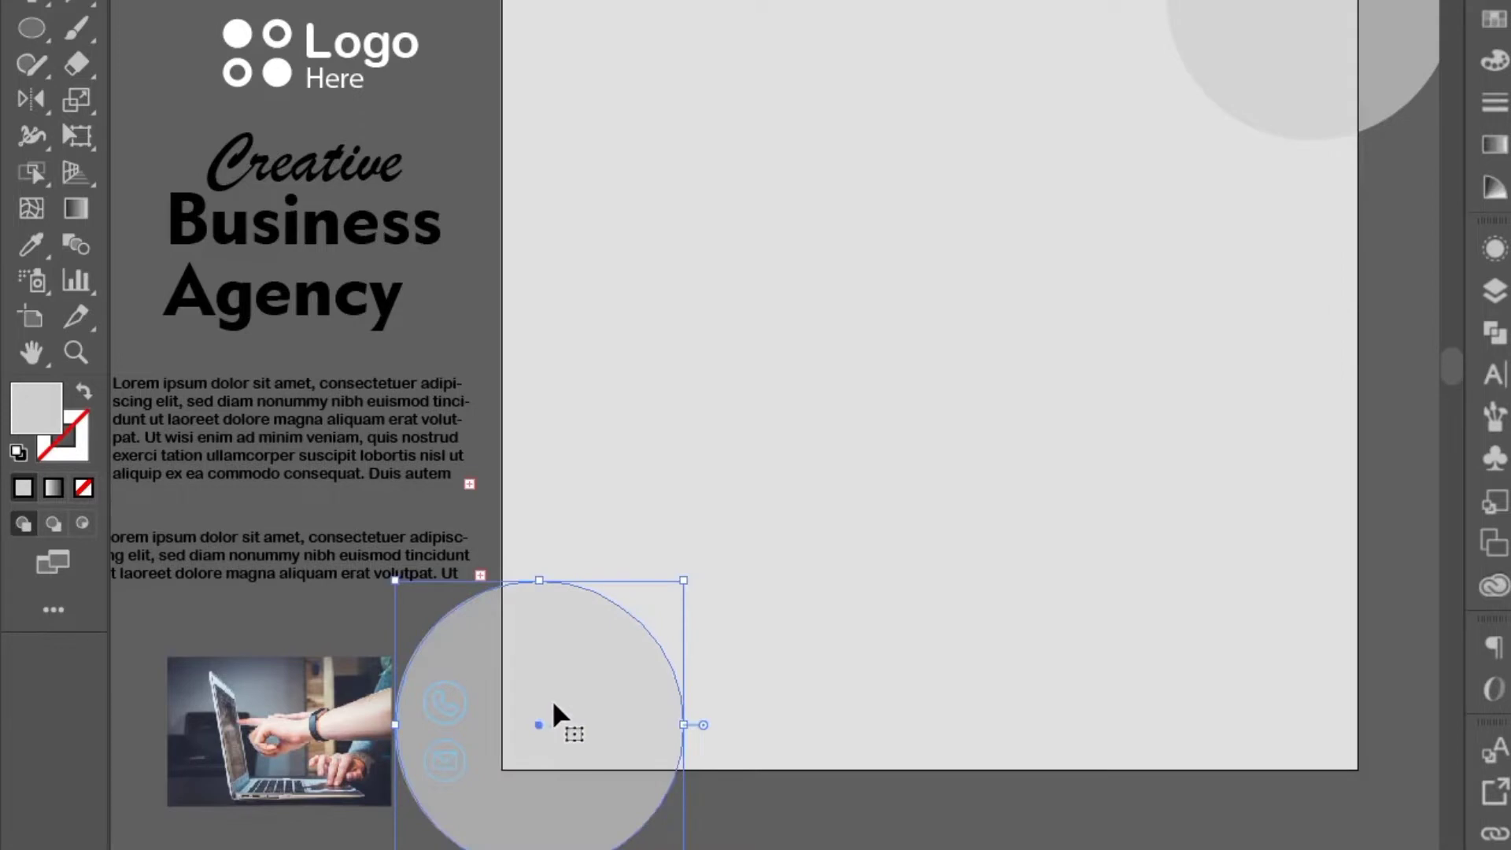
drag(562, 732, 564, 747)
drag(1291, 79, 1330, 30)
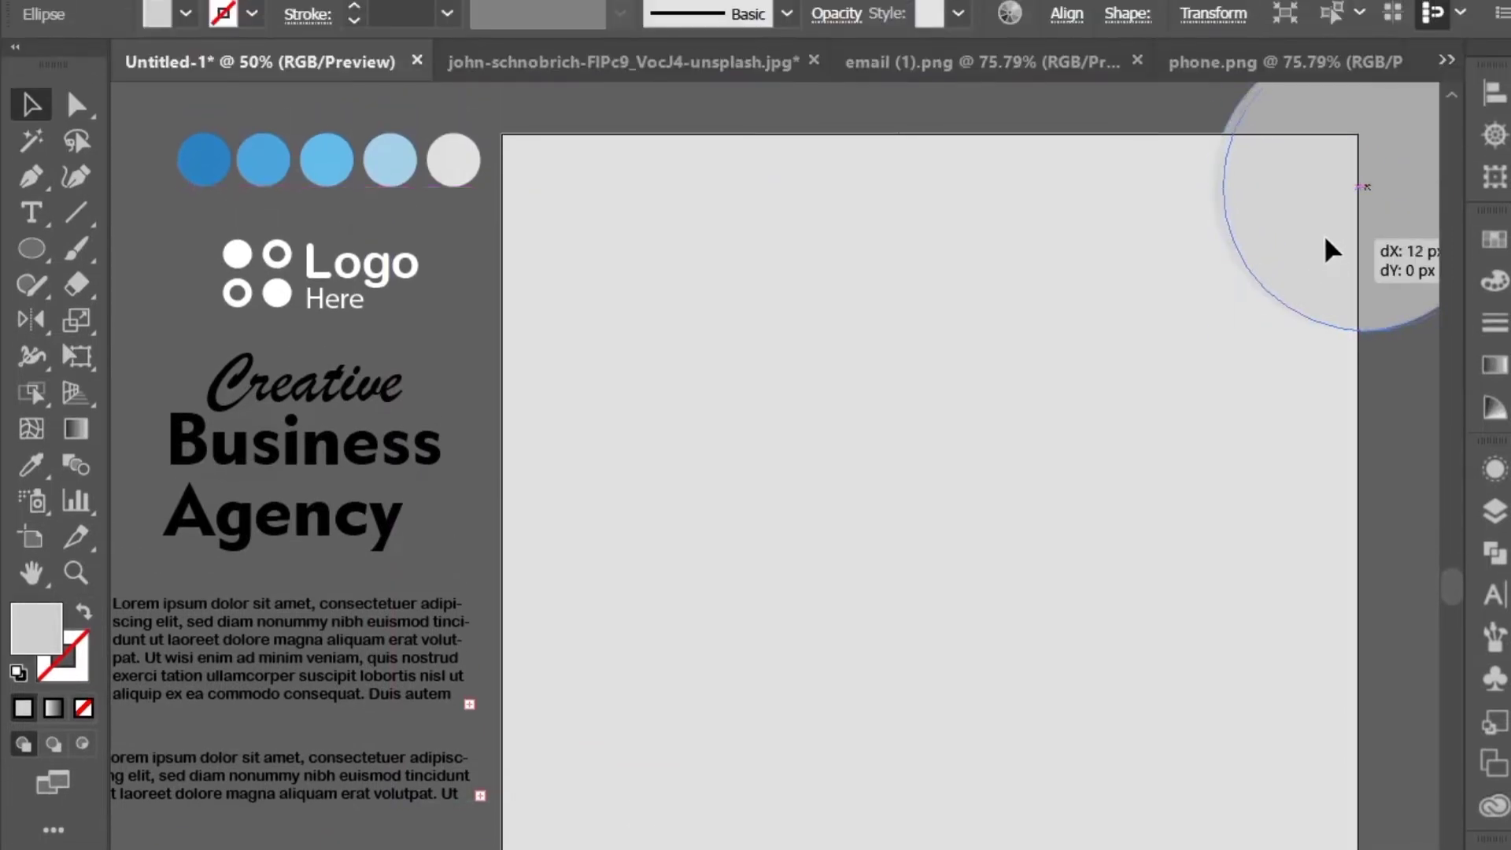
drag(1331, 250, 1059, 823)
click(1291, 428)
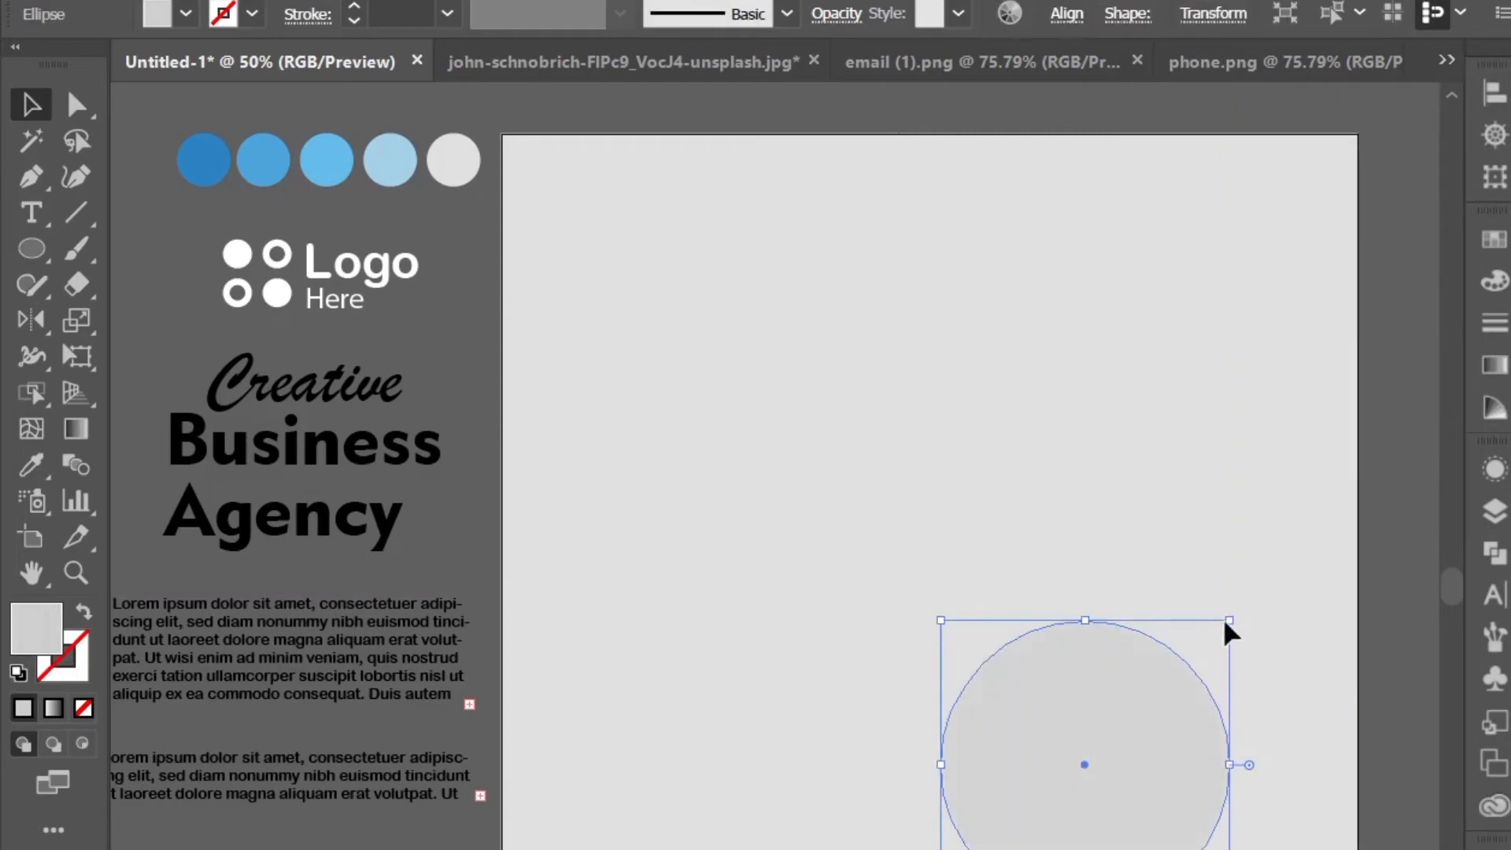
key(ctrl+z)
Step: Make a much smaller copy of the upper-right circle and place it on the artboard's left edge, overlapping the top of the lower-left circle
drag(1365, 277, 1043, 815)
drag(1204, 583, 1137, 708)
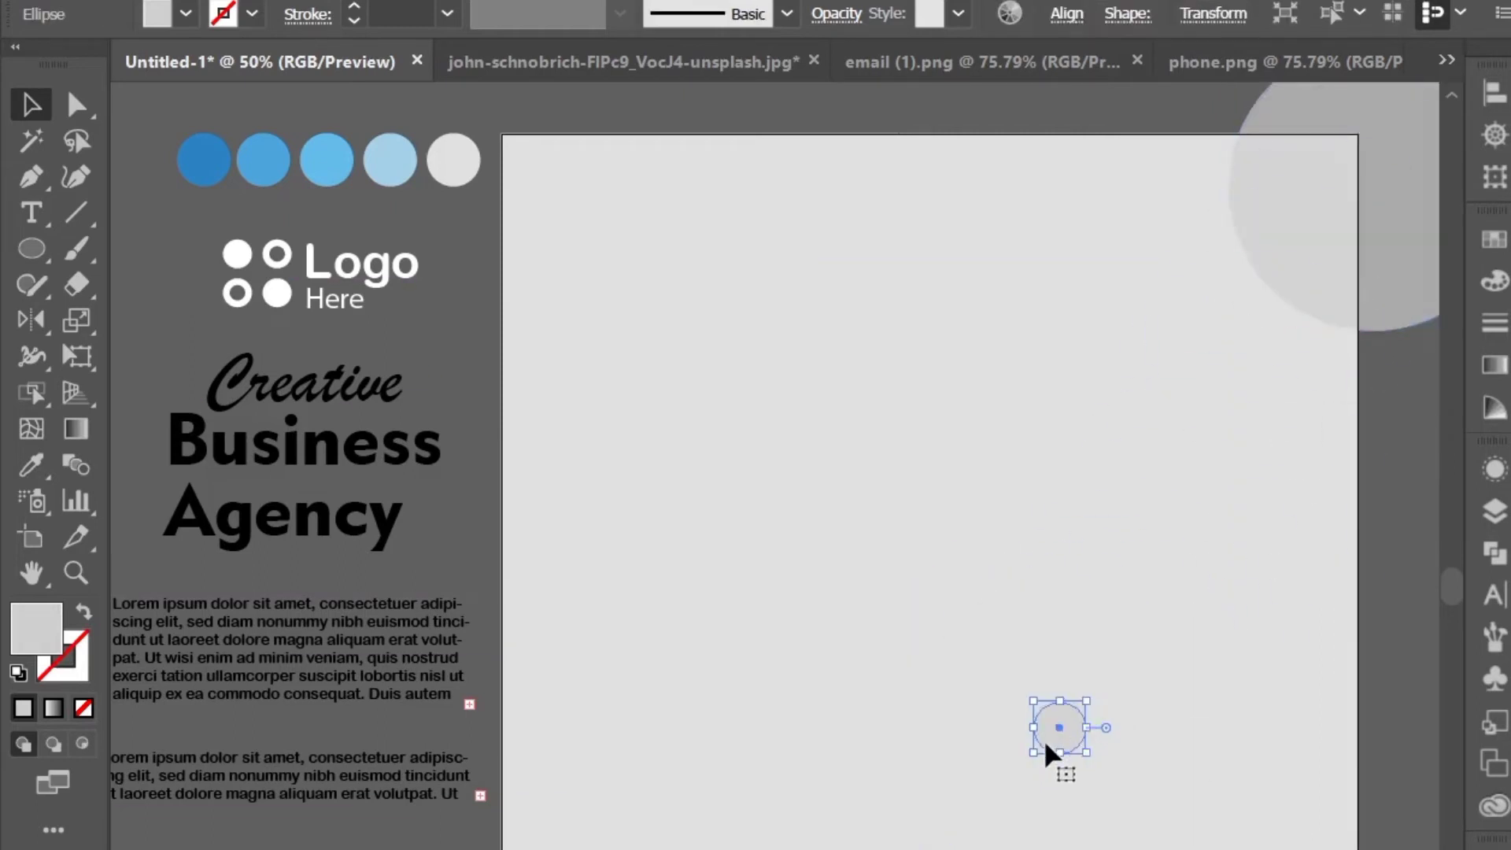
drag(1051, 736, 623, 847)
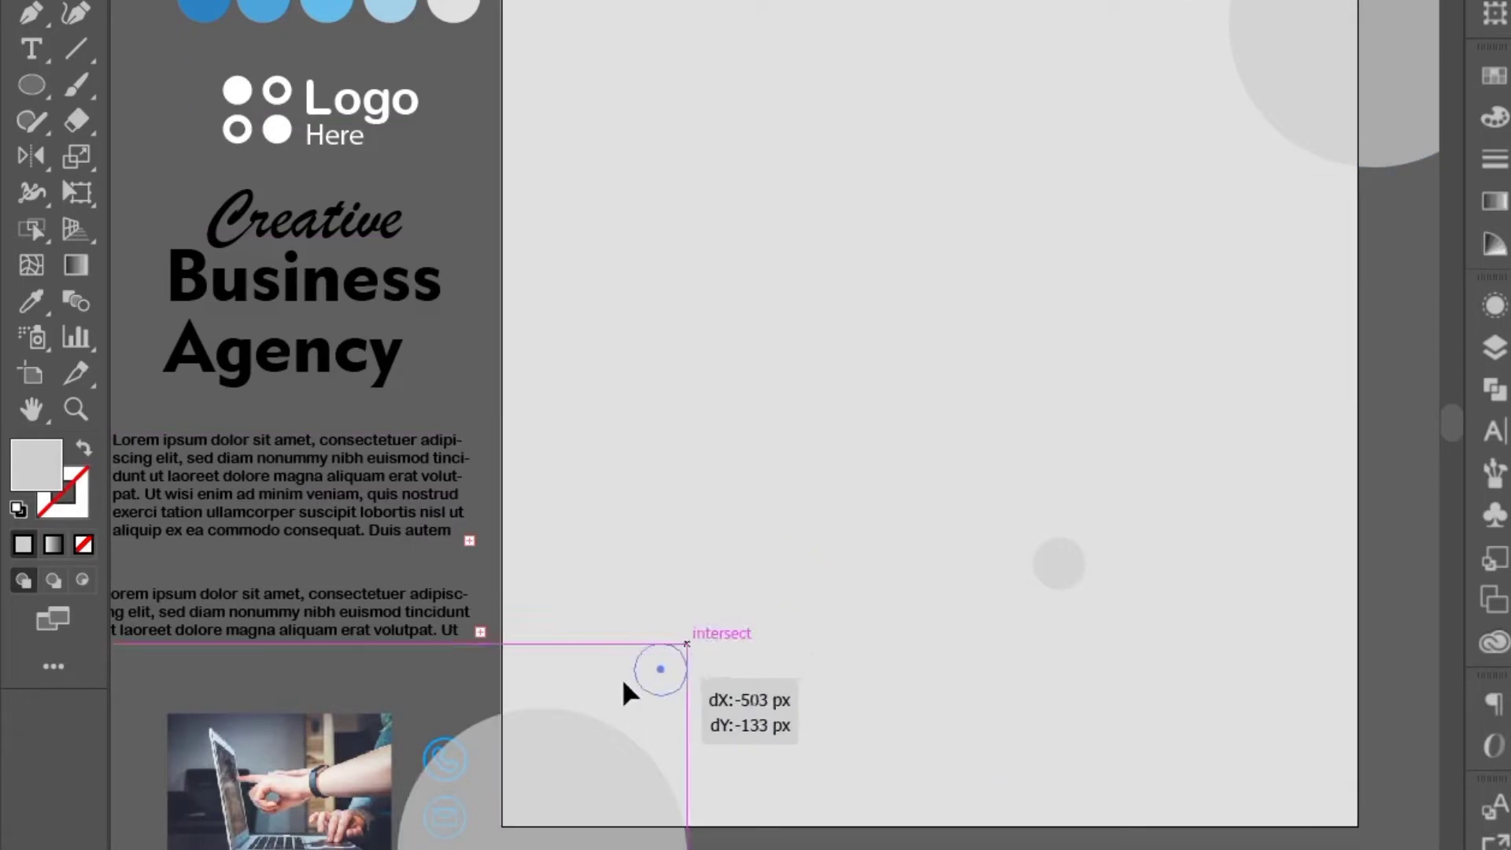
drag(624, 685, 481, 654)
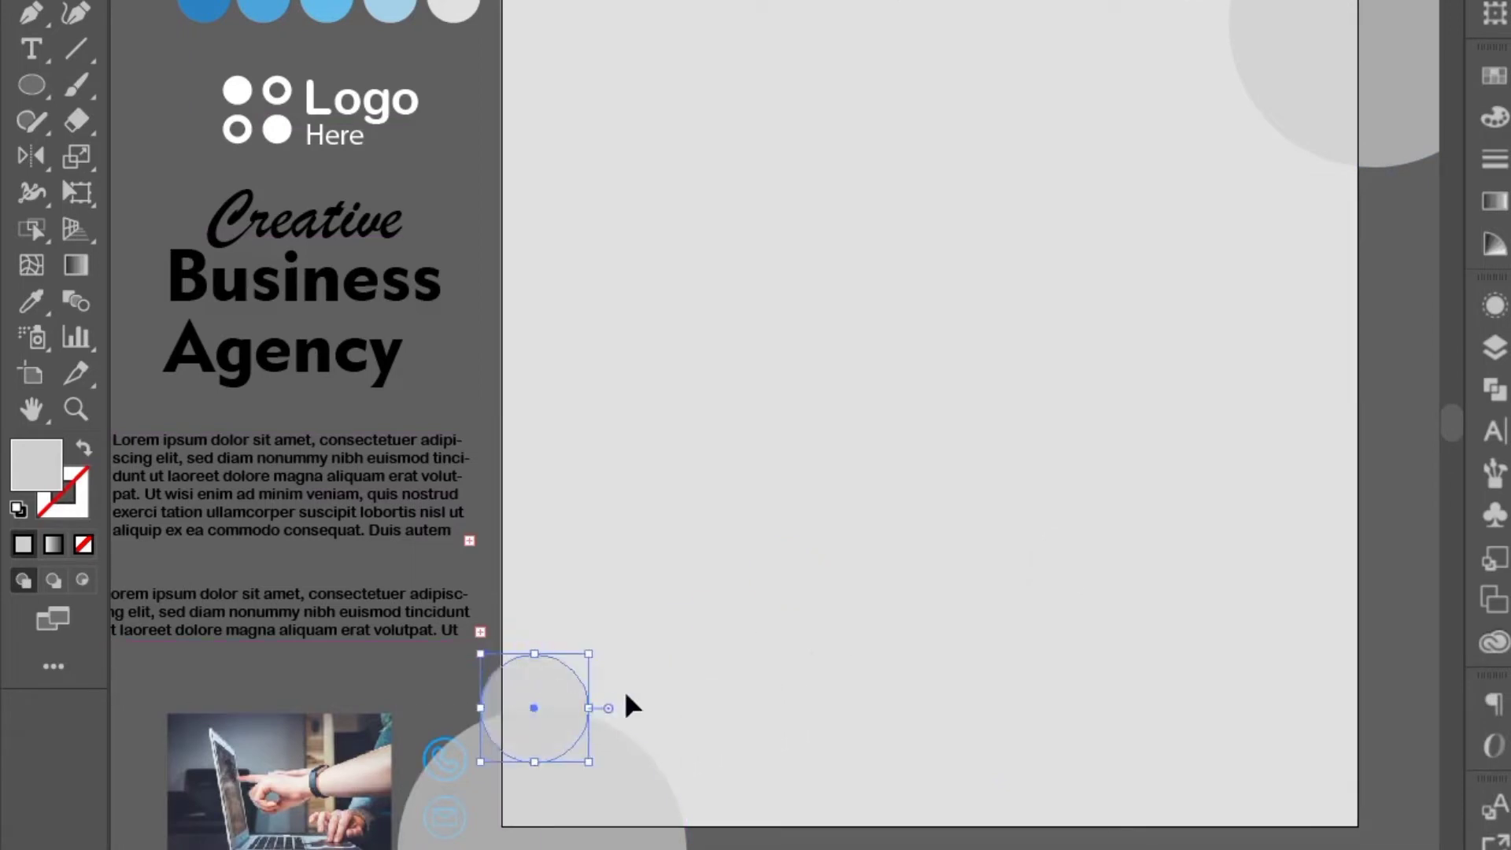
click(692, 715)
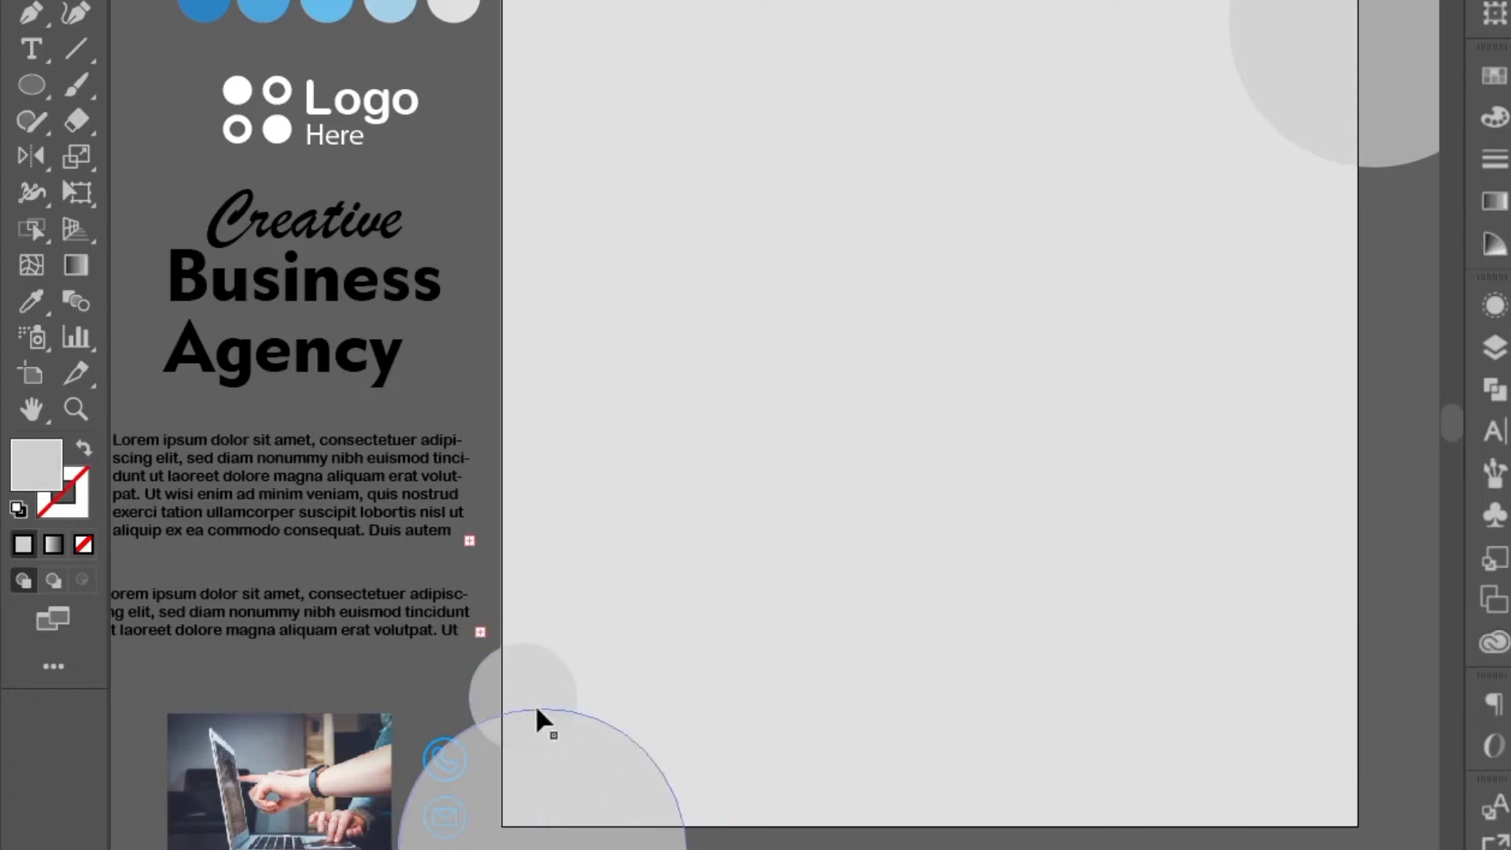
Step: Set the opacity of the small circle on the left edge to 78%
click(551, 730)
click(960, 22)
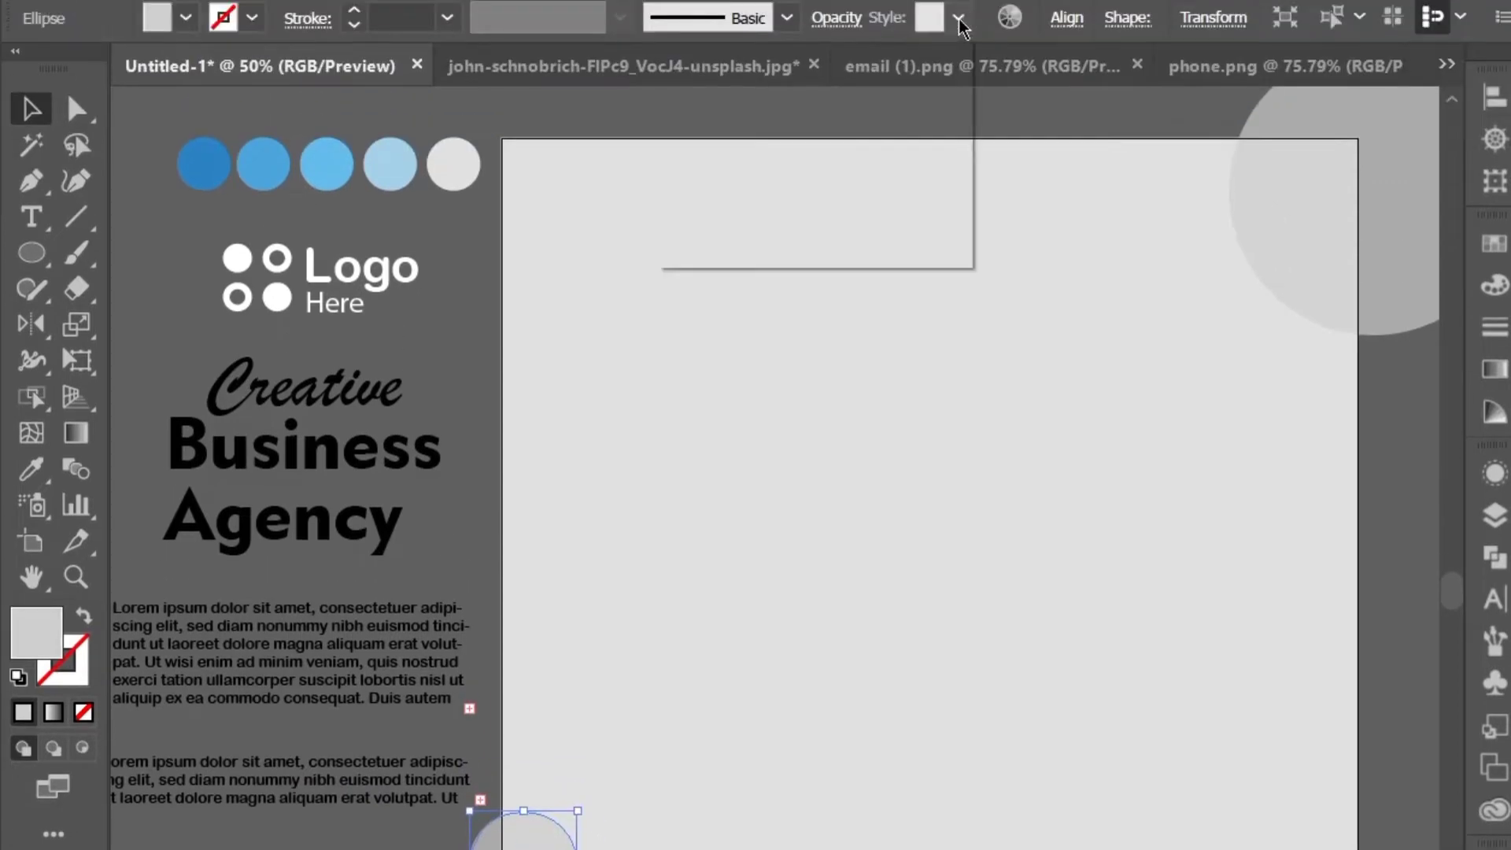
click(858, 25)
click(847, 25)
click(821, 71)
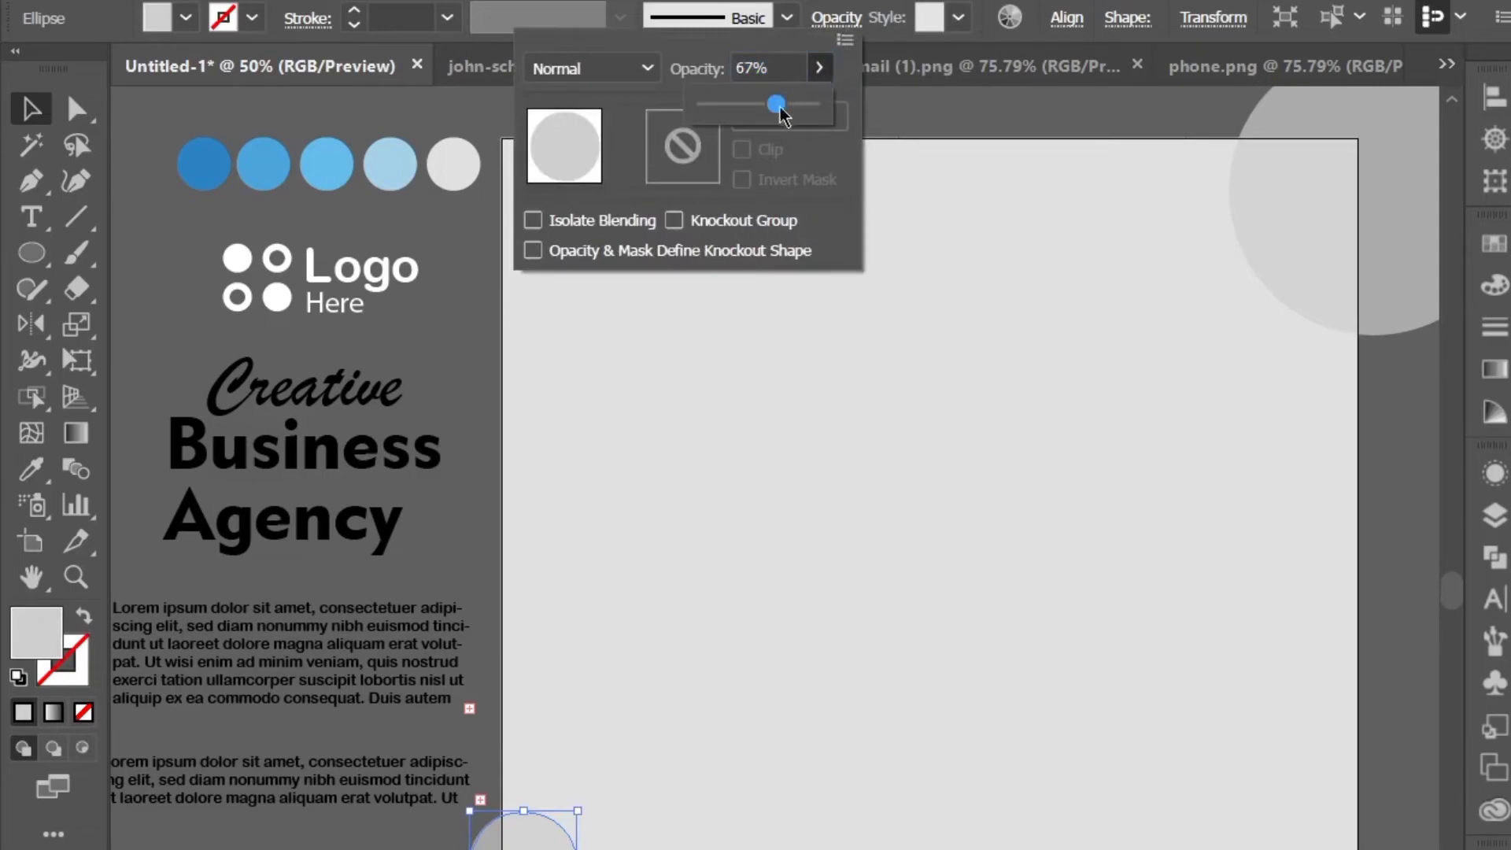
drag(780, 109, 792, 107)
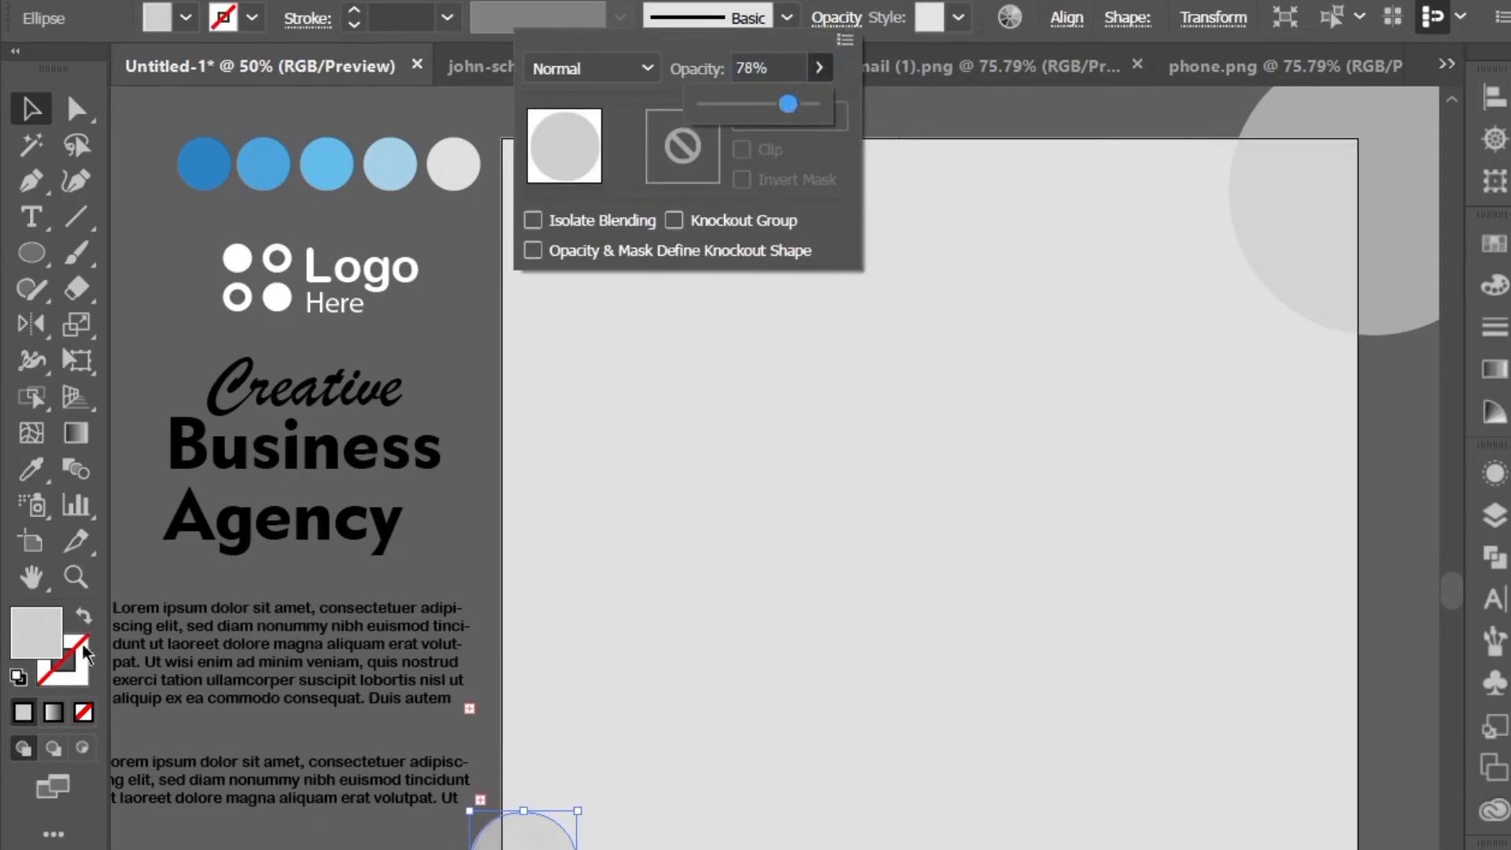
Step: Darken the small circle's fill to a grey of about c6c4c5
click(35, 632)
double_click(36, 632)
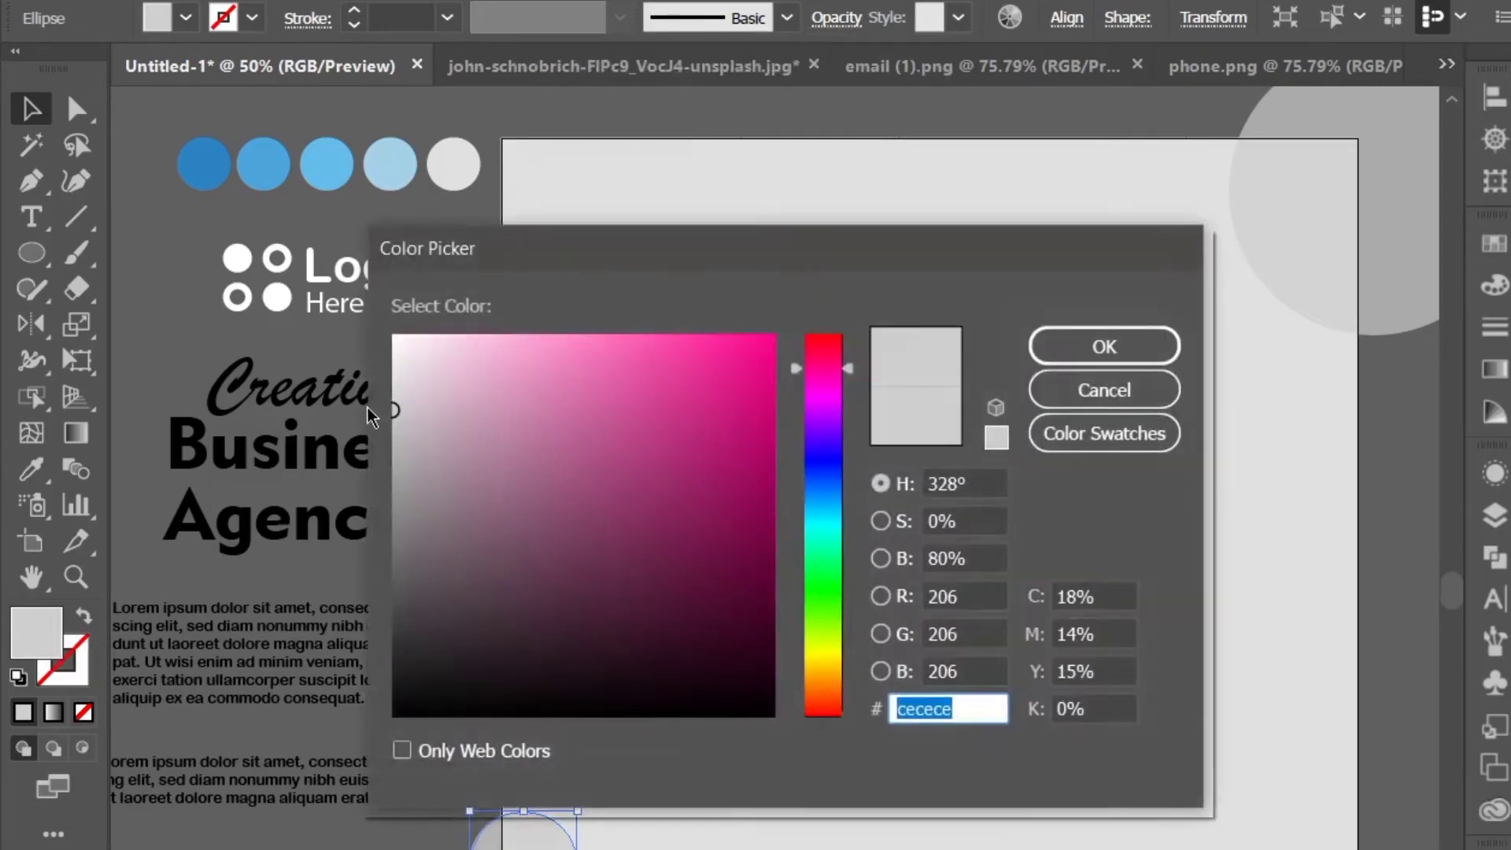
click(395, 415)
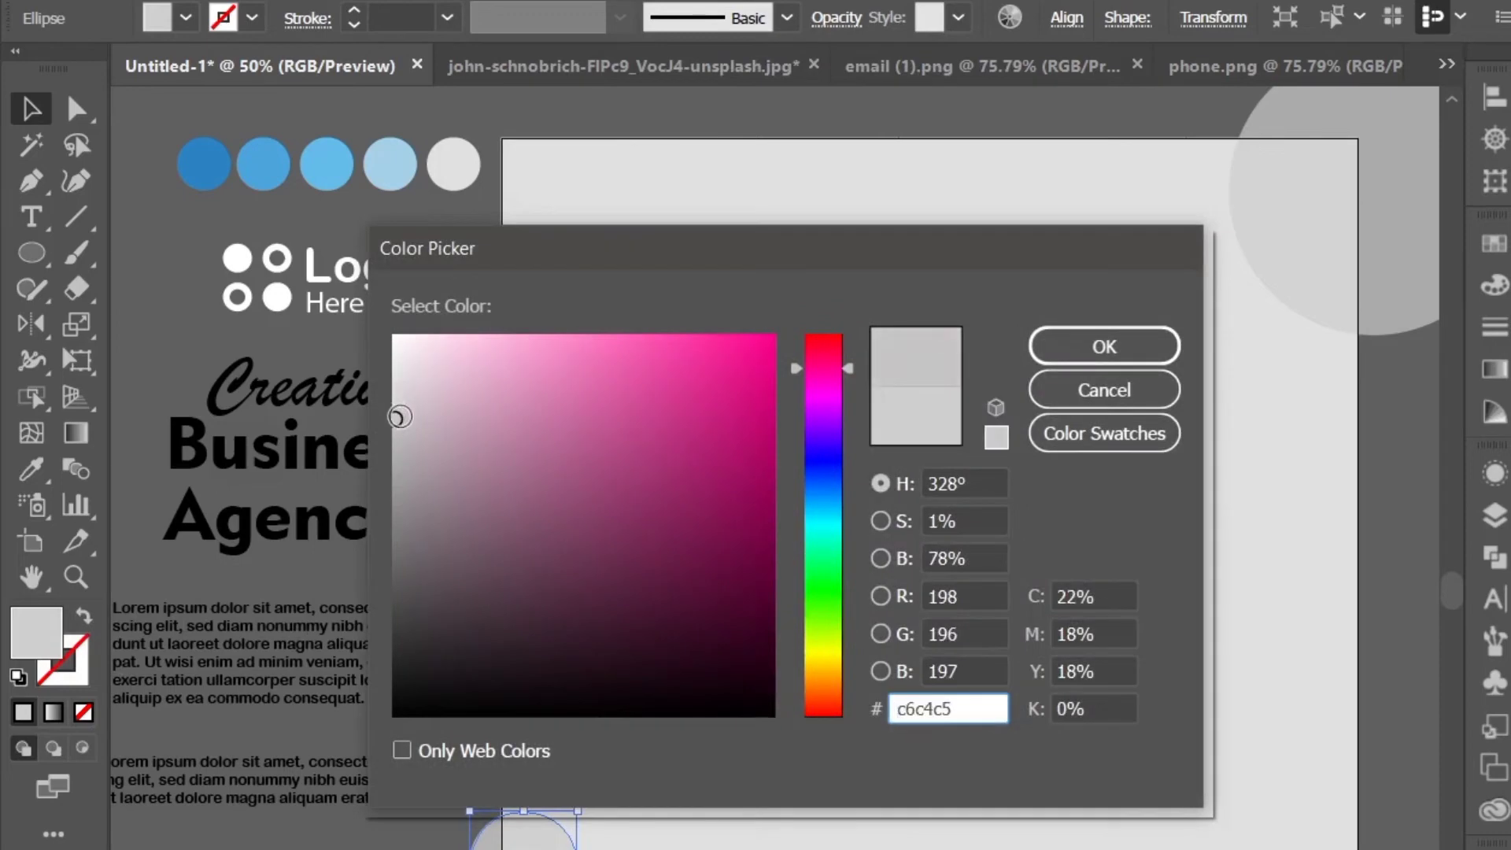
drag(400, 417, 400, 419)
click(1047, 345)
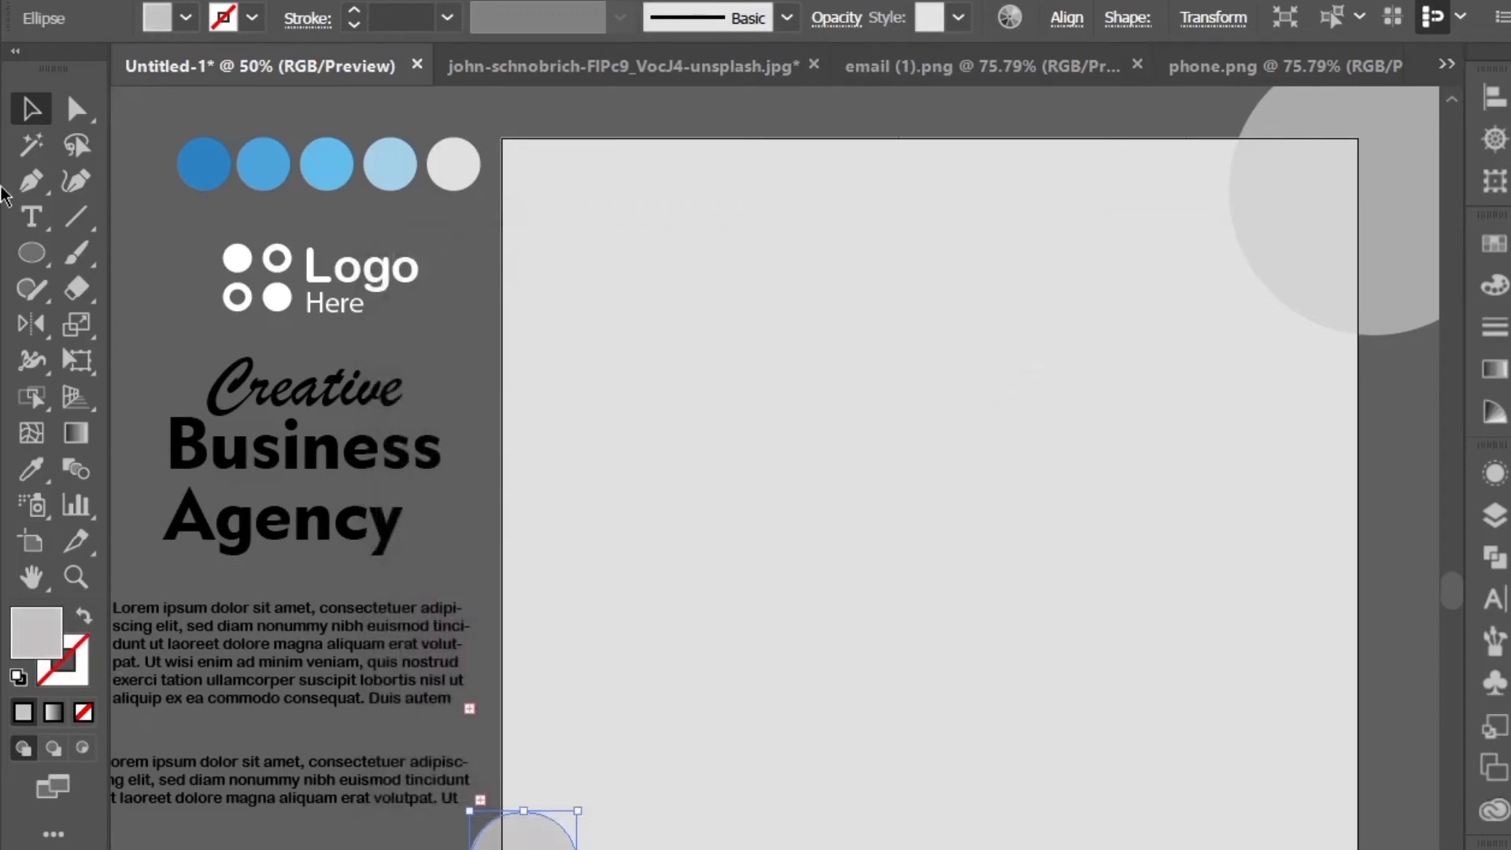
Step: Copy the small circle to the artboard's right edge, overlapping the bottom of the large upper-right circle, and deselect it
click(227, 244)
drag(488, 811, 1384, 331)
key(ctrl+shift+a)
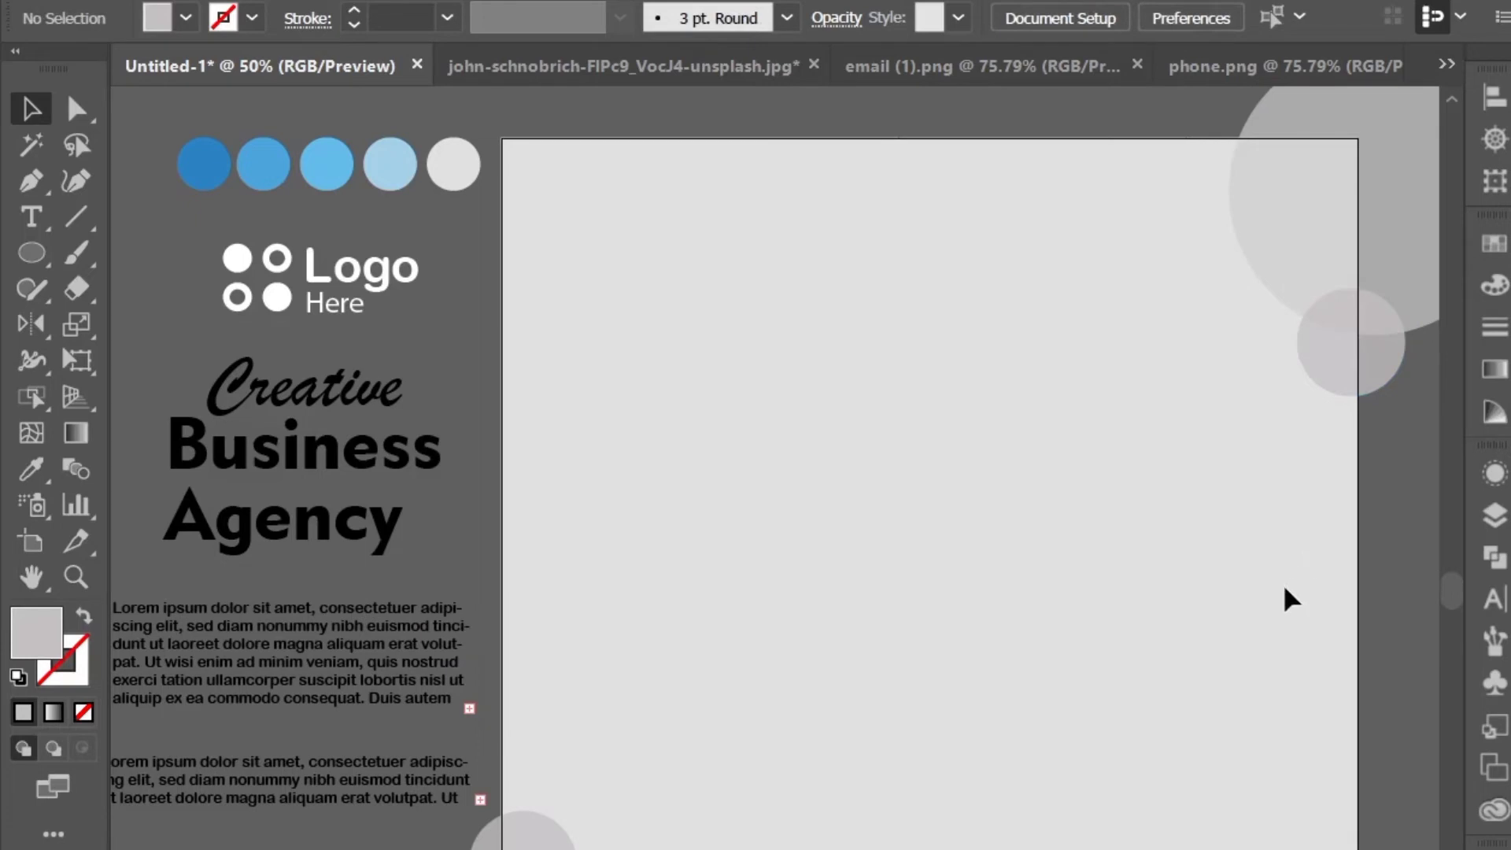
Step: Arrange the lower-left circles so the large one lies in front of the small one, and deselect
click(543, 831)
right_click(550, 832)
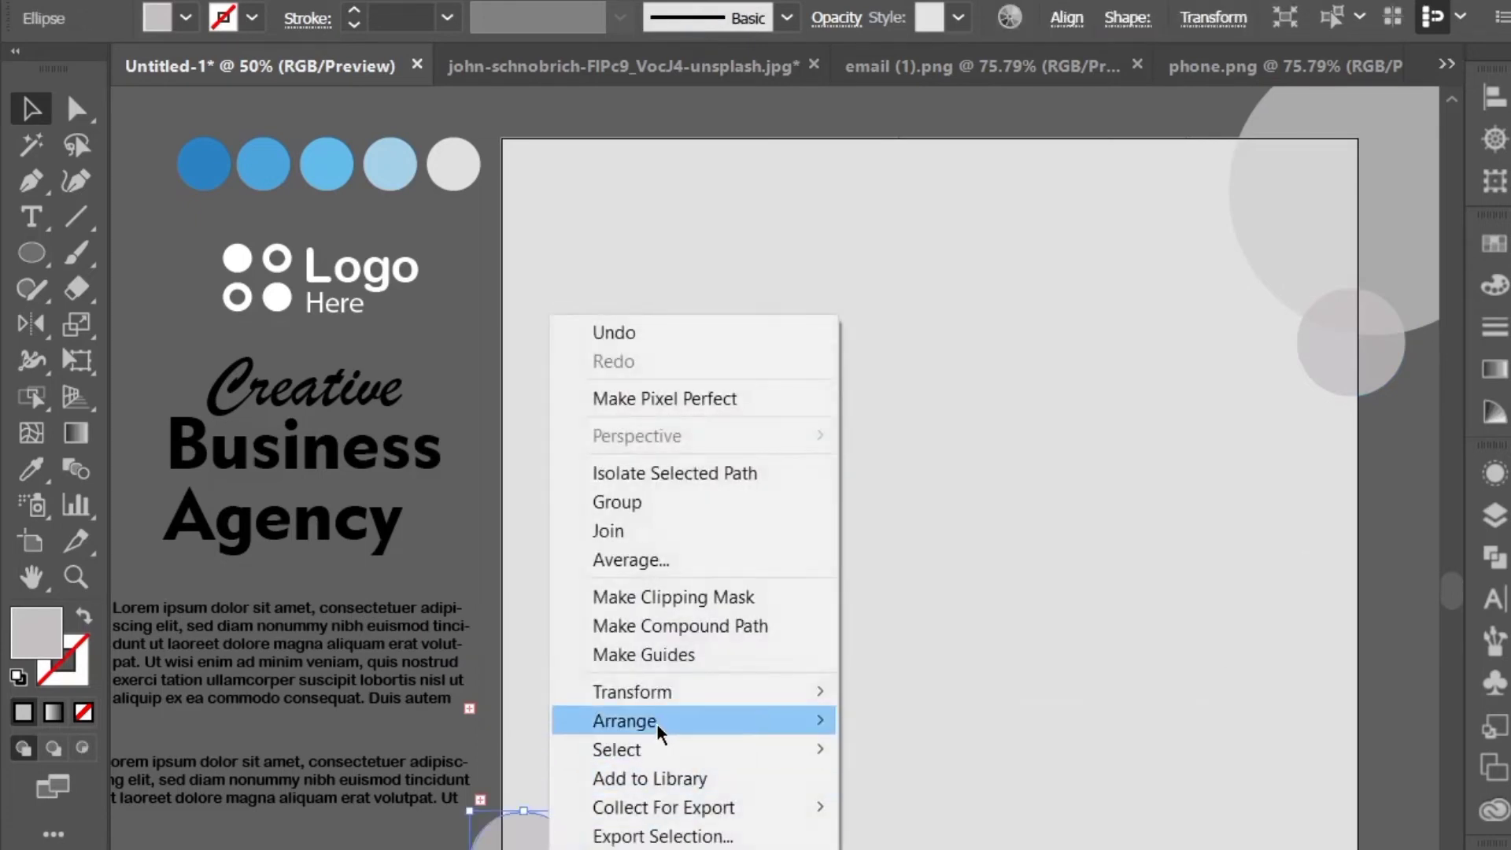
mouse_move(658, 724)
click(915, 785)
right_click(600, 848)
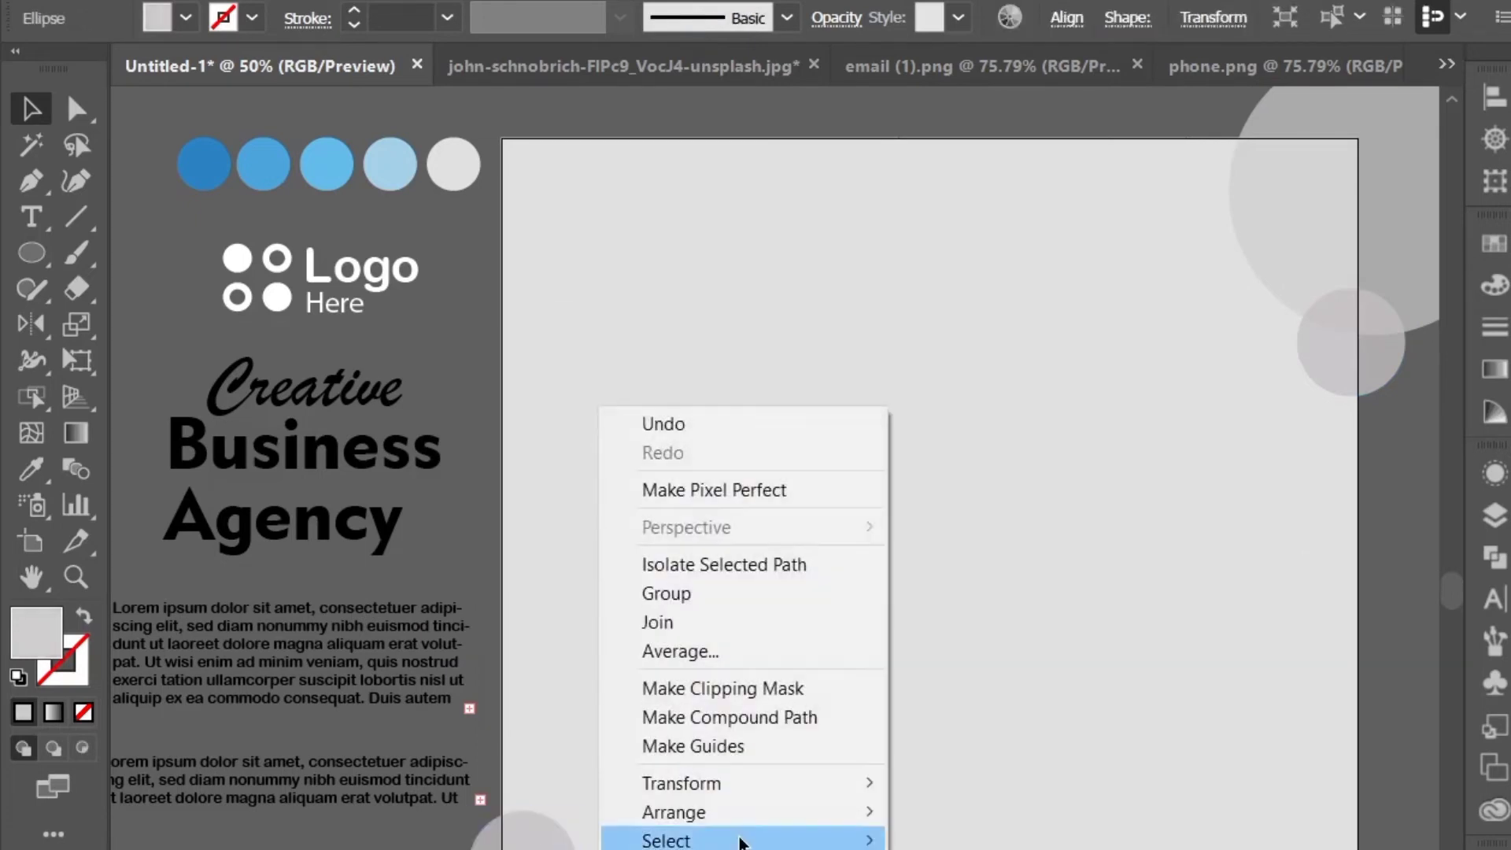
mouse_move(796, 813)
click(995, 811)
key(ctrl+shift+a)
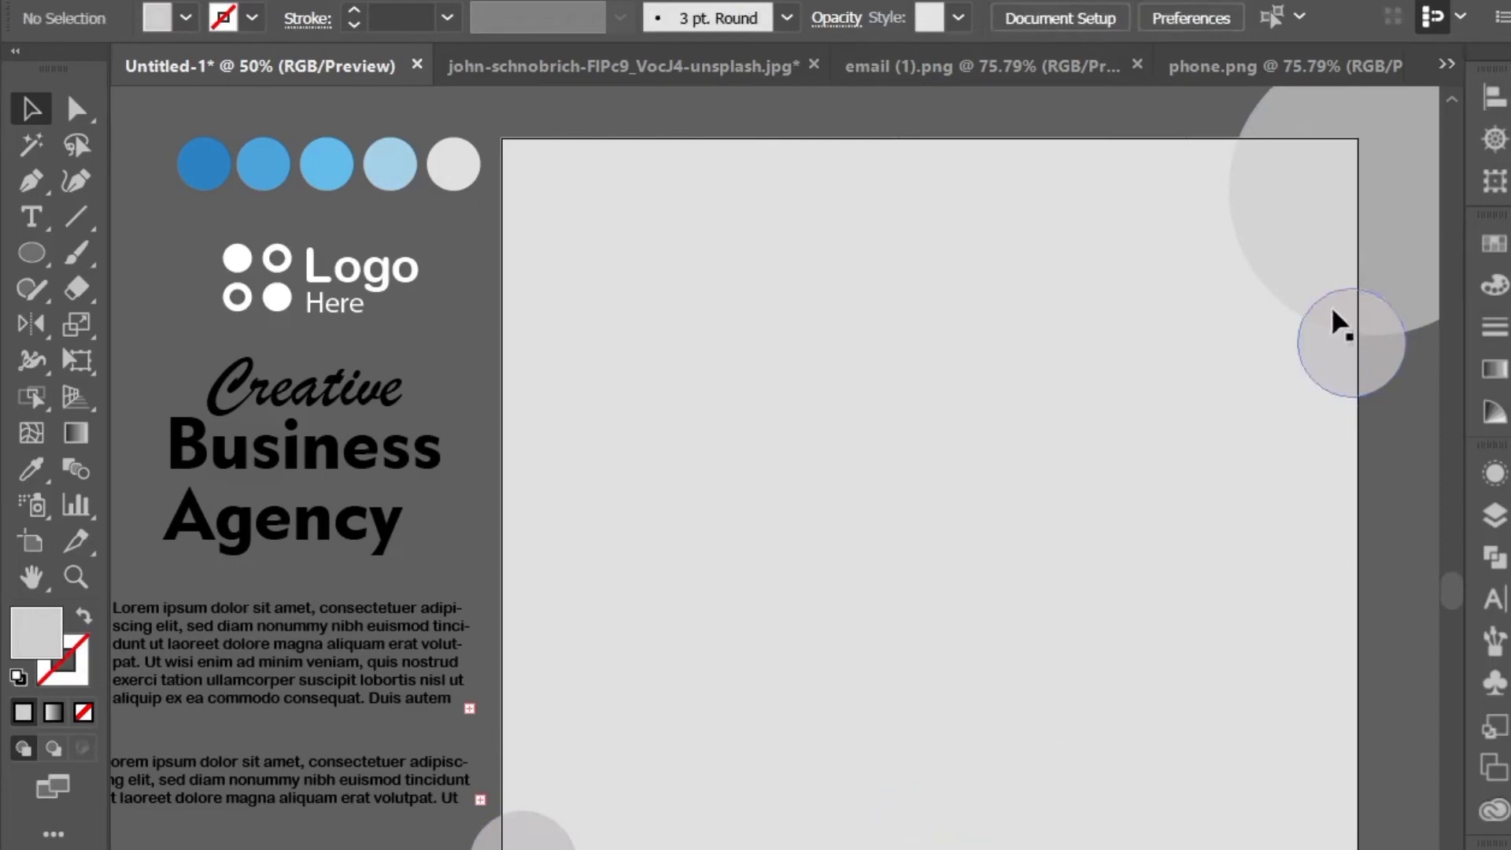
Step: Bring the large upper-right circle in front of the small circle it overlaps, and deselect
right_click(1343, 262)
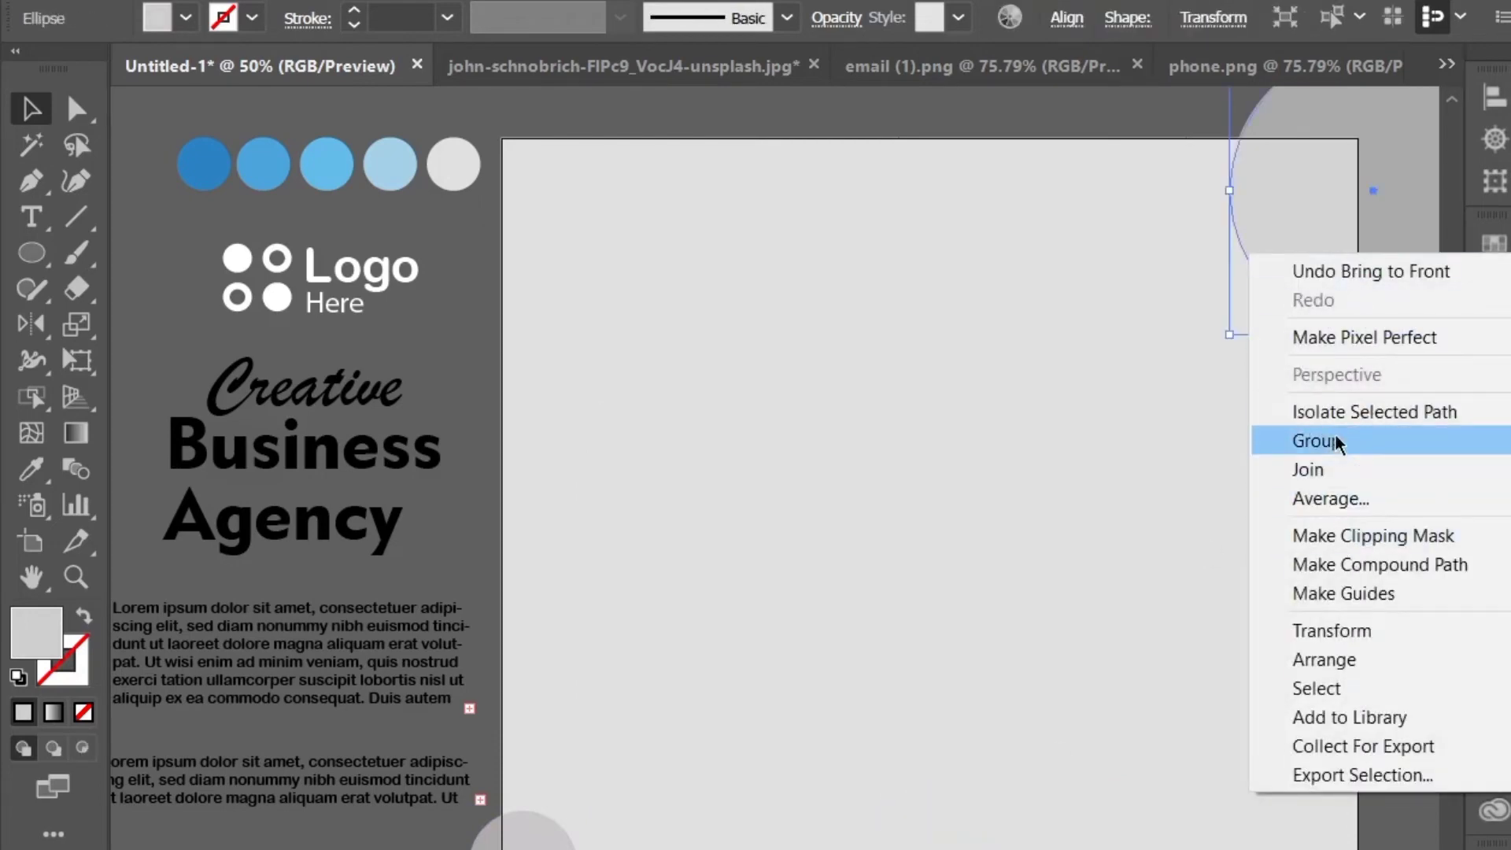
mouse_move(1268, 660)
click(1143, 665)
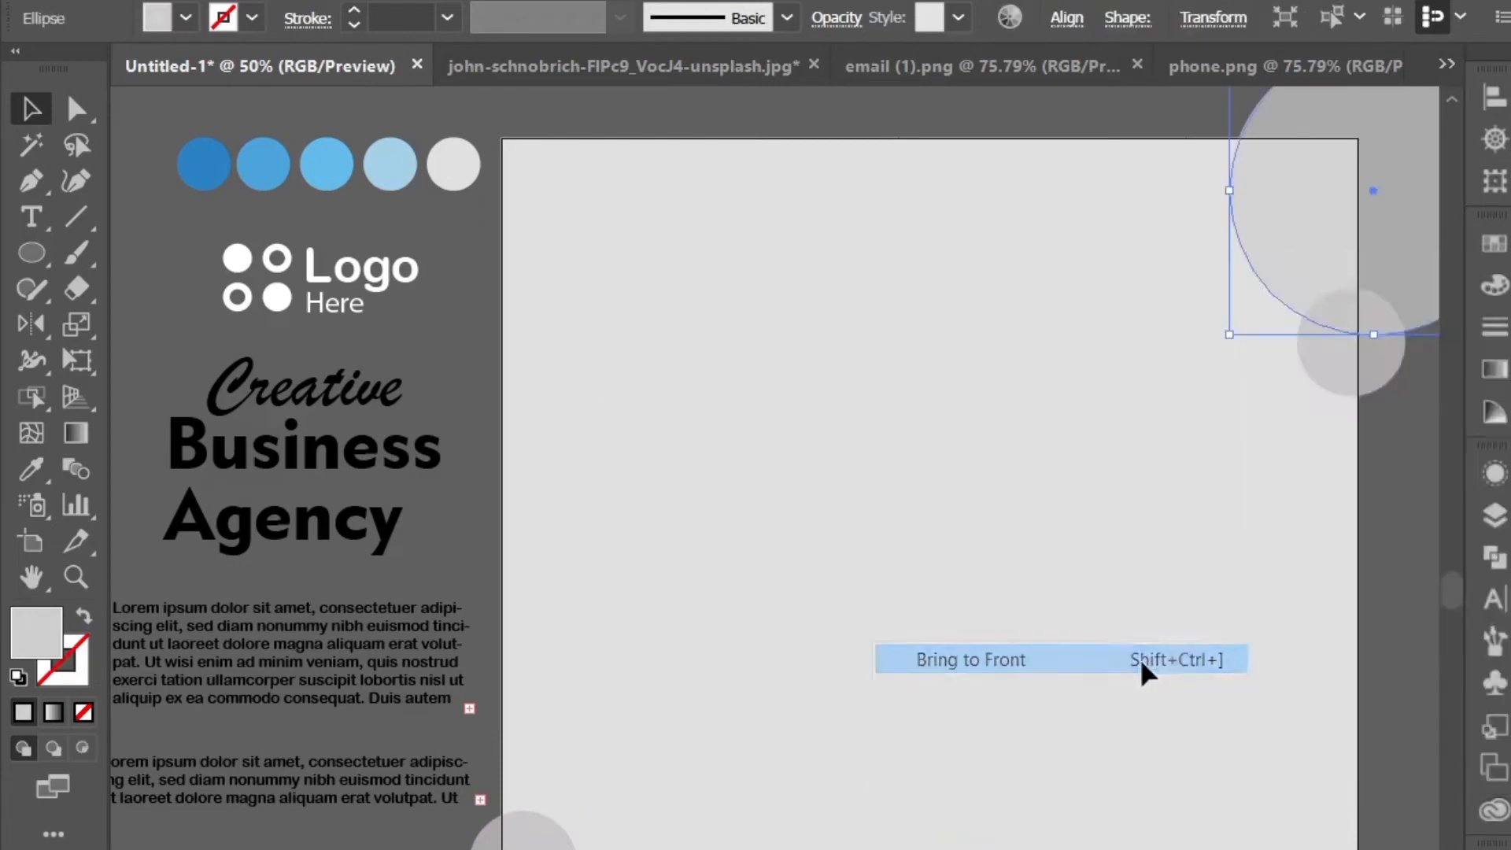
key(ctrl+shift+a)
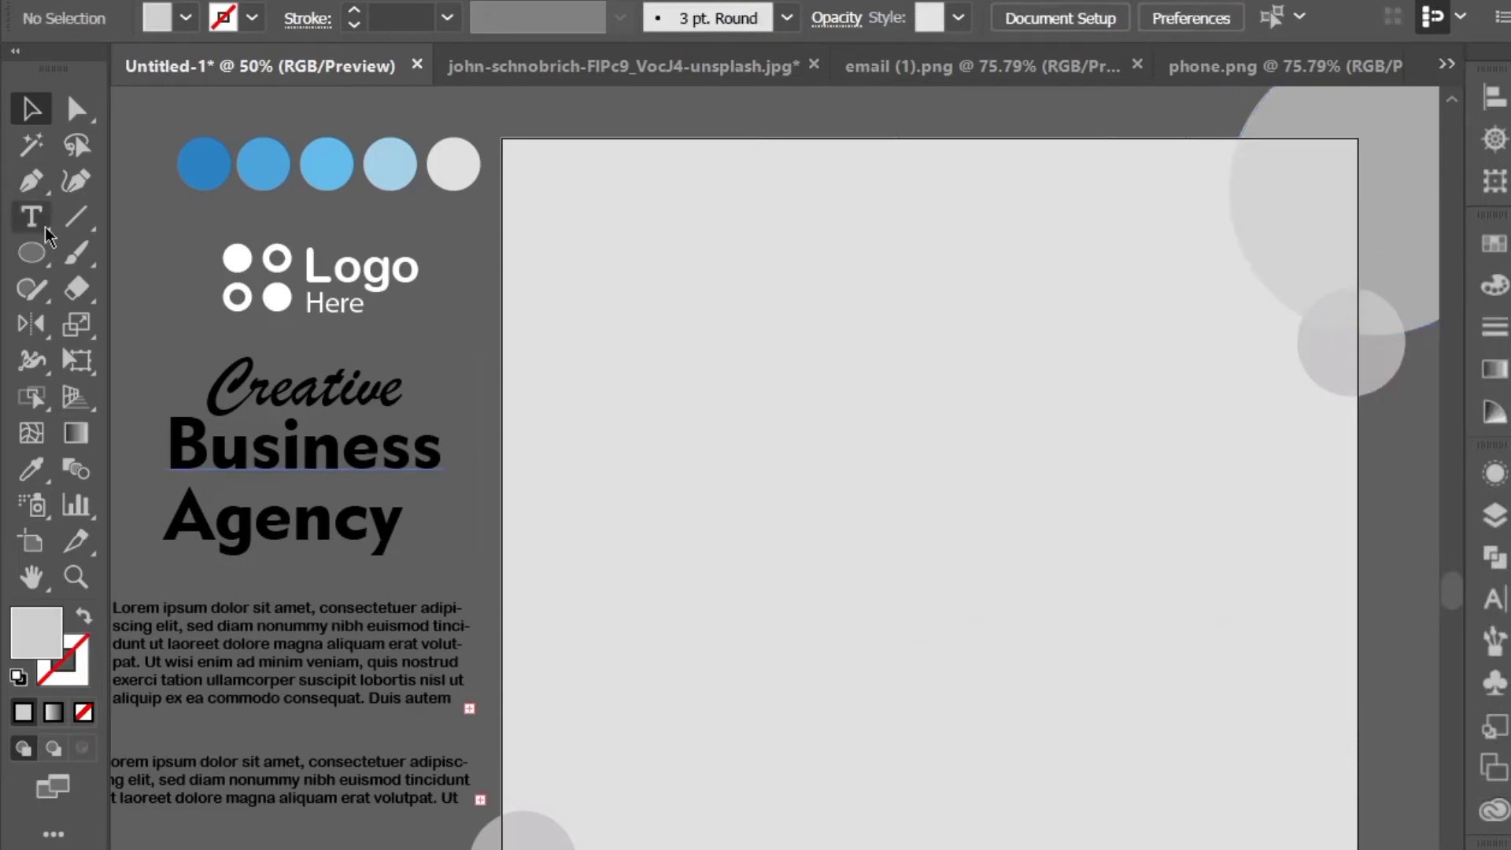
Step: Draw a rectangle covering the whole artboard and use it as a clipping mask for the corner circles
drag(33, 253, 160, 249)
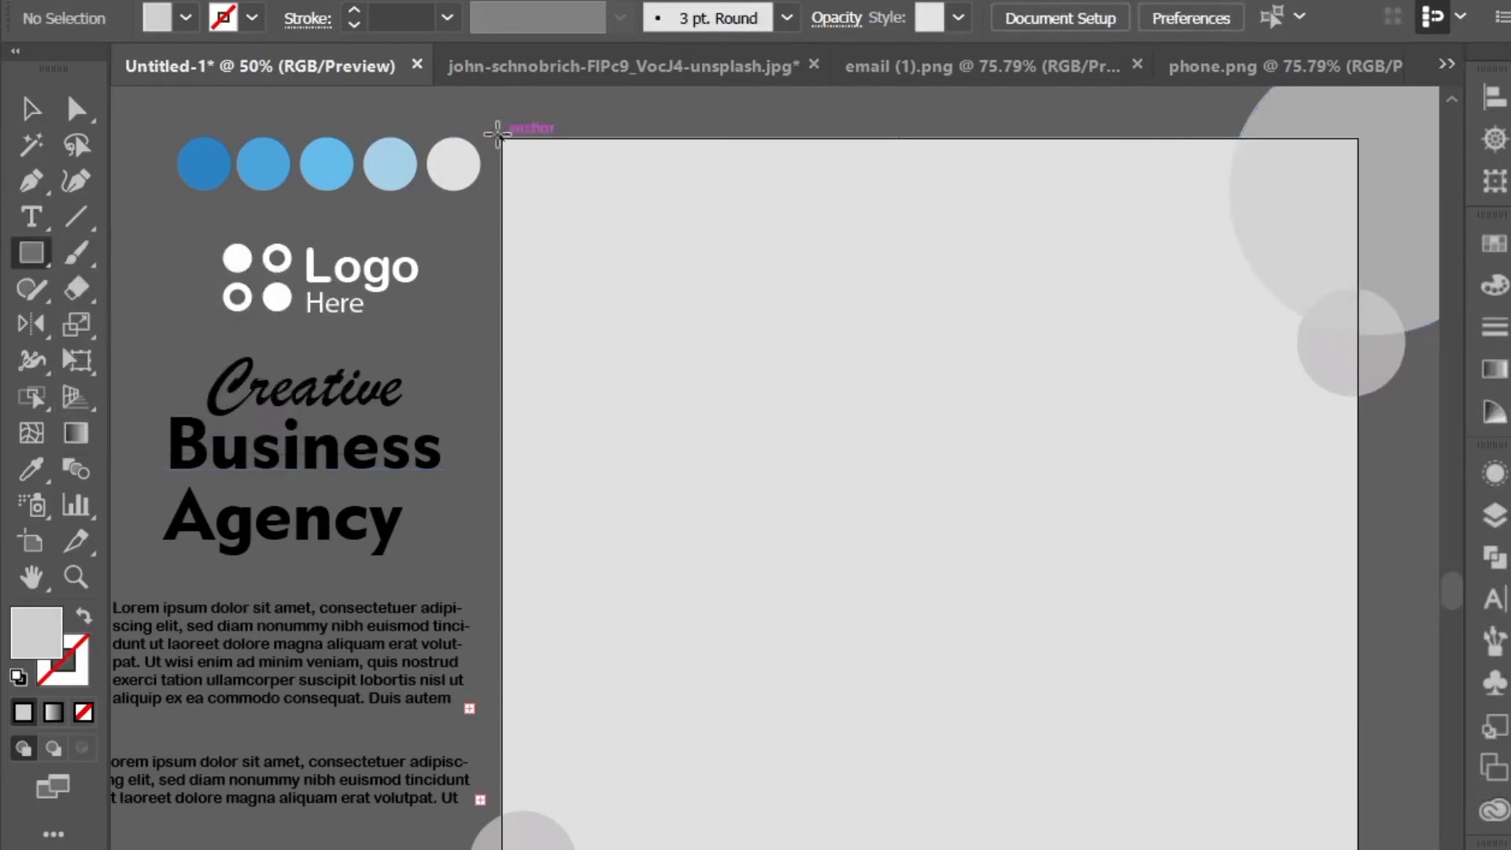
drag(499, 139, 1360, 849)
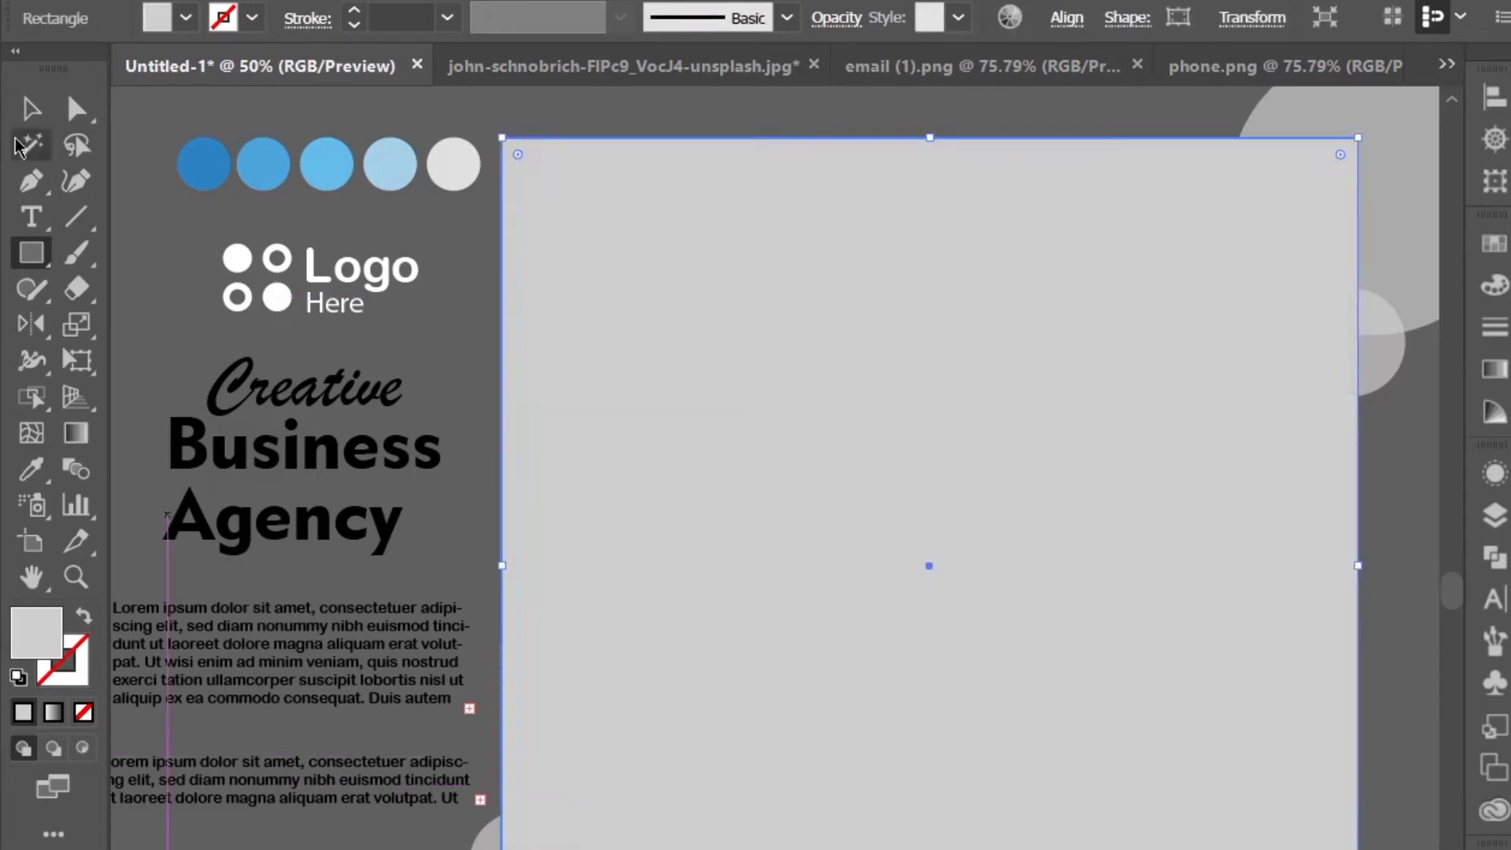
key(v)
drag(535, 114, 1373, 849)
right_click(961, 472)
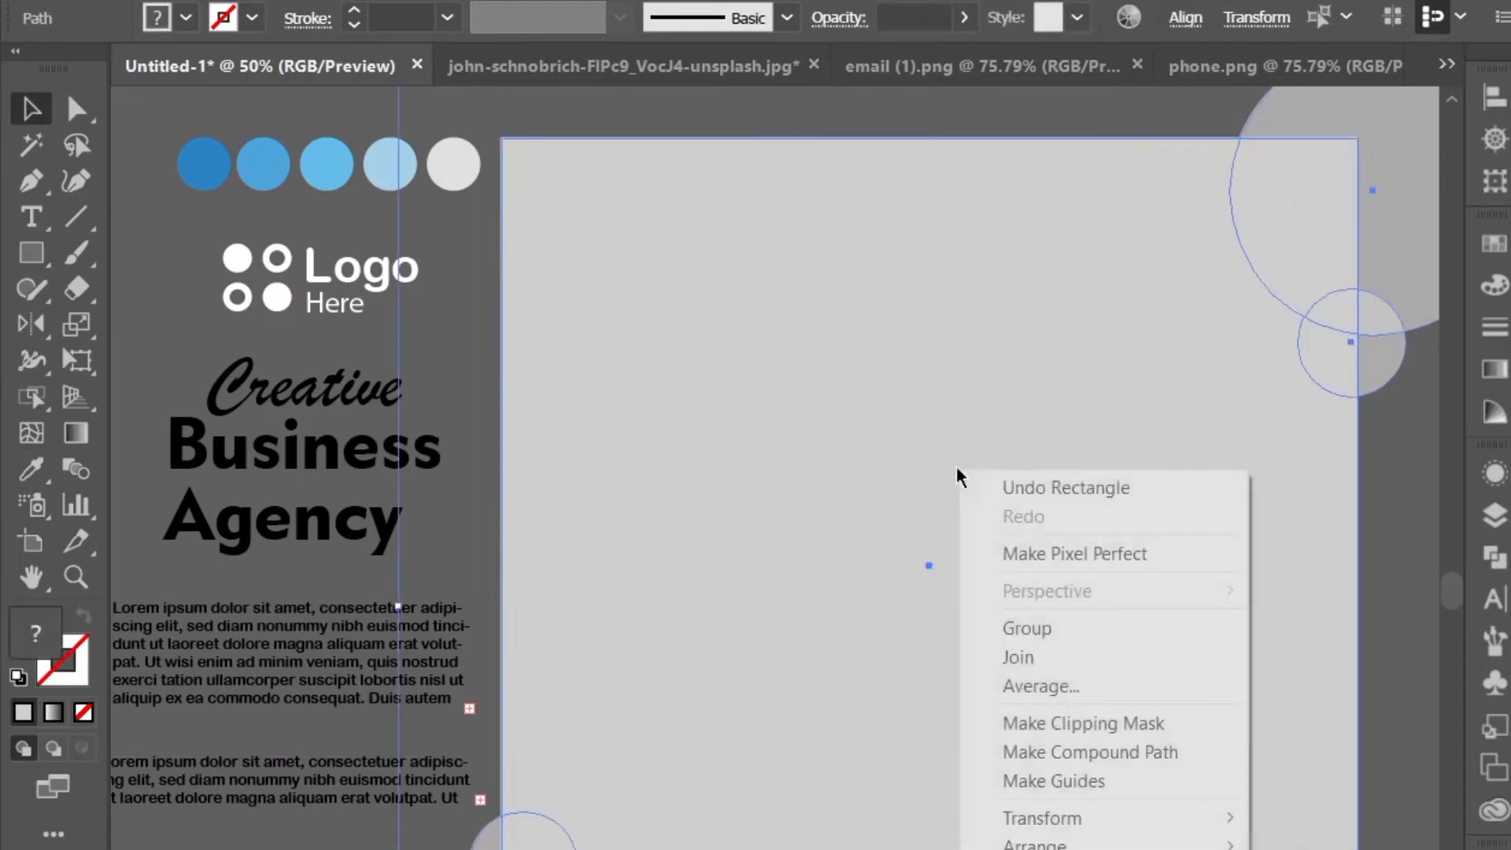
click(1031, 725)
click(128, 118)
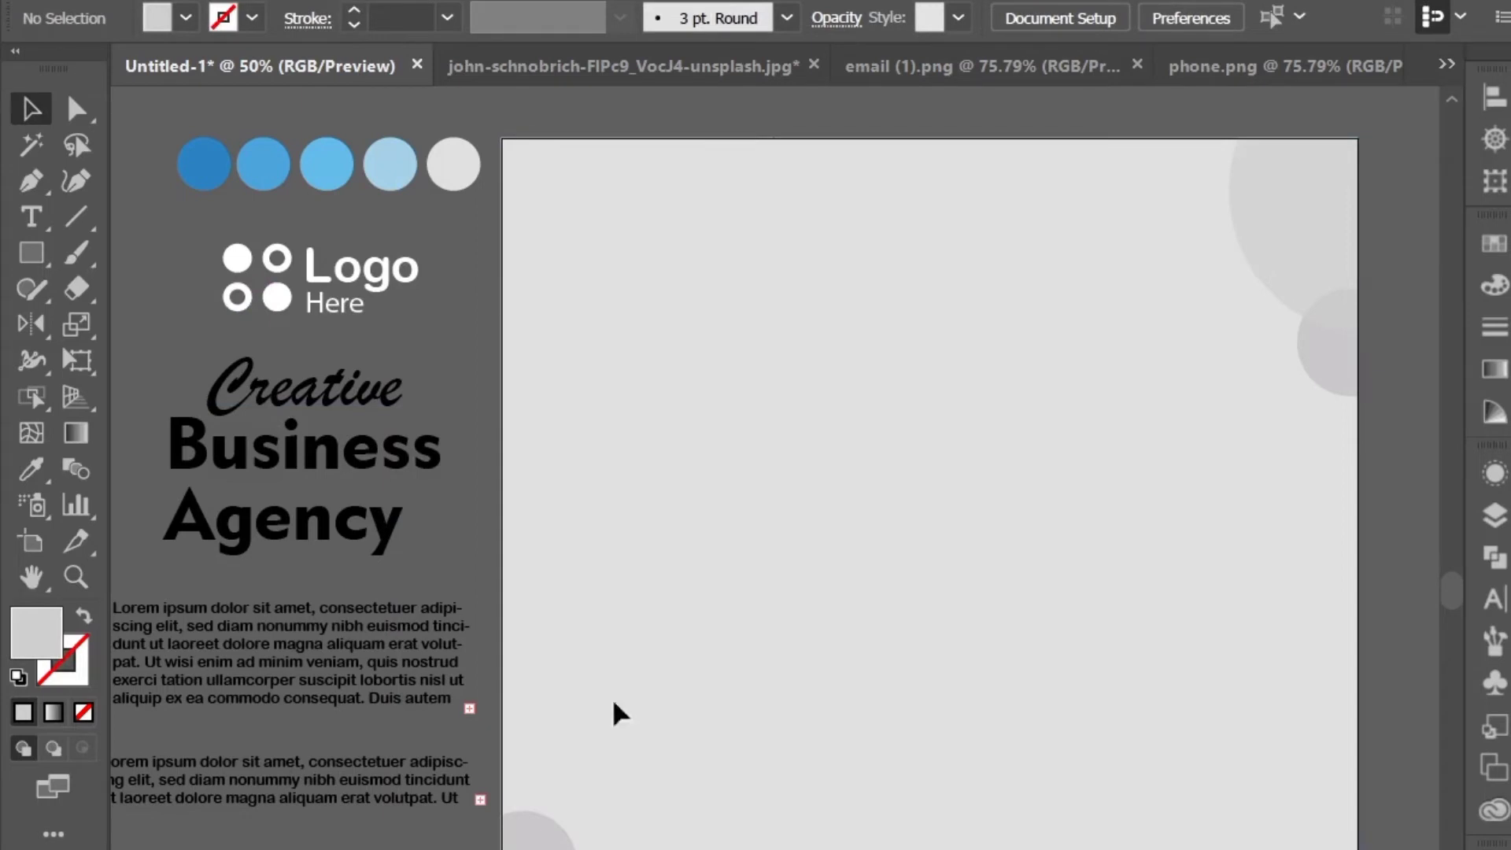
Step: Recolor the logo group with the darkest blue sampled from the palette circles
click(242, 266)
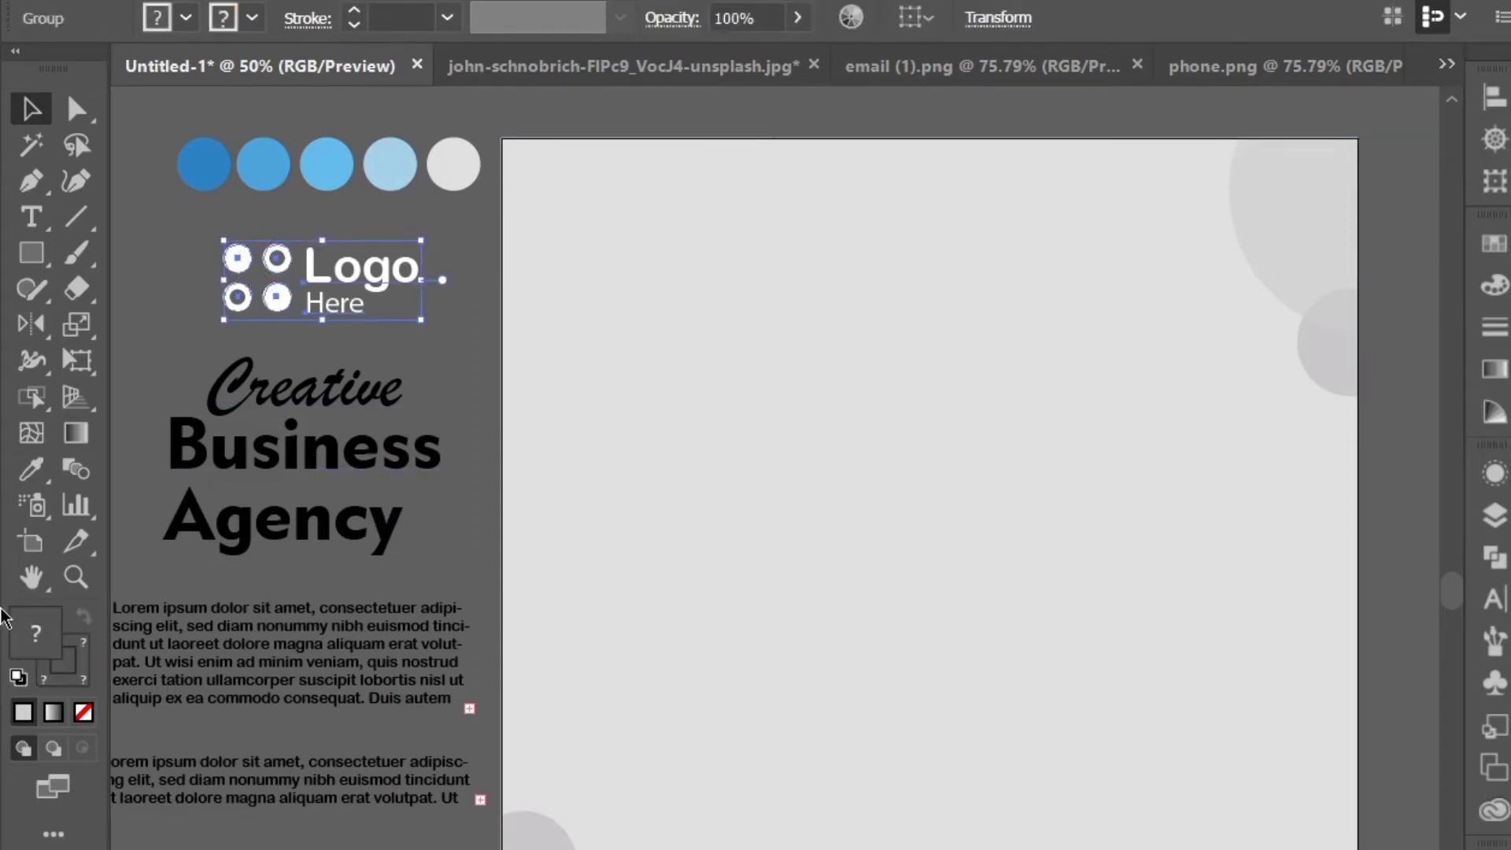
click(31, 470)
click(201, 162)
click(32, 111)
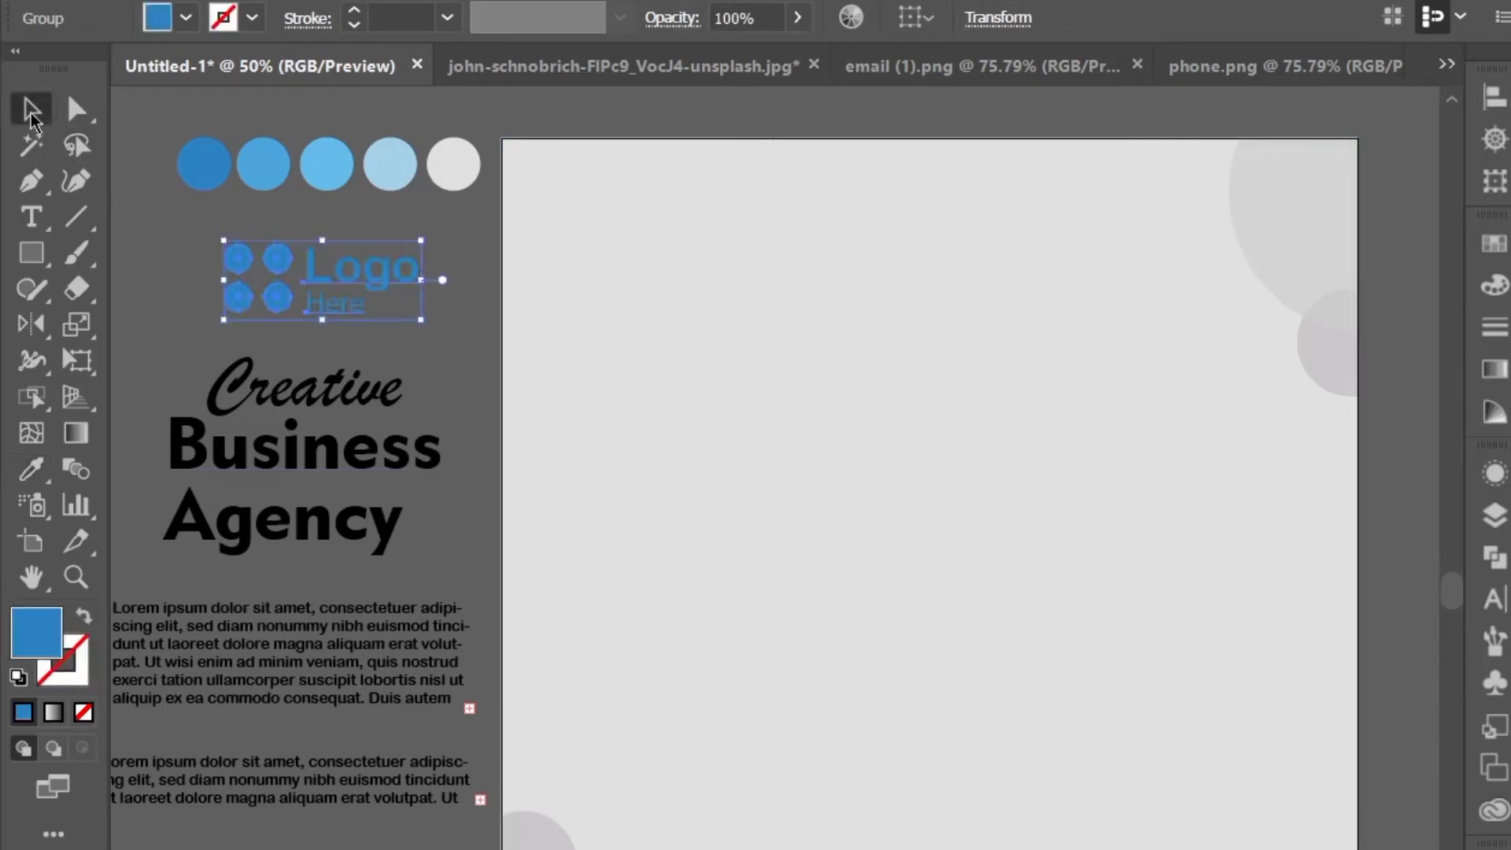
Step: Move the logo into the artboard's upper-left corner and bring it to the front
drag(241, 263, 563, 200)
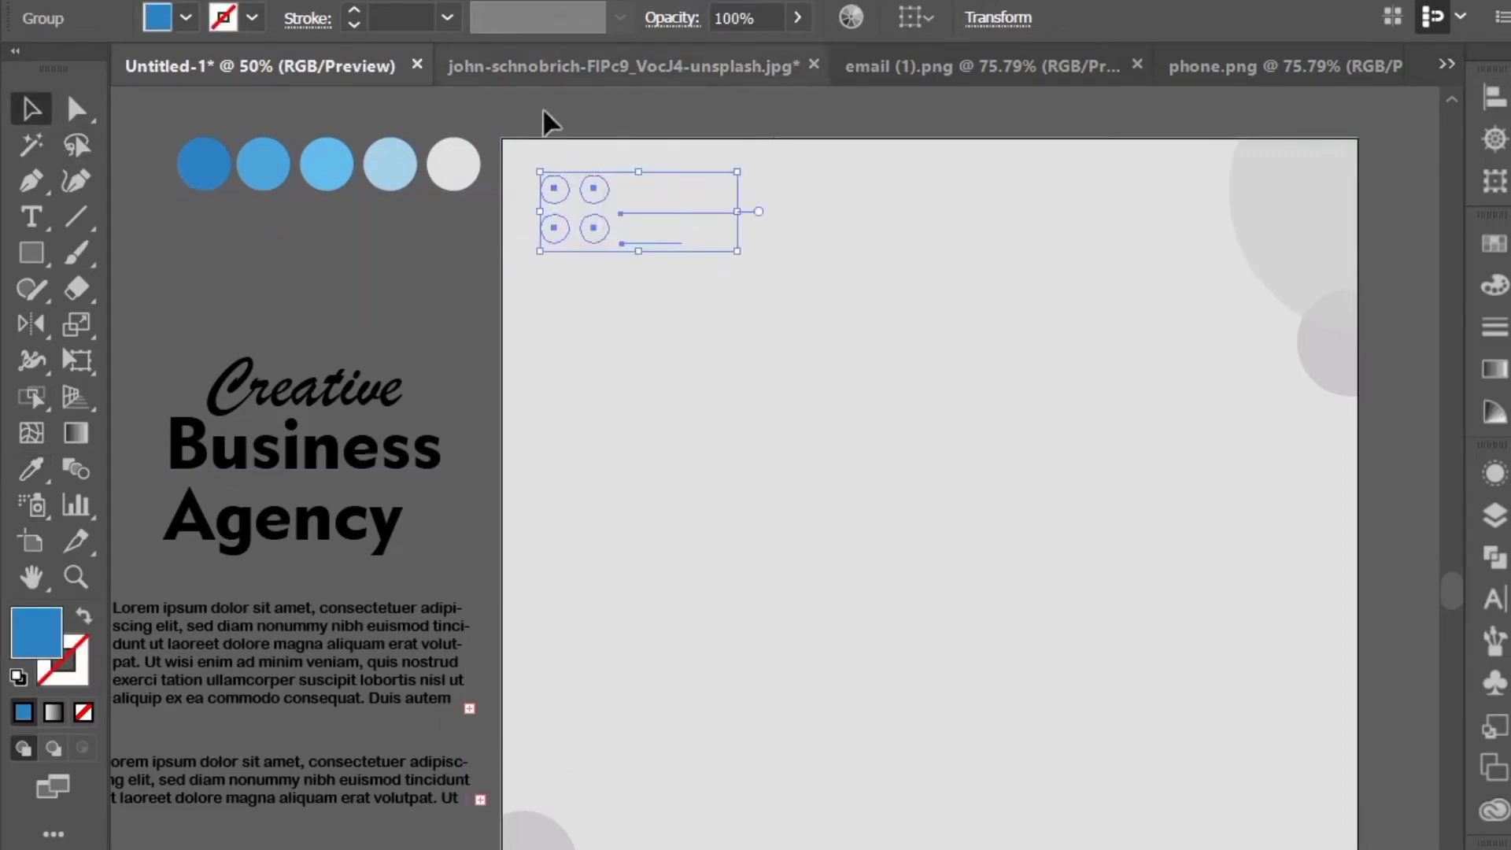
right_click(558, 193)
mouse_move(682, 482)
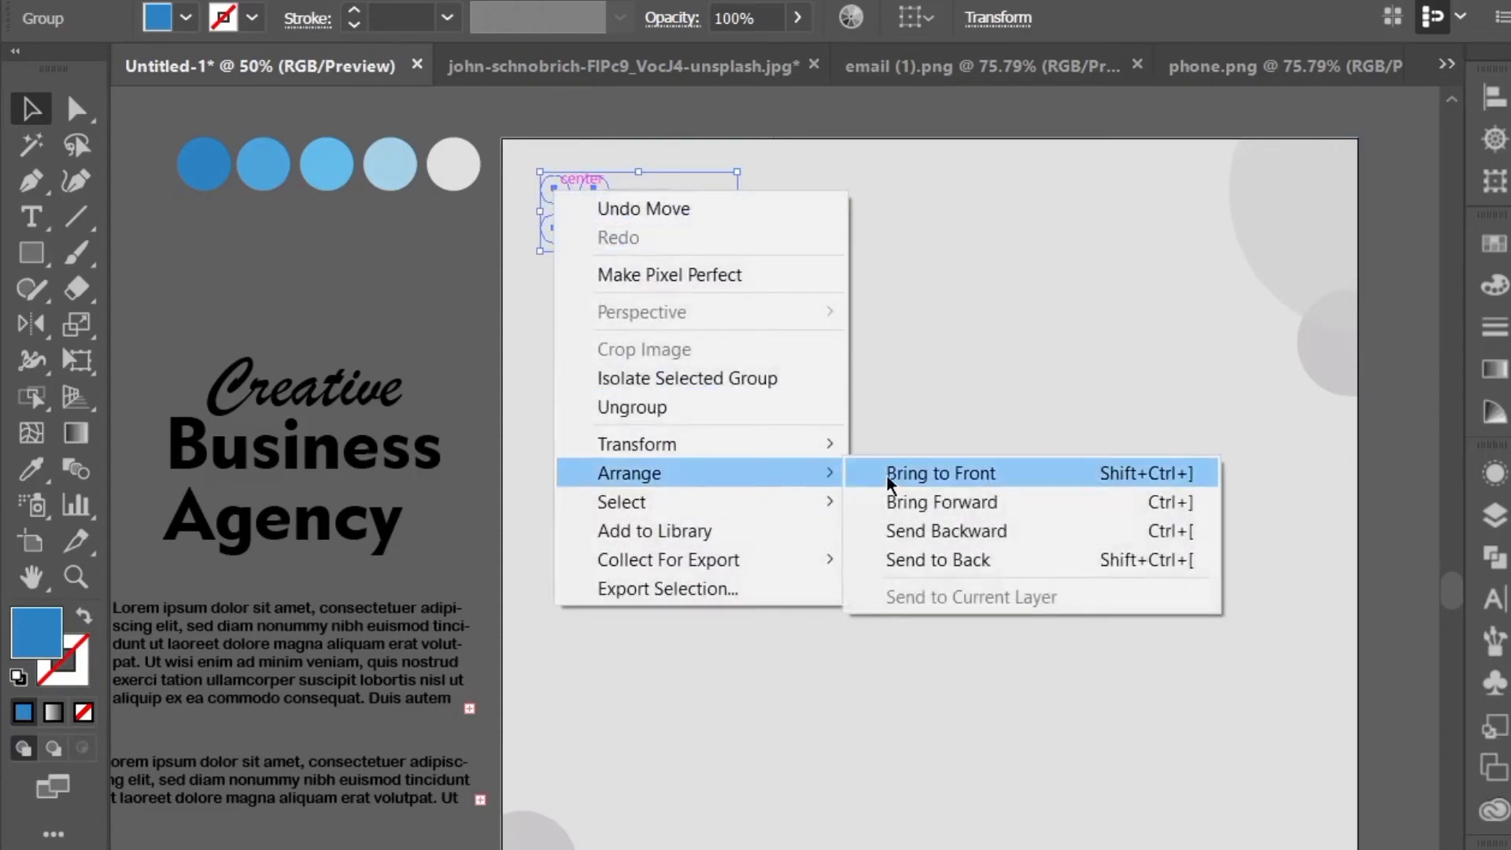
click(889, 478)
click(158, 296)
Step: Place ruler guides about 35 px inside the artboard's top and left edges and align the logo to their intersection
click(516, 1)
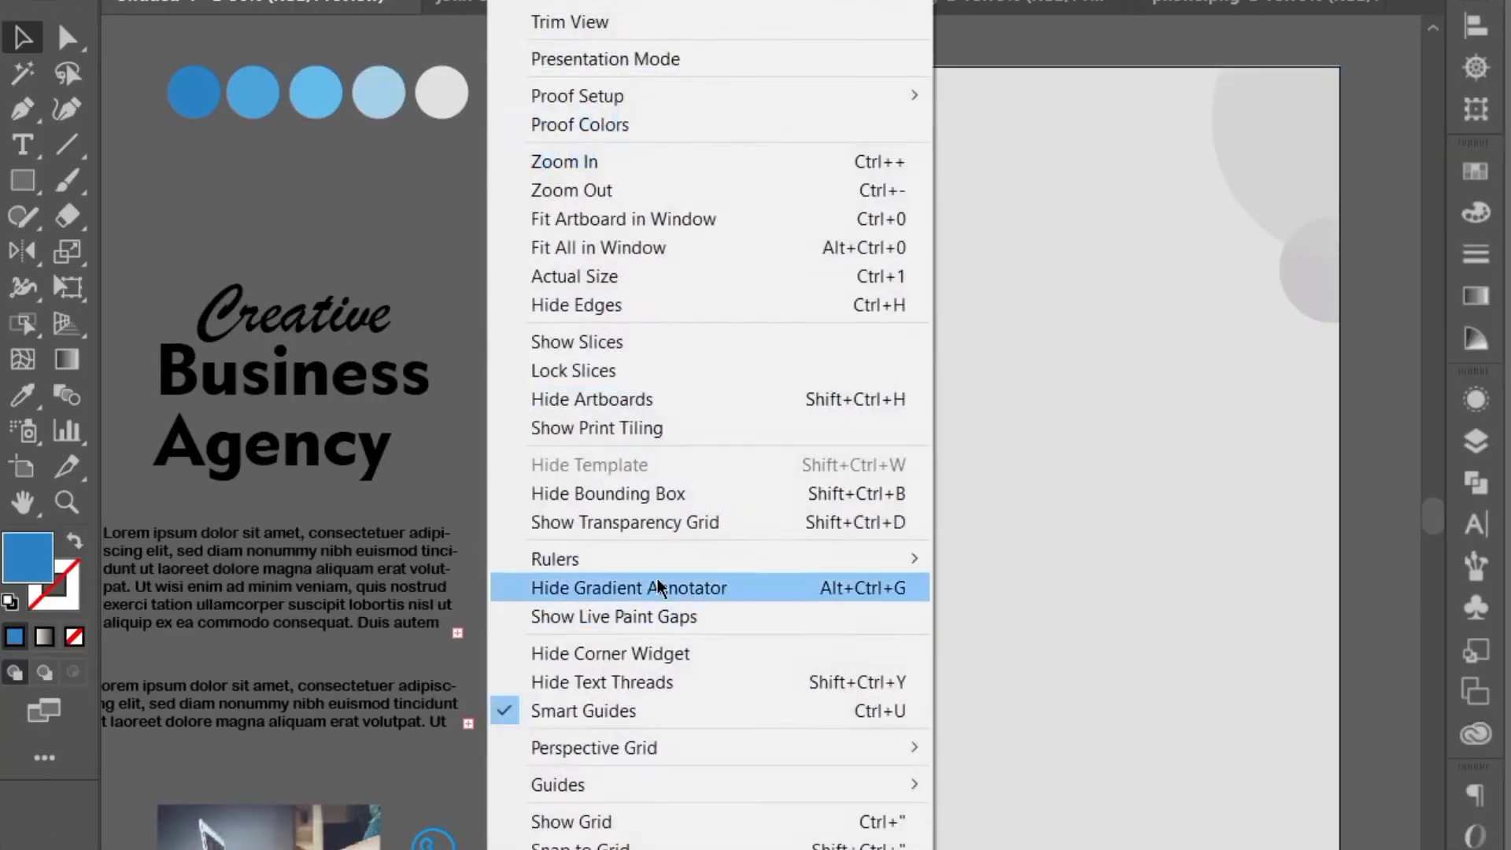
mouse_move(787, 559)
click(996, 558)
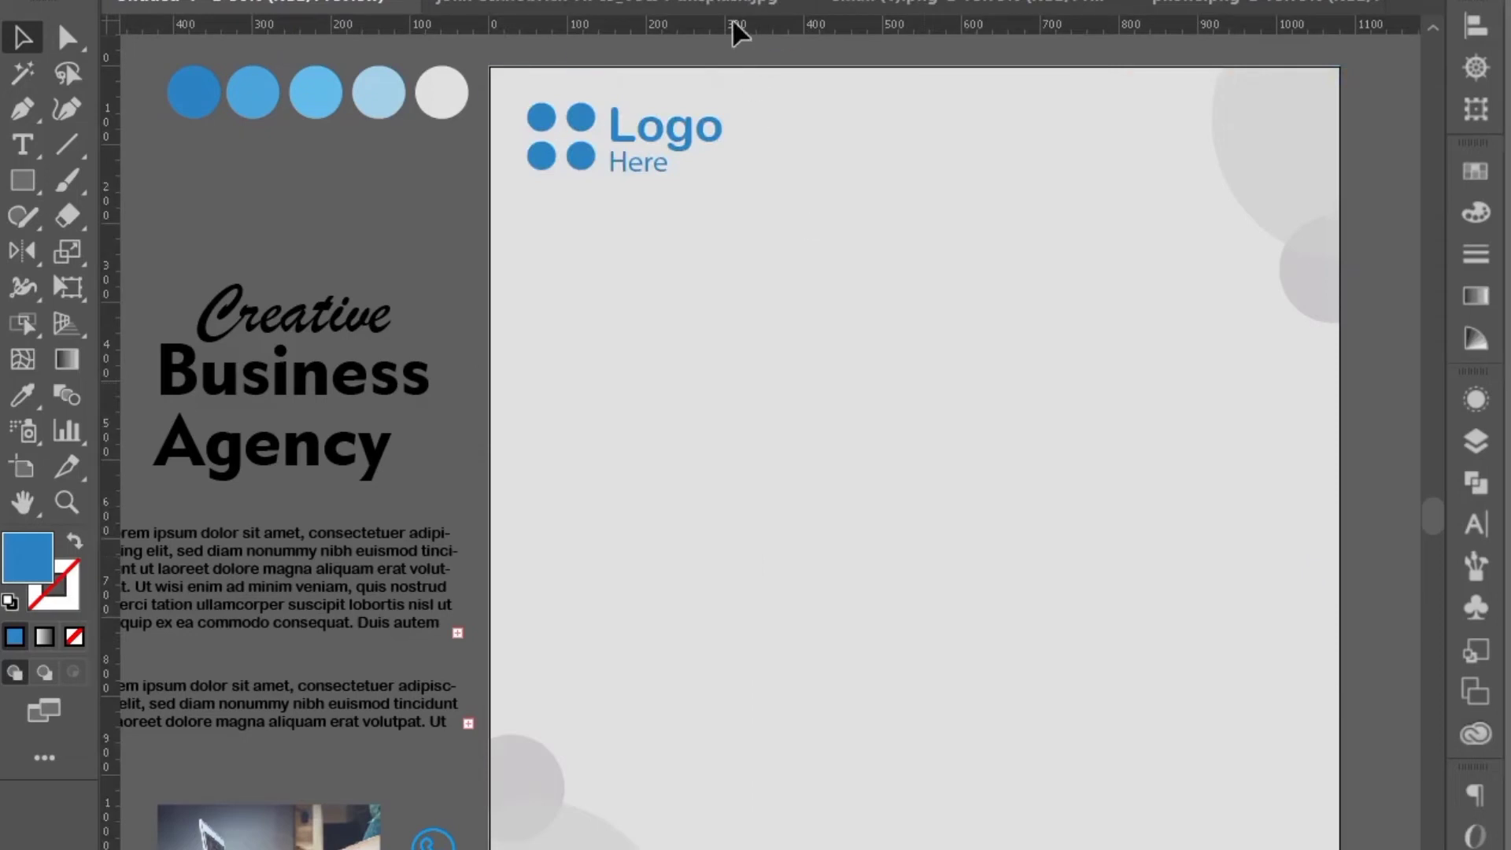
drag(734, 24, 818, 94)
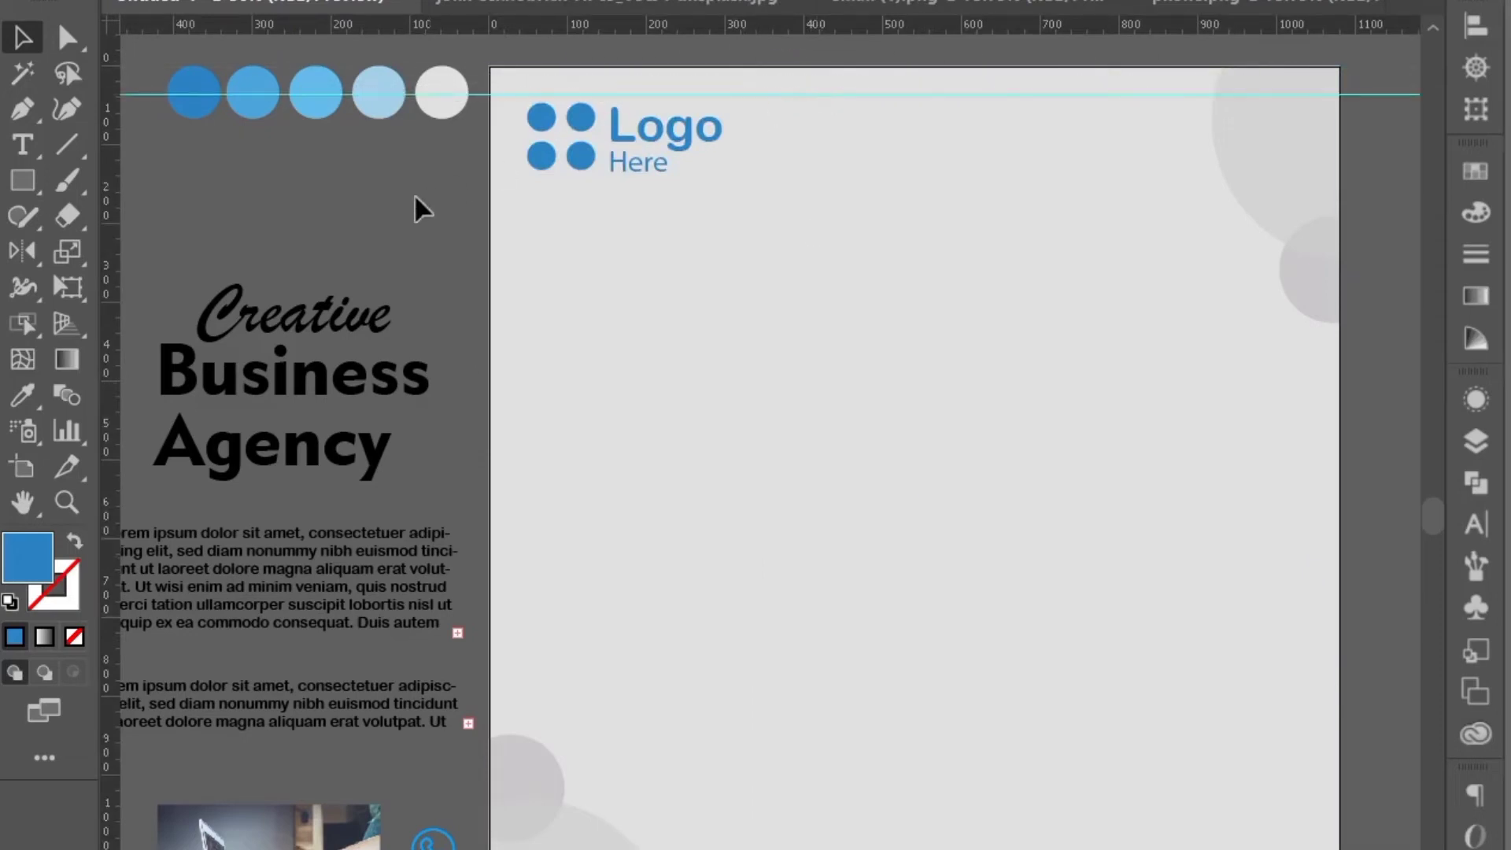
drag(110, 233, 518, 230)
mouse_move(568, 147)
mouse_down()
mouse_move(577, 165)
mouse_move(553, 181)
mouse_move(571, 169)
mouse_up()
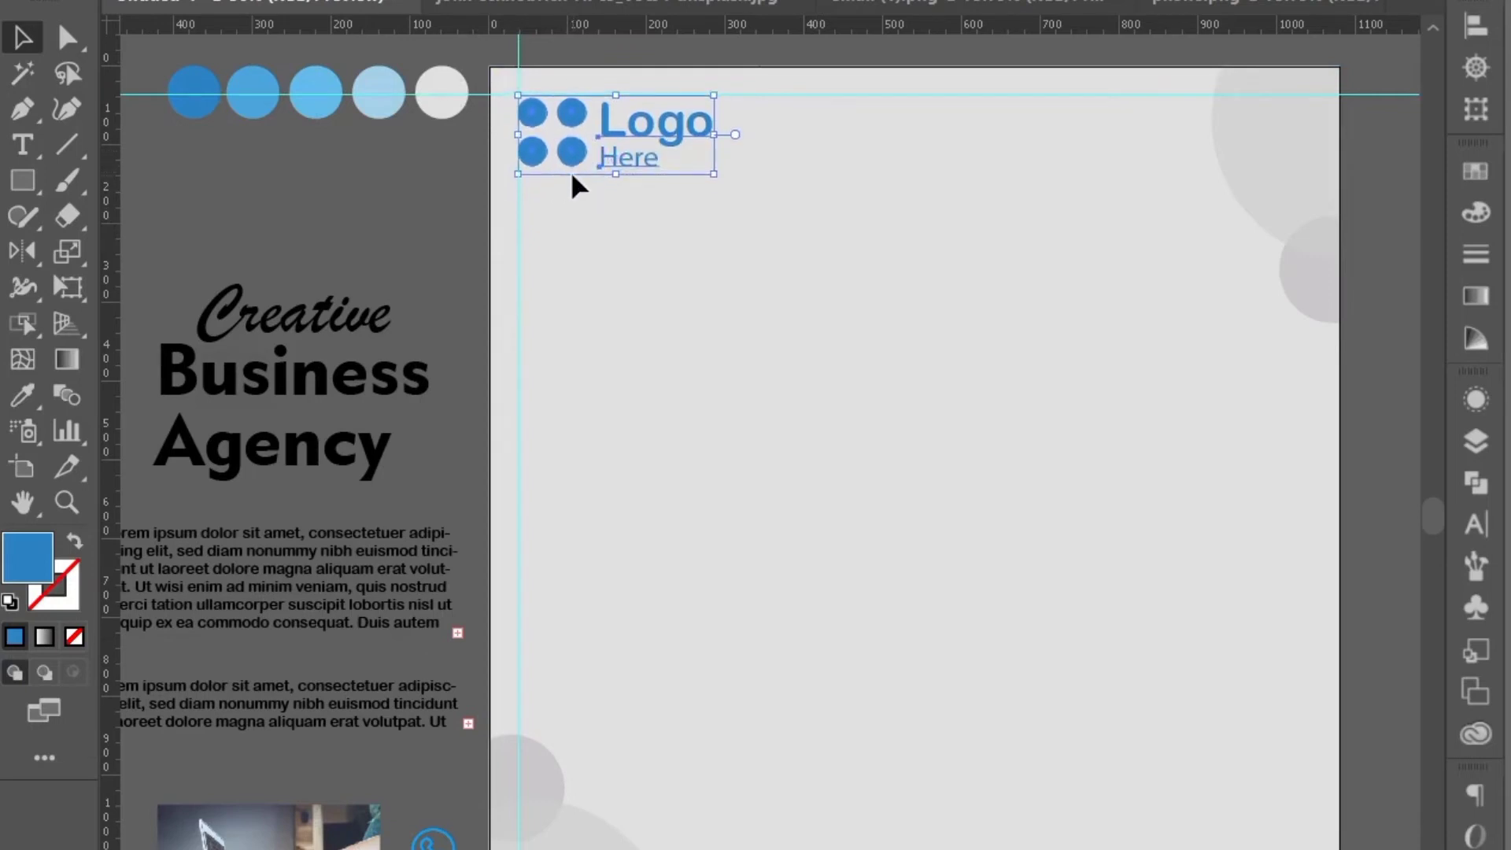
click(551, 374)
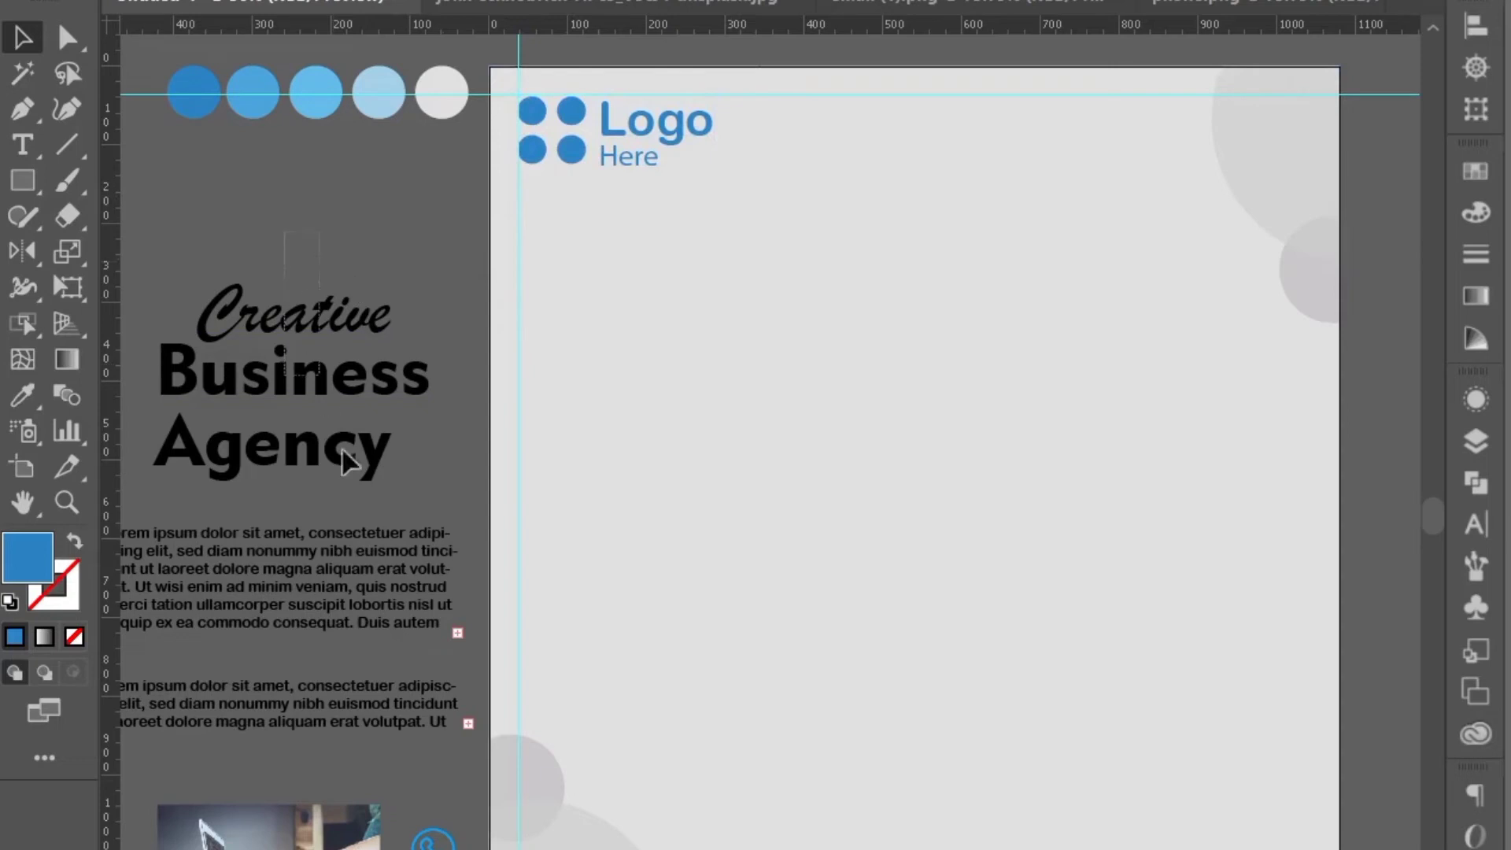
Step: Move the three heading lines "Creative", "Business" and "Agency" onto the artboard below the logo and bring them to the front
click(396, 430)
click(302, 248)
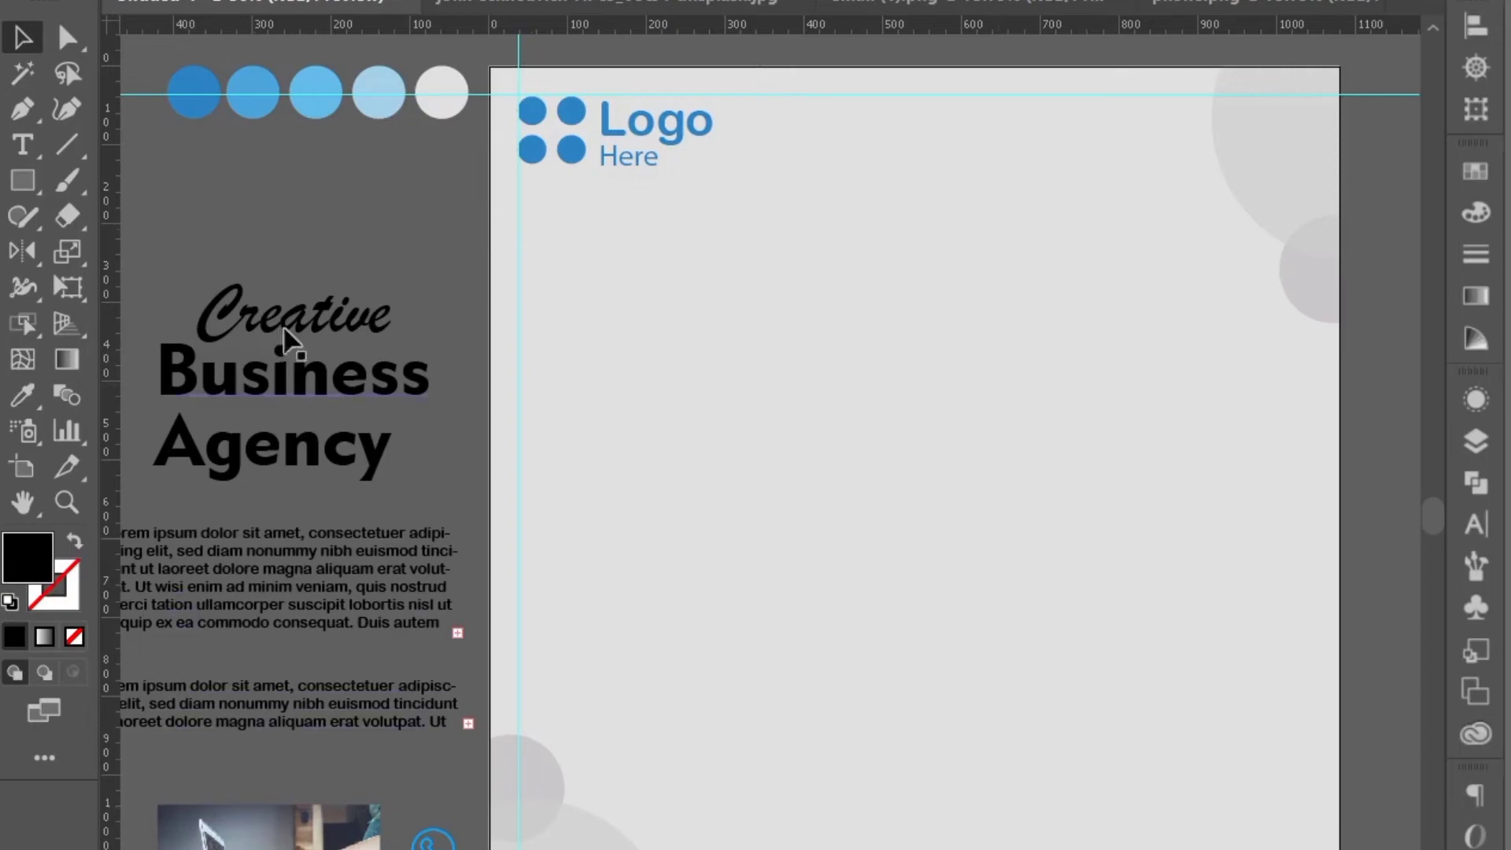
drag(294, 272, 319, 521)
drag(315, 397, 661, 344)
click(601, 331)
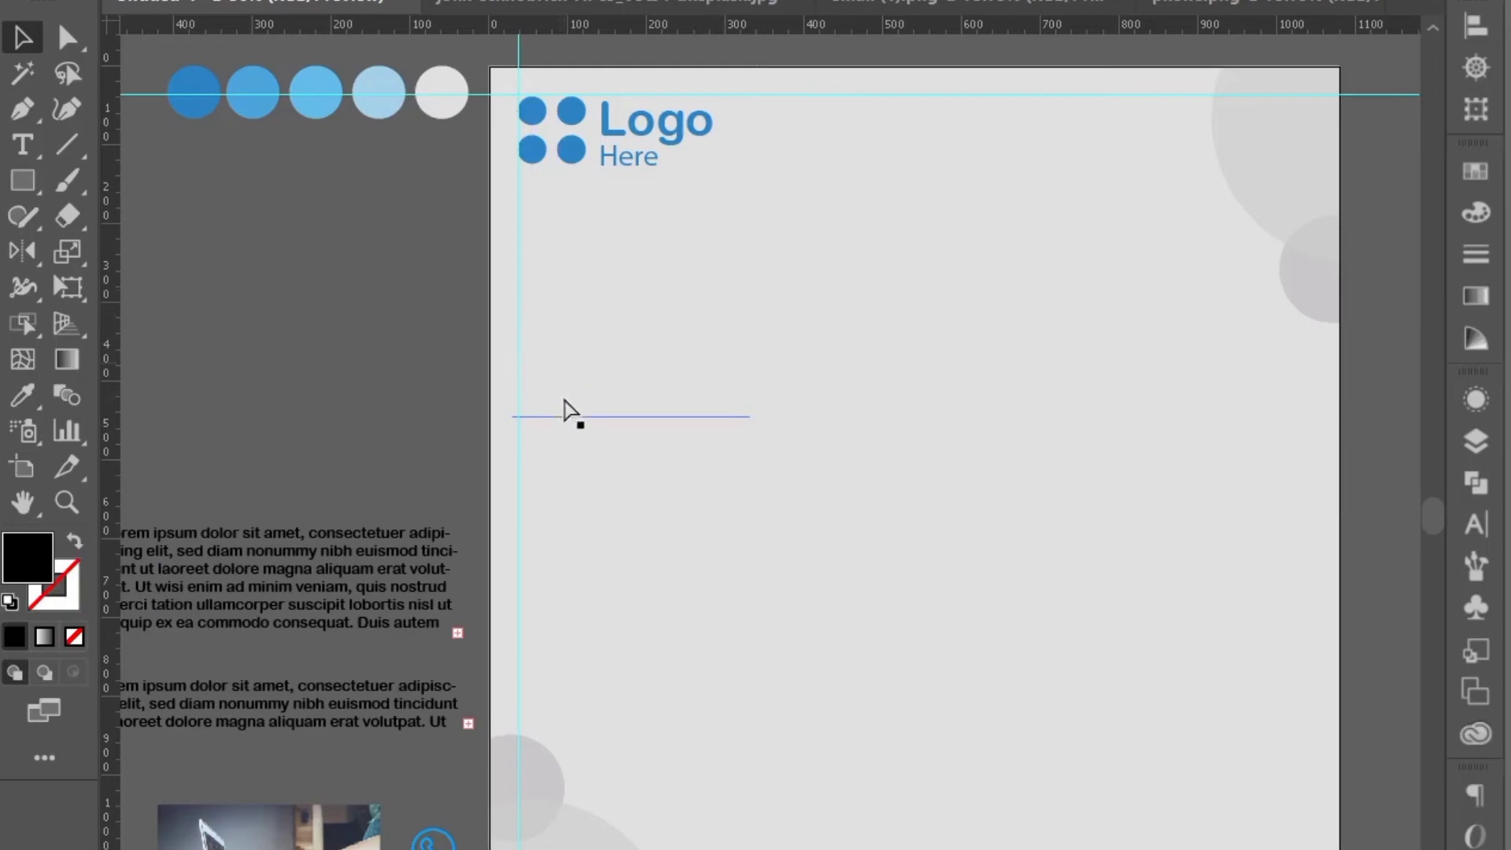
key(ctrl+z)
drag(314, 381, 671, 316)
right_click(671, 316)
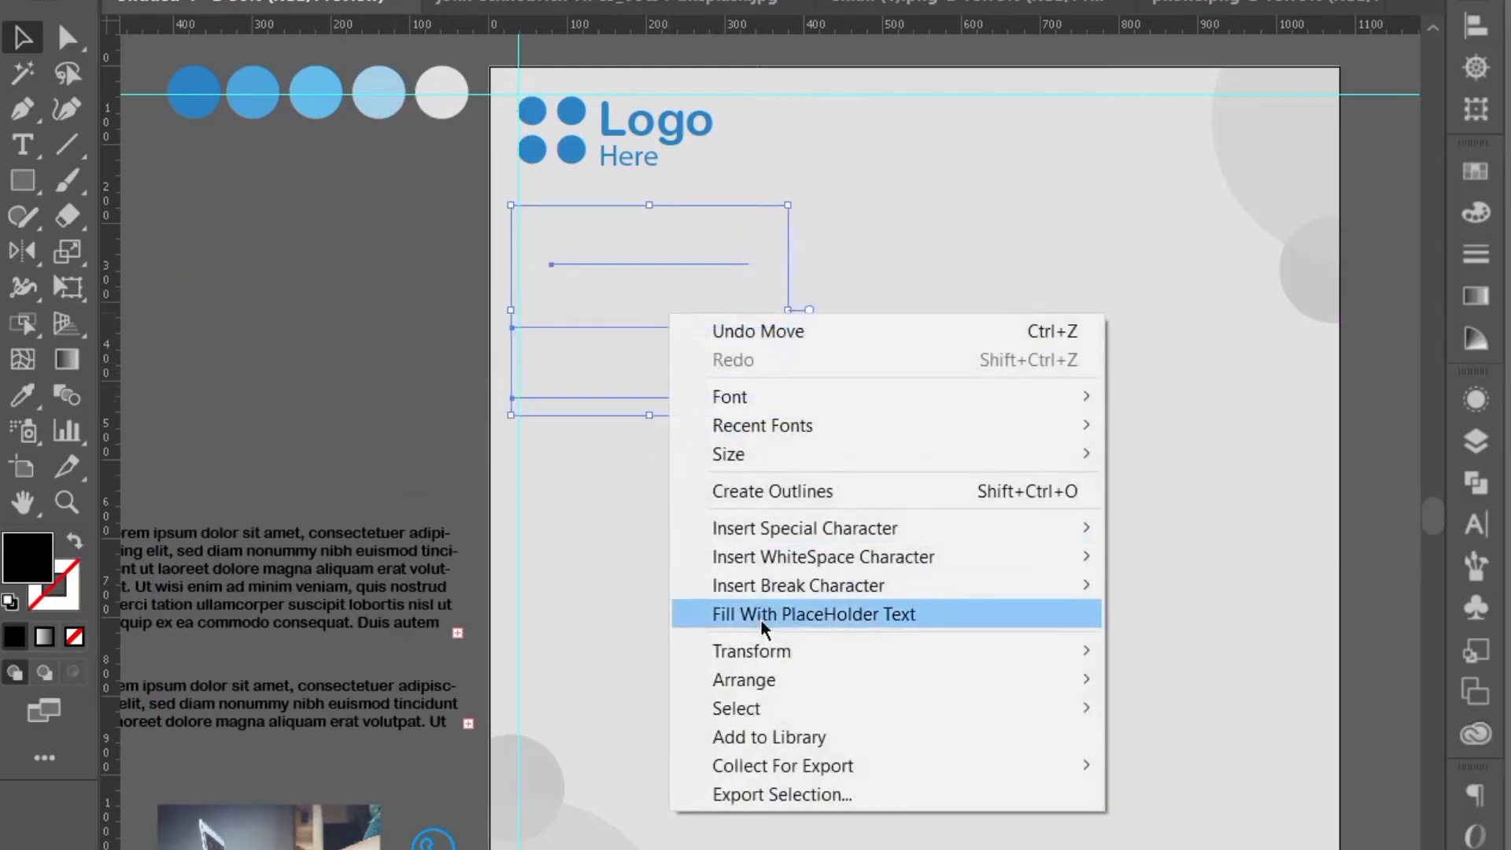
mouse_move(778, 693)
click(1121, 680)
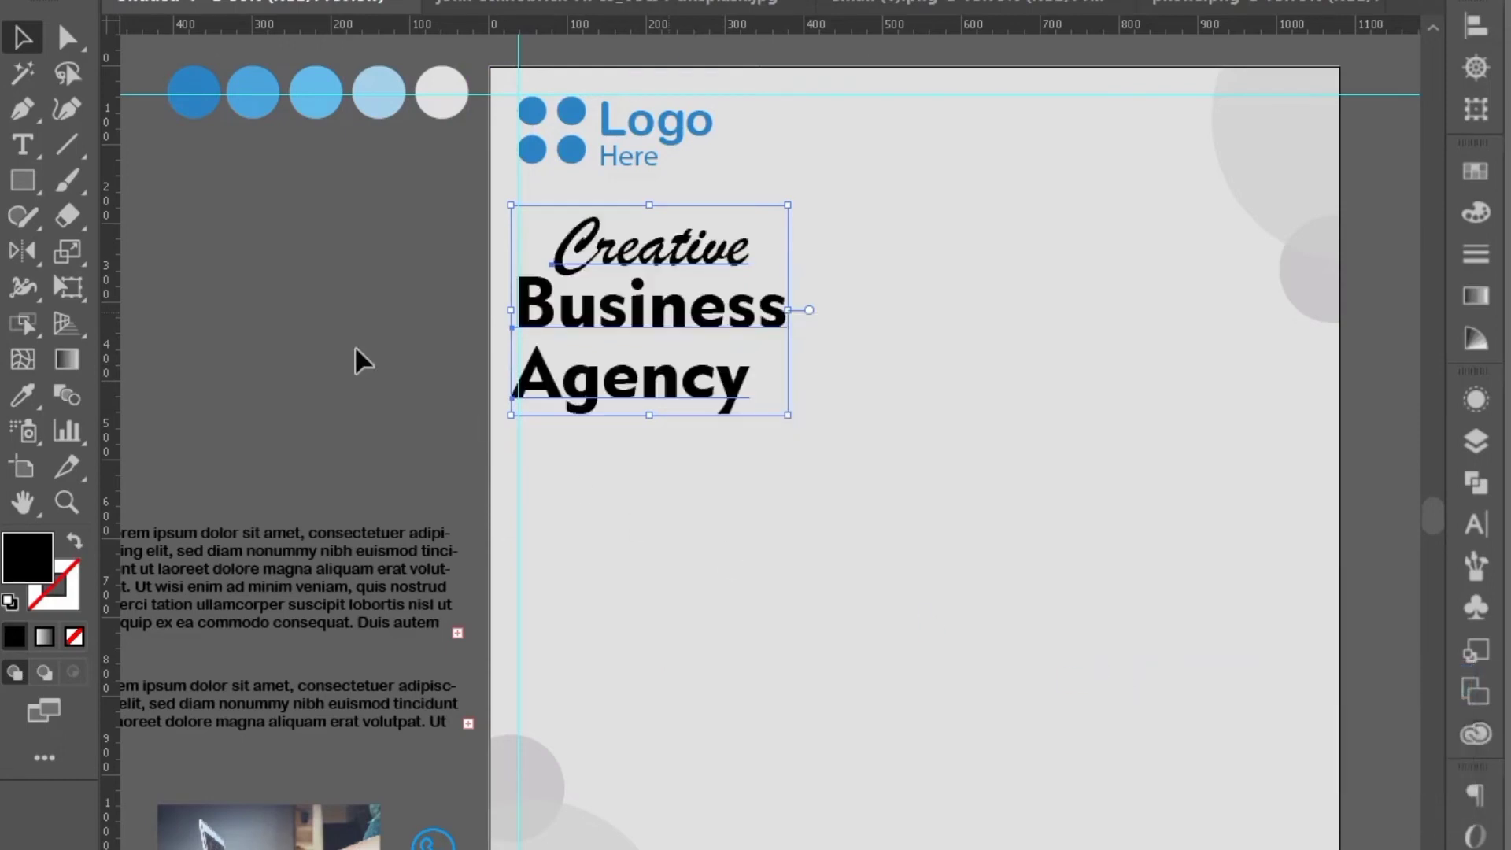
click(451, 287)
Step: Recolor the word "Creative" with the second-darkest blue sampled from the palette circles
click(556, 266)
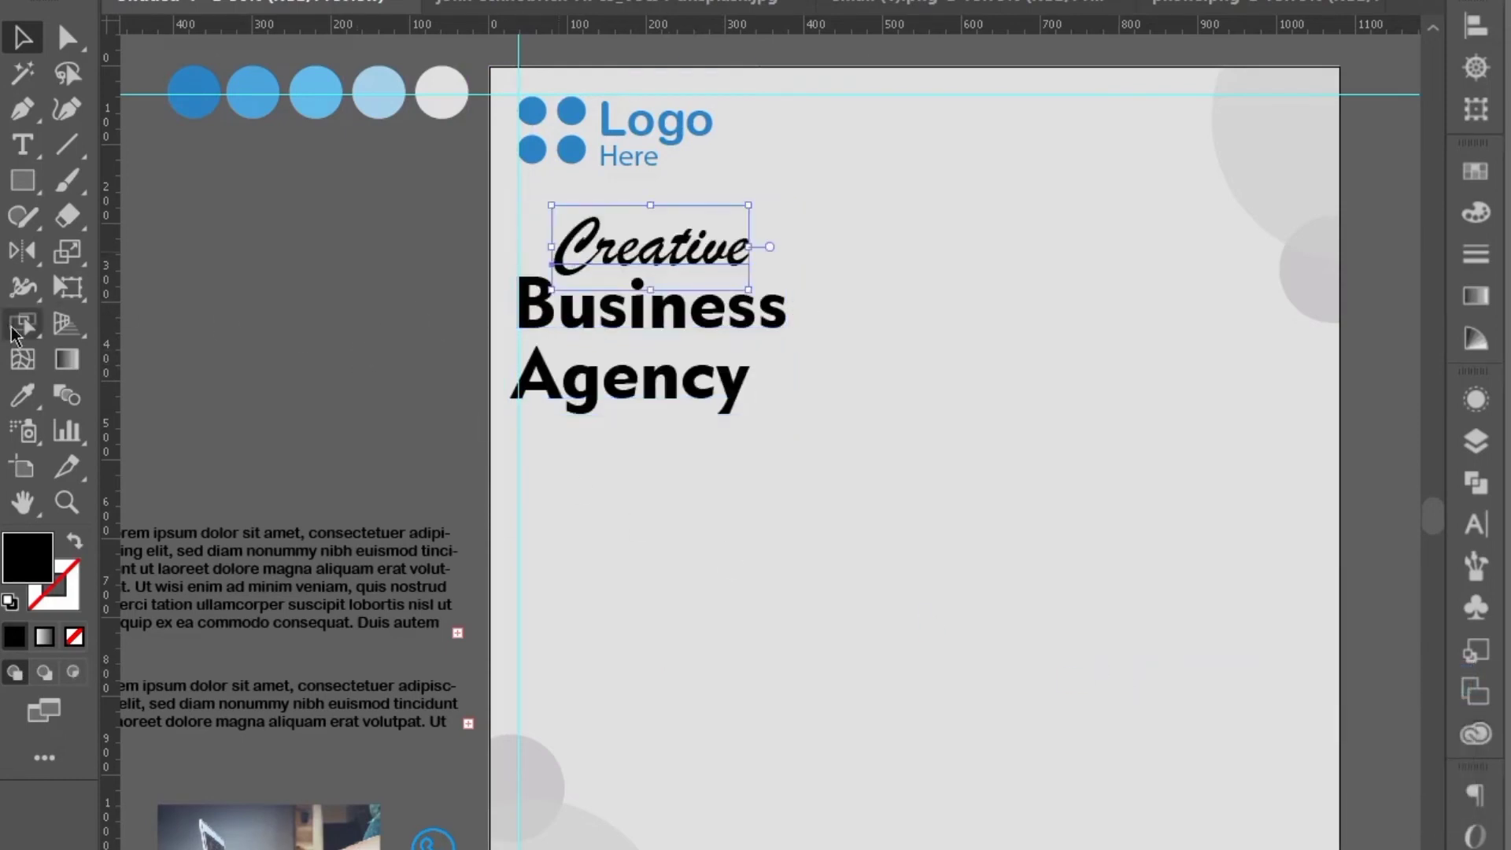
click(34, 392)
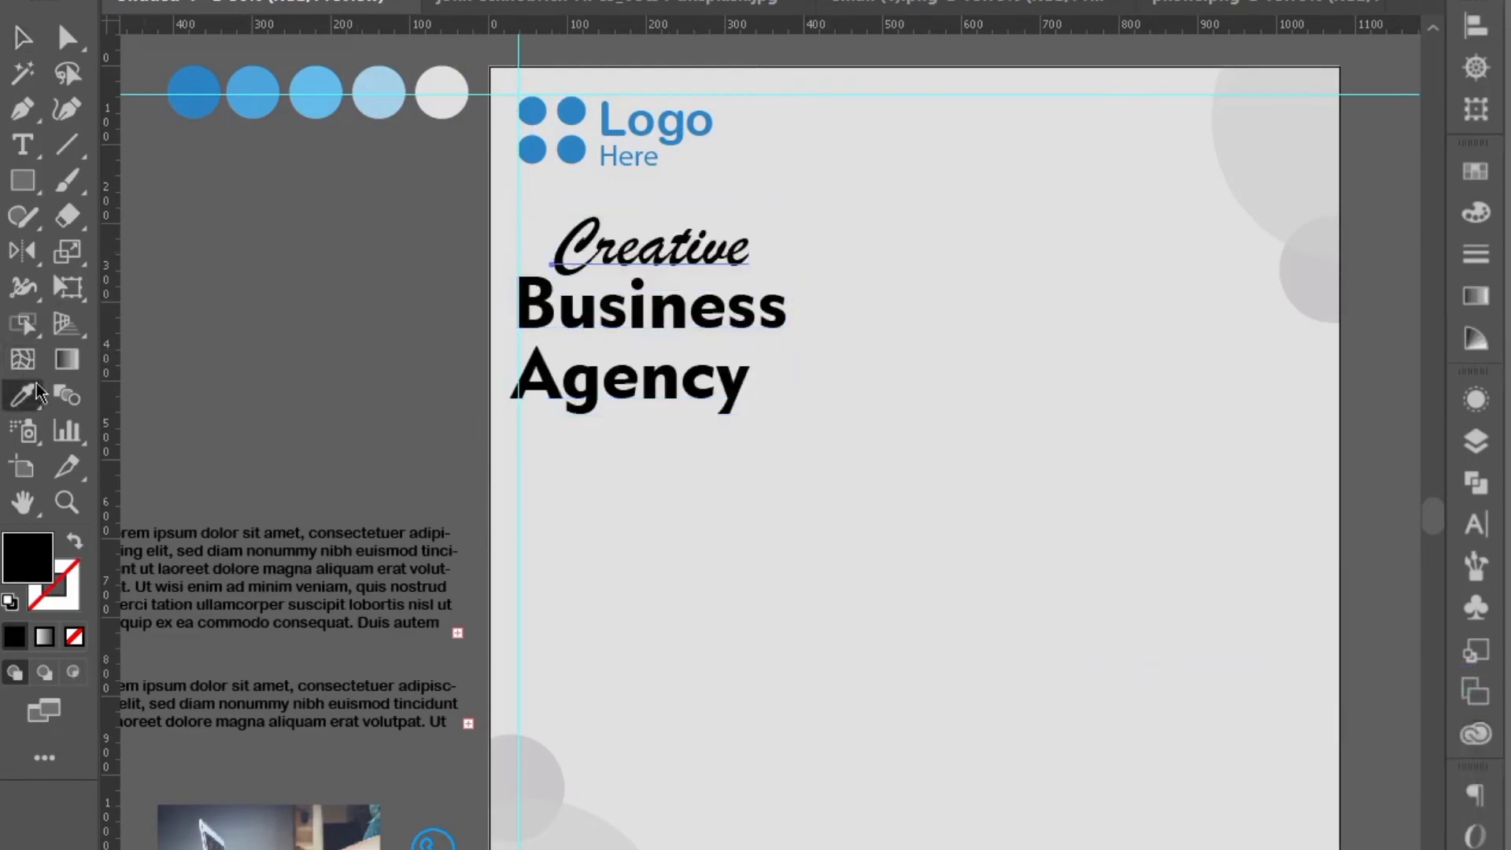
click(333, 96)
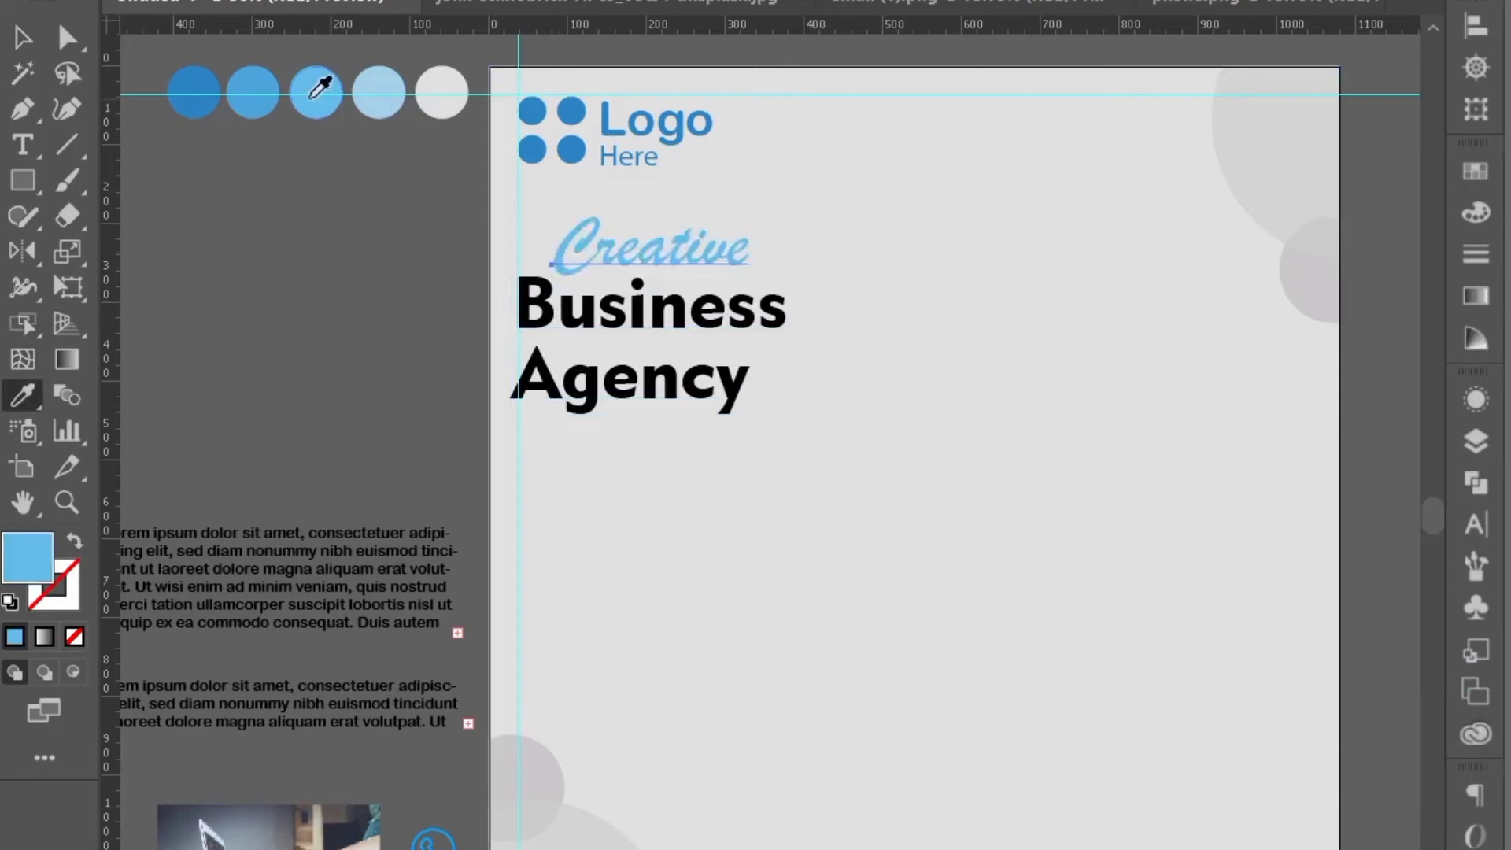
click(264, 99)
key(v)
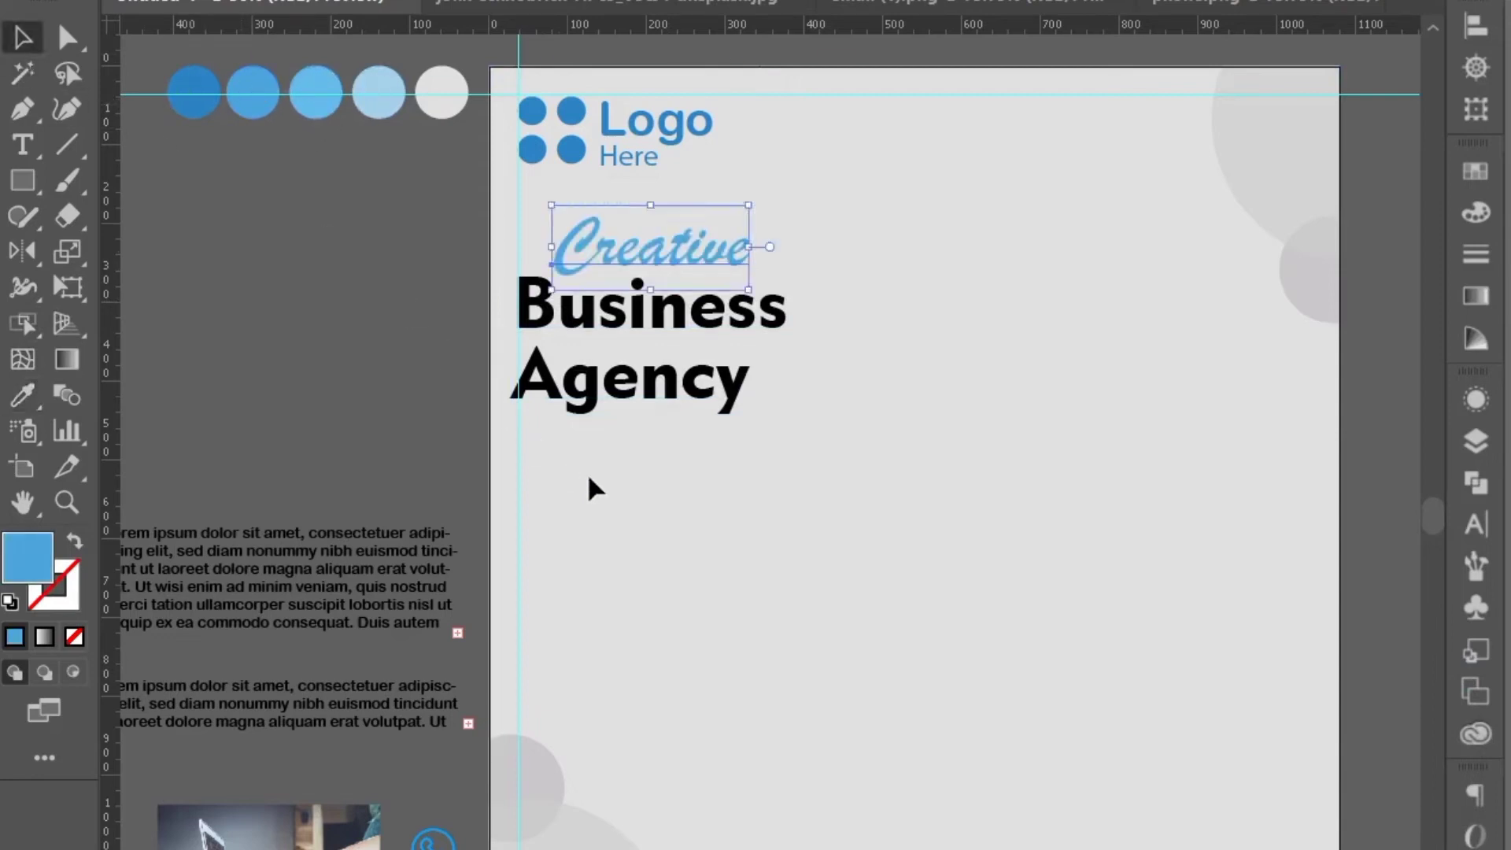
Step: Recolor "Business" and "Agency" with the darkest blue sampled from the palette circles, and deselect
drag(536, 315, 536, 317)
click(22, 401)
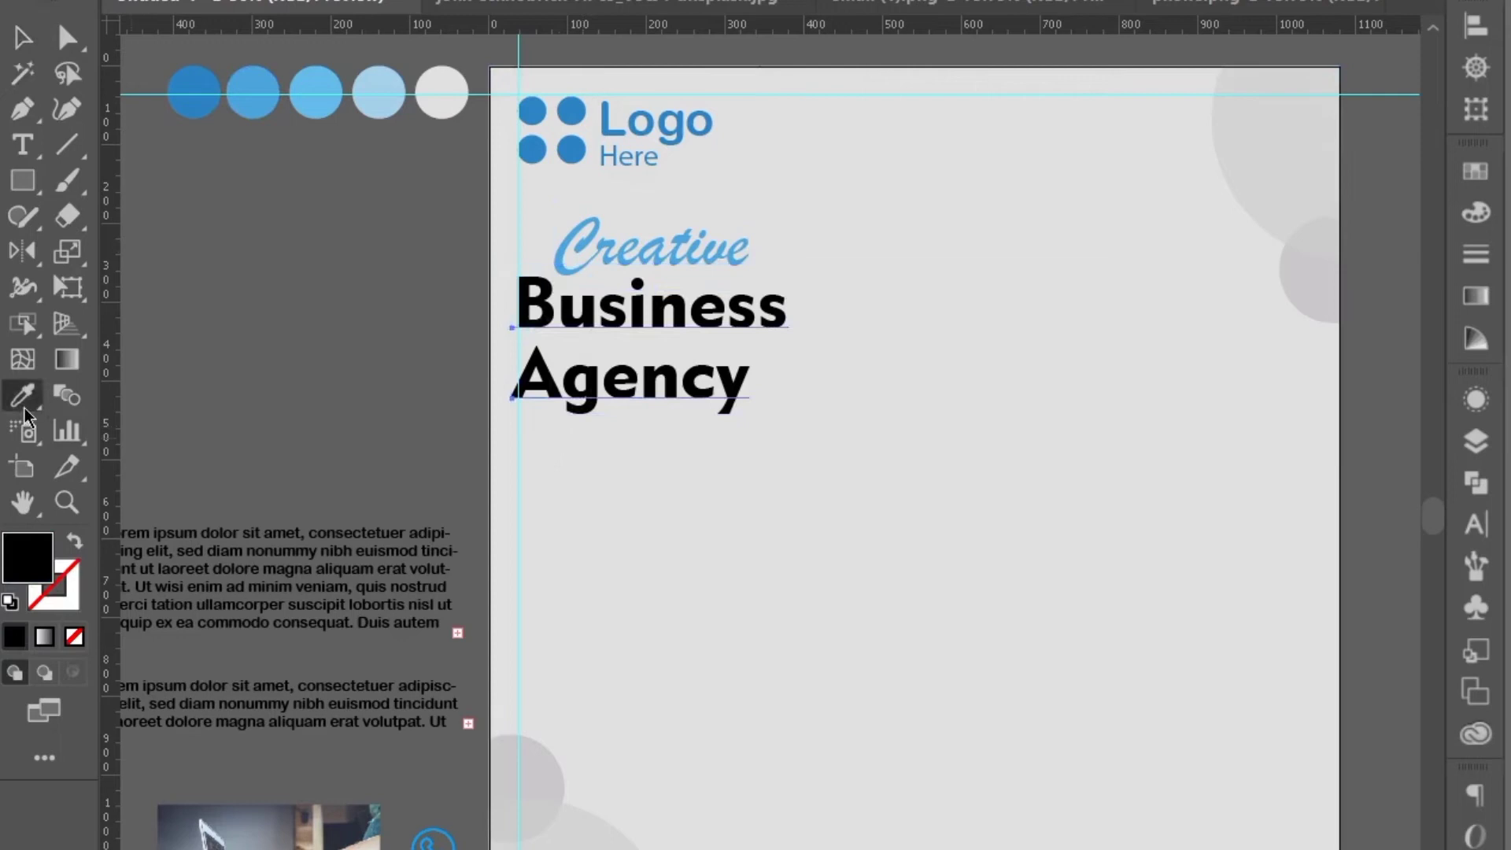
click(212, 88)
click(19, 40)
click(228, 297)
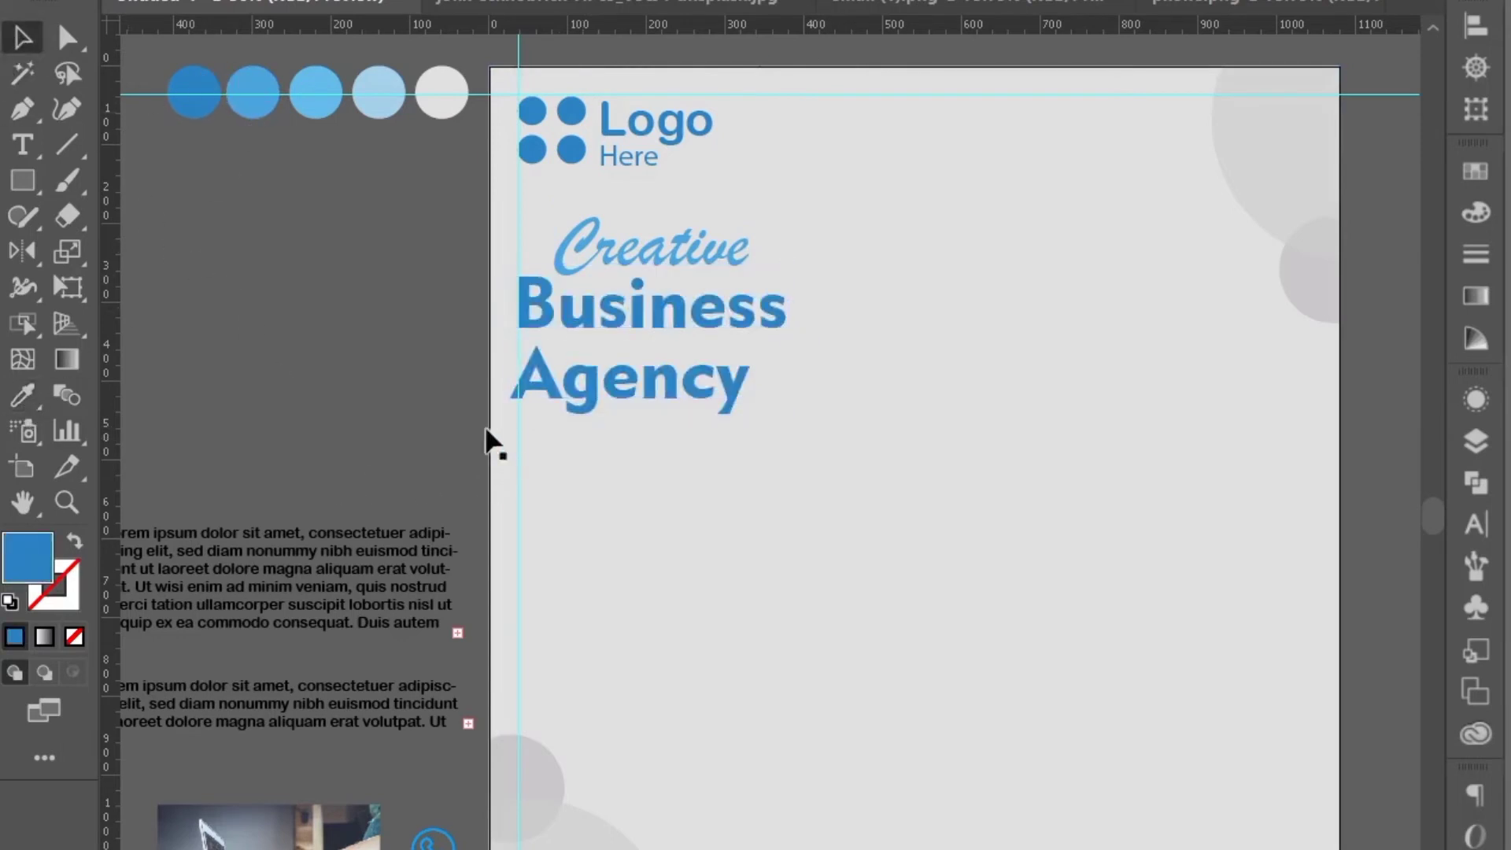
Step: Nudge "Agency" to the right until its left edge meets the vertical guide
click(560, 365)
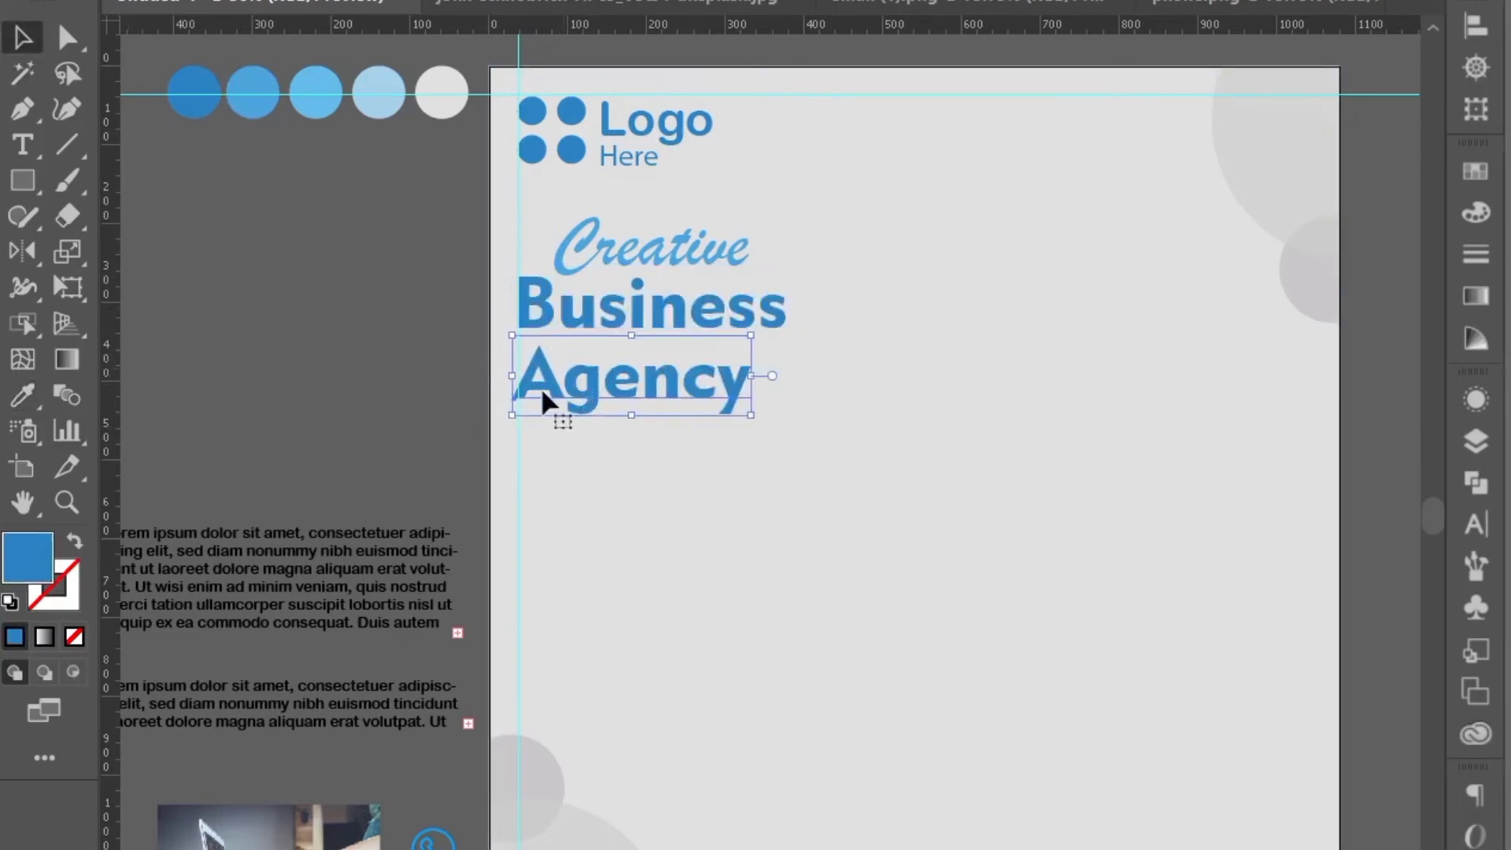
key(Right)
key(Right)
key(Right)
key(Right)
key(Right)
key(Right)
key(Right)
click(404, 367)
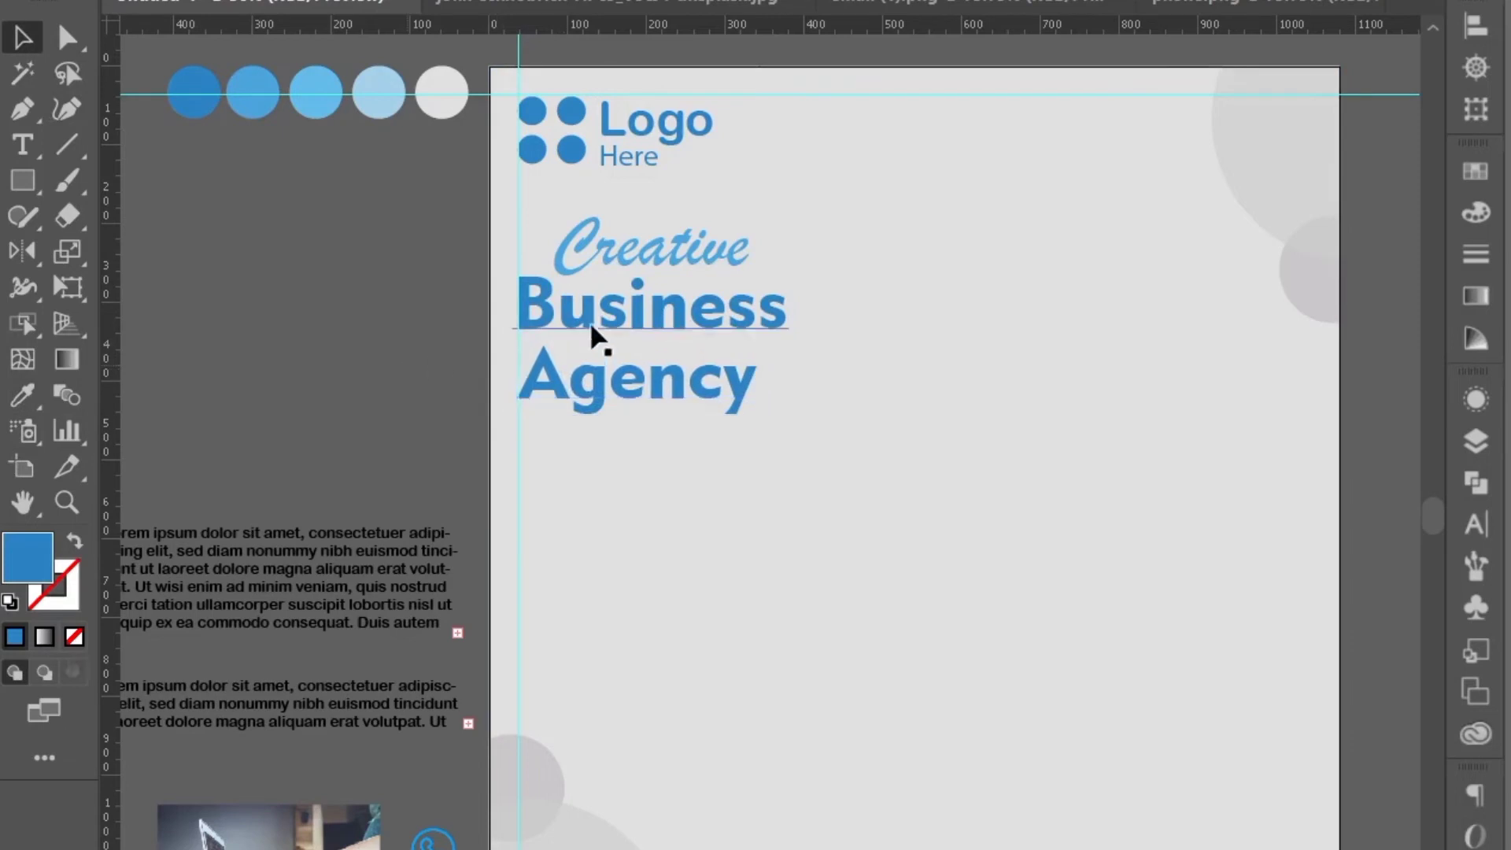
Step: Nudge "Business" right to start at the vertical guide and shift "Creative" slightly right above it
click(560, 321)
key(Right)
key(Right)
click(411, 339)
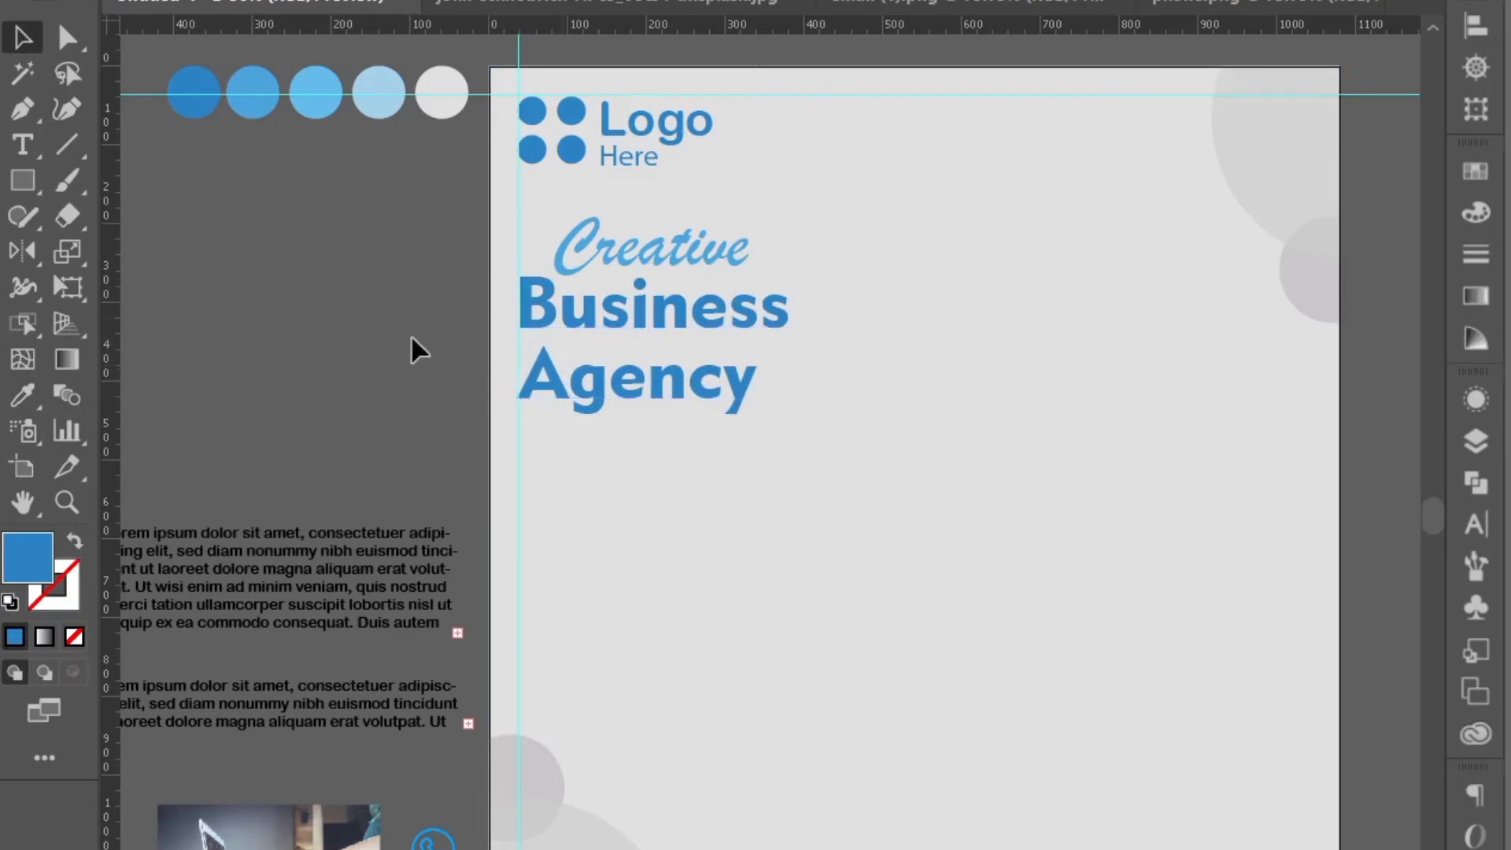
click(636, 260)
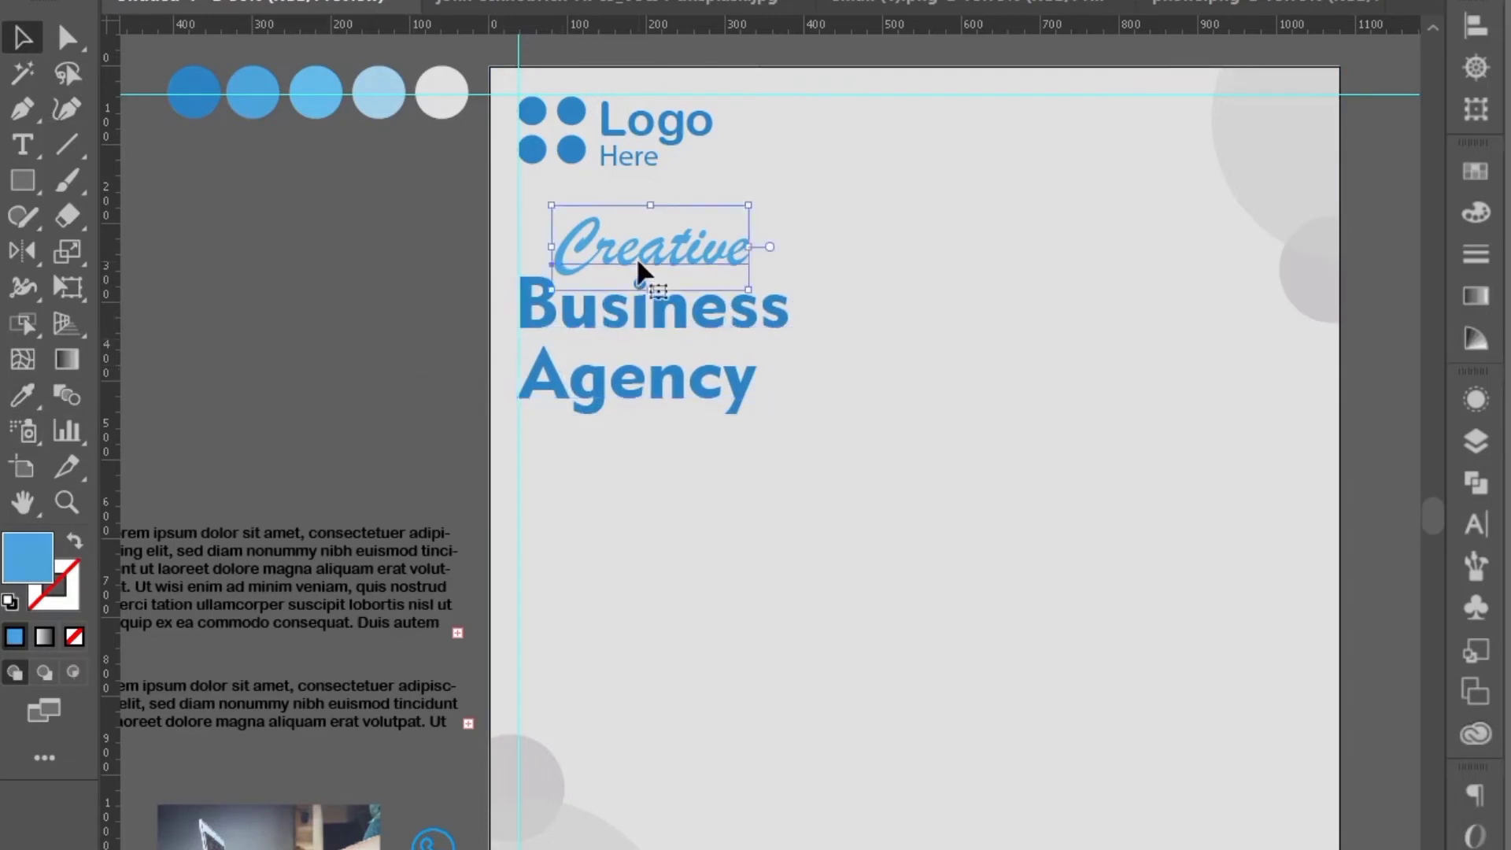
click(396, 326)
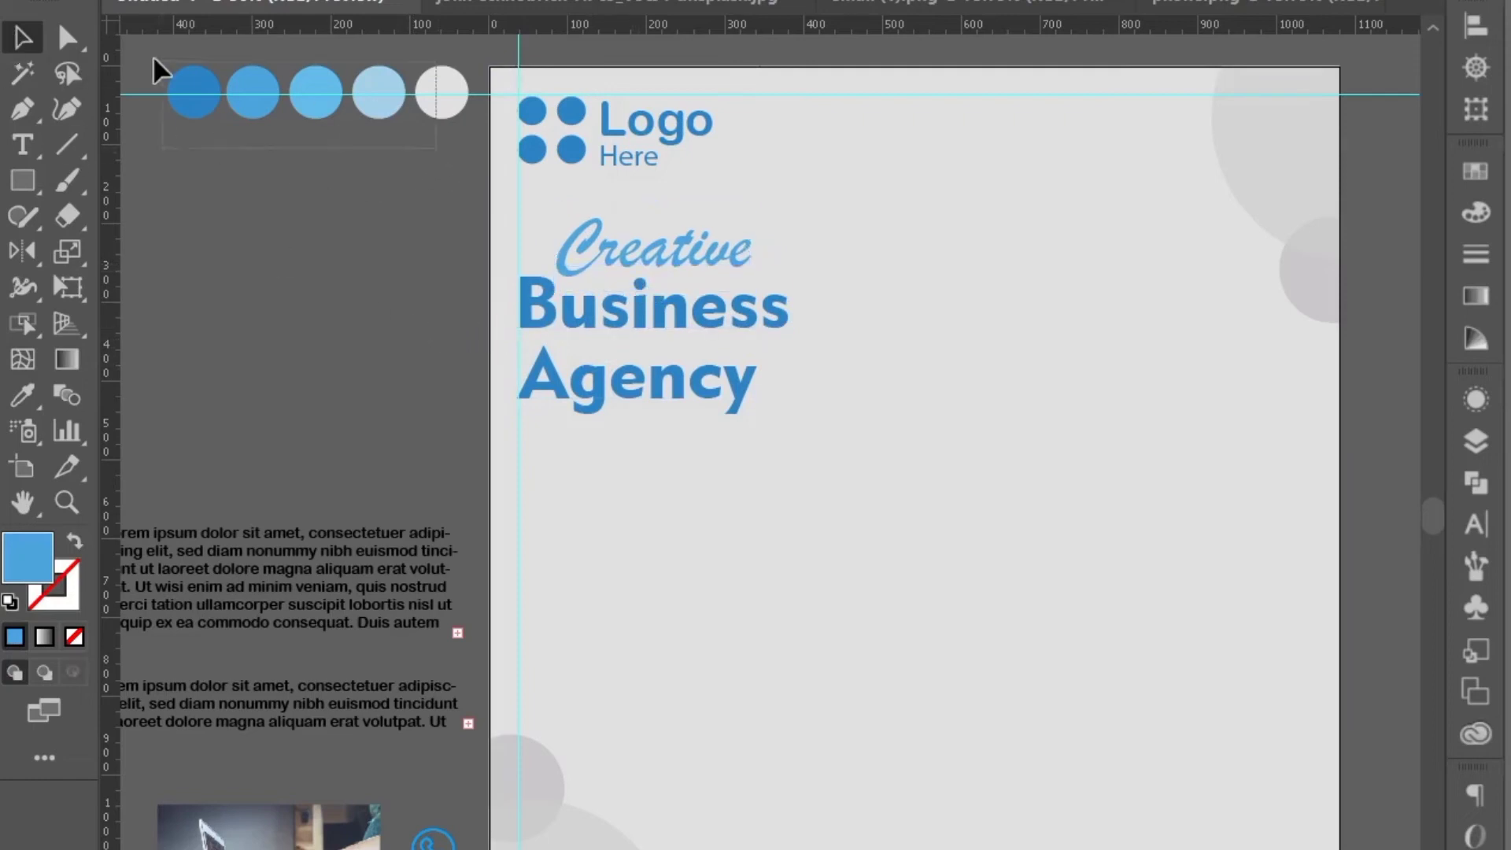
Step: Move the row of palette circles slightly lower beside the artboard, clear of the horizontal guide
drag(196, 88, 202, 137)
click(285, 439)
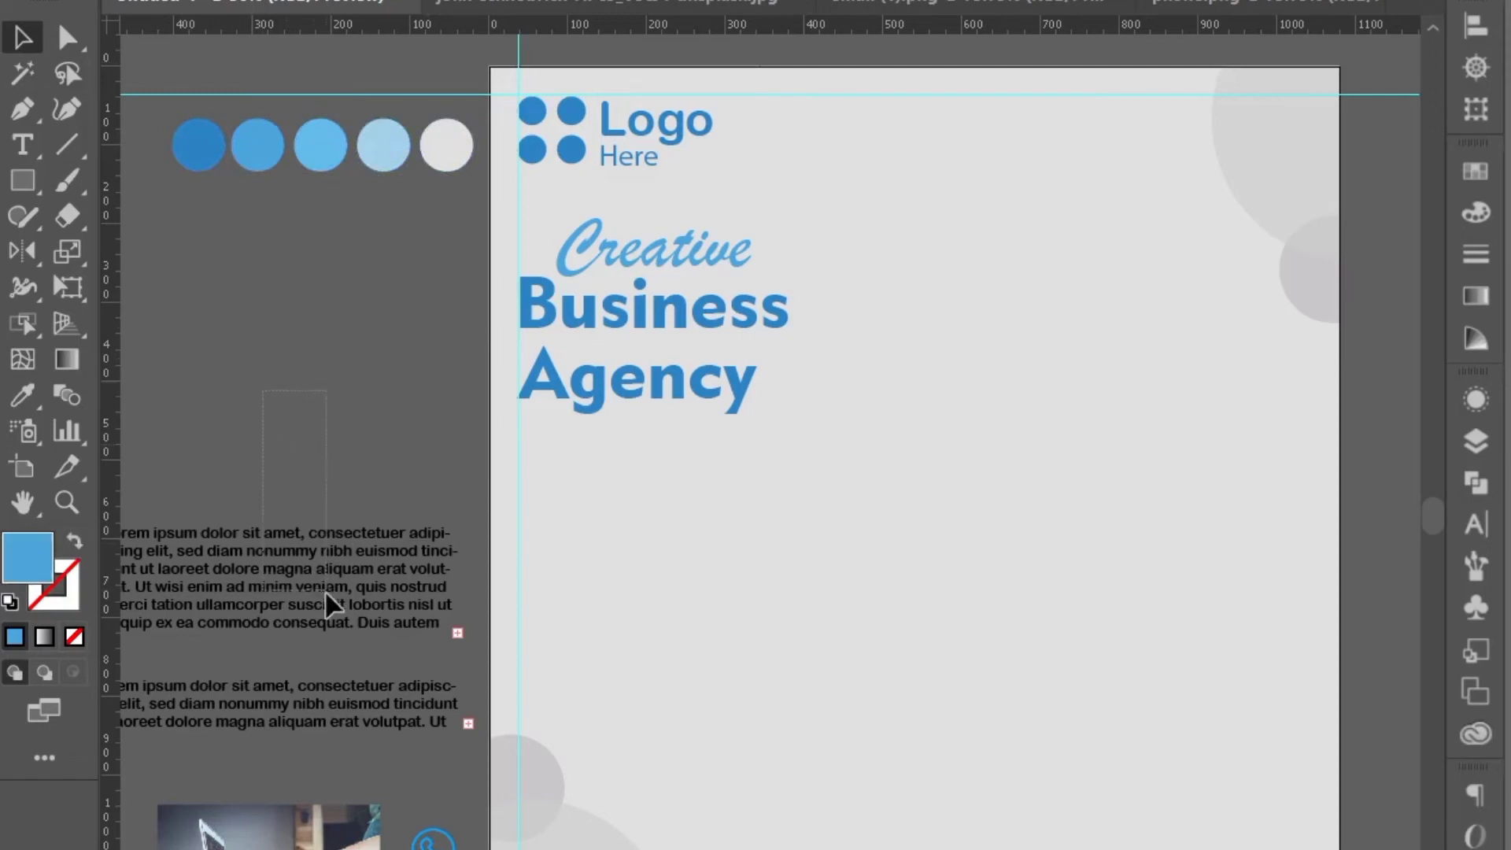
Step: Move the upper Lorem ipsum text block below "Agency" along the vertical guide and bring it to the front
click(297, 597)
drag(307, 602, 719, 480)
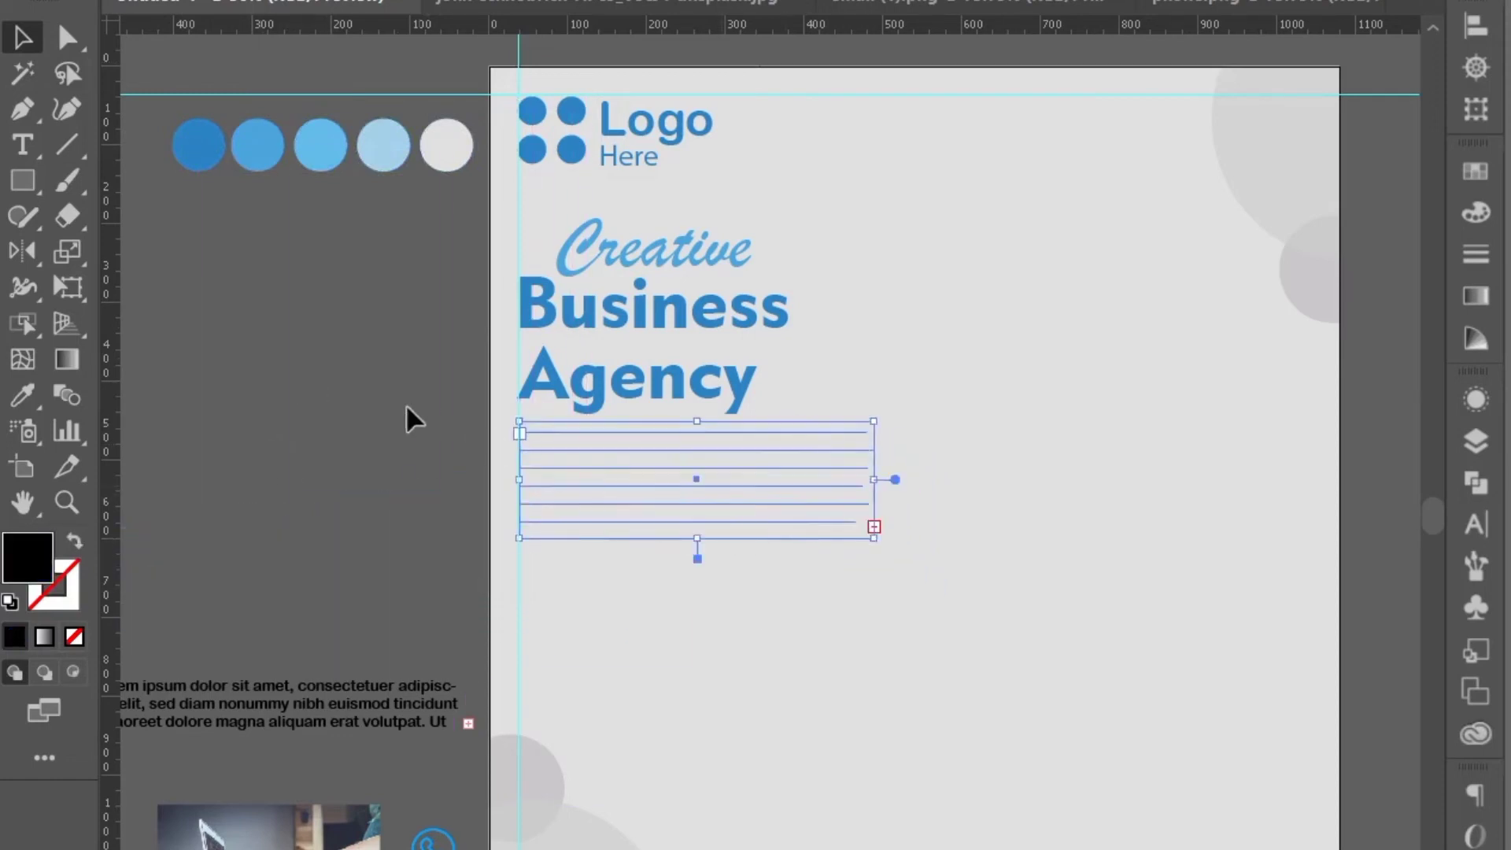
right_click(582, 477)
mouse_move(894, 837)
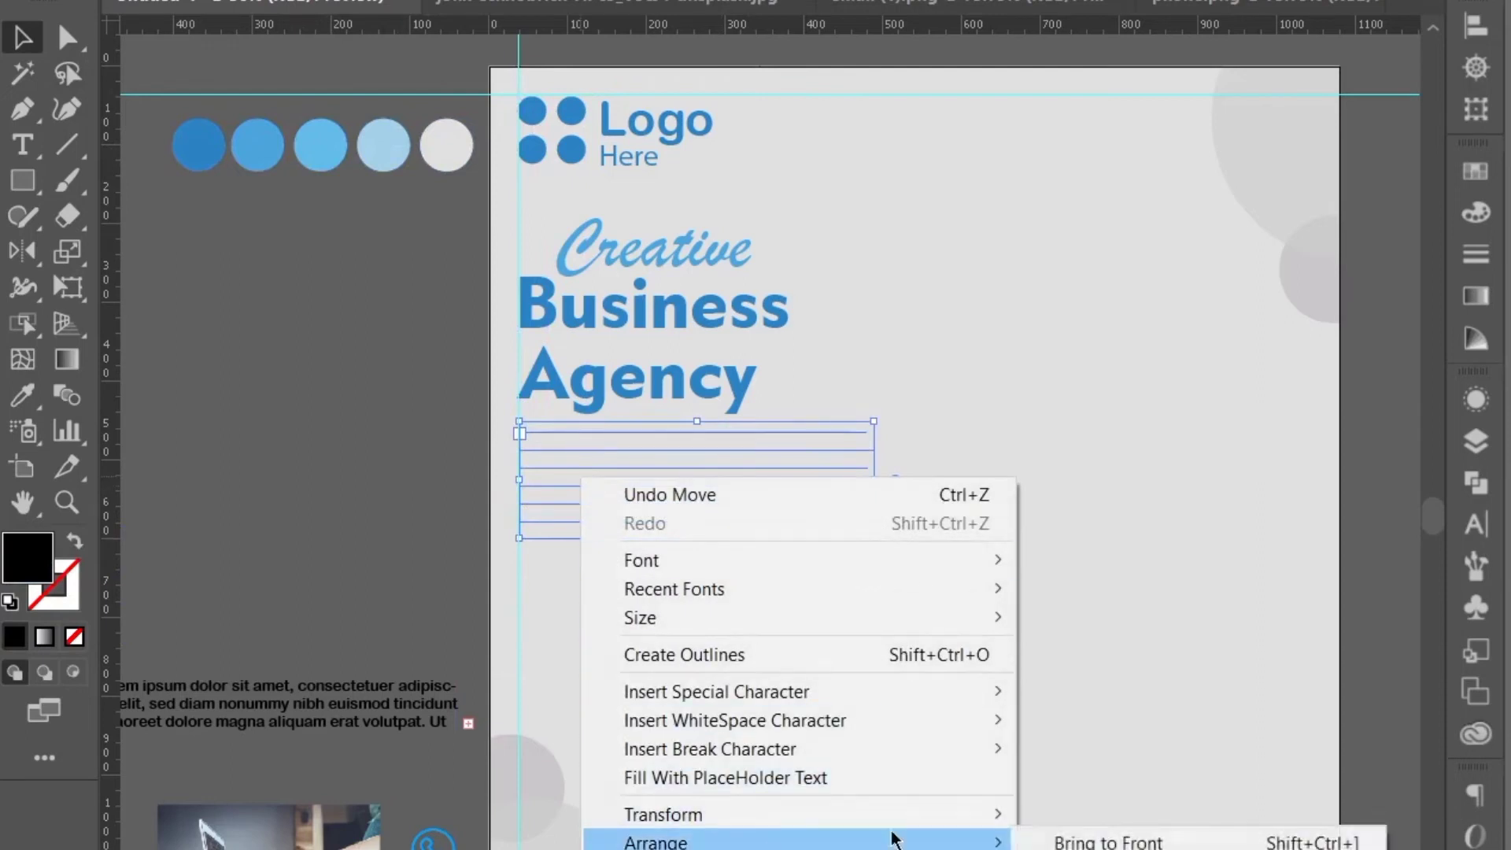
click(1055, 843)
Step: Recolor the text block below "Agency" with a deeper shade of the darkest palette blue, and deselect
click(22, 395)
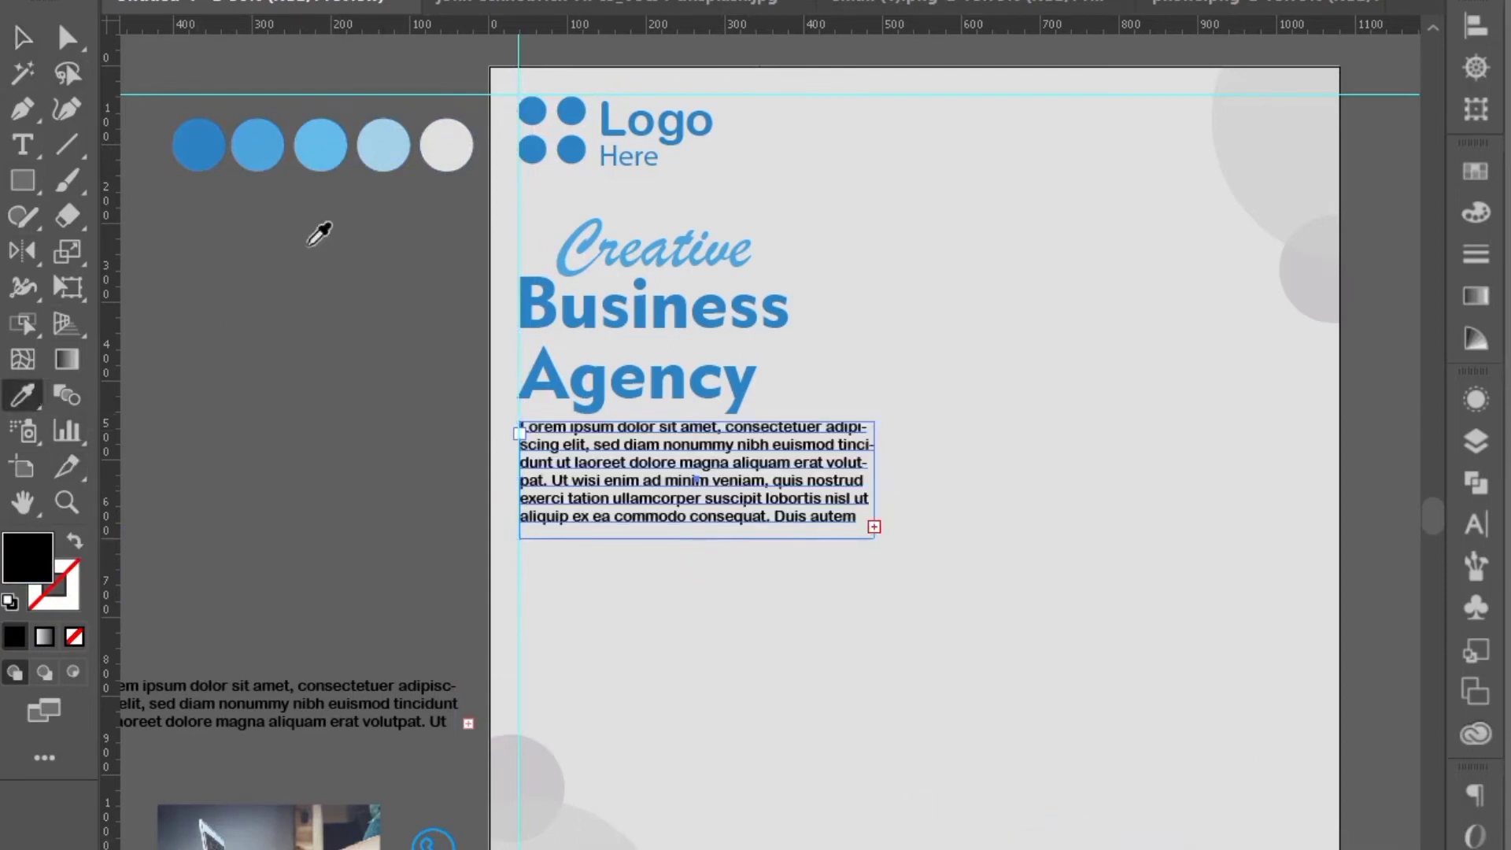
click(375, 143)
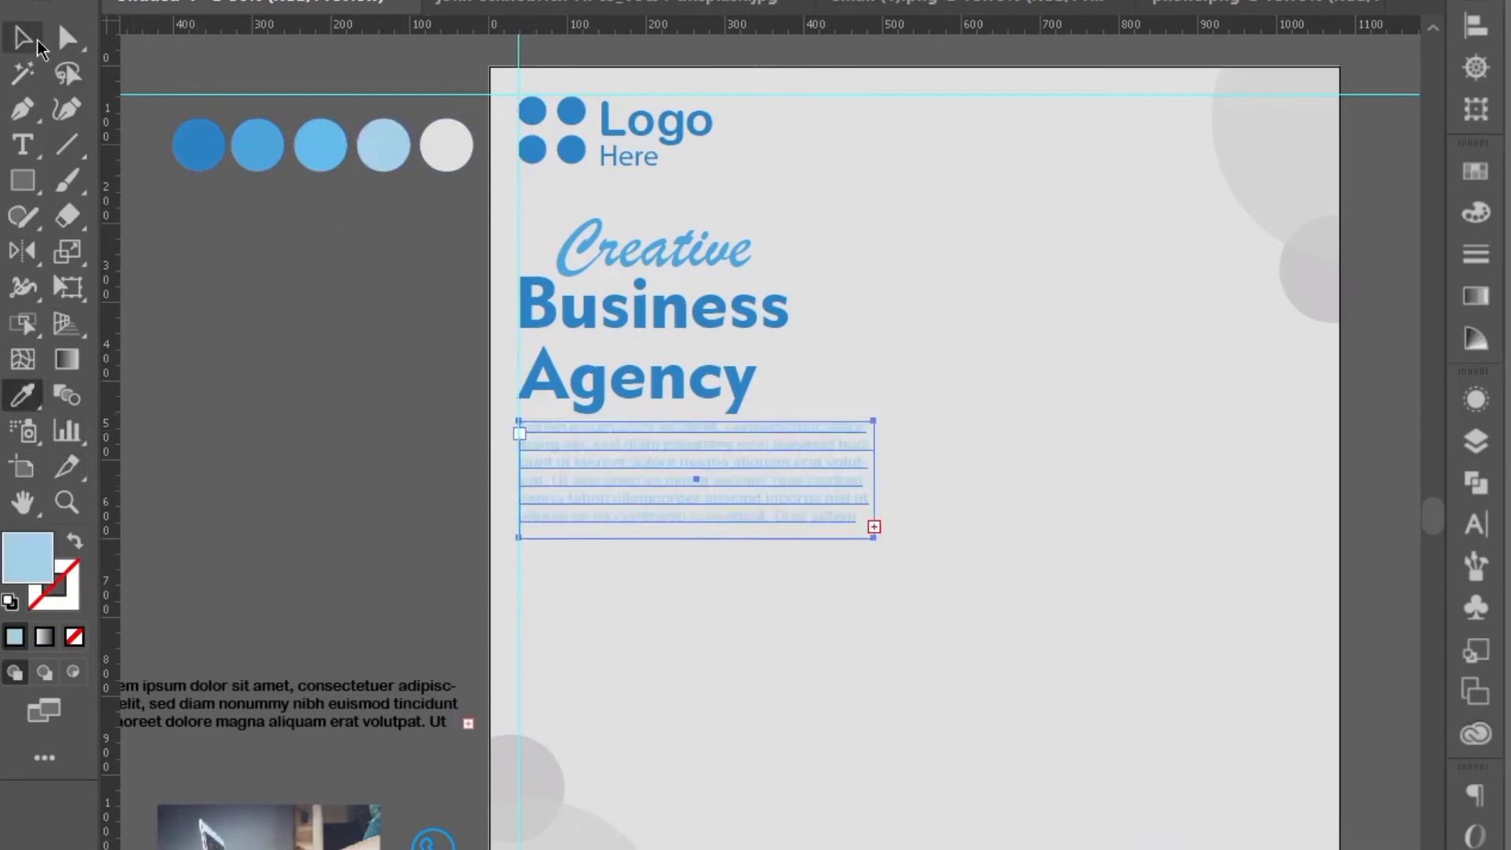
click(200, 142)
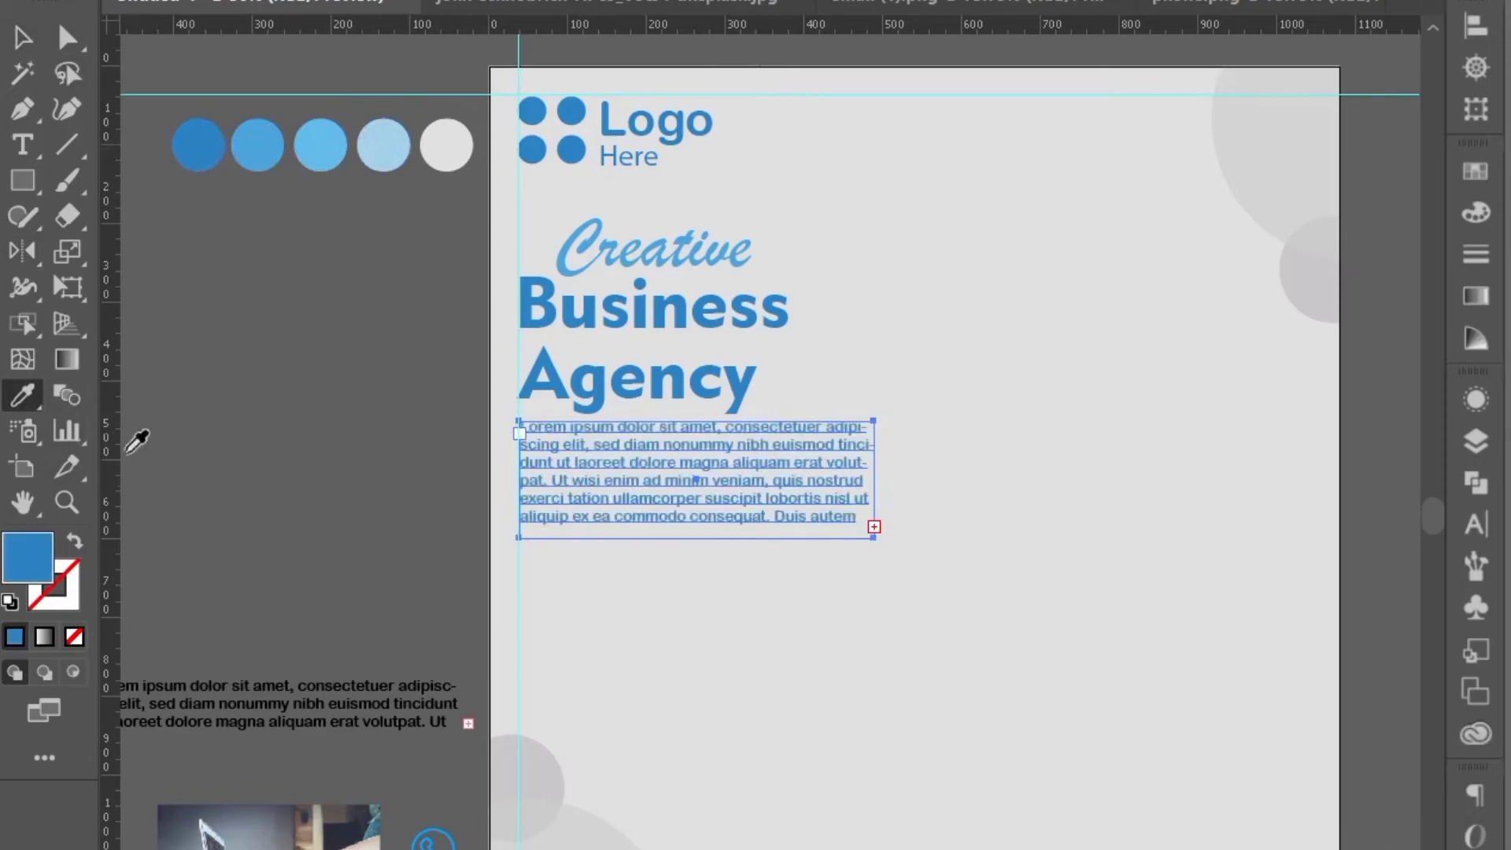
double_click(29, 557)
drag(668, 356, 714, 417)
click(1088, 273)
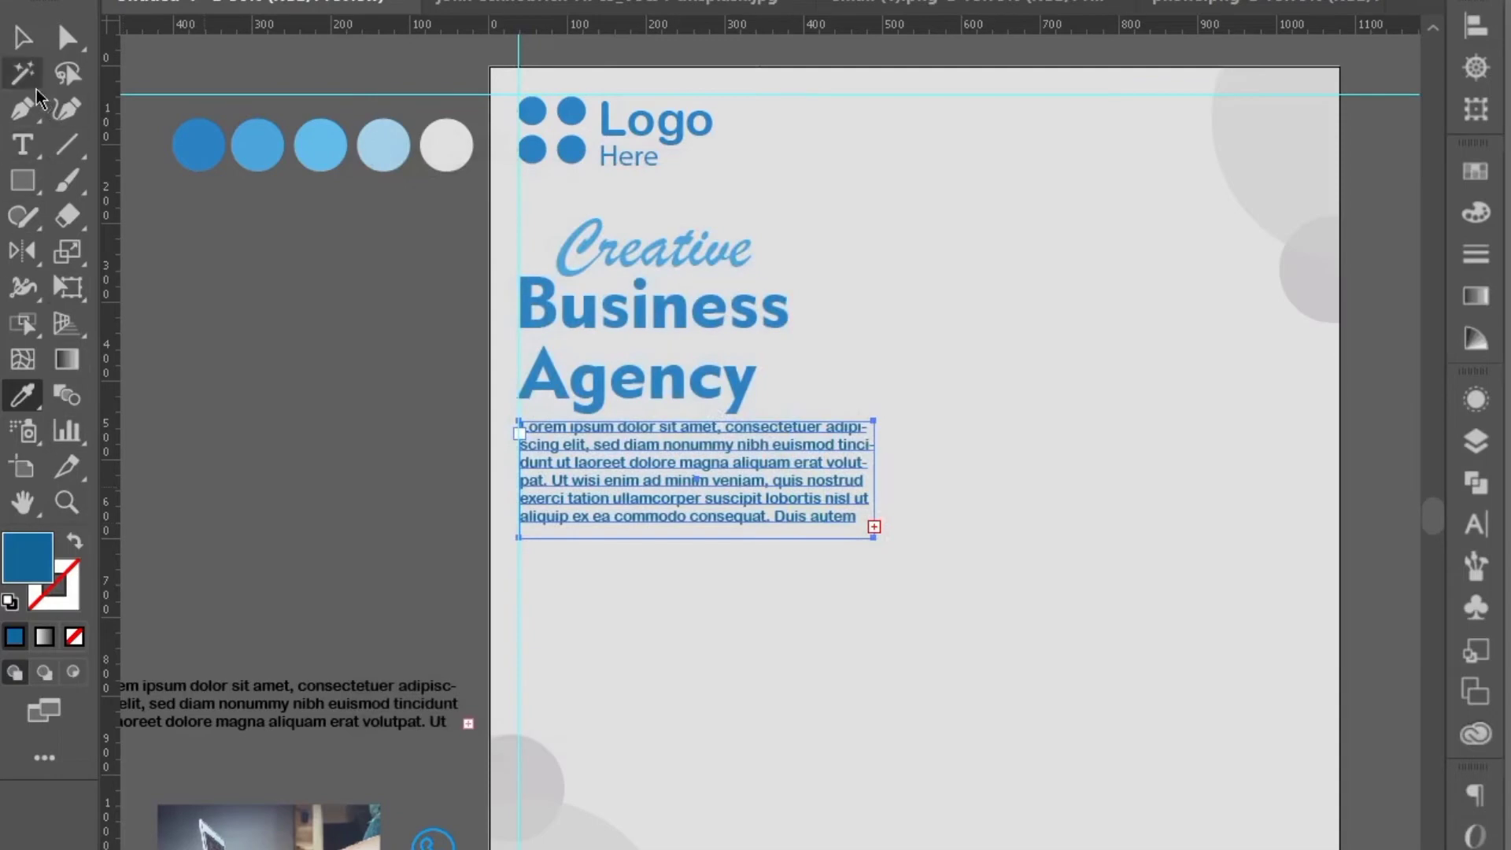
click(17, 41)
click(256, 307)
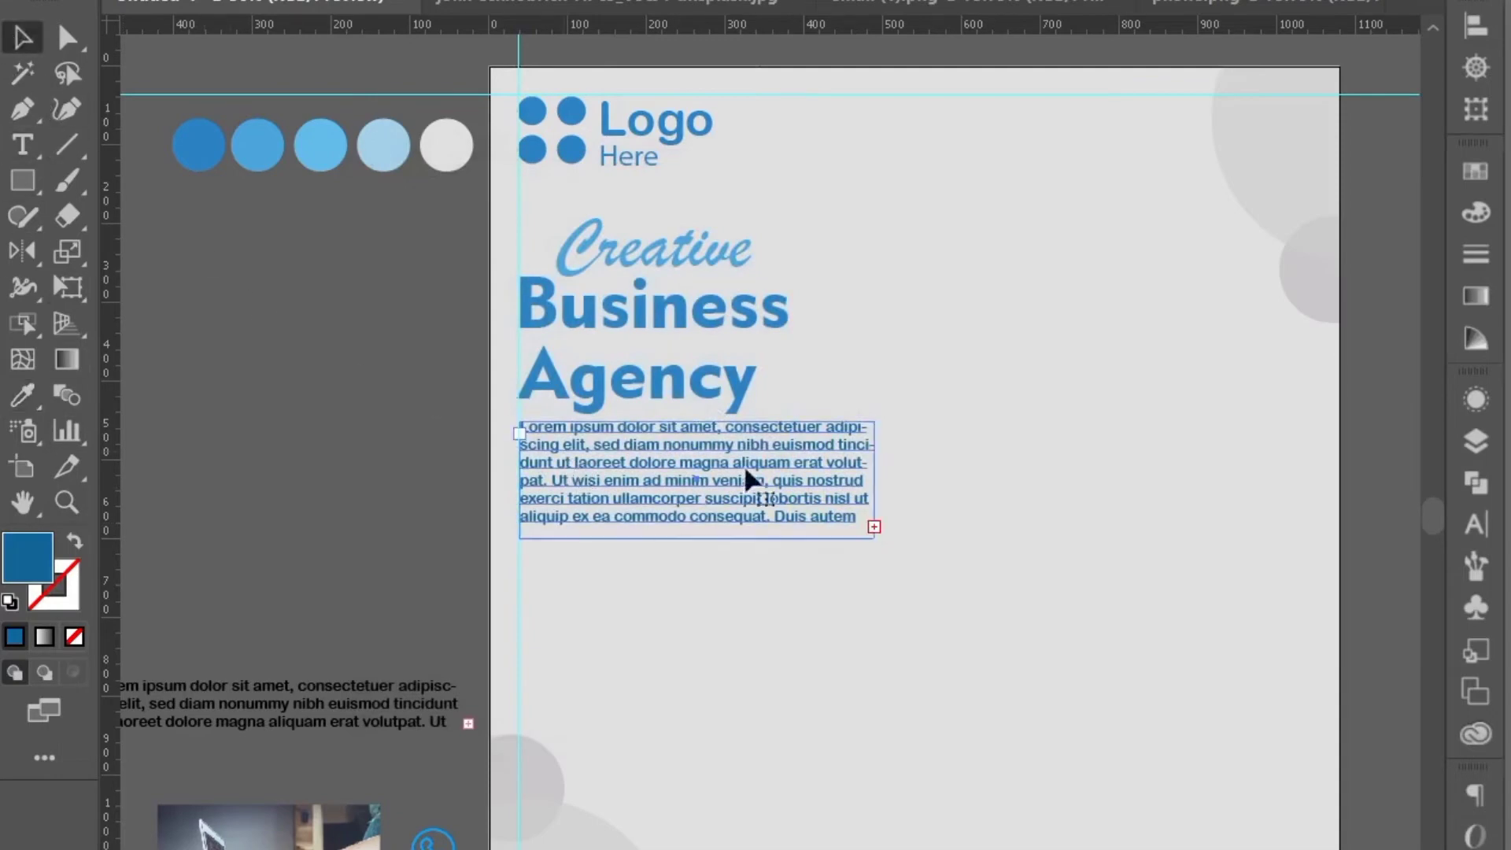
Step: Set the Lorem ipsum block in Acumin Variable Concept at 20 pt and widen its text box slightly
click(1472, 528)
click(1421, 431)
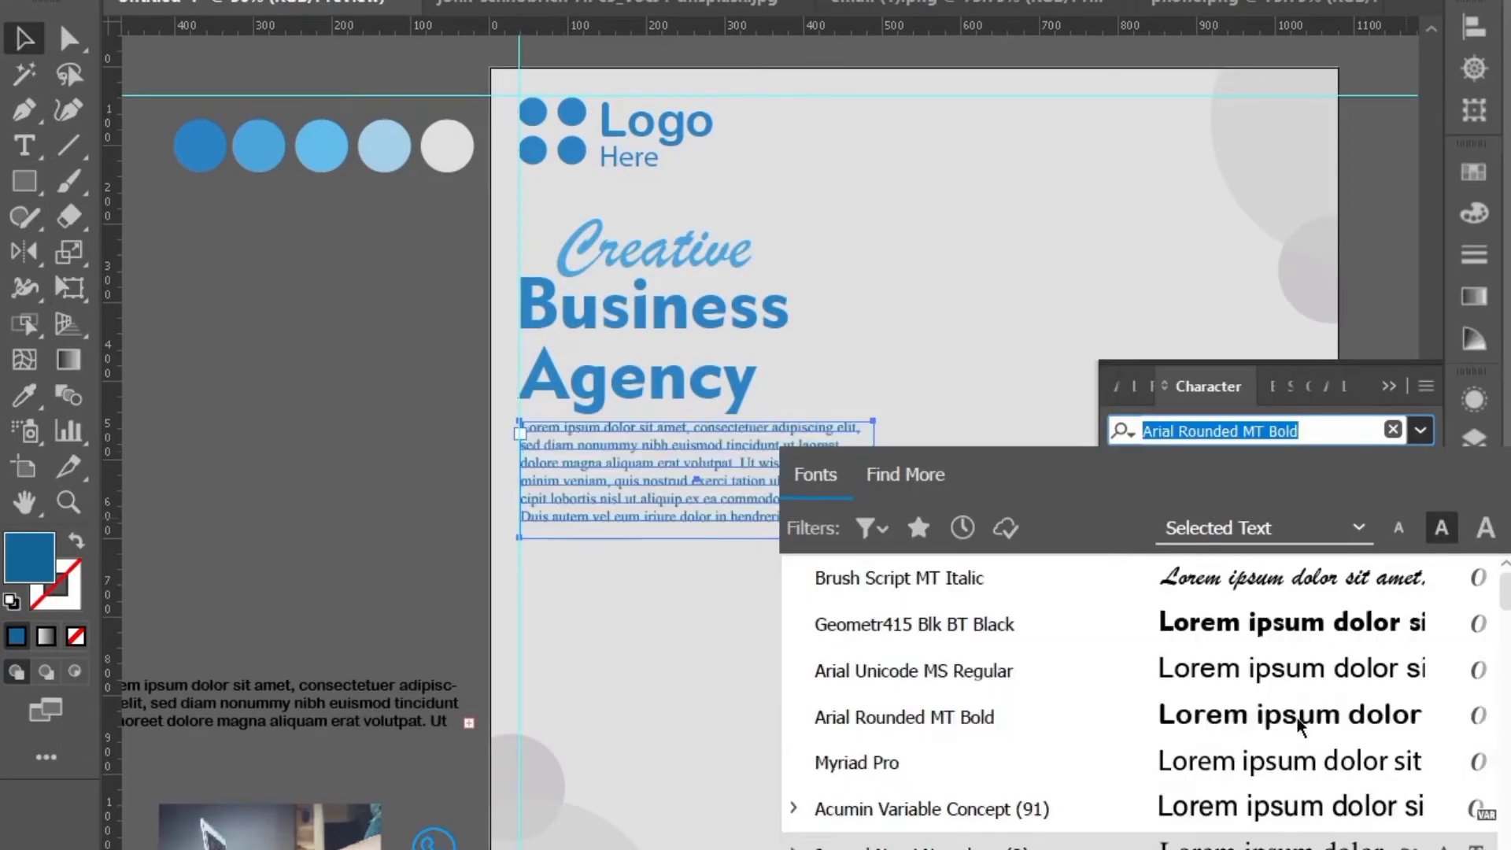
click(1303, 806)
scroll(1153, 527, up, 4)
scroll(1153, 528, down, 8)
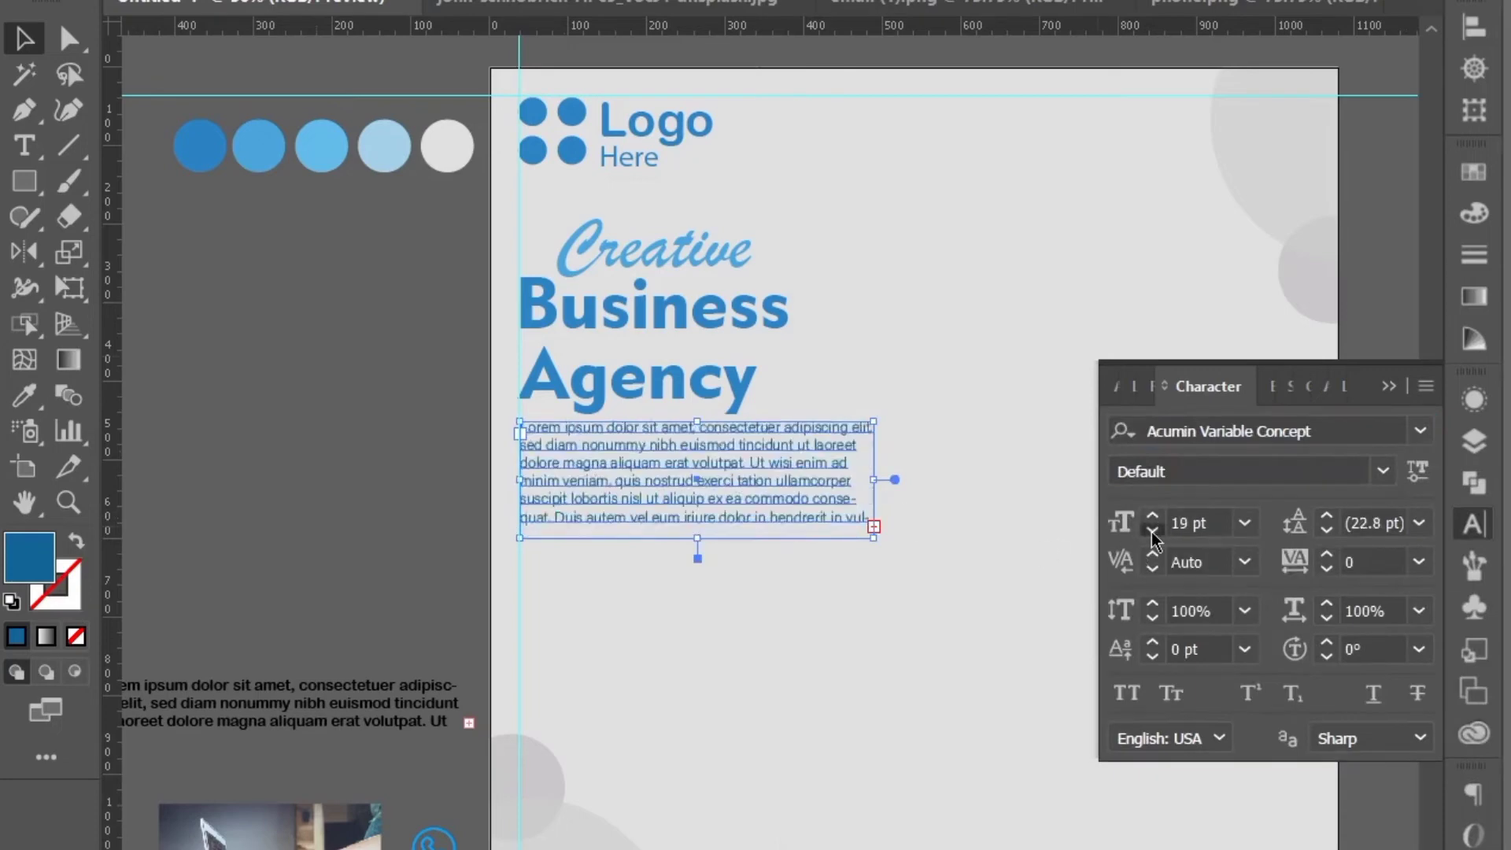
scroll(1153, 526, up, 9)
scroll(1153, 526, down, 6)
scroll(1153, 526, up, 2)
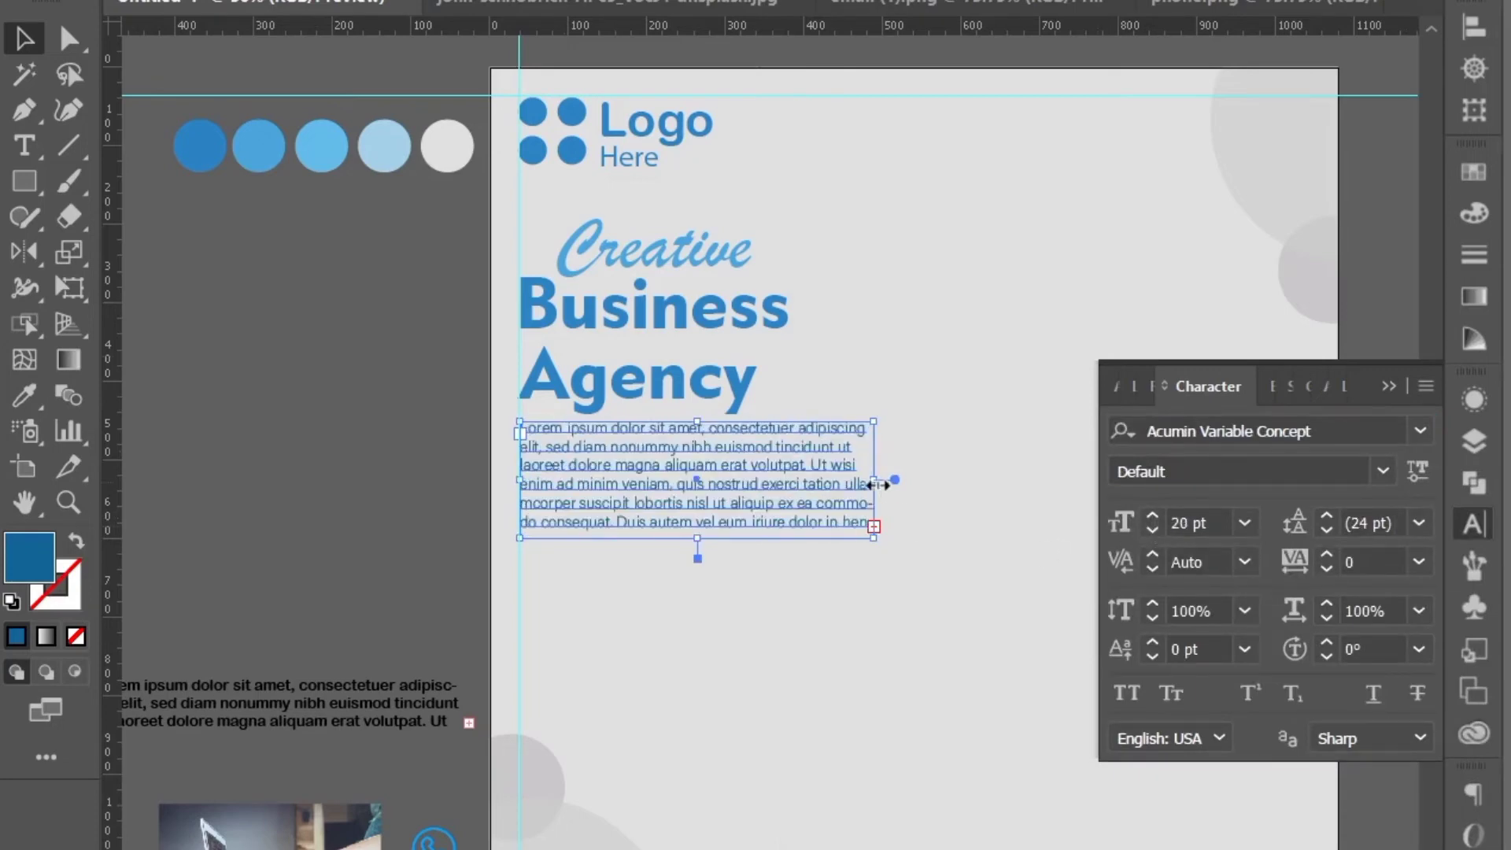
click(1390, 386)
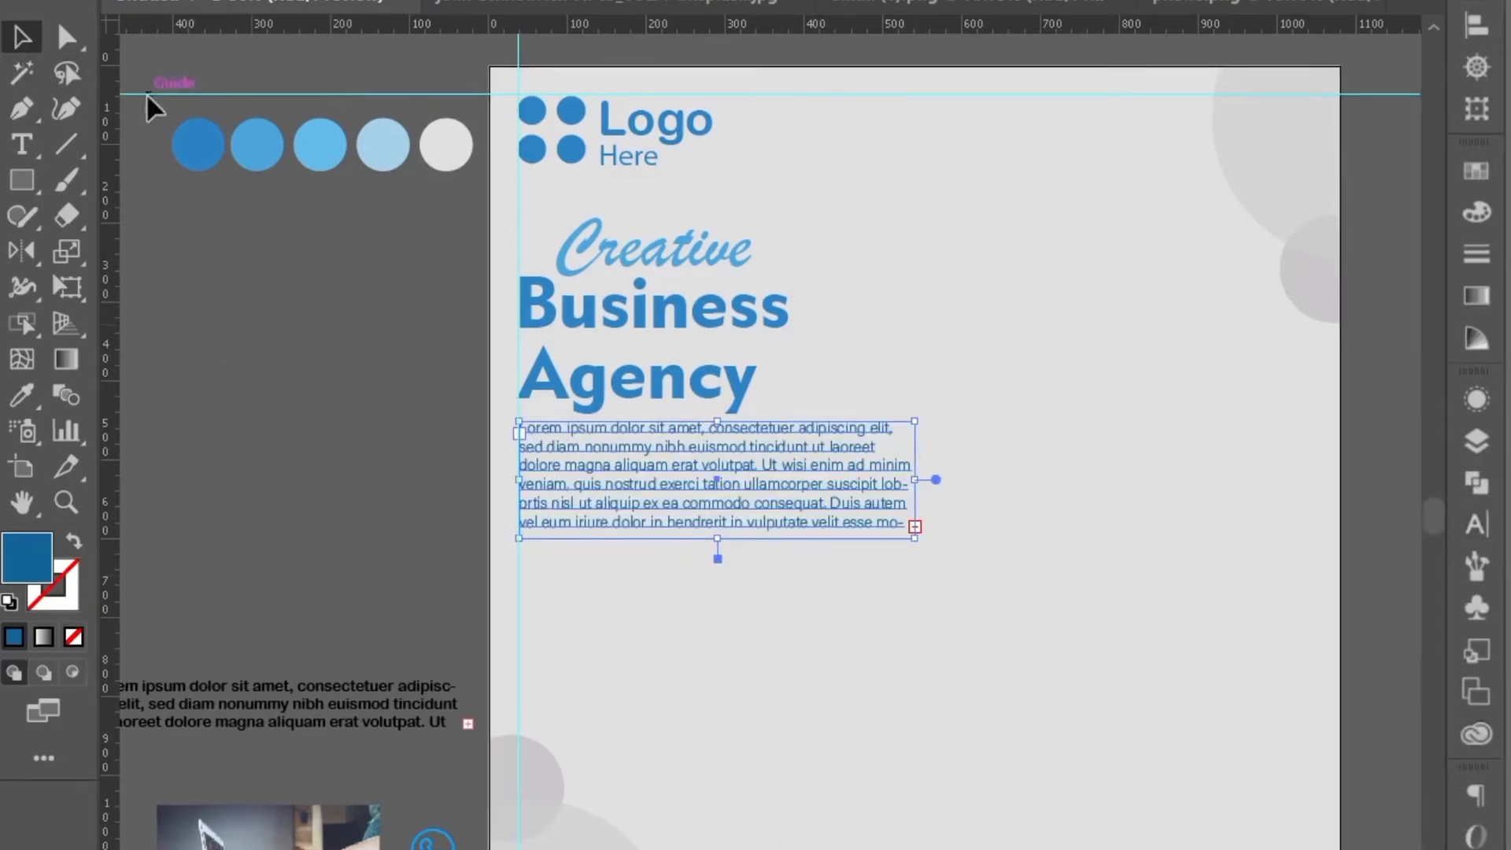
click(276, 504)
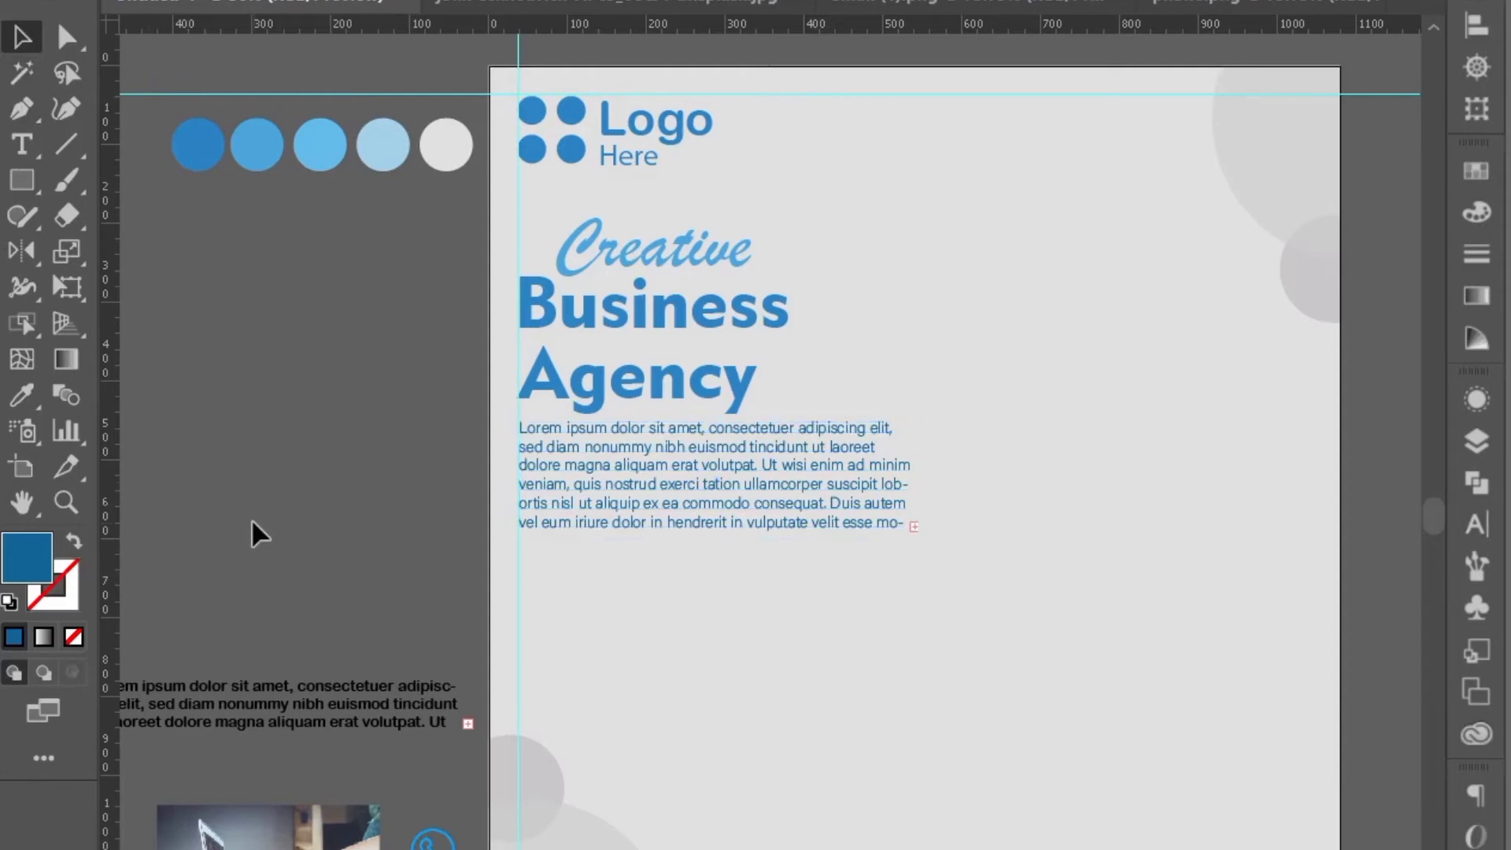
Step: Move the laptop photo up beside the artboard and draw a dark blue circle about 380 px wide right of the heading
drag(258, 848, 276, 412)
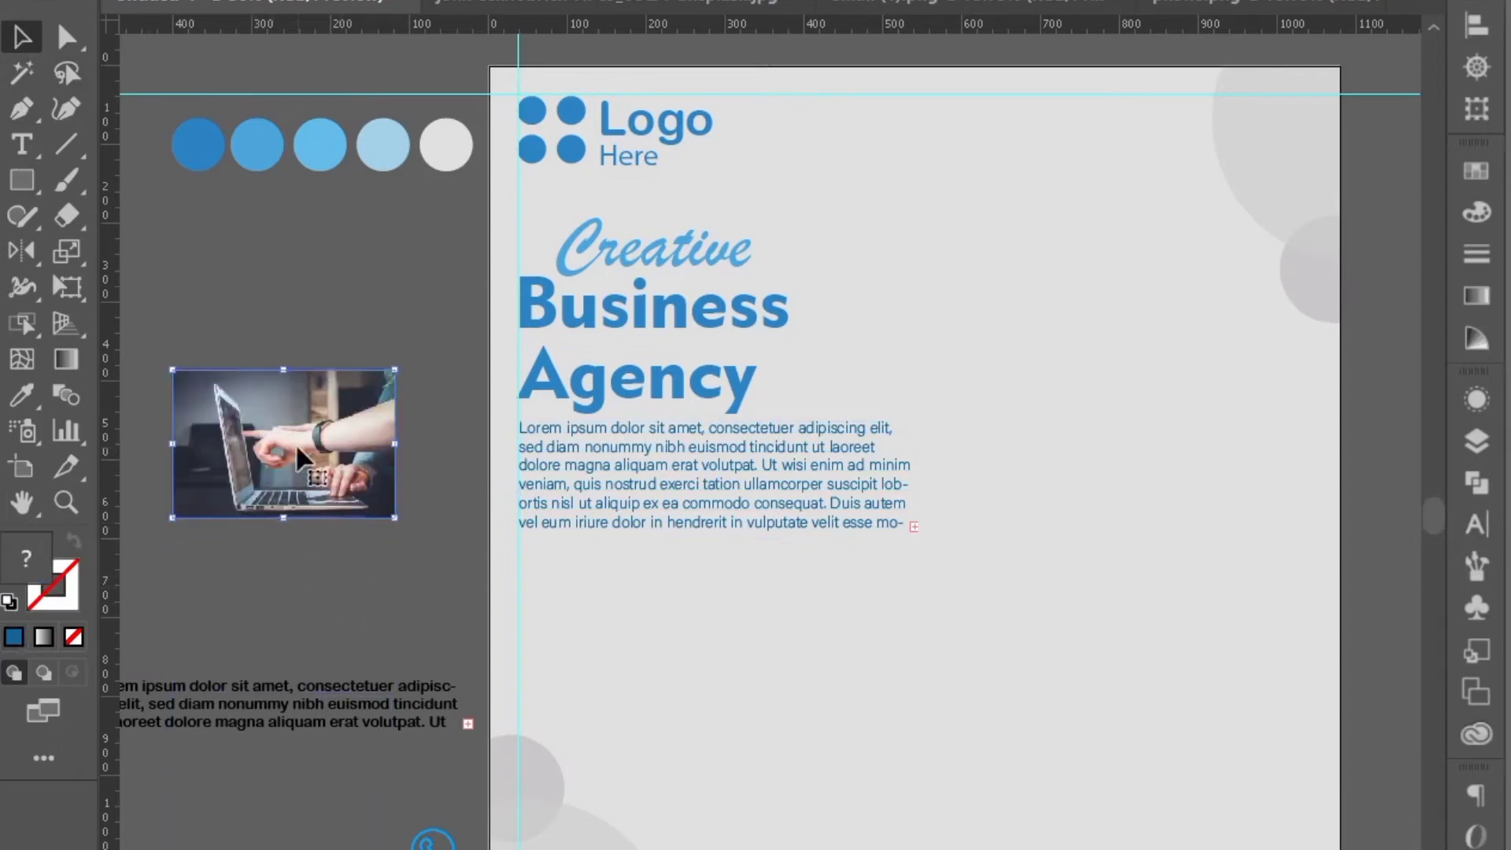
drag(23, 179, 118, 250)
drag(1069, 256, 1173, 409)
click(28, 36)
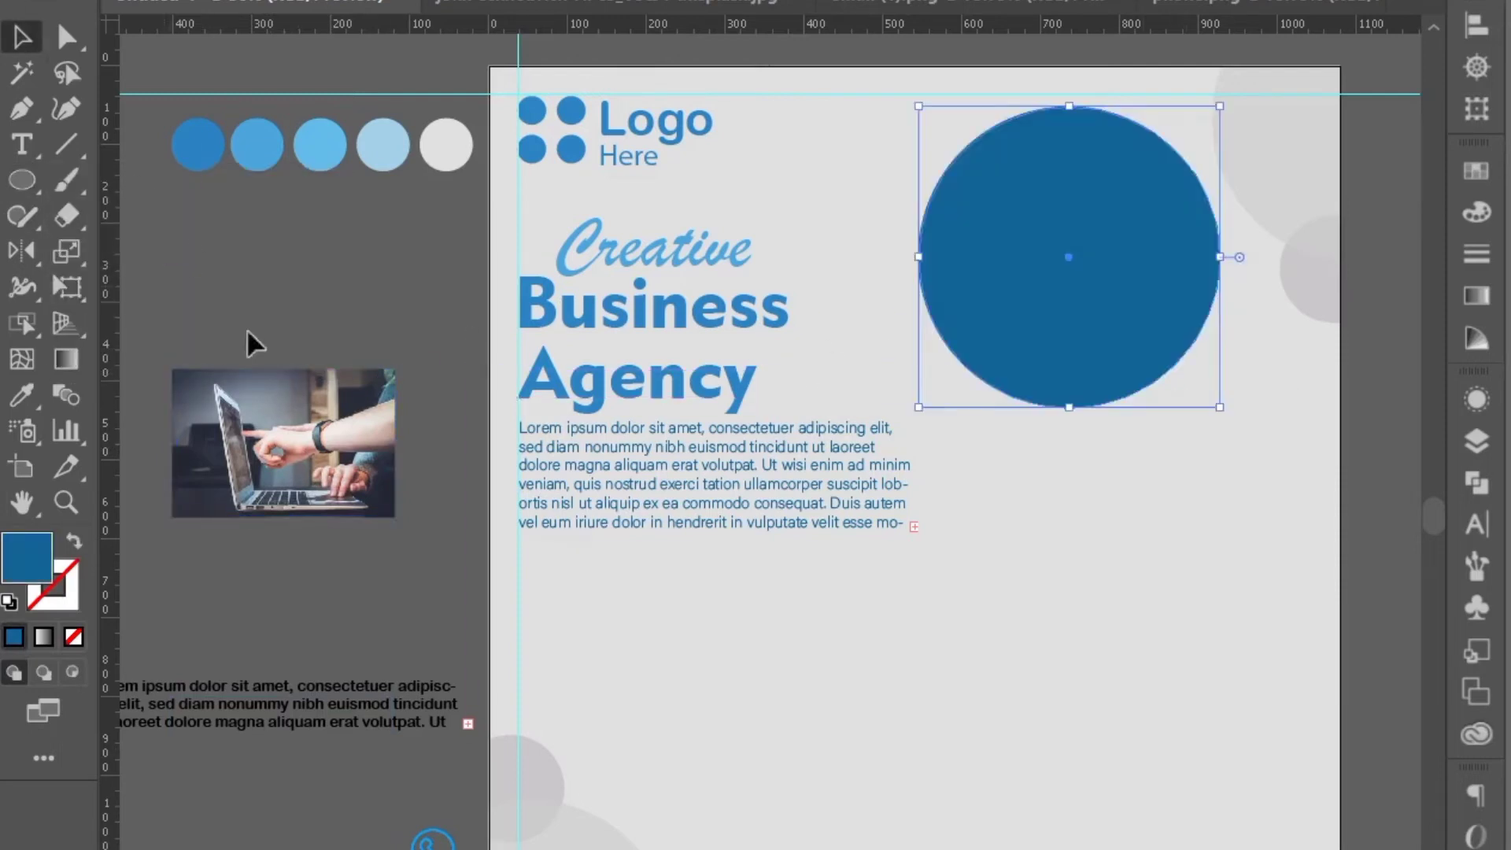
Step: Place the laptop photo behind the dark blue circle and clip it to the circle with a clipping mask
drag(264, 438, 1052, 246)
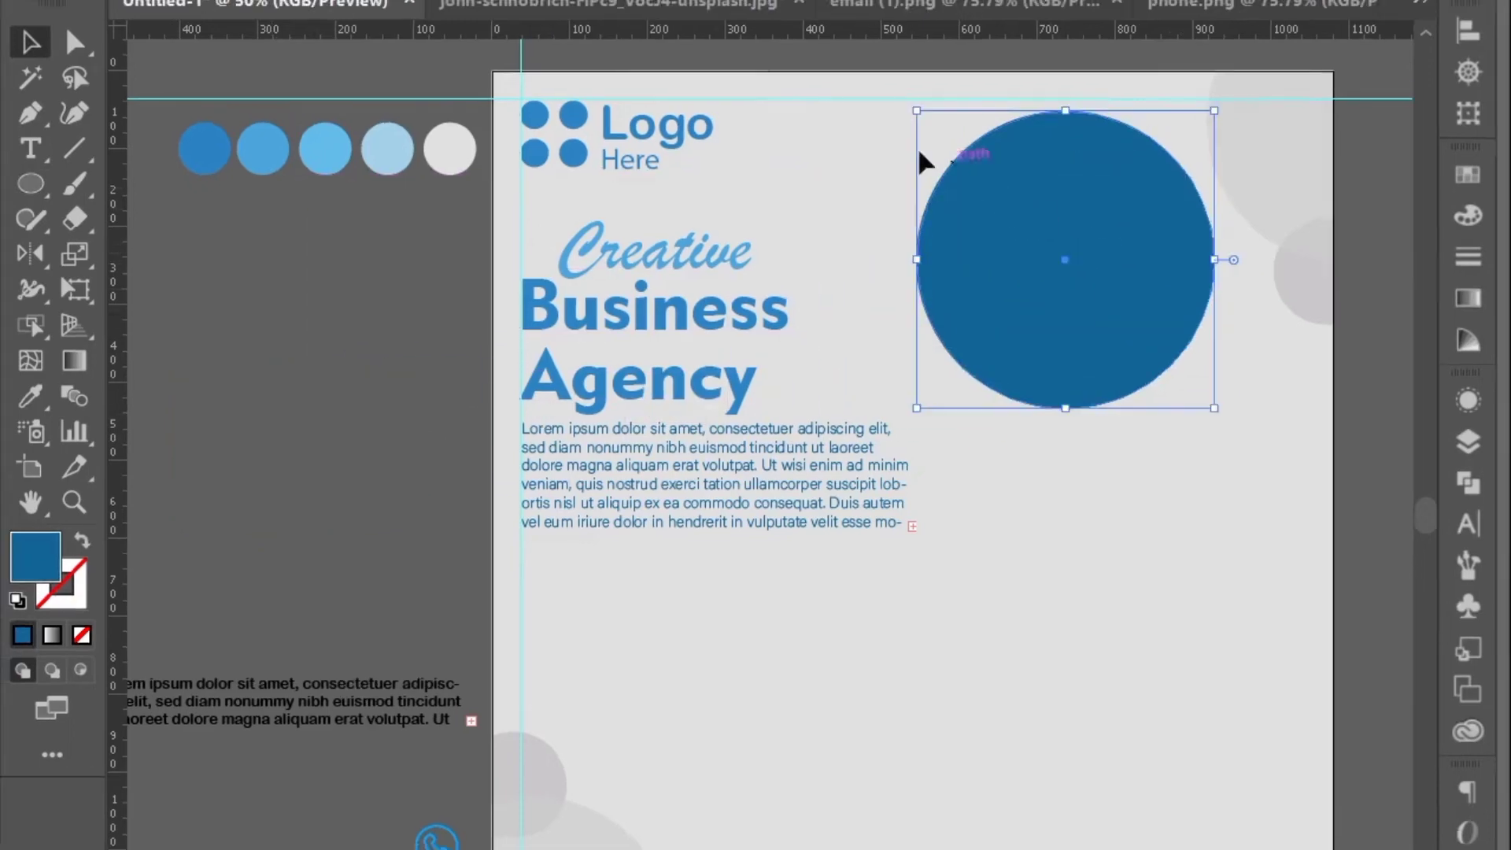
drag(896, 139, 1098, 277)
right_click(1031, 239)
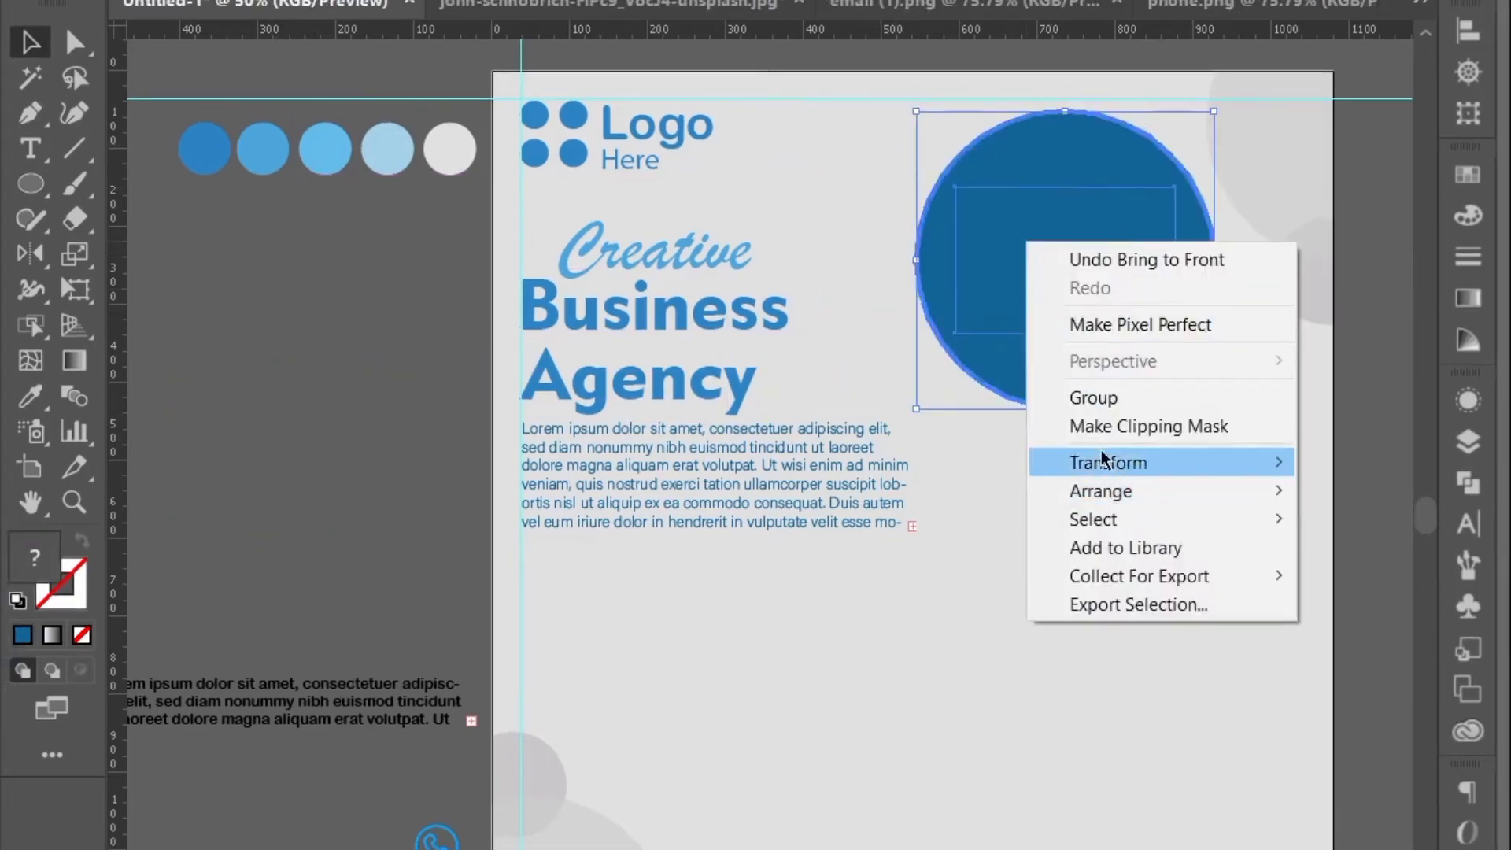
click(1101, 426)
Step: Enlarge the laptop photo inside its clip group to nearly the full height of the circle
double_click(1052, 245)
click(1054, 249)
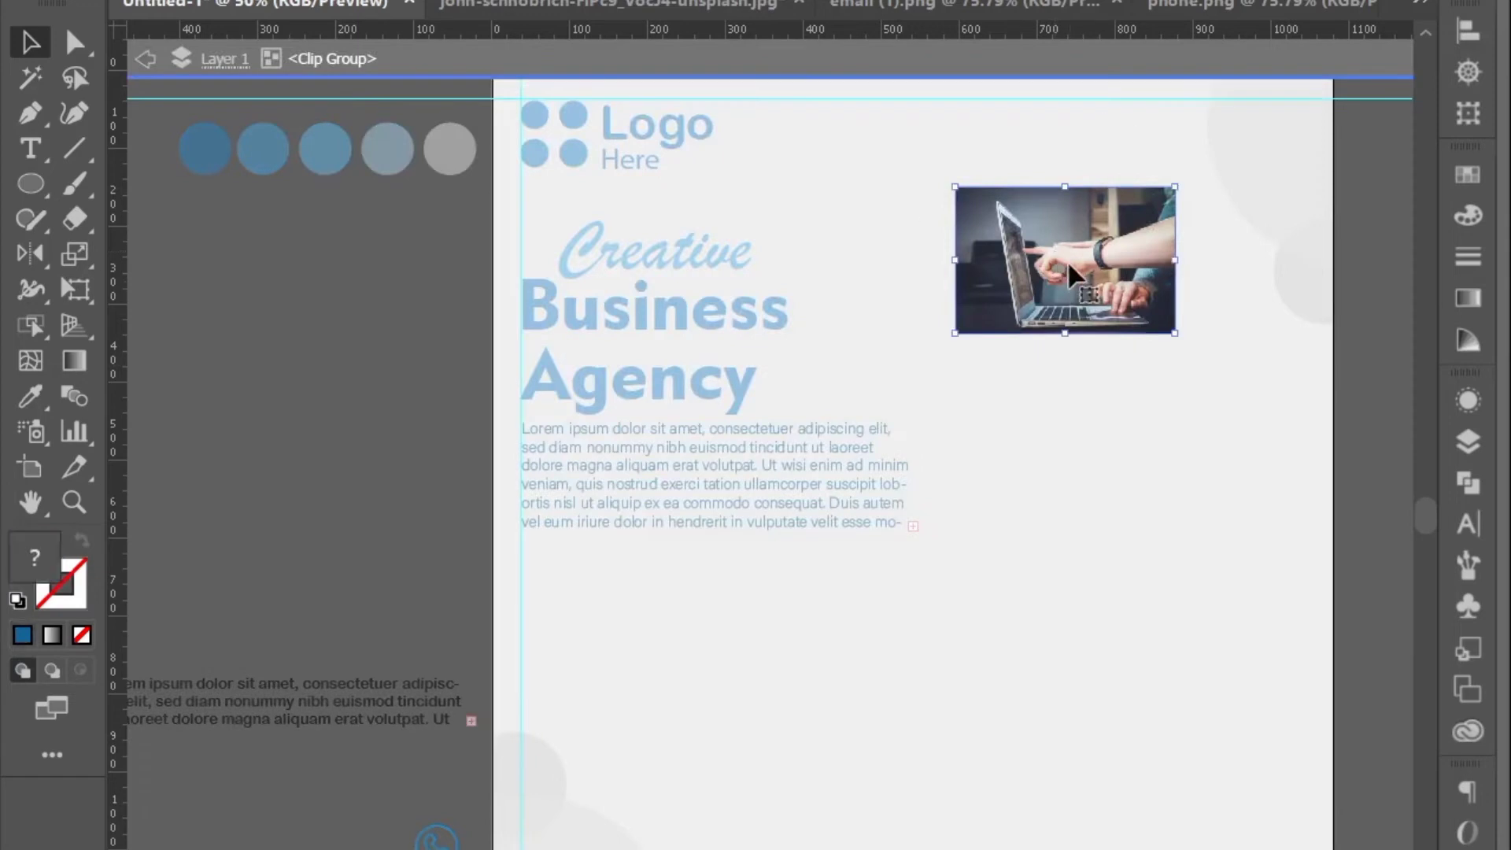
double_click(1064, 264)
drag(1175, 333, 1286, 542)
click(142, 59)
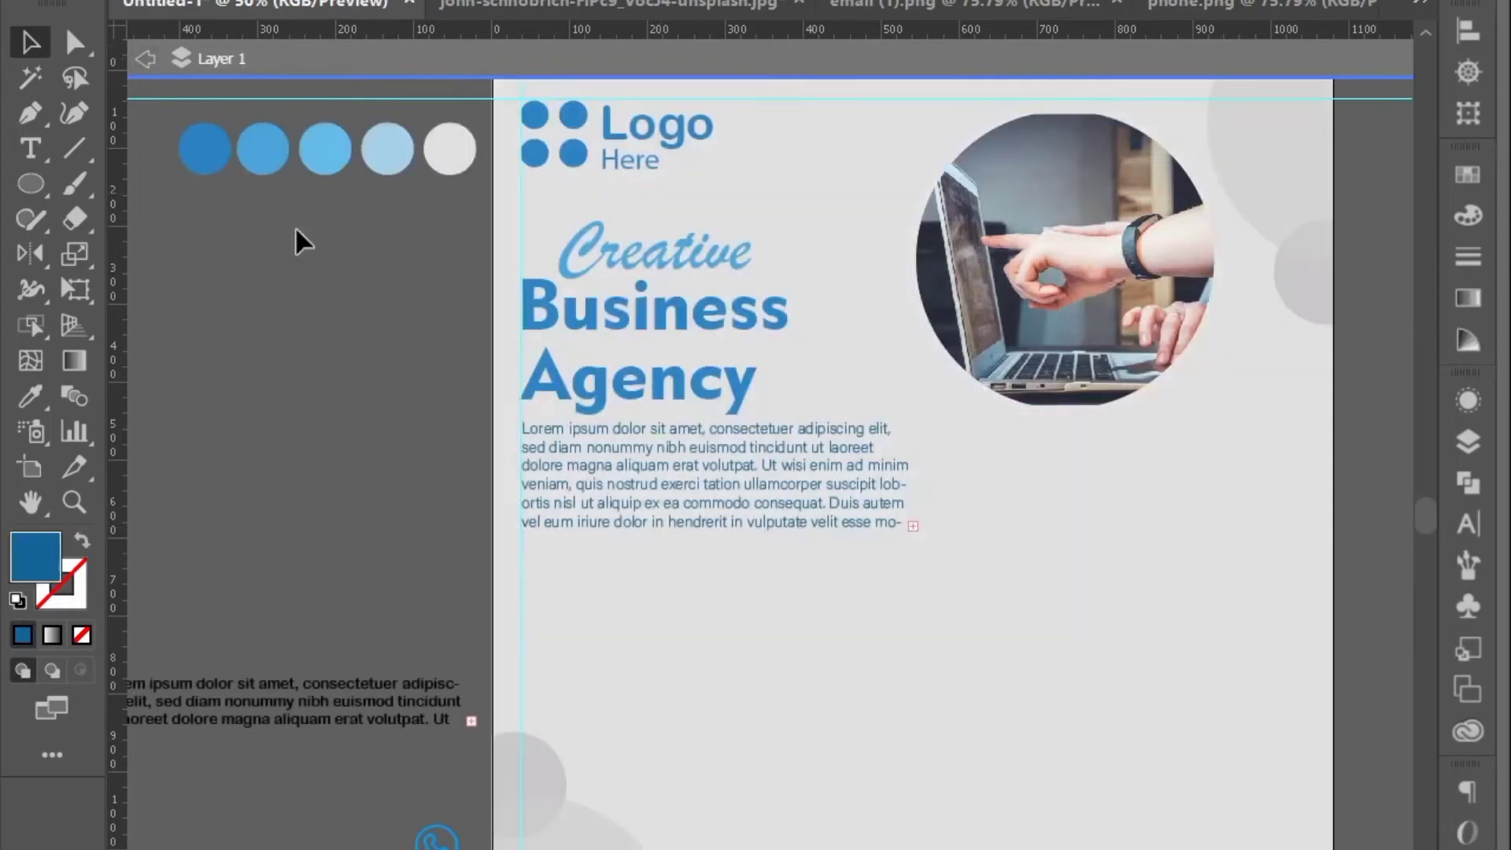
Step: Scale the photo up slightly inside its clip group and reposition it to cover the whole circle around the hands and laptop
click(998, 285)
double_click(1036, 272)
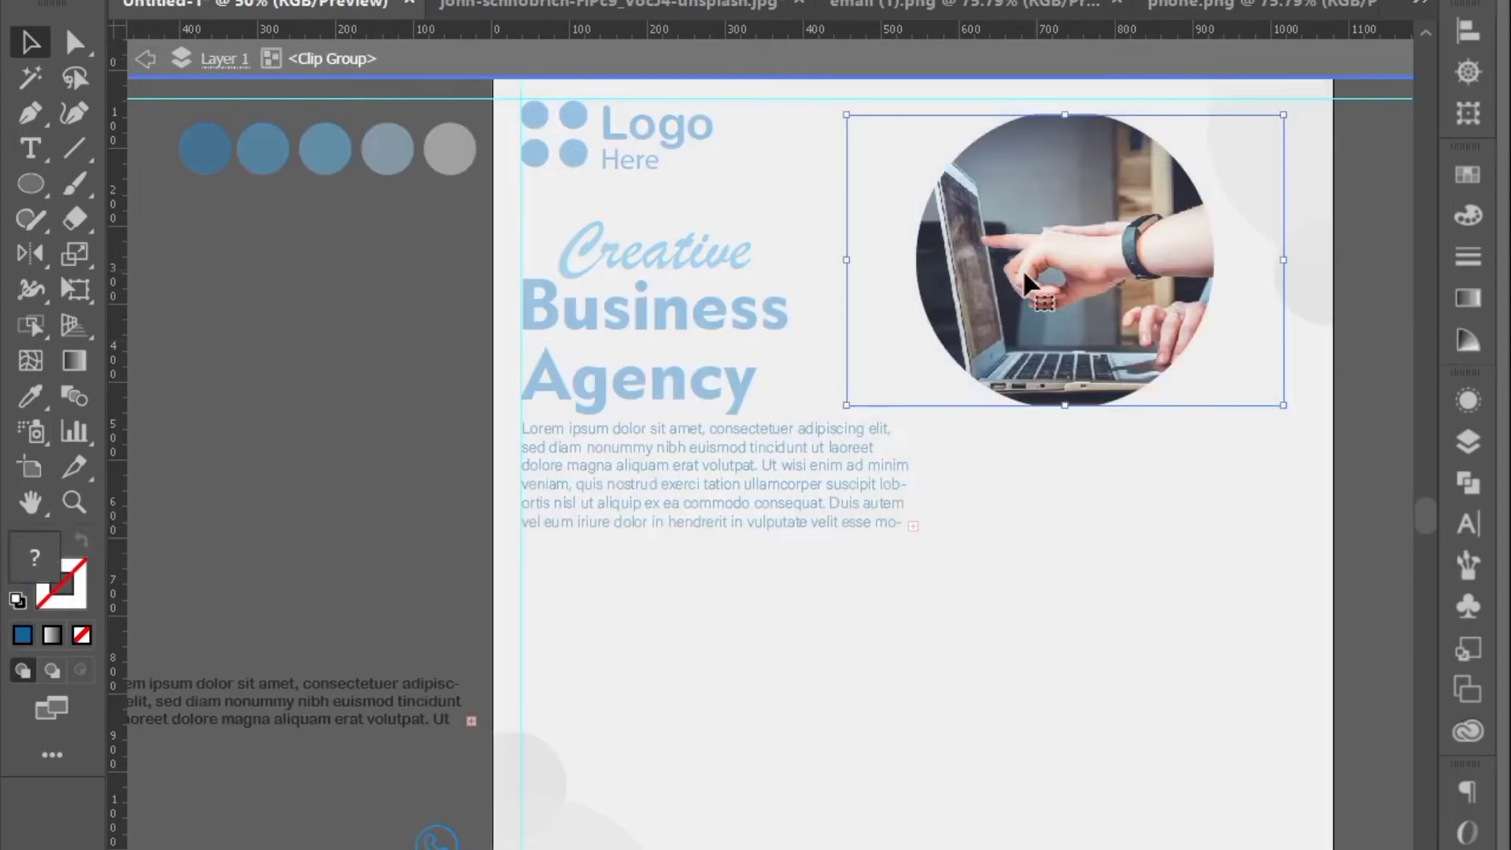
drag(1026, 268, 1089, 260)
drag(1299, 394, 1307, 398)
drag(1098, 313, 1066, 289)
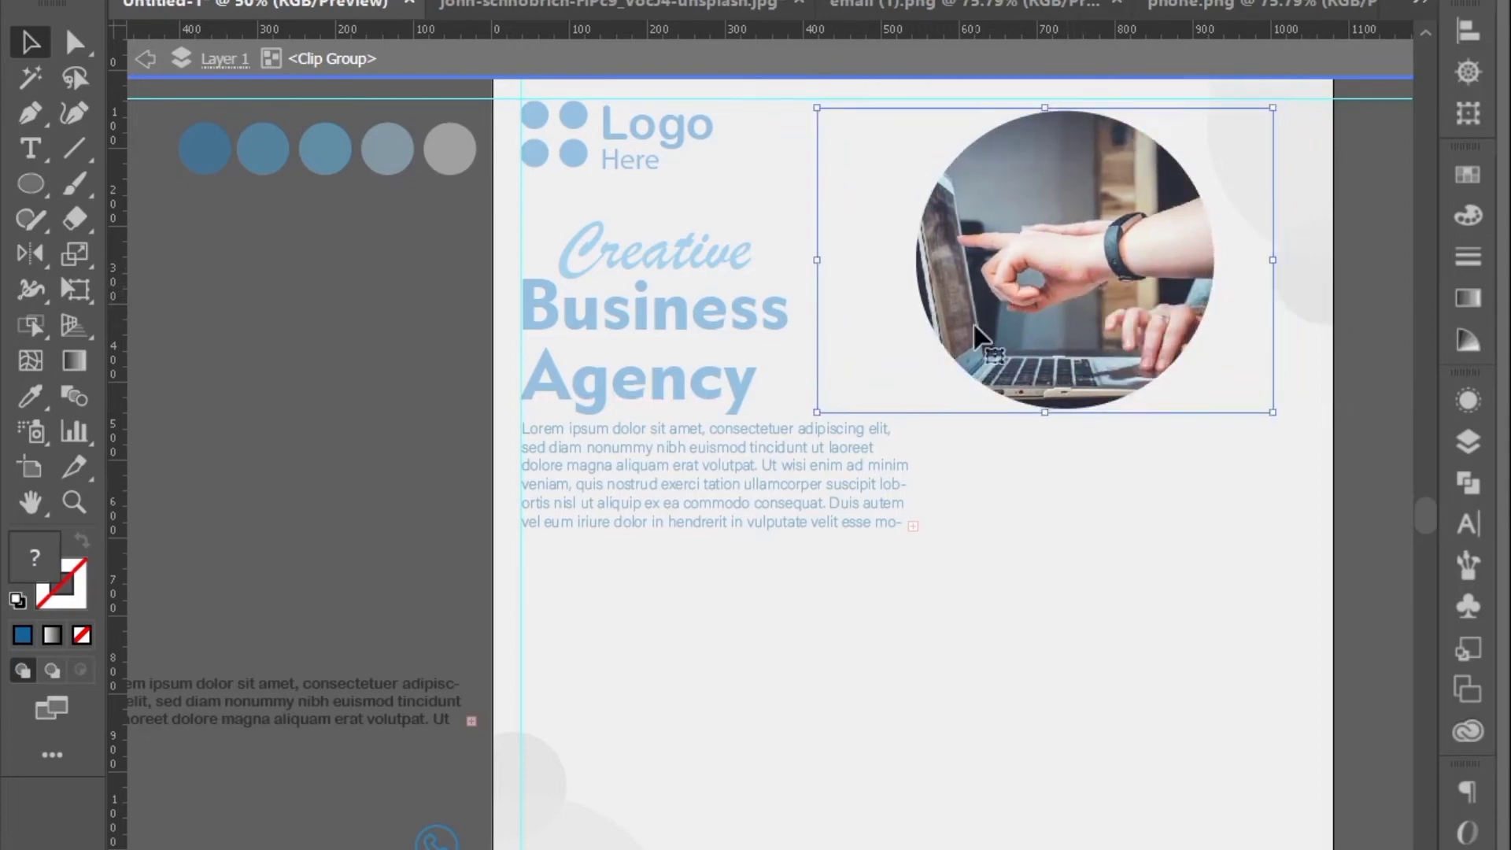
drag(976, 332, 969, 337)
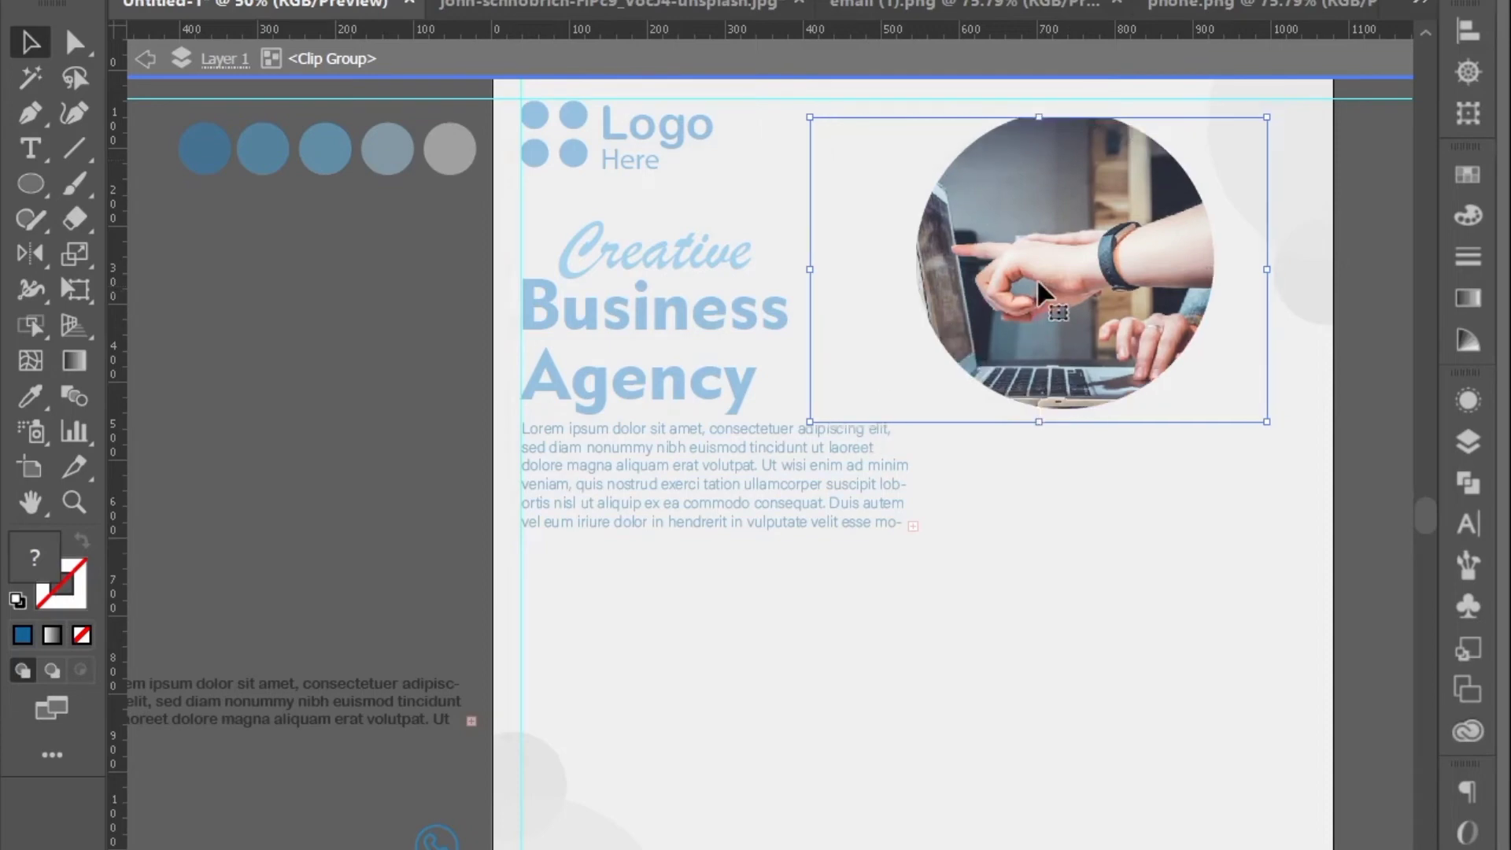
drag(1037, 277, 1065, 239)
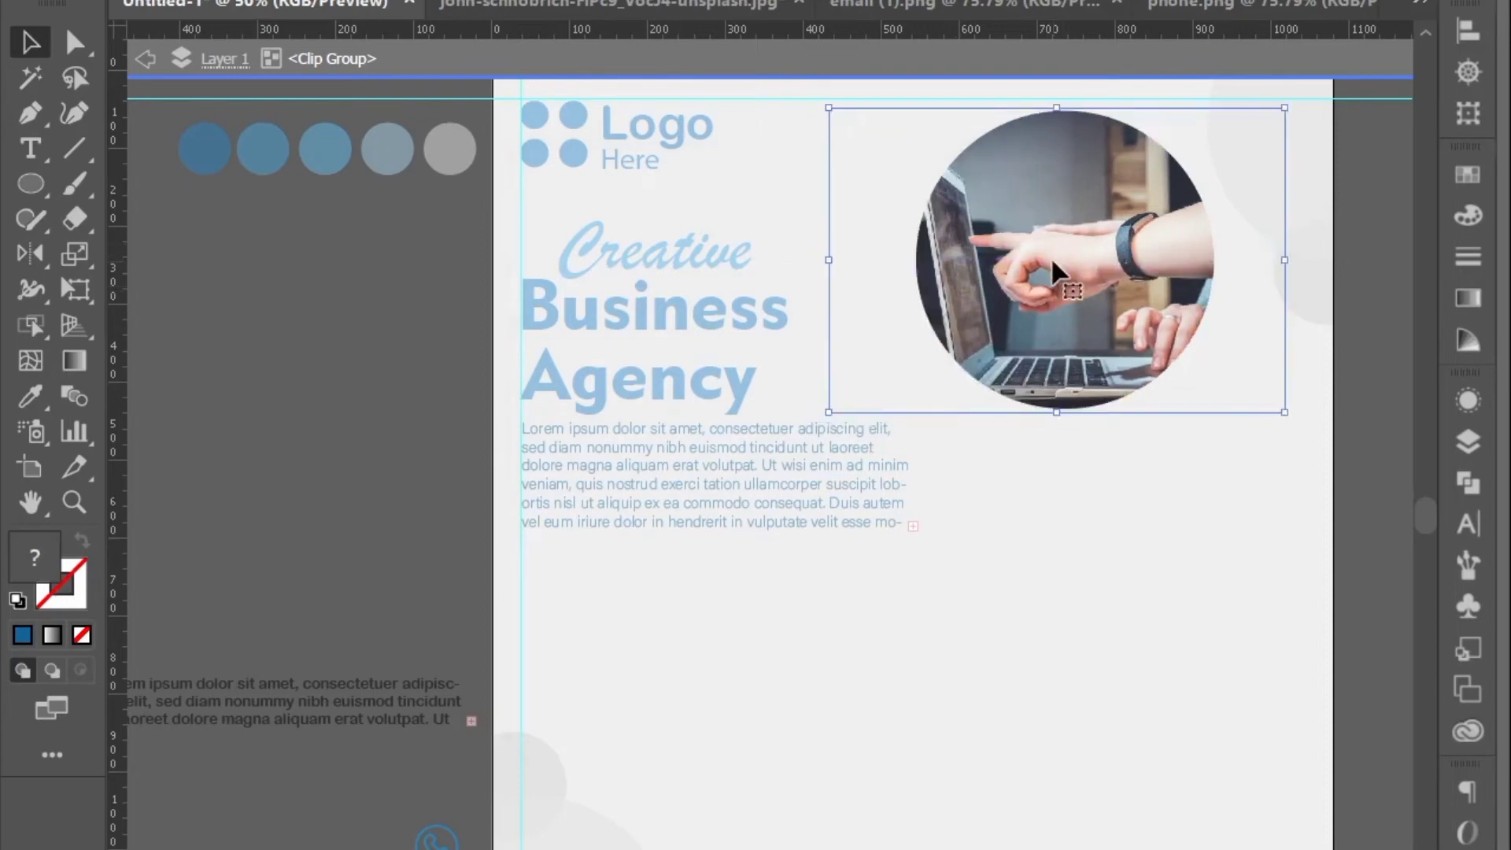
key(Return)
click(881, 694)
click(148, 62)
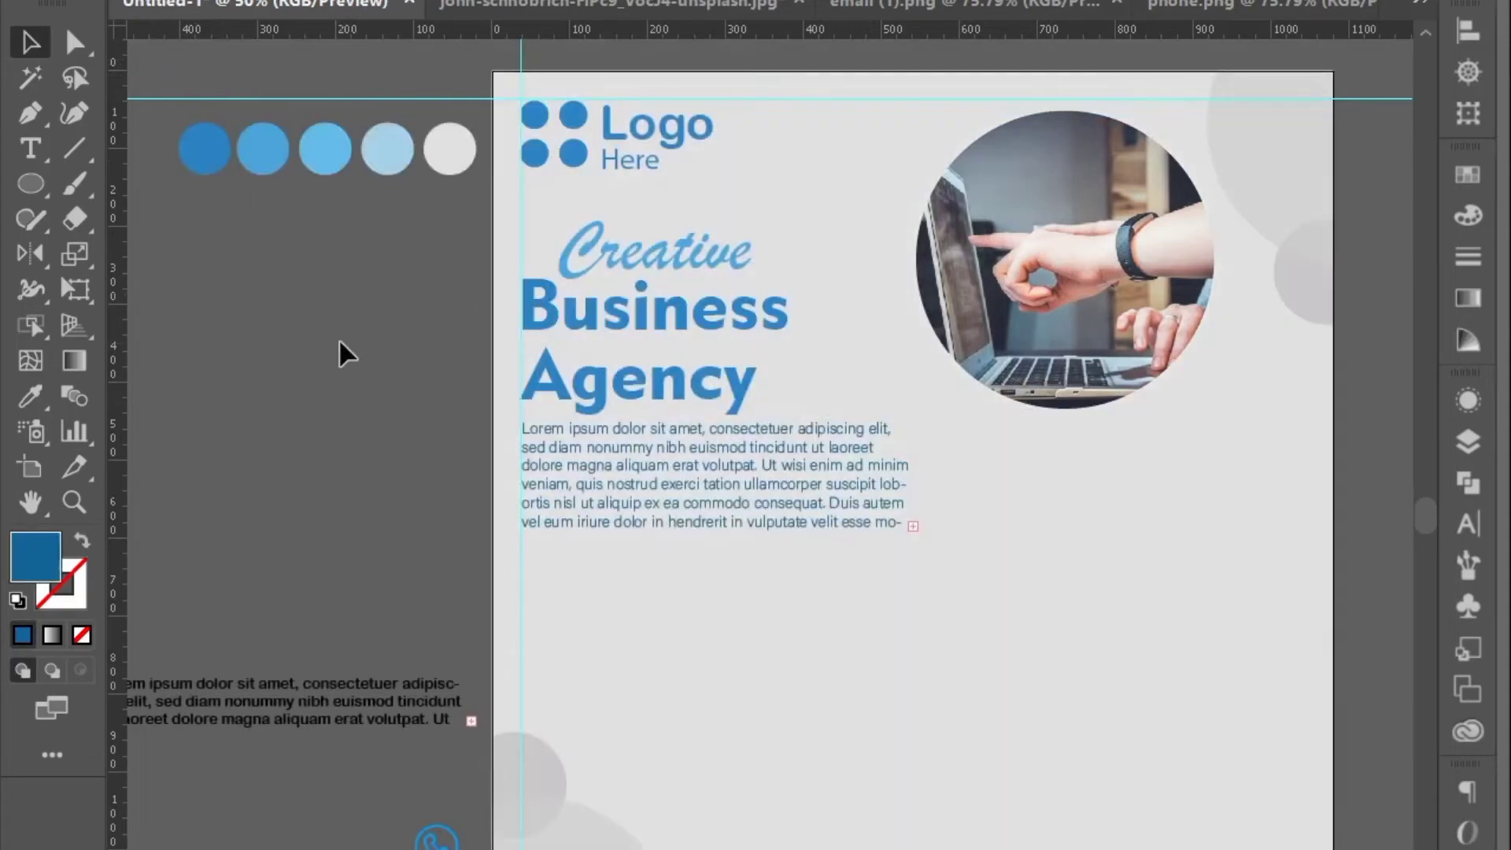
Step: Move the circular laptop photo down and slightly to the right, and deselect it
click(947, 319)
click(166, 479)
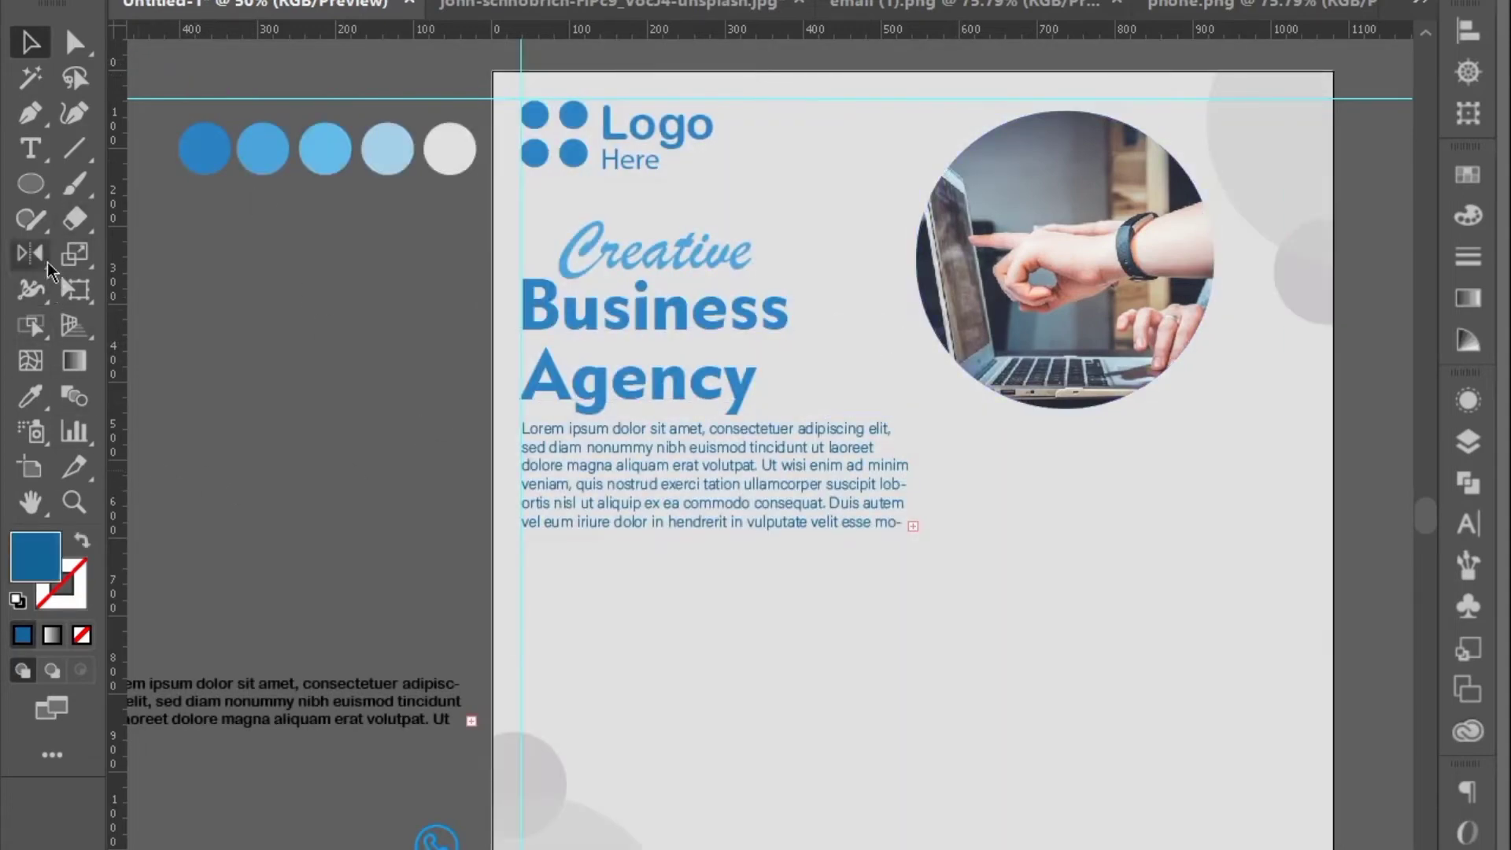
drag(1053, 303, 1076, 366)
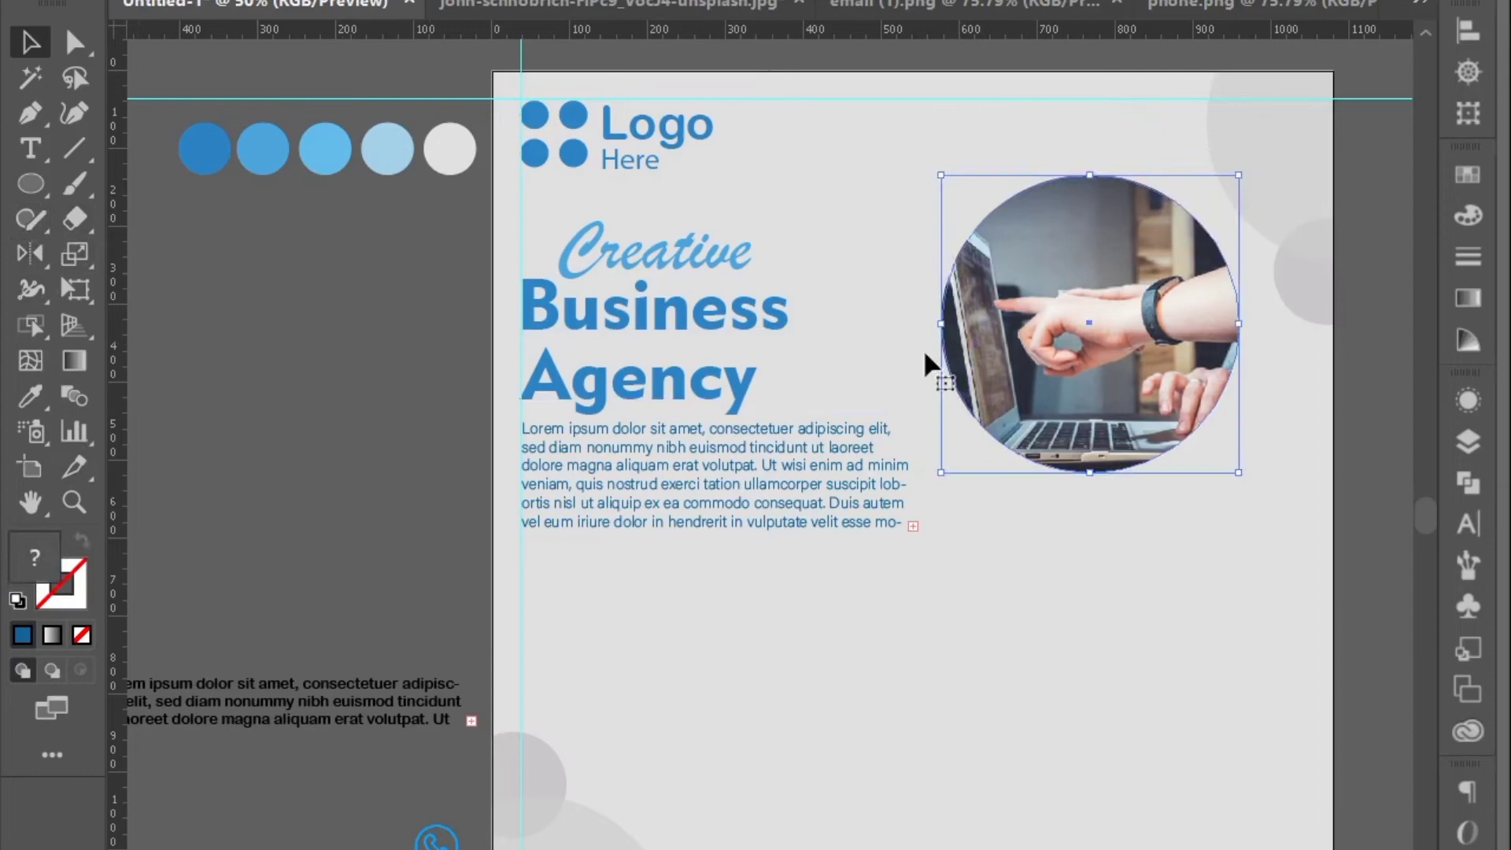
click(337, 358)
Step: Draw a circle about 430 px wide from the center of the circular photo
drag(30, 184, 158, 253)
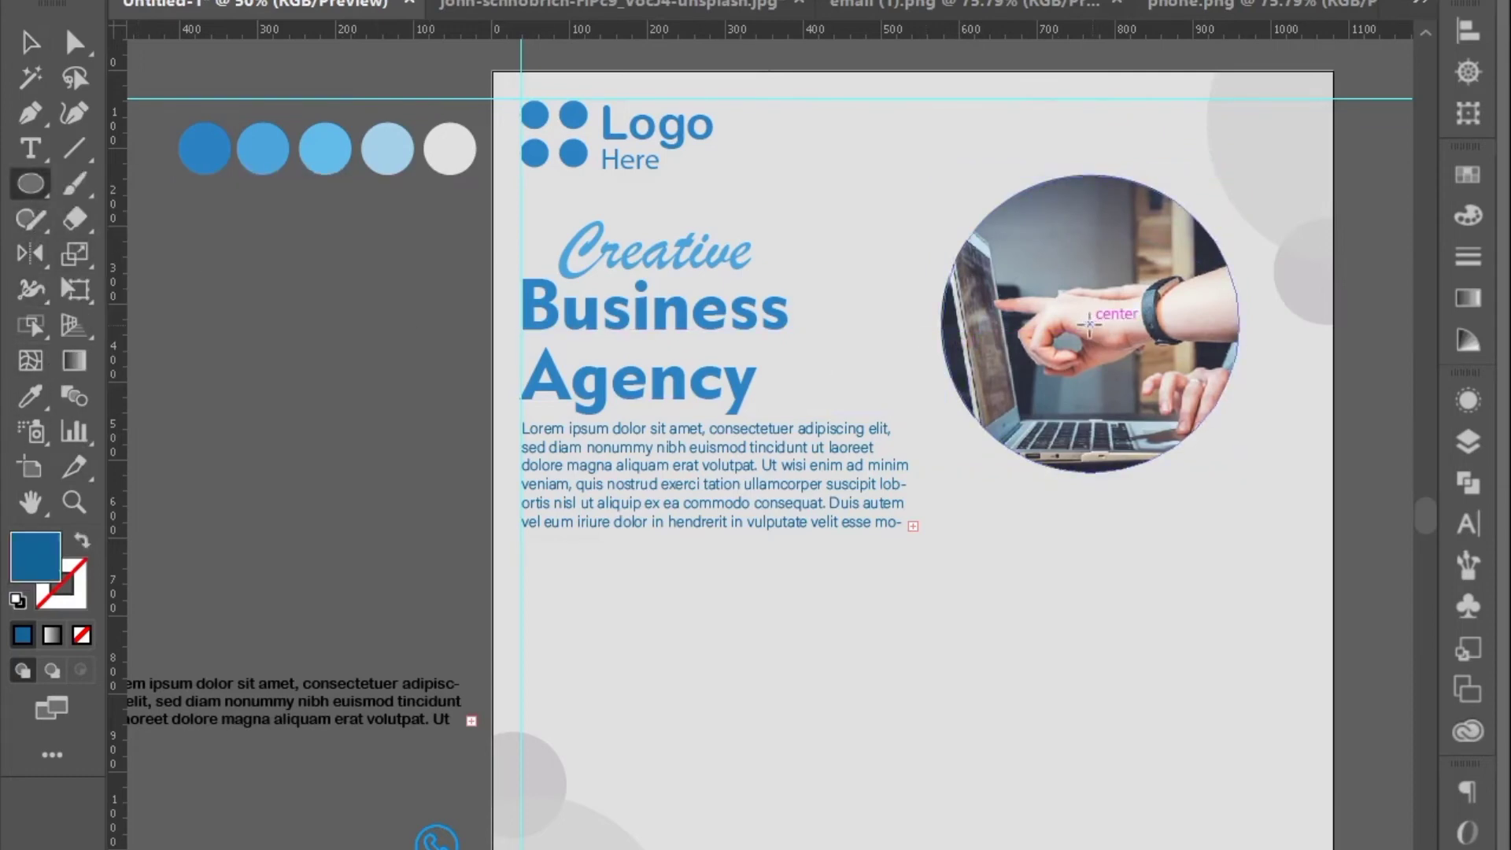
drag(1090, 323, 1205, 491)
right_click(1085, 298)
click(1110, 395)
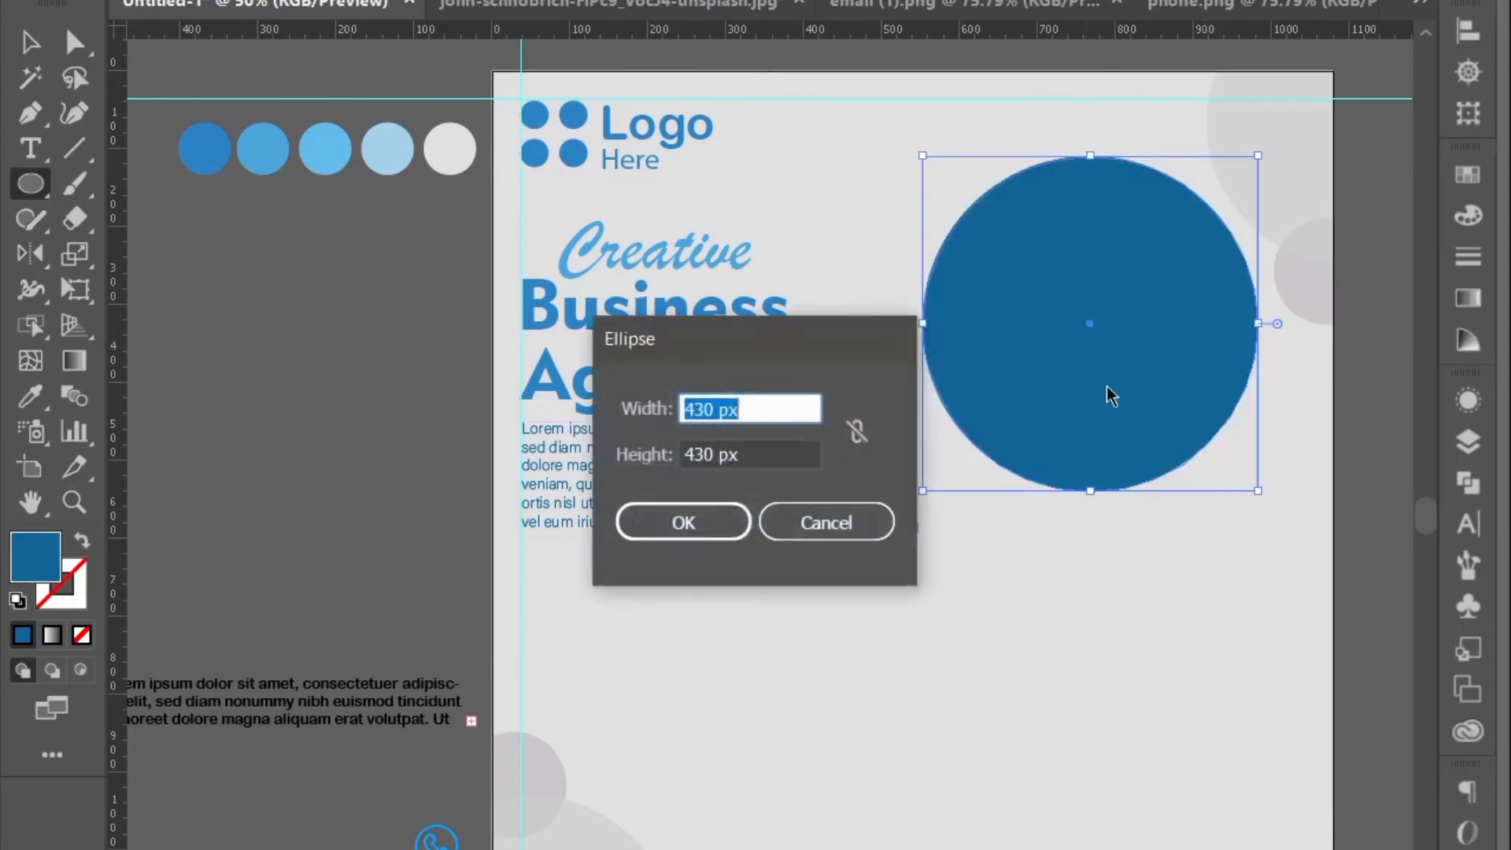
click(839, 524)
key(v)
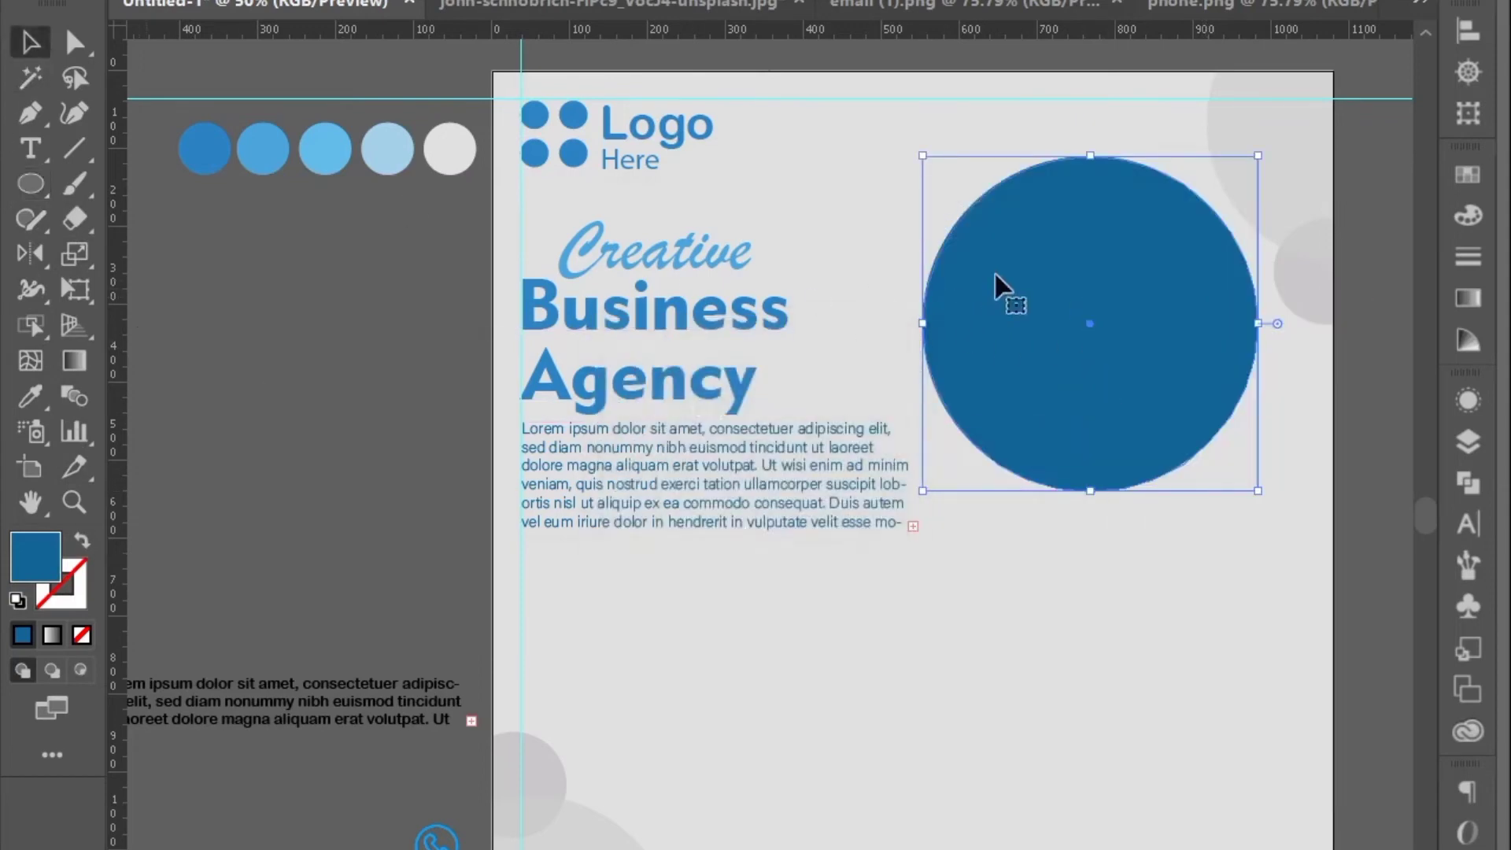
Step: Send the new circle backward so it forms a ring around the laptop photo
right_click(995, 275)
mouse_move(1107, 669)
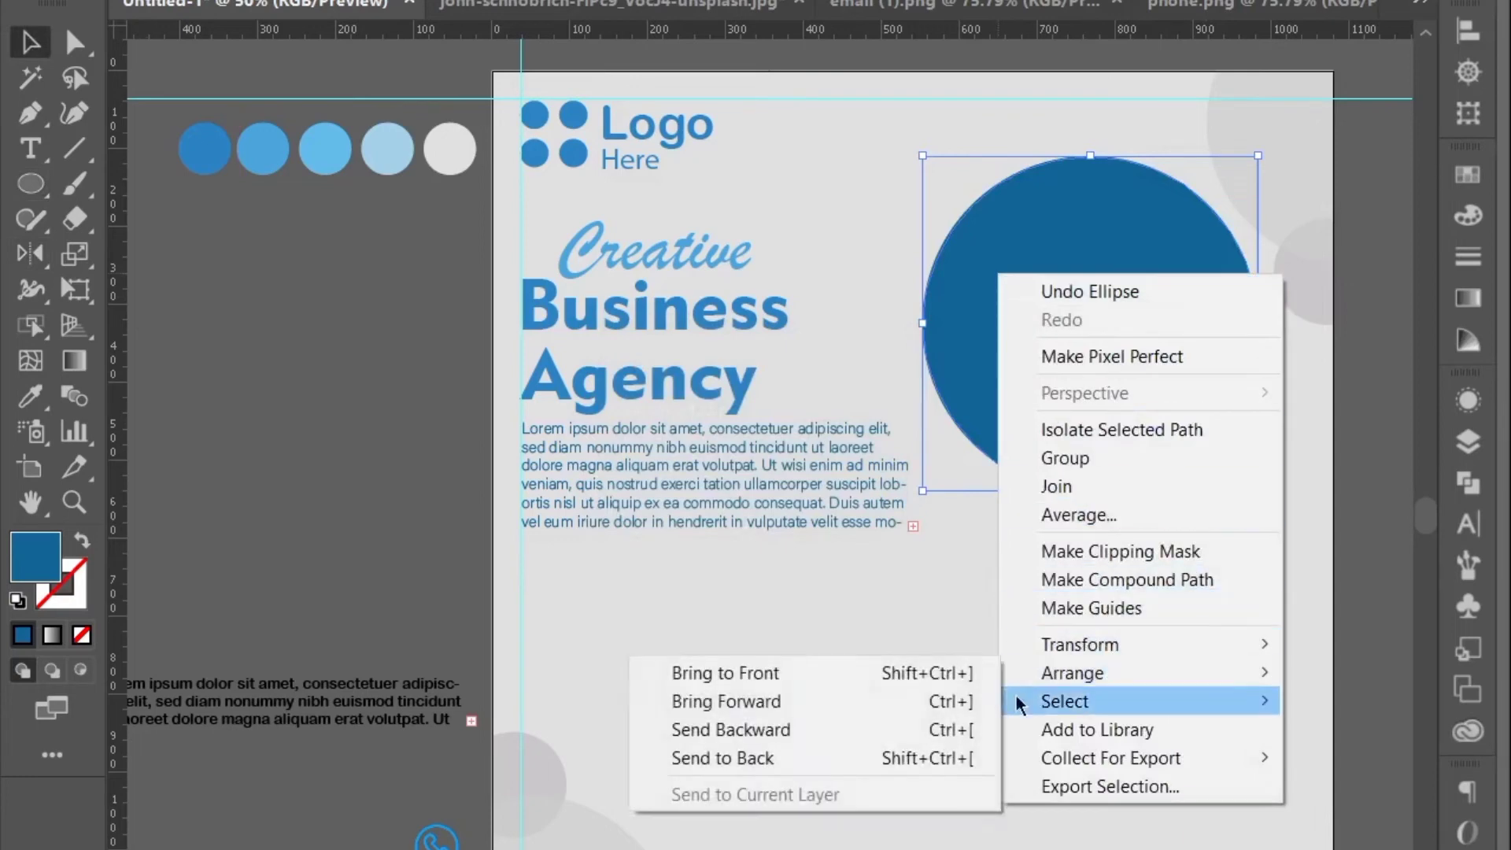
click(927, 729)
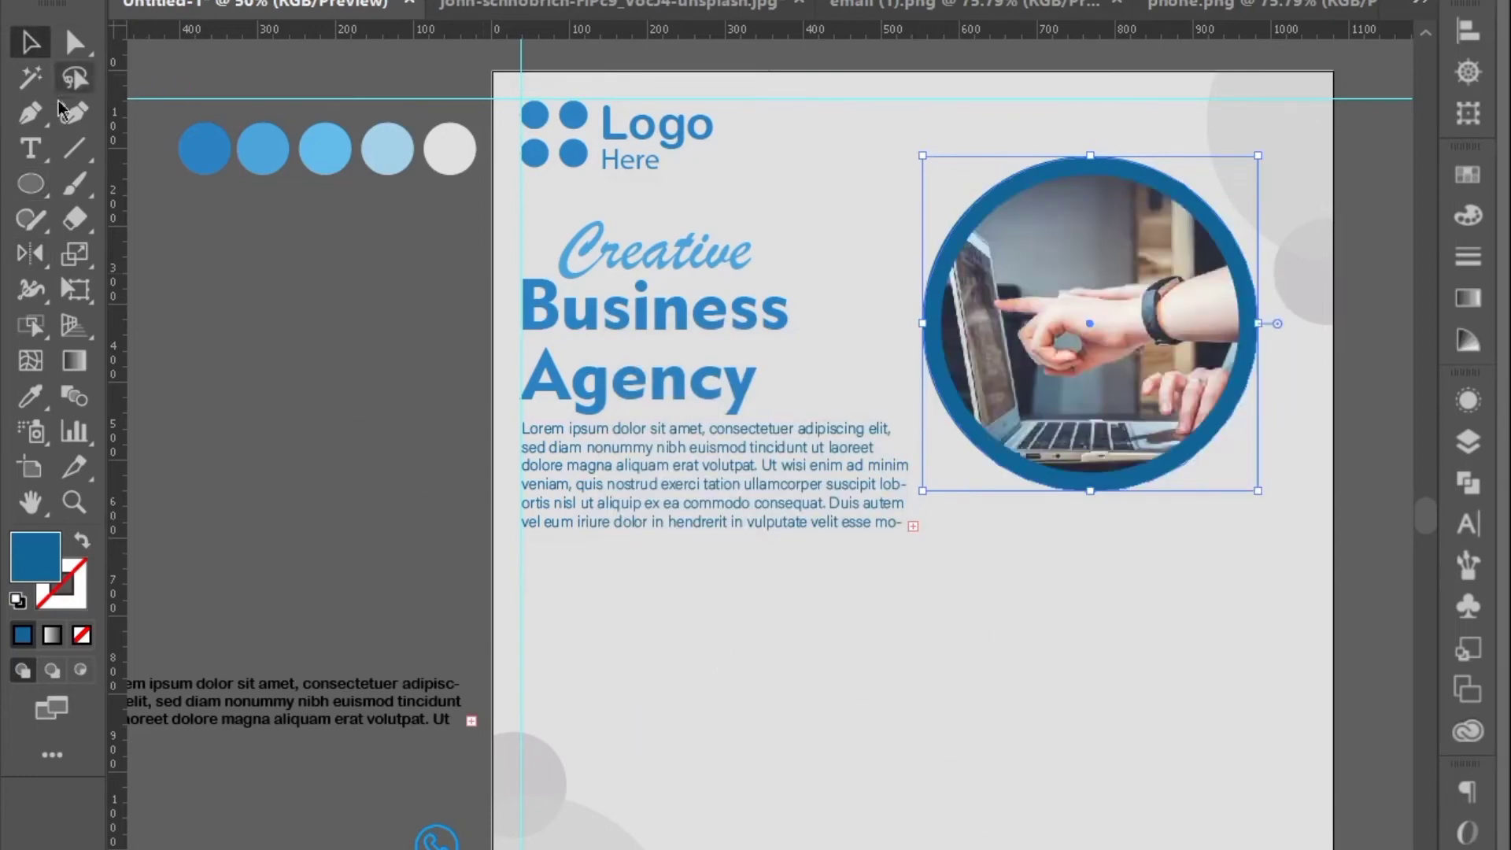
Step: Fill the ring circle behind the laptop photo with white (ffffff) and deselect it
click(30, 396)
click(453, 167)
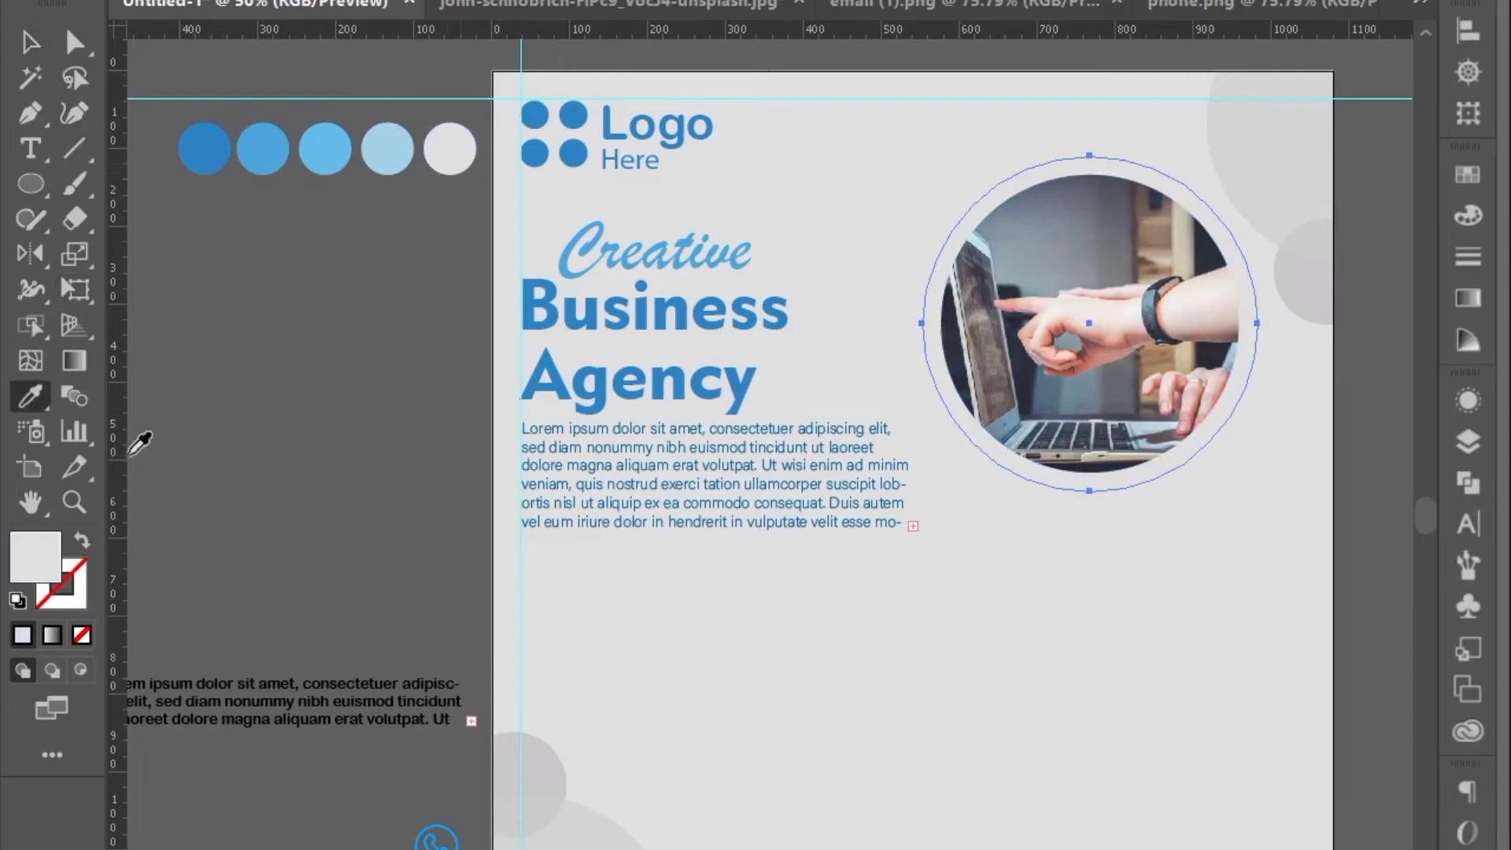
double_click(57, 544)
drag(407, 305, 383, 262)
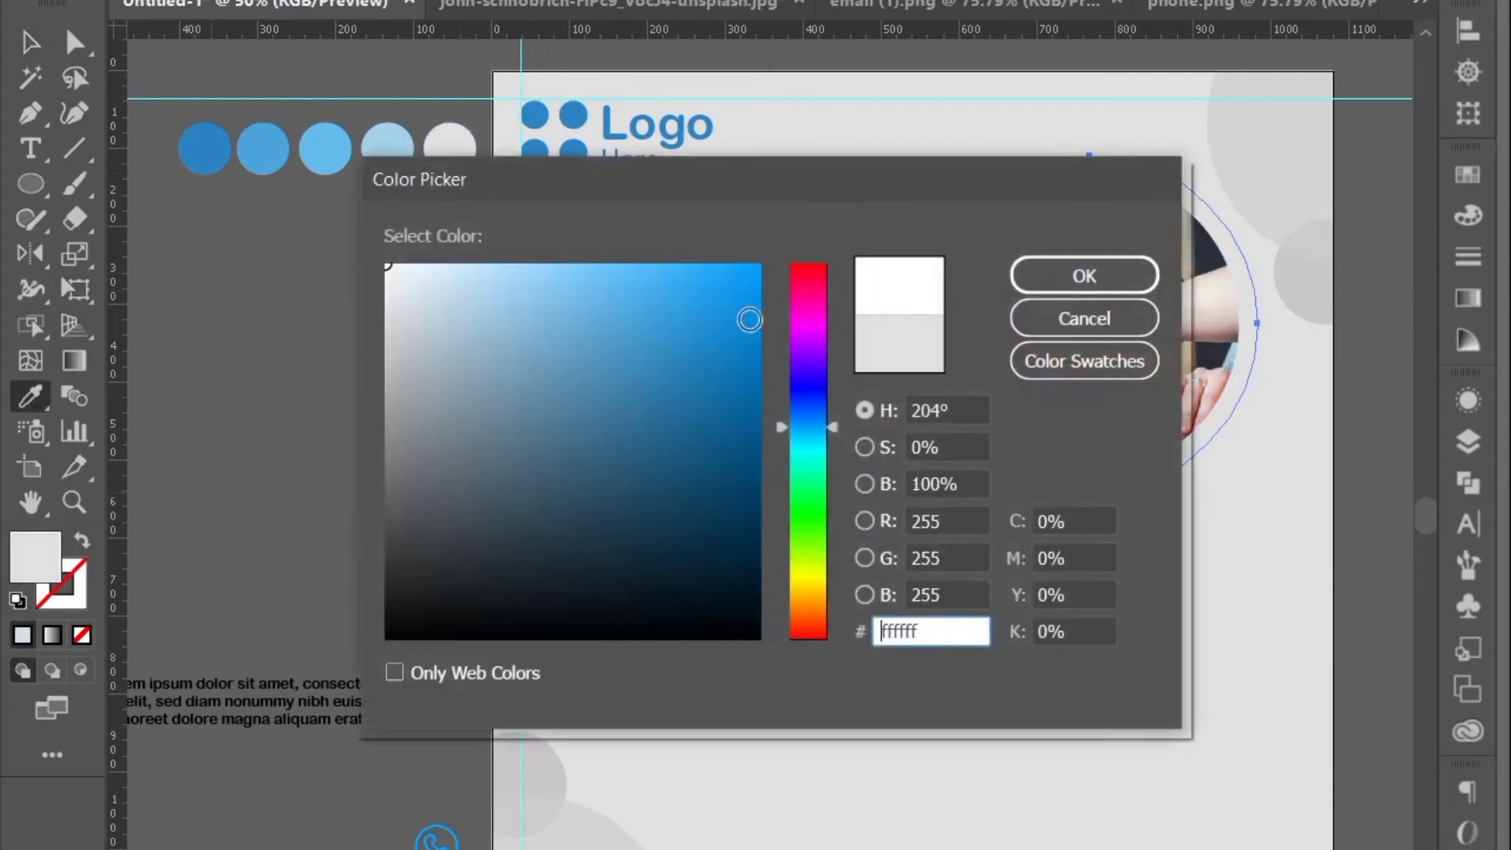
click(1072, 279)
click(31, 43)
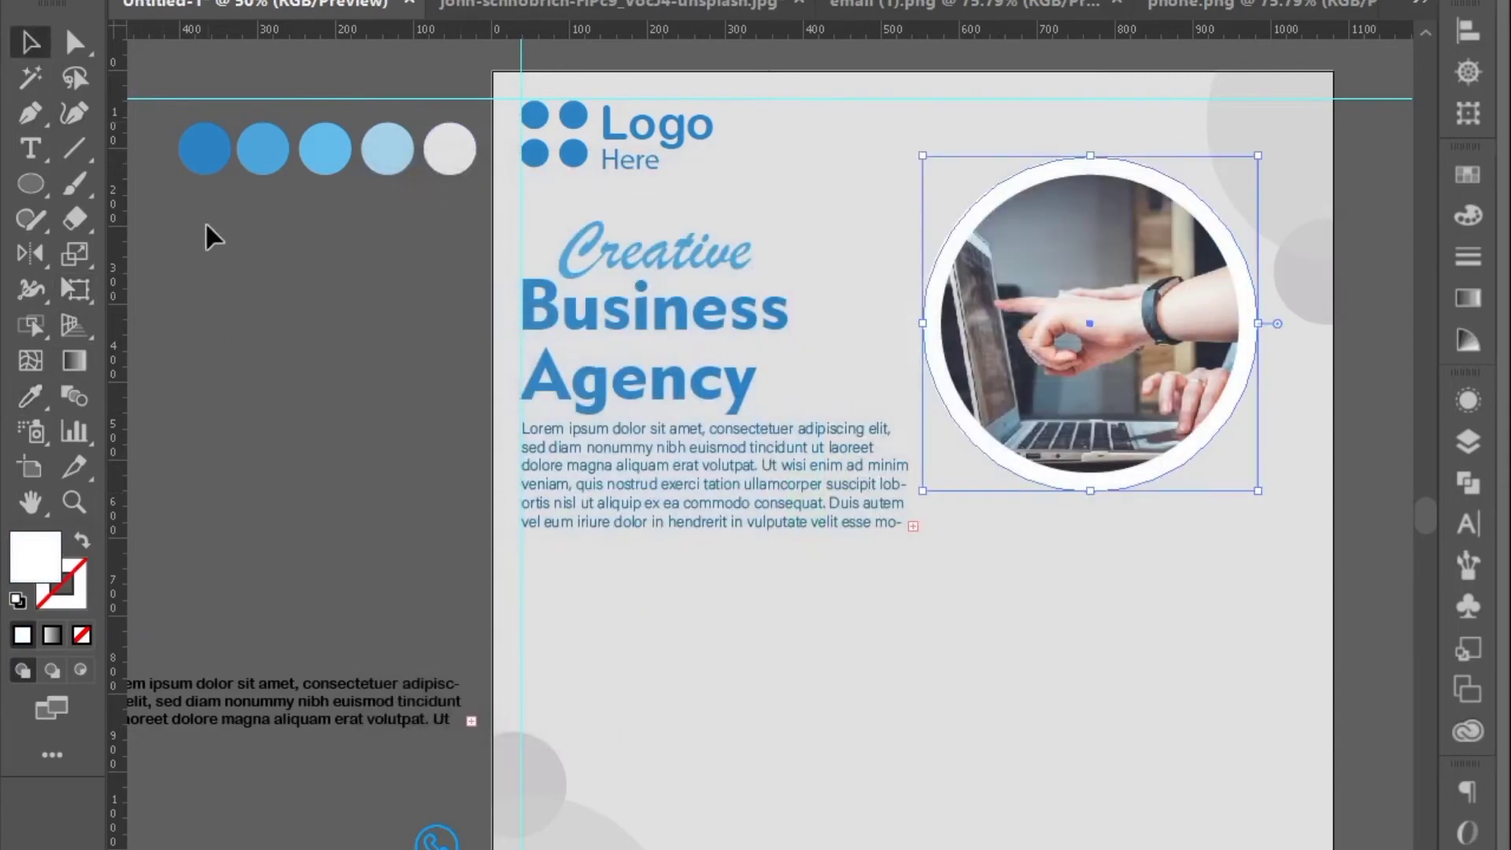
click(980, 201)
click(292, 334)
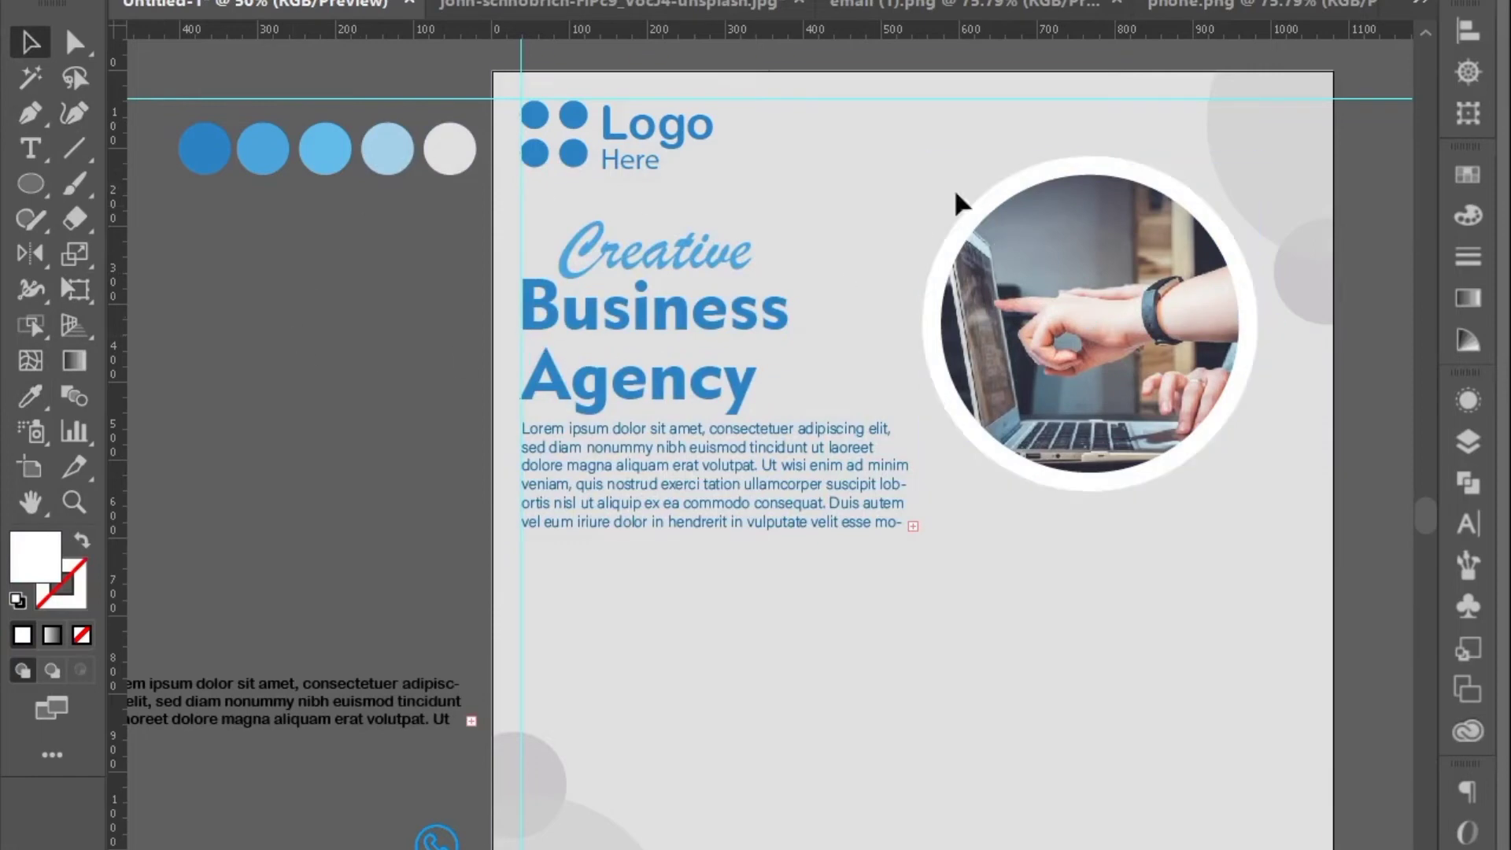
Step: Make a larger copy of the white circle, about 500 px wide, and fill it with the pale blue swatch color
click(1016, 182)
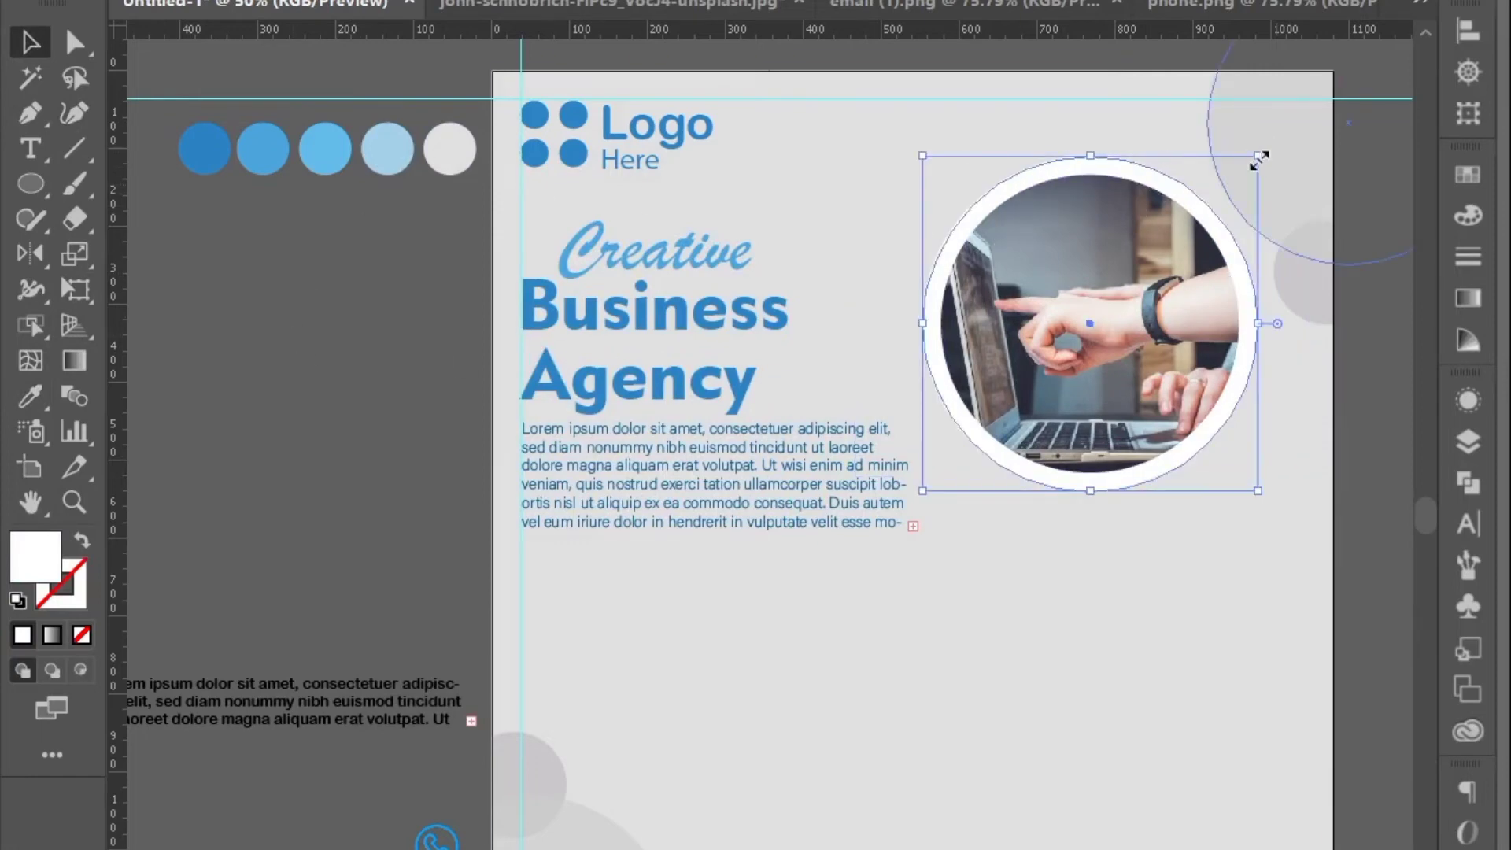
drag(1259, 160, 1304, 130)
click(30, 396)
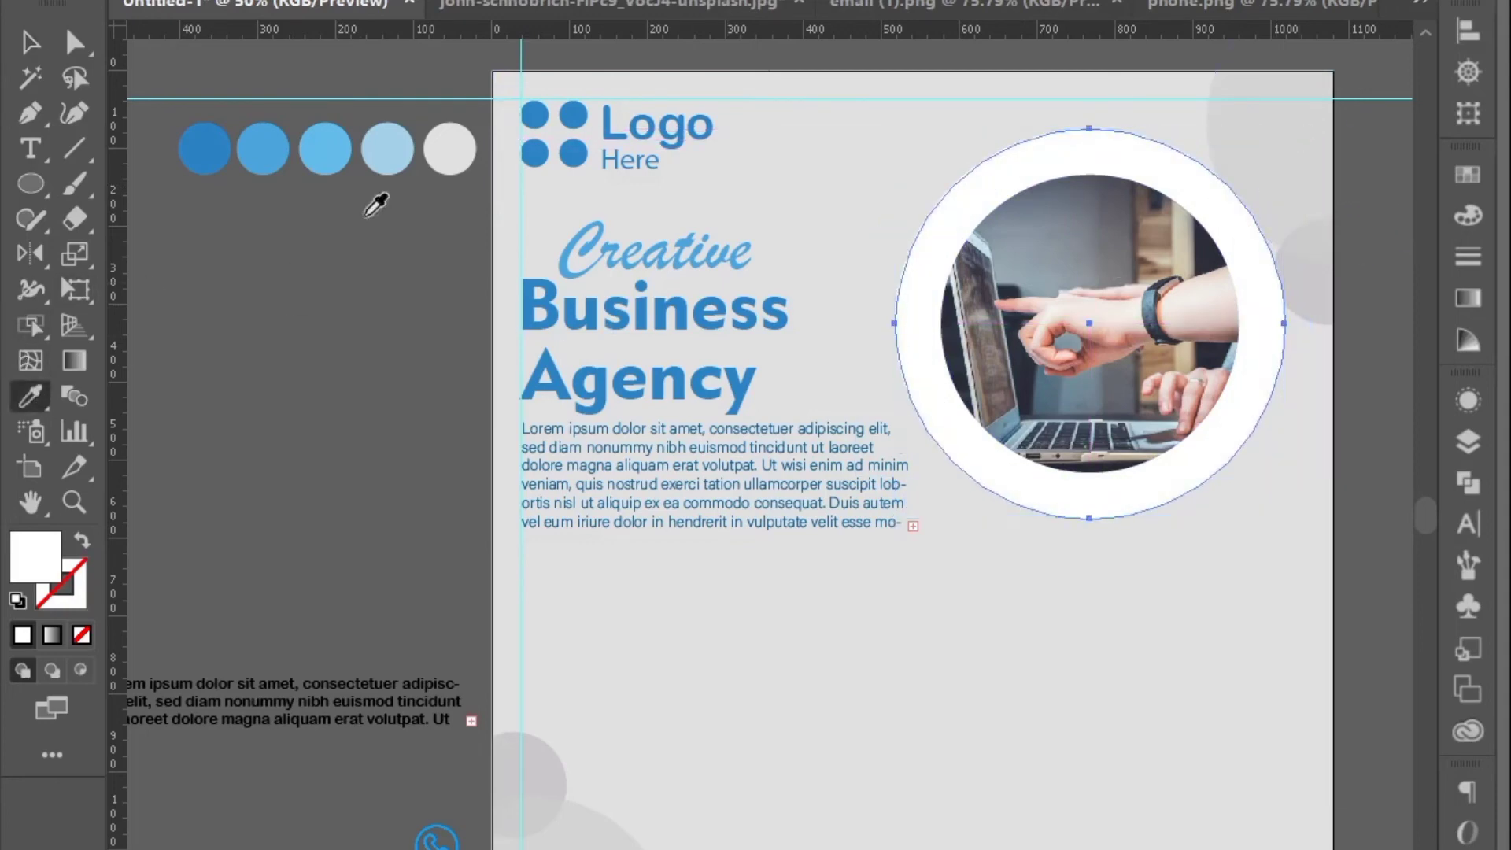
click(386, 150)
key(v)
Step: Send the pale blue circle backward so it forms an outer ring behind the white one
right_click(1001, 170)
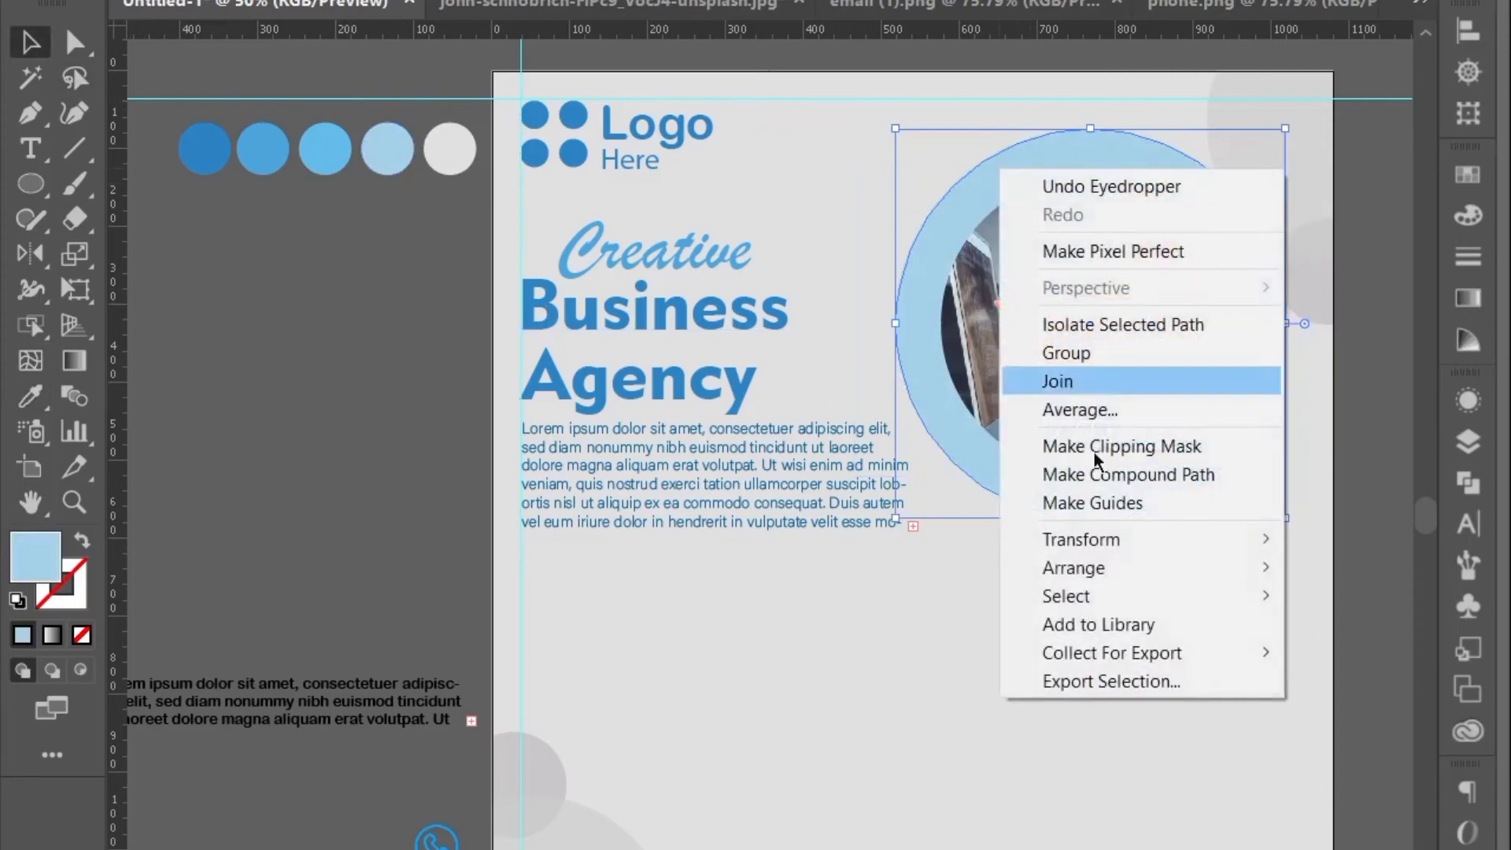
mouse_move(1113, 578)
click(853, 624)
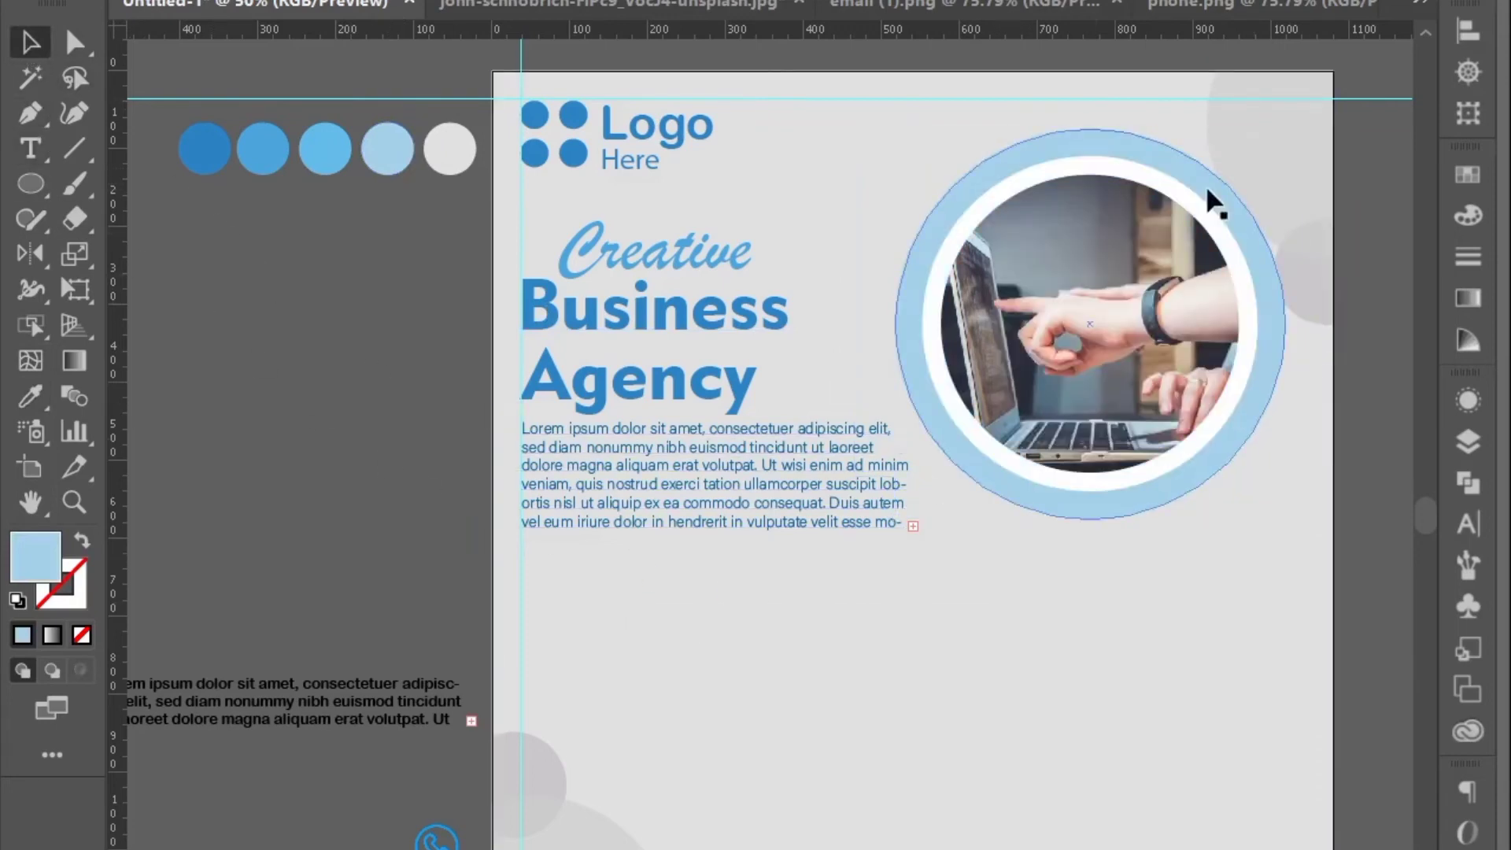
Step: Shrink the pale blue circle to about 470 px wide and the white circle to about 410 px, keeping both centered on the photo
drag(1285, 128, 1281, 212)
click(1367, 417)
click(1239, 318)
click(1367, 447)
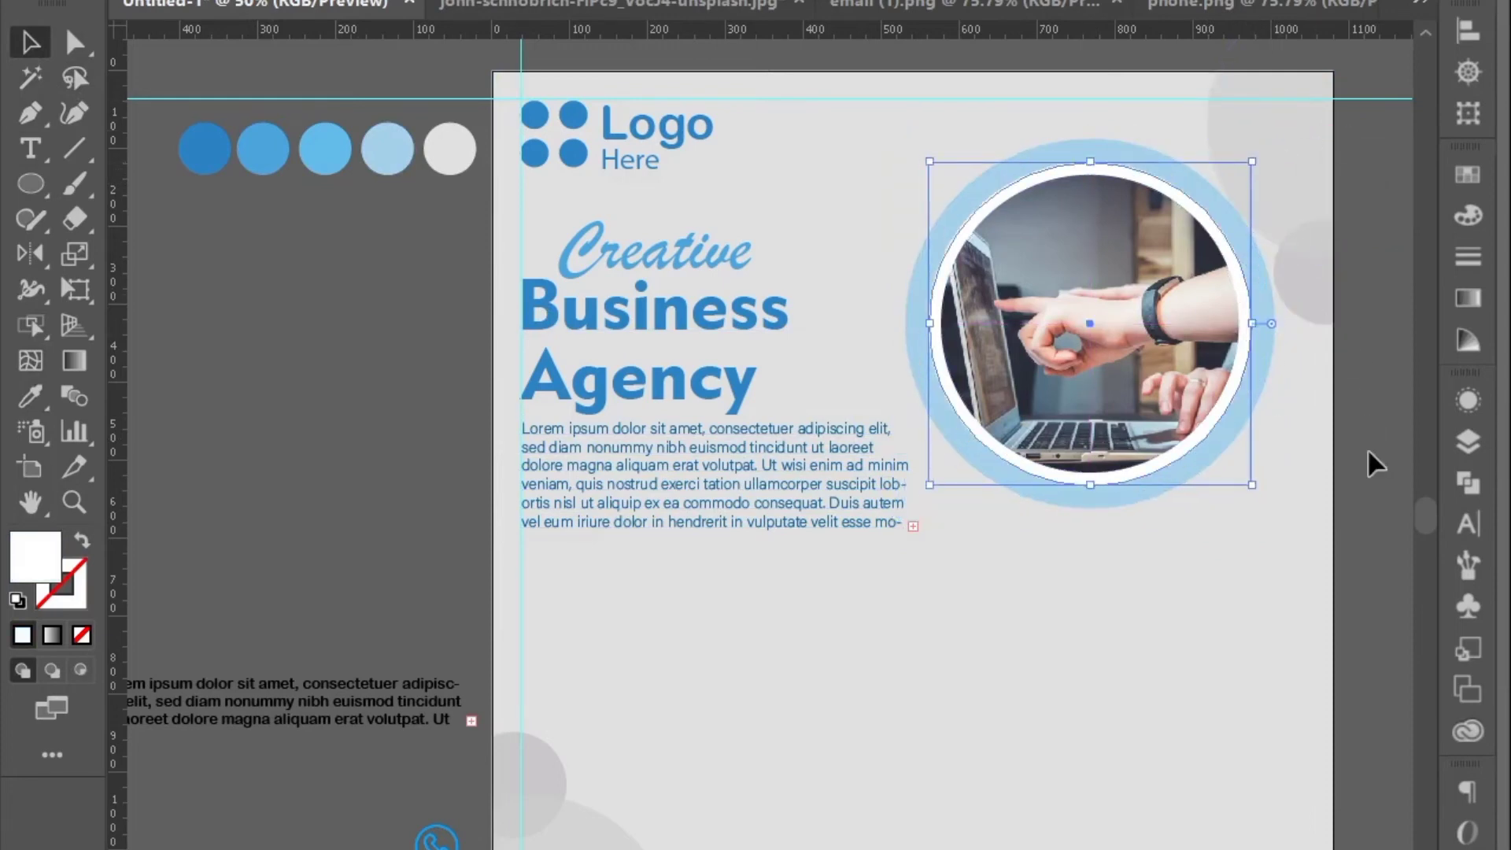
Step: Recolor the outer ring with the bright sky-blue color of the third swatch circle and deselect it
click(925, 228)
click(27, 395)
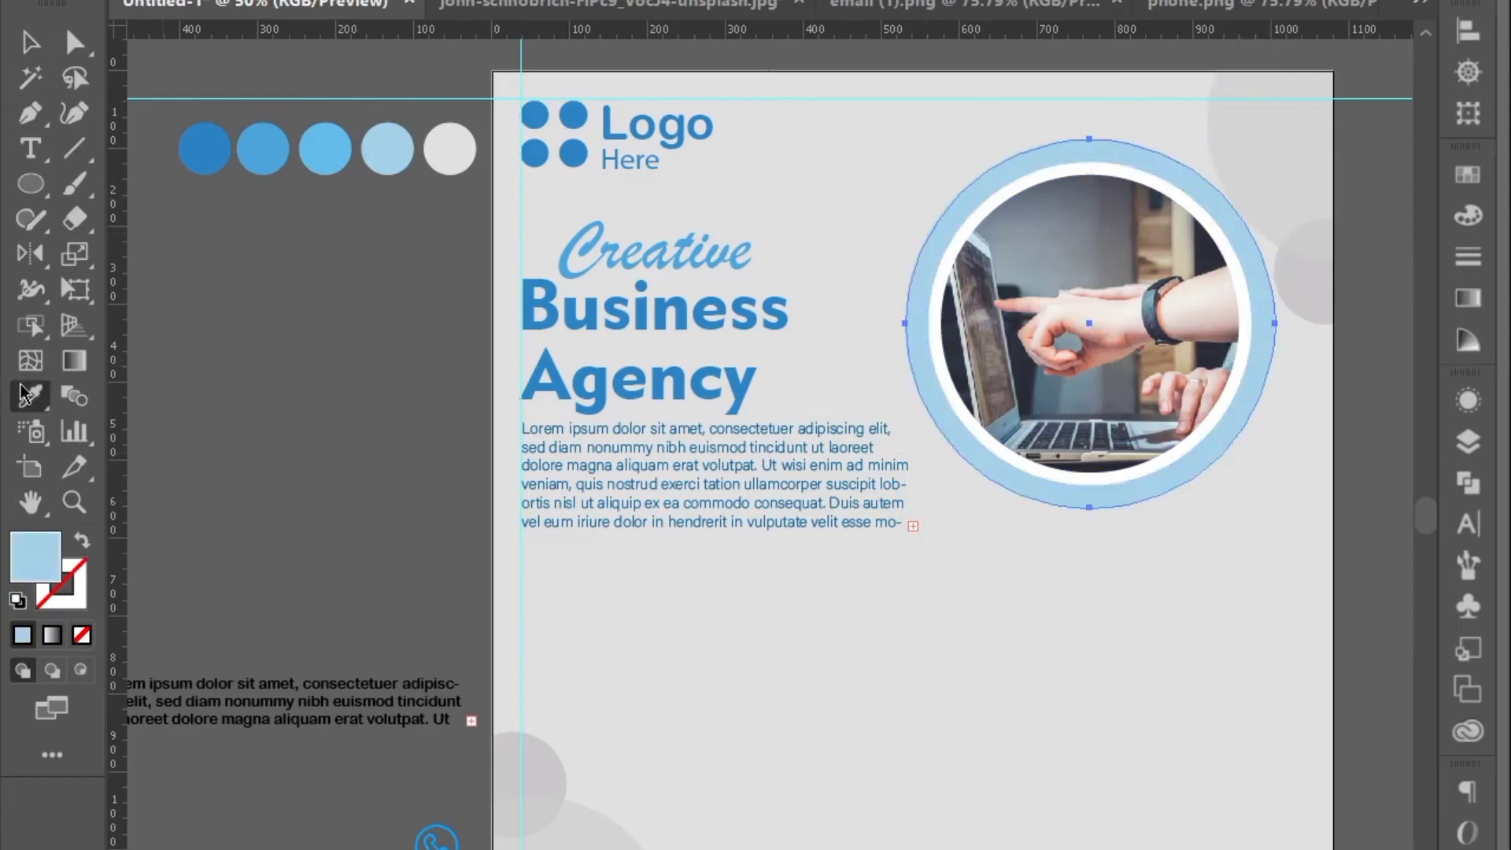
click(302, 166)
click(321, 153)
click(23, 49)
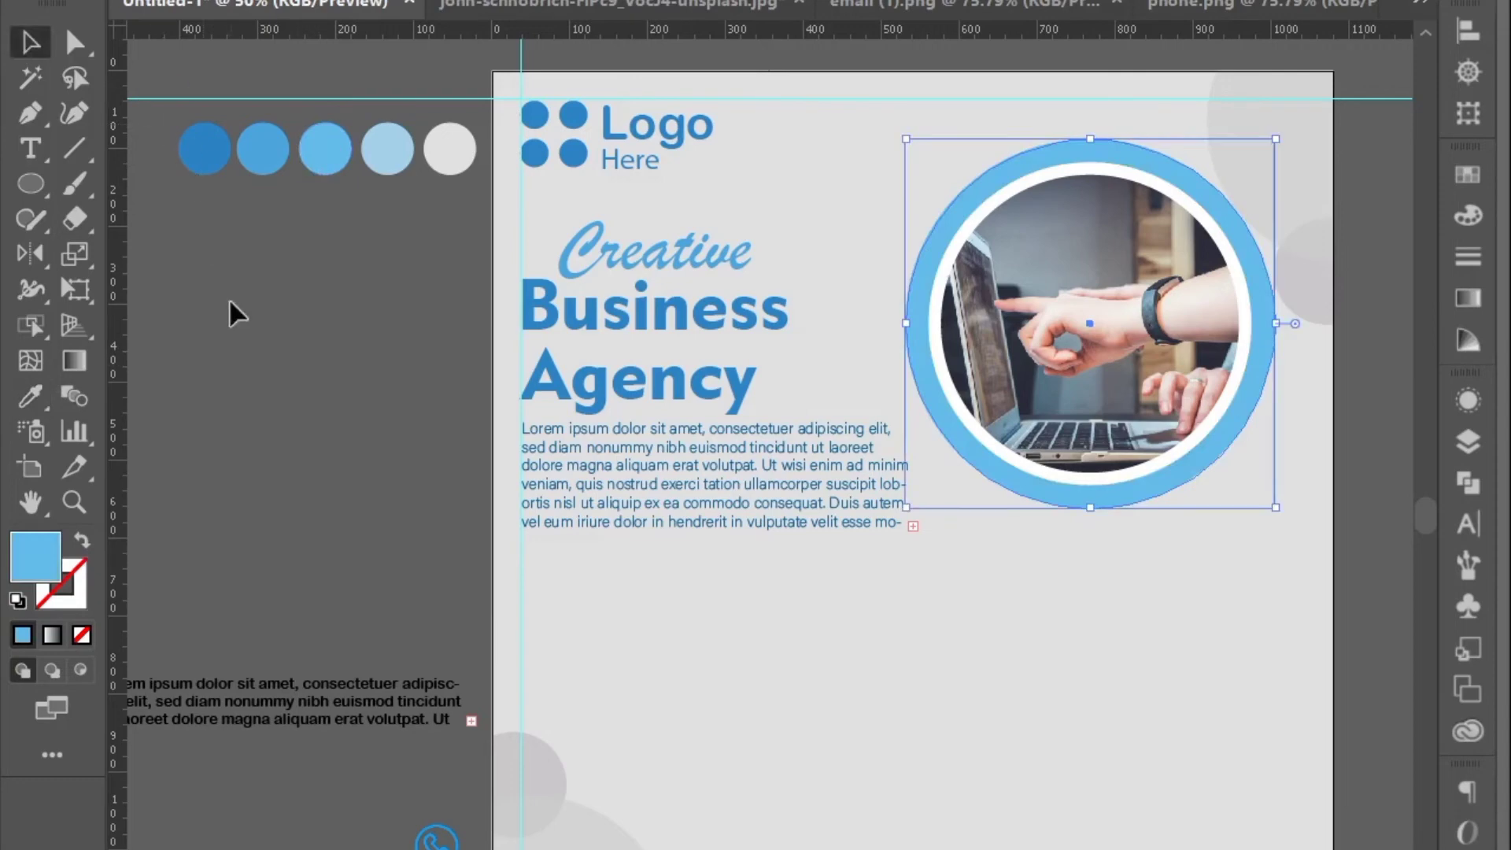
click(229, 310)
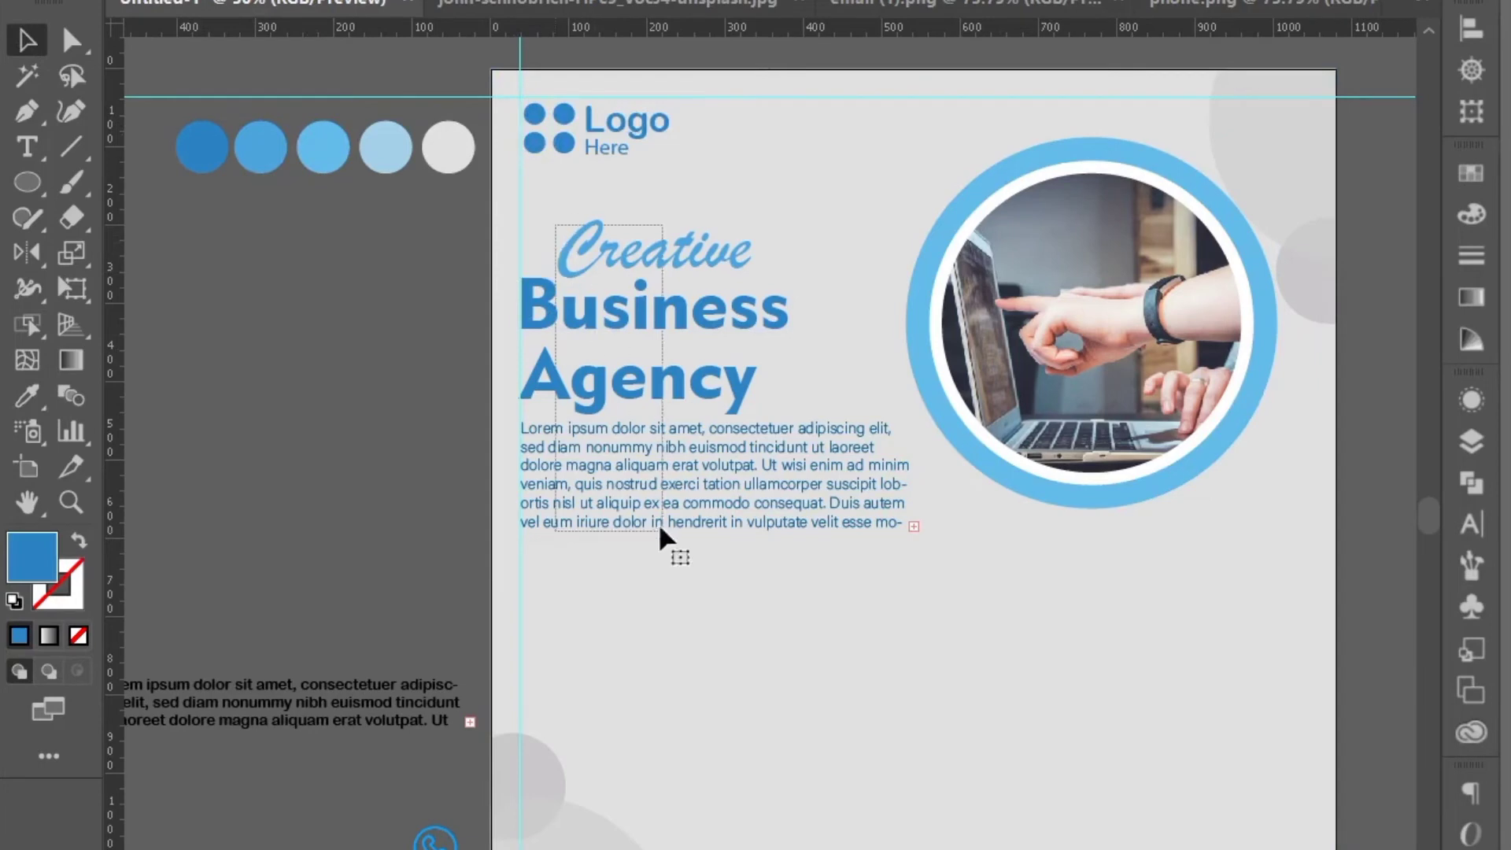
Step: Nudge the Creative Business Agency heading and body text slightly to the right together and deselect them
click(658, 522)
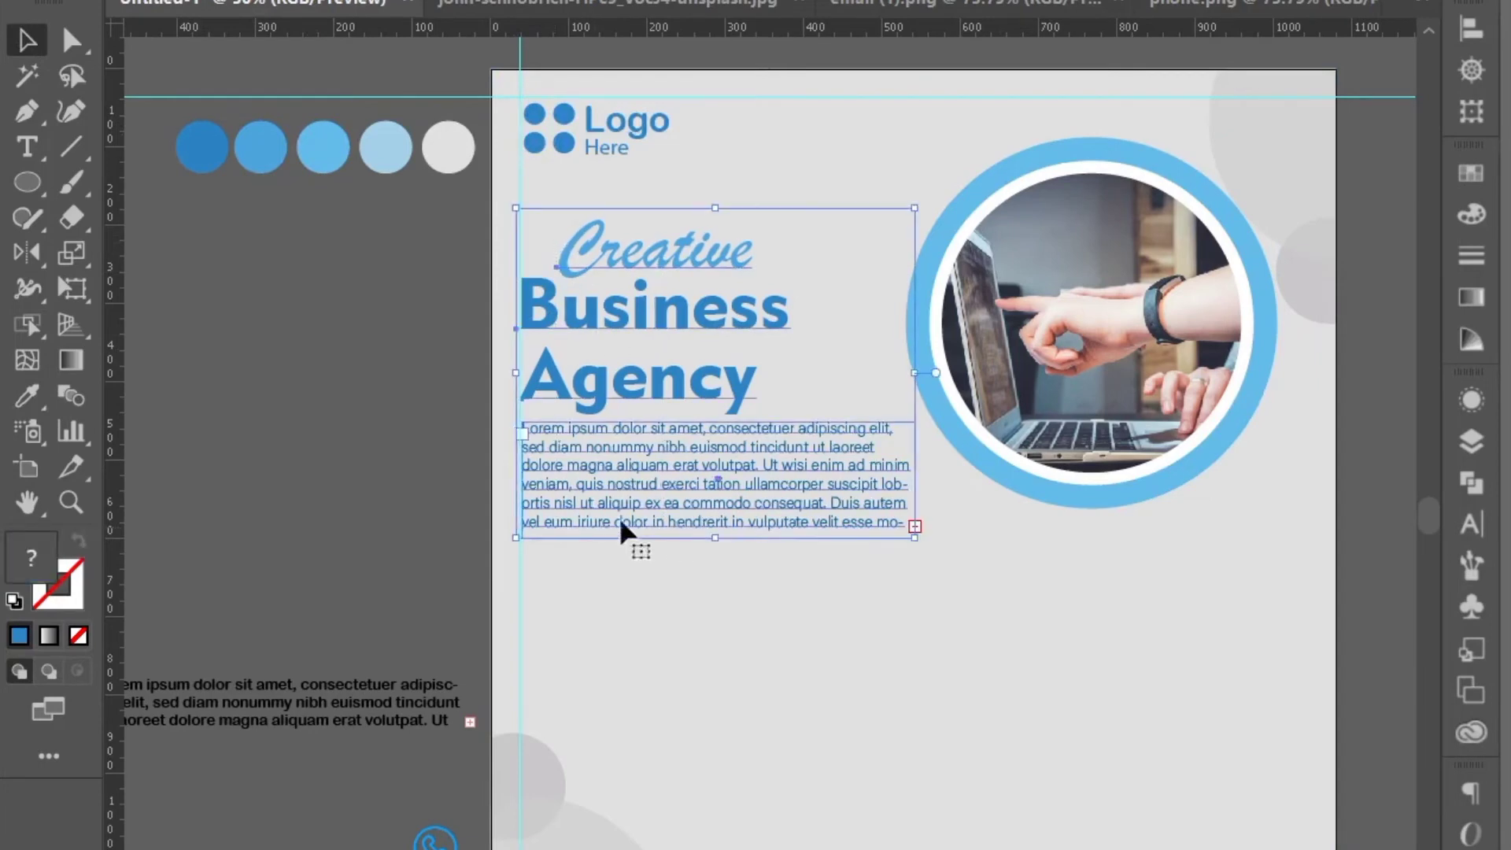
click(395, 488)
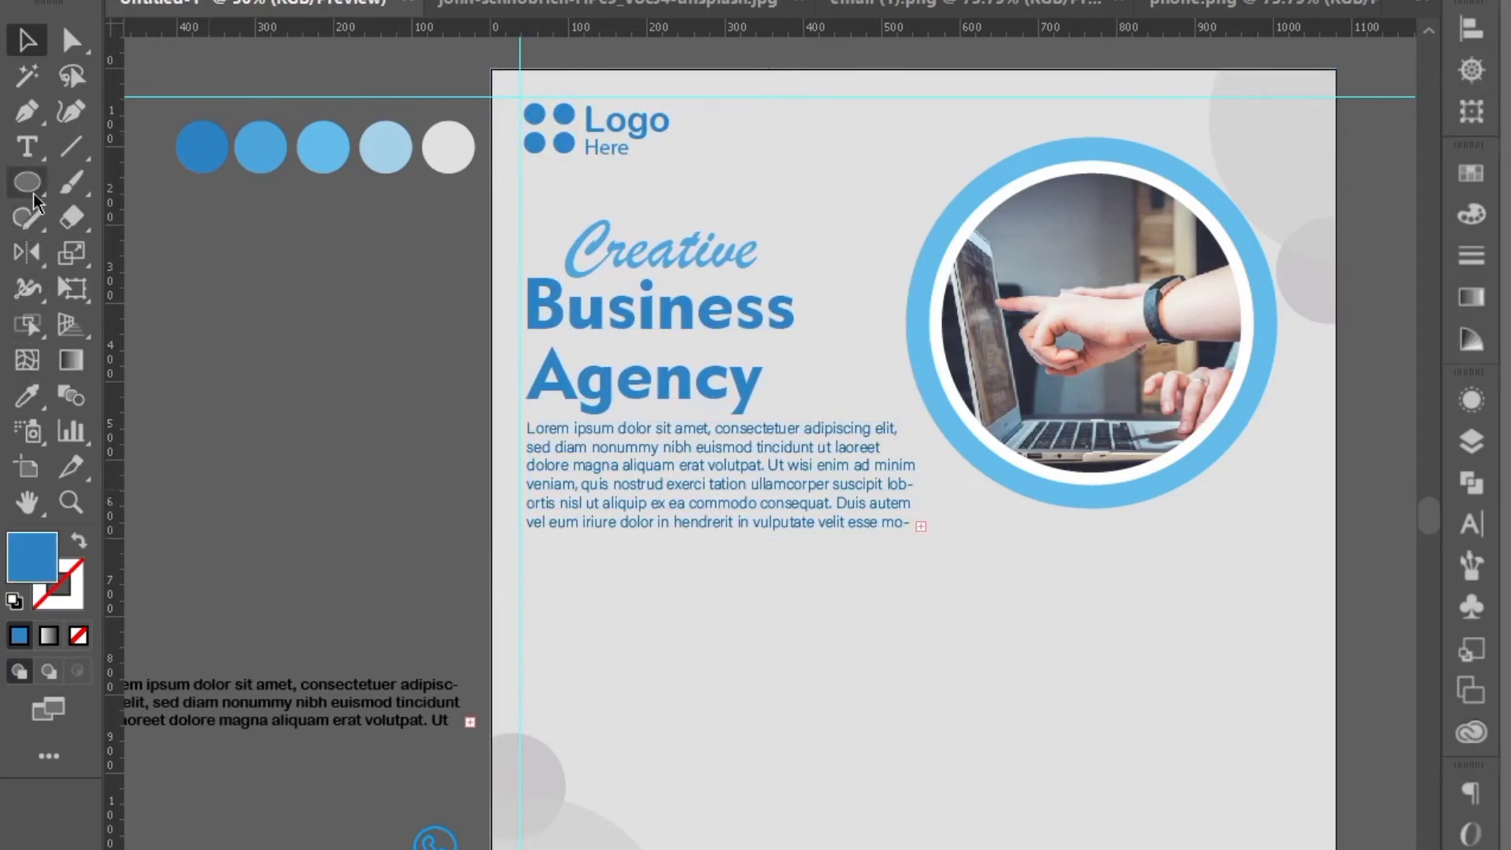
Step: Draw a tall blue rectangle about 220 px wide from the artboard's top edge, starting above the photo's center and extending below the photo
drag(26, 182, 155, 183)
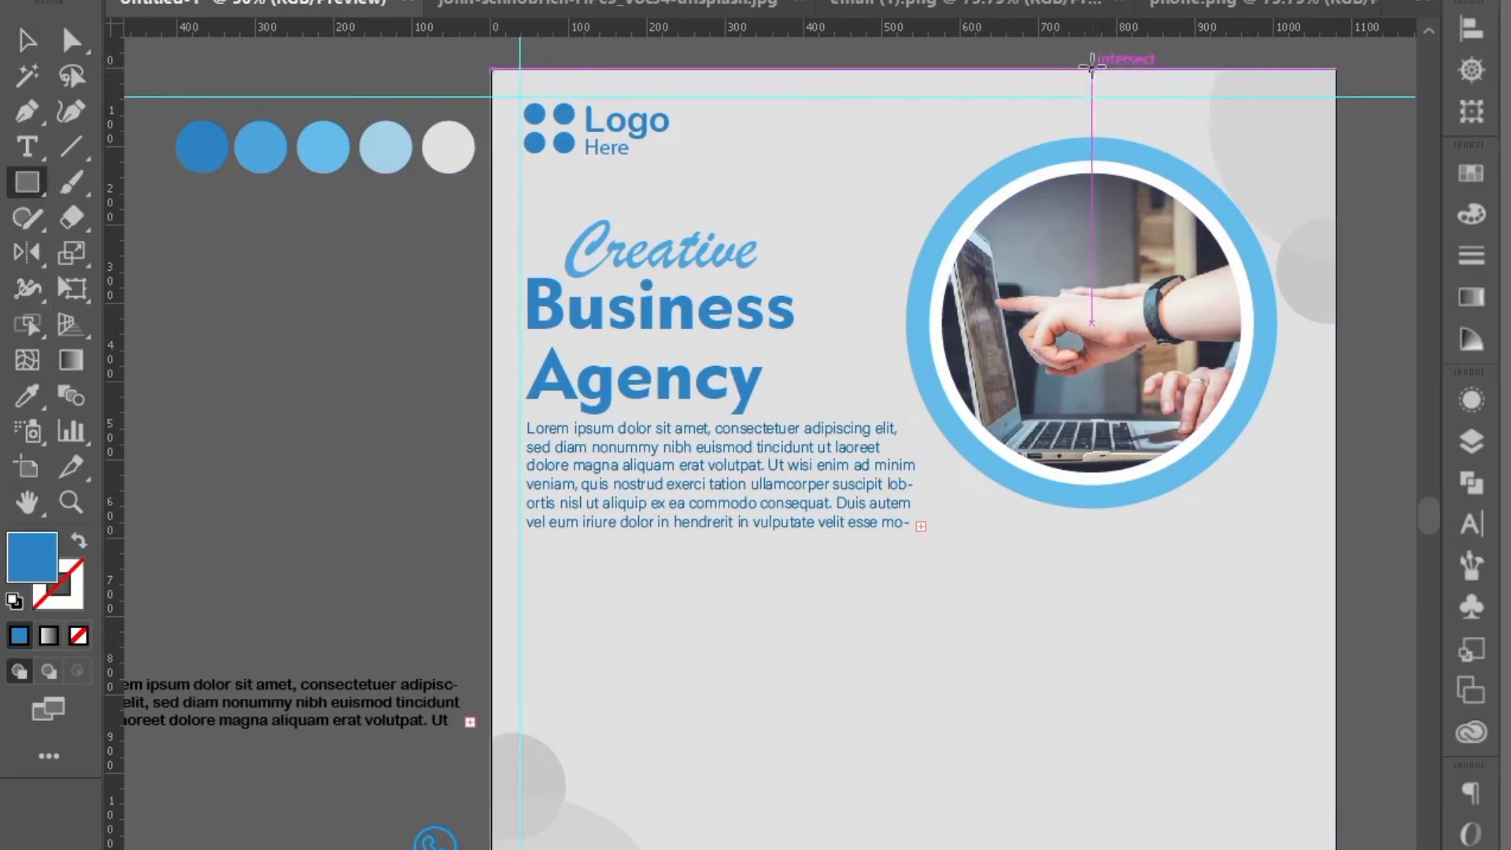
drag(1092, 70, 1264, 673)
click(28, 41)
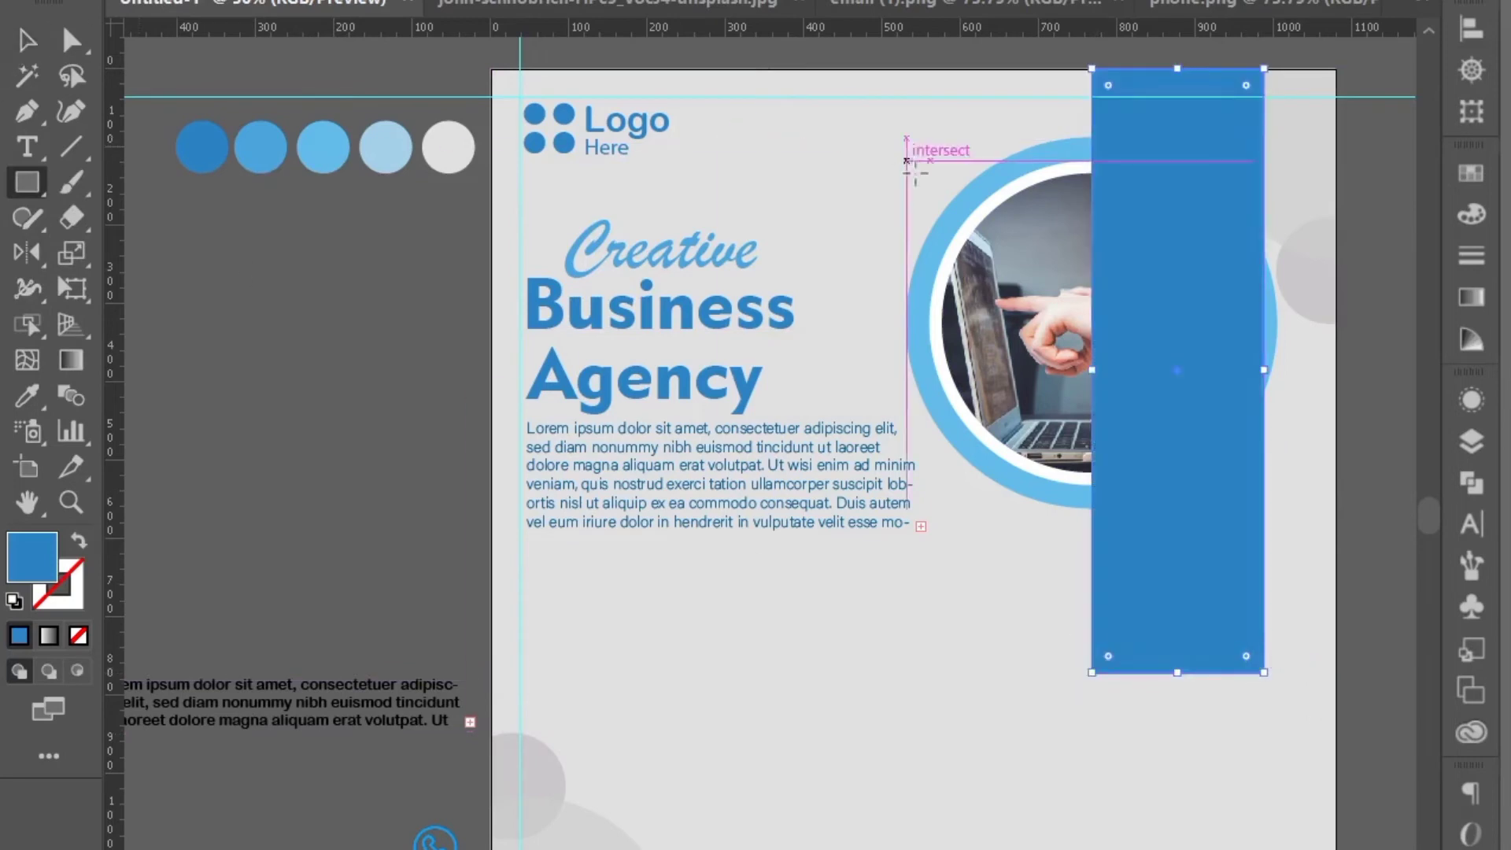
Step: Bring the laptop photo and its two ring circles to the front, above the blue rectangle
right_click(1046, 392)
mouse_move(1079, 556)
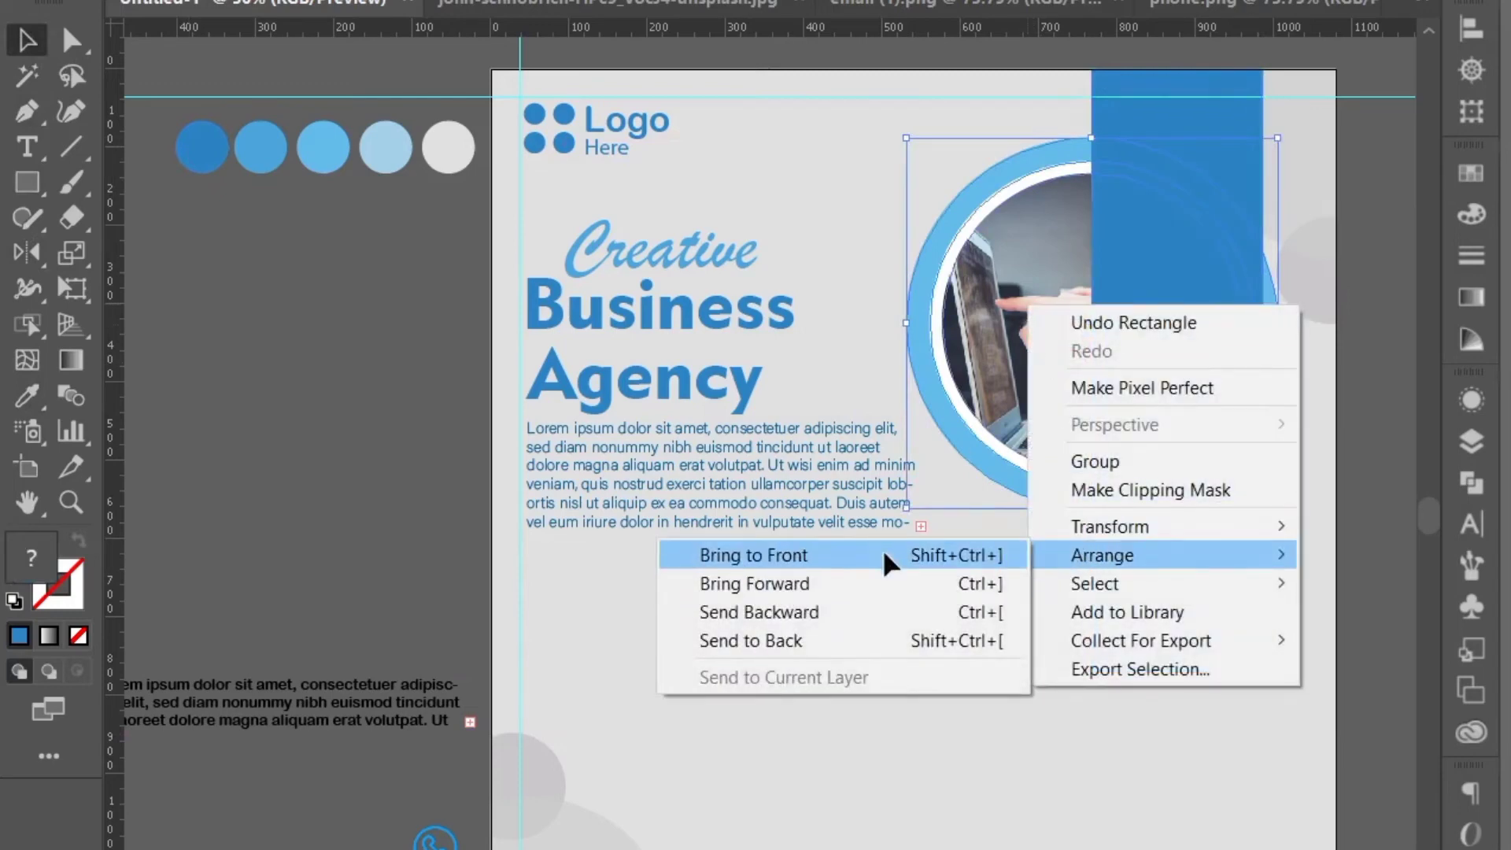
click(881, 555)
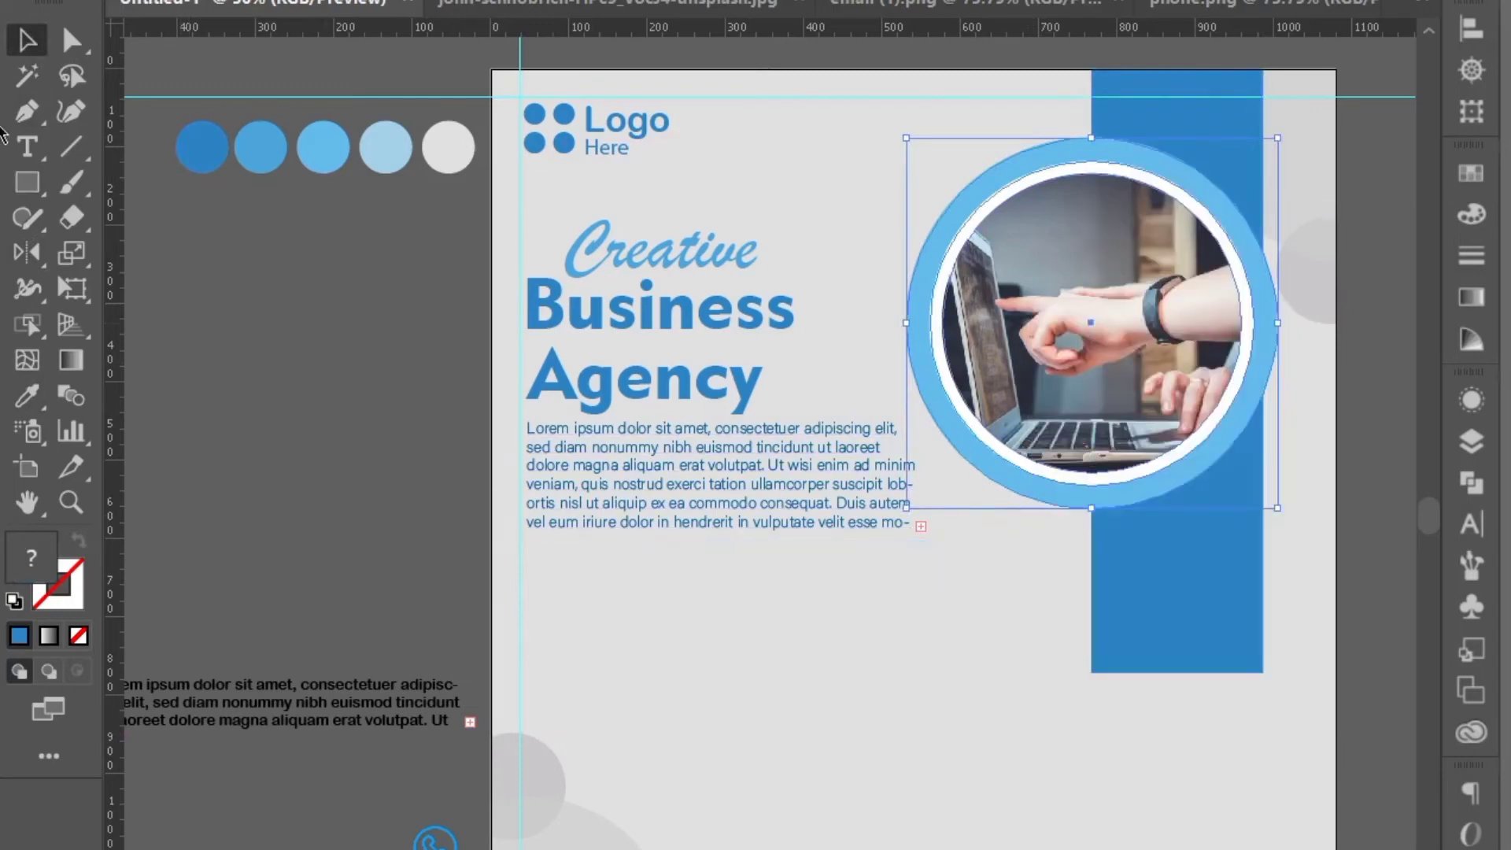
Step: Widen the blue rectangle to about 250 px and move it slightly to the left behind the photo
click(1185, 622)
mouse_move(1266, 374)
mouse_down()
mouse_move(1252, 389)
mouse_move(1290, 385)
mouse_up()
drag(1289, 563, 1200, 573)
Step: Move the circular laptop photo with its rings slightly down and to the right, and deselect it
click(1017, 366)
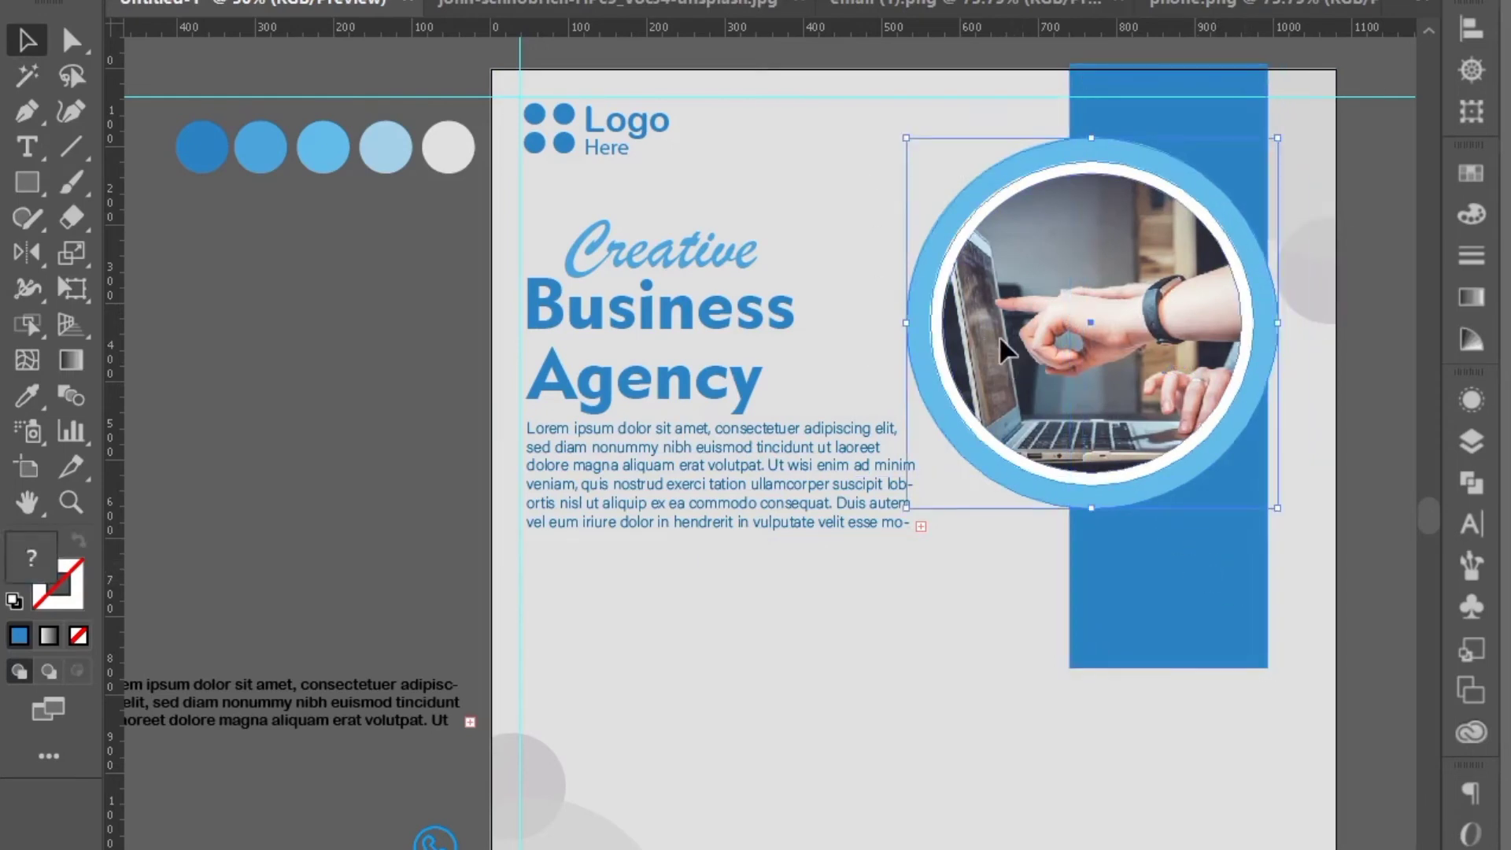
drag(1003, 350, 977, 290)
click(1116, 725)
click(889, 163)
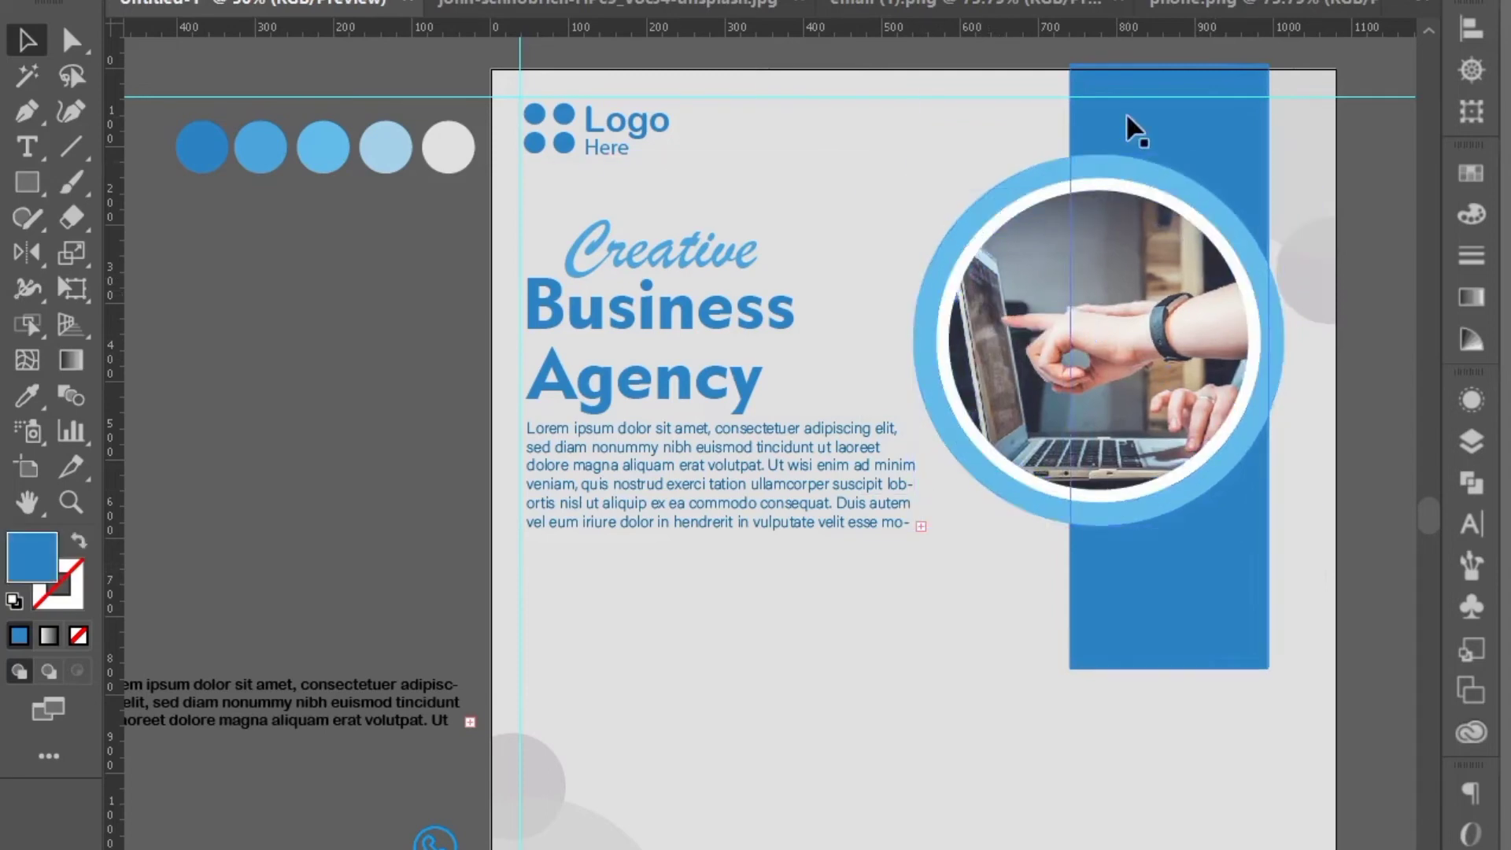
Step: Align the blue rectangle's top with the artboard edge, fully round its two bottom corners, and deselect it
click(1126, 112)
drag(1170, 61, 1170, 67)
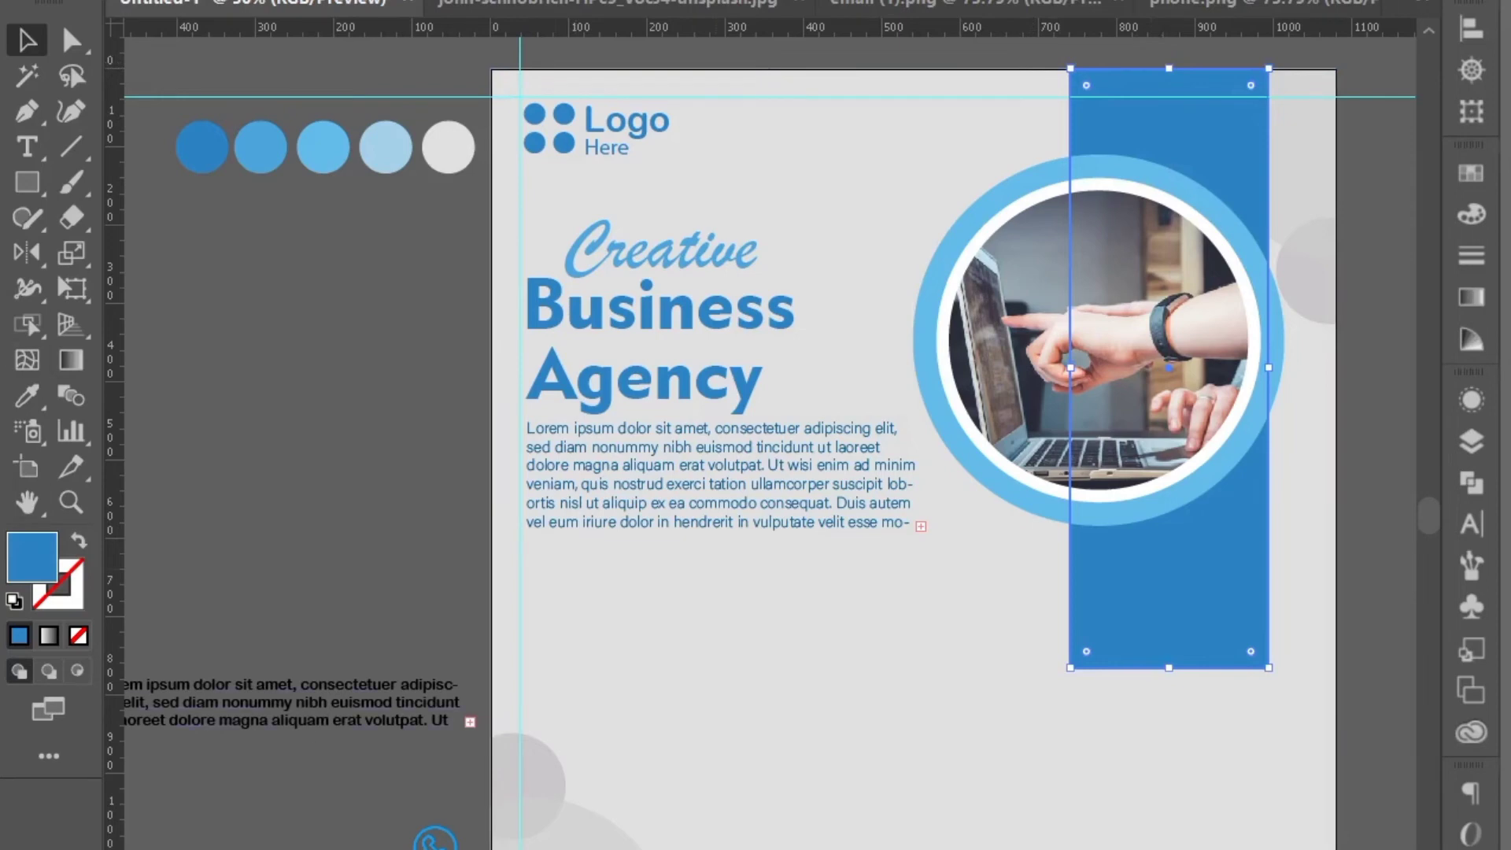
click(71, 40)
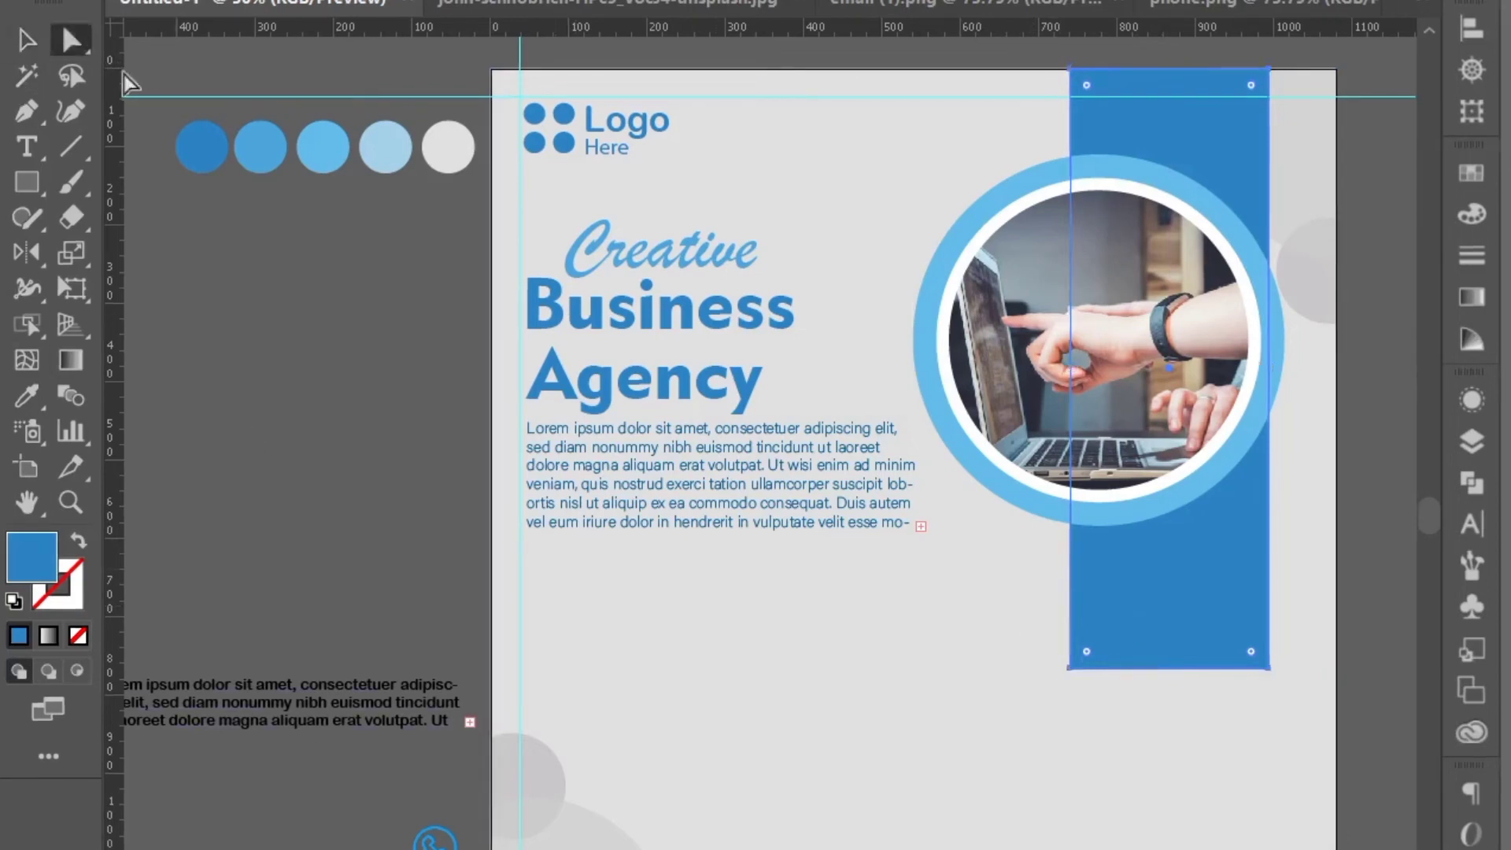
drag(1276, 710, 1073, 626)
drag(1196, 732, 954, 648)
drag(1276, 712, 998, 661)
drag(1032, 713, 1254, 664)
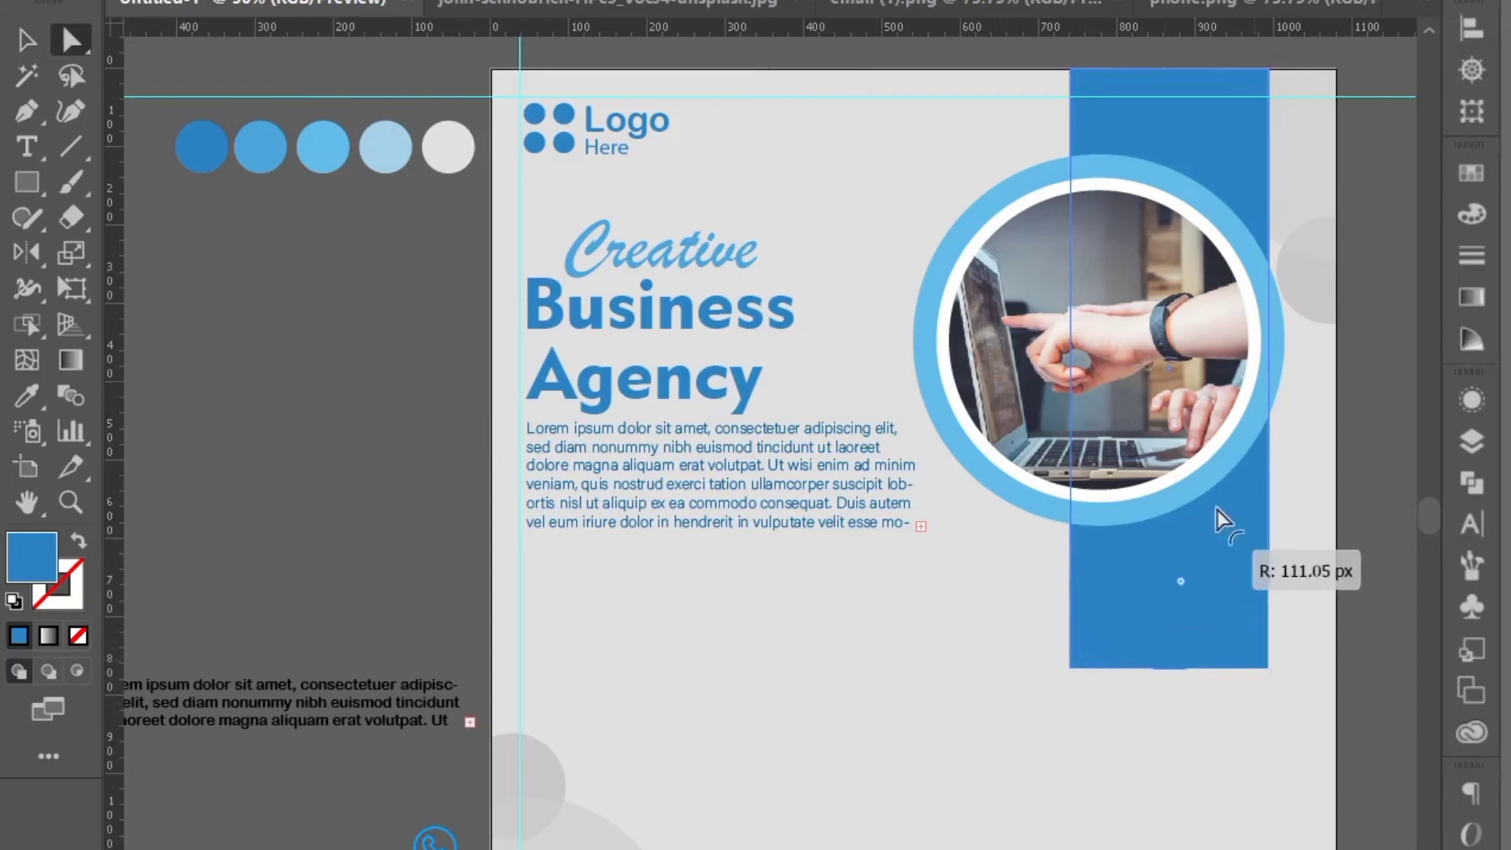
drag(1006, 405, 994, 395)
click(26, 39)
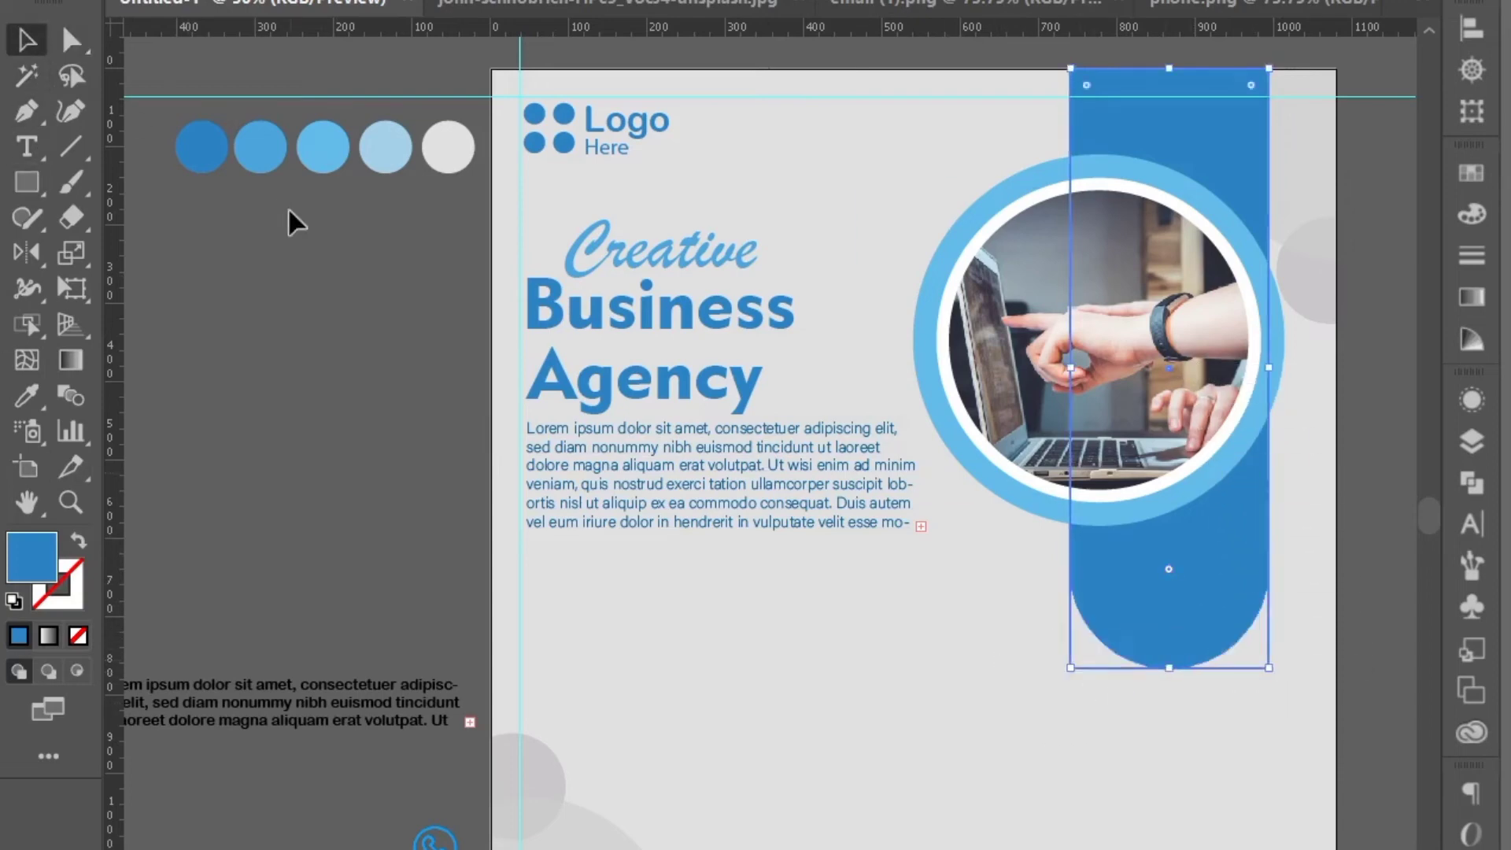
click(819, 678)
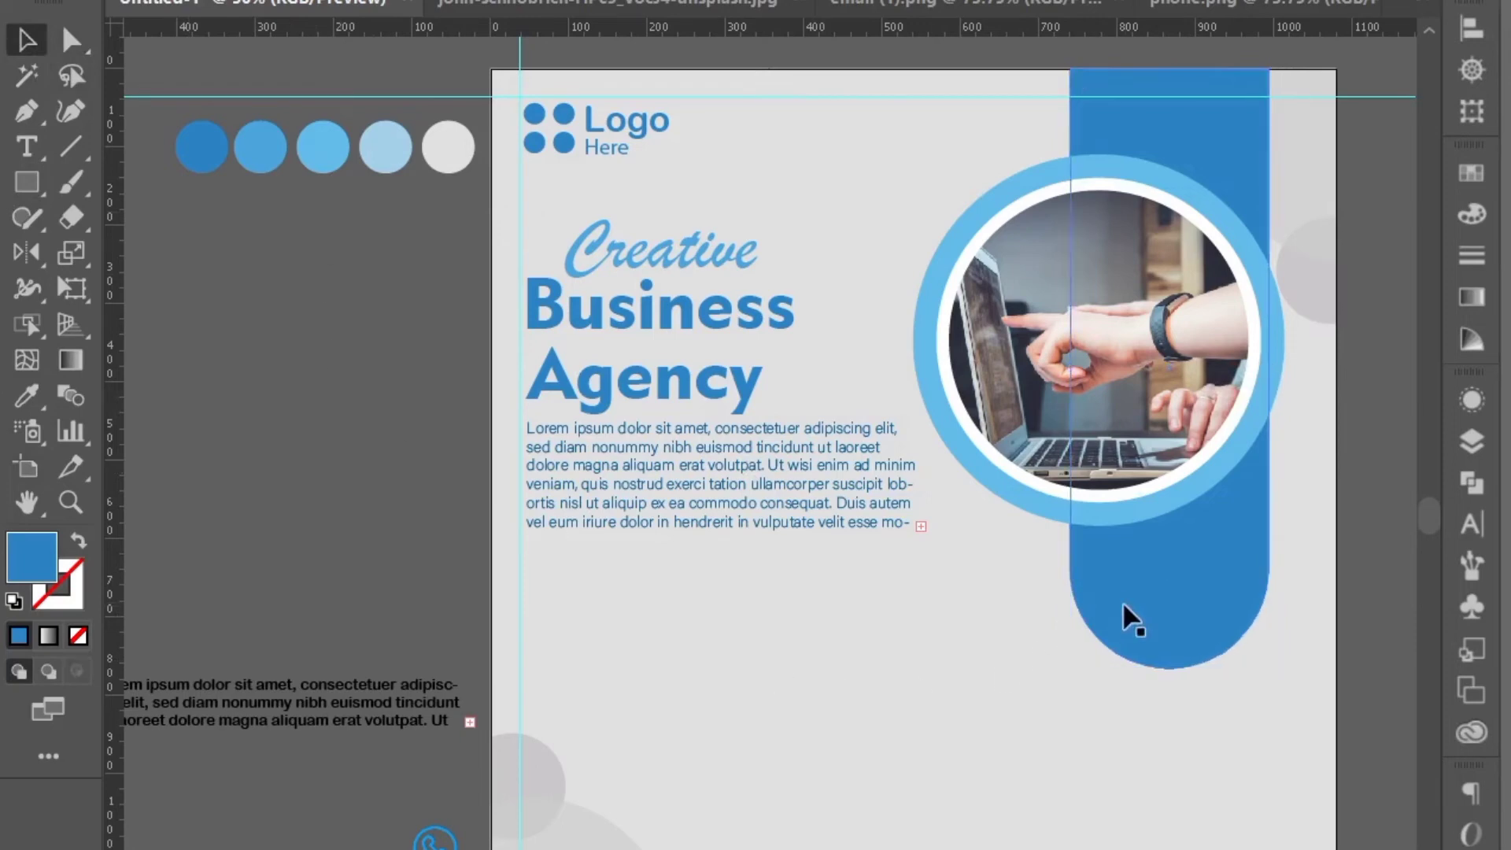
Step: Apply a linear gradient to the rounded rectangle and set its starting color stop to the dark blue of the first swatch circle
click(1169, 598)
click(48, 636)
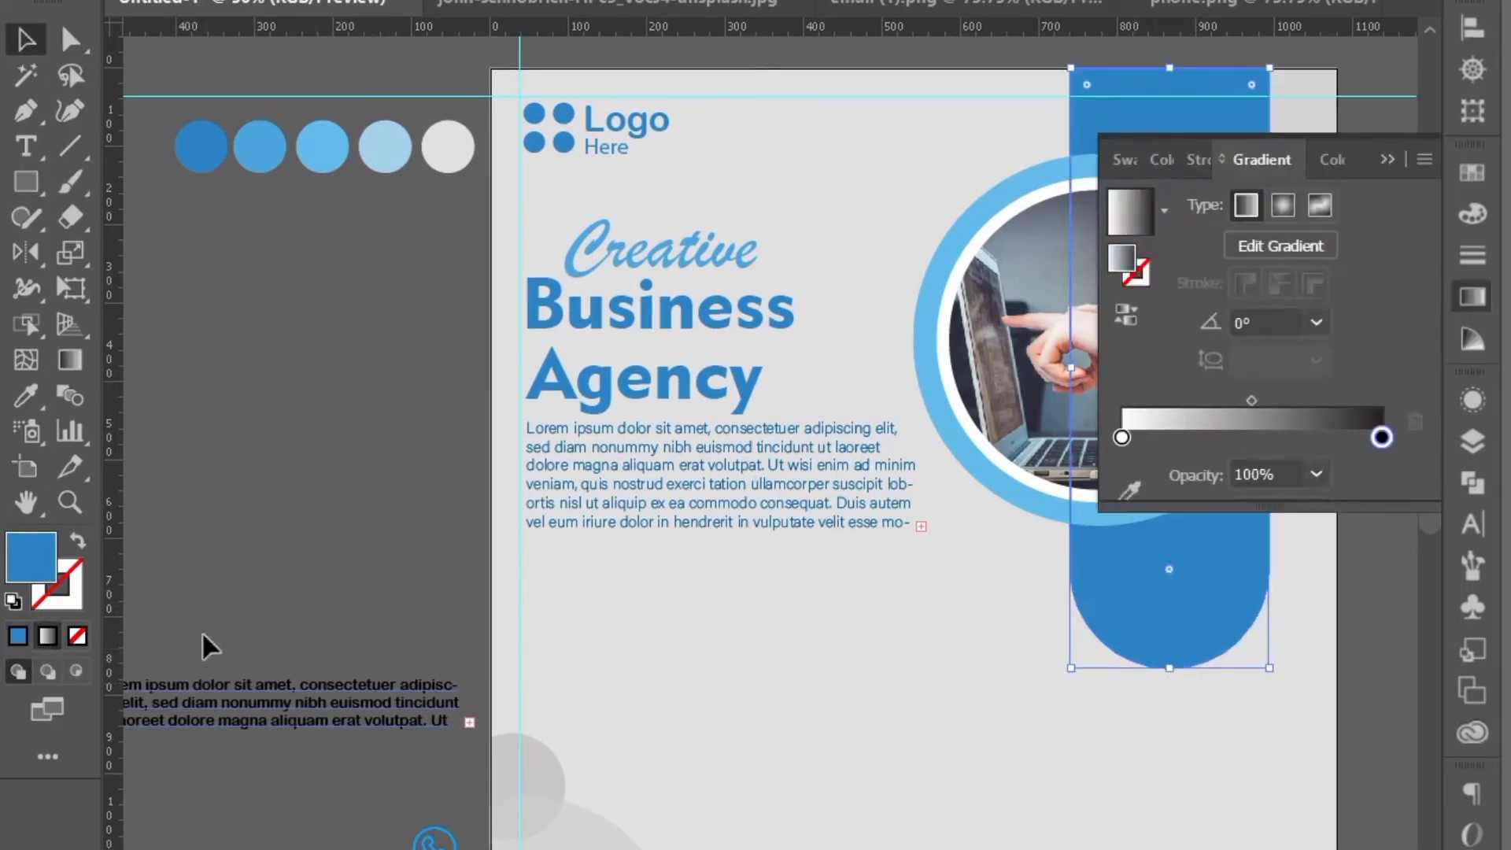
click(26, 396)
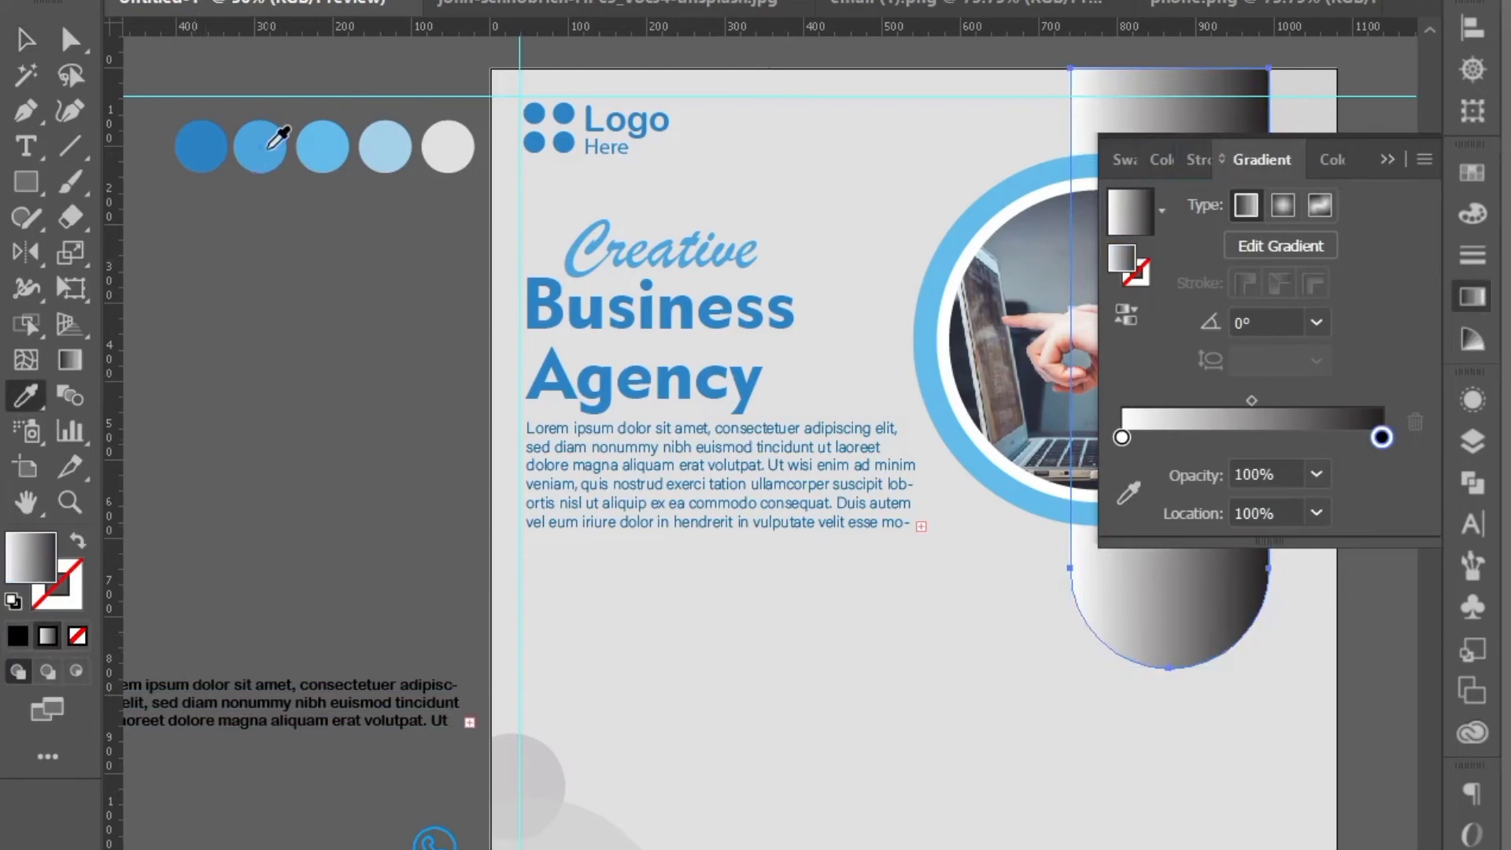
click(201, 157)
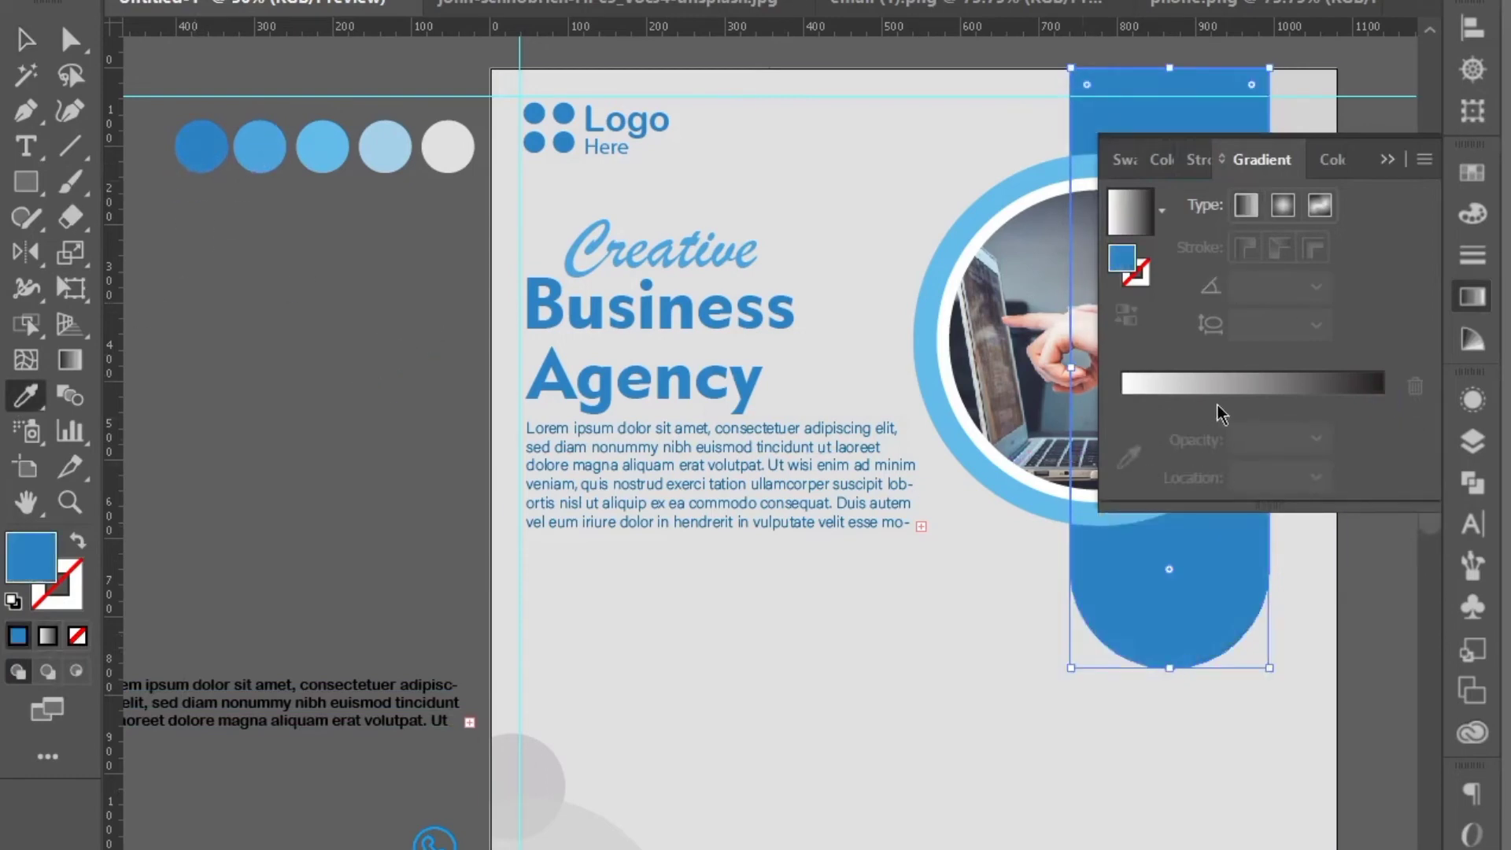
click(1133, 418)
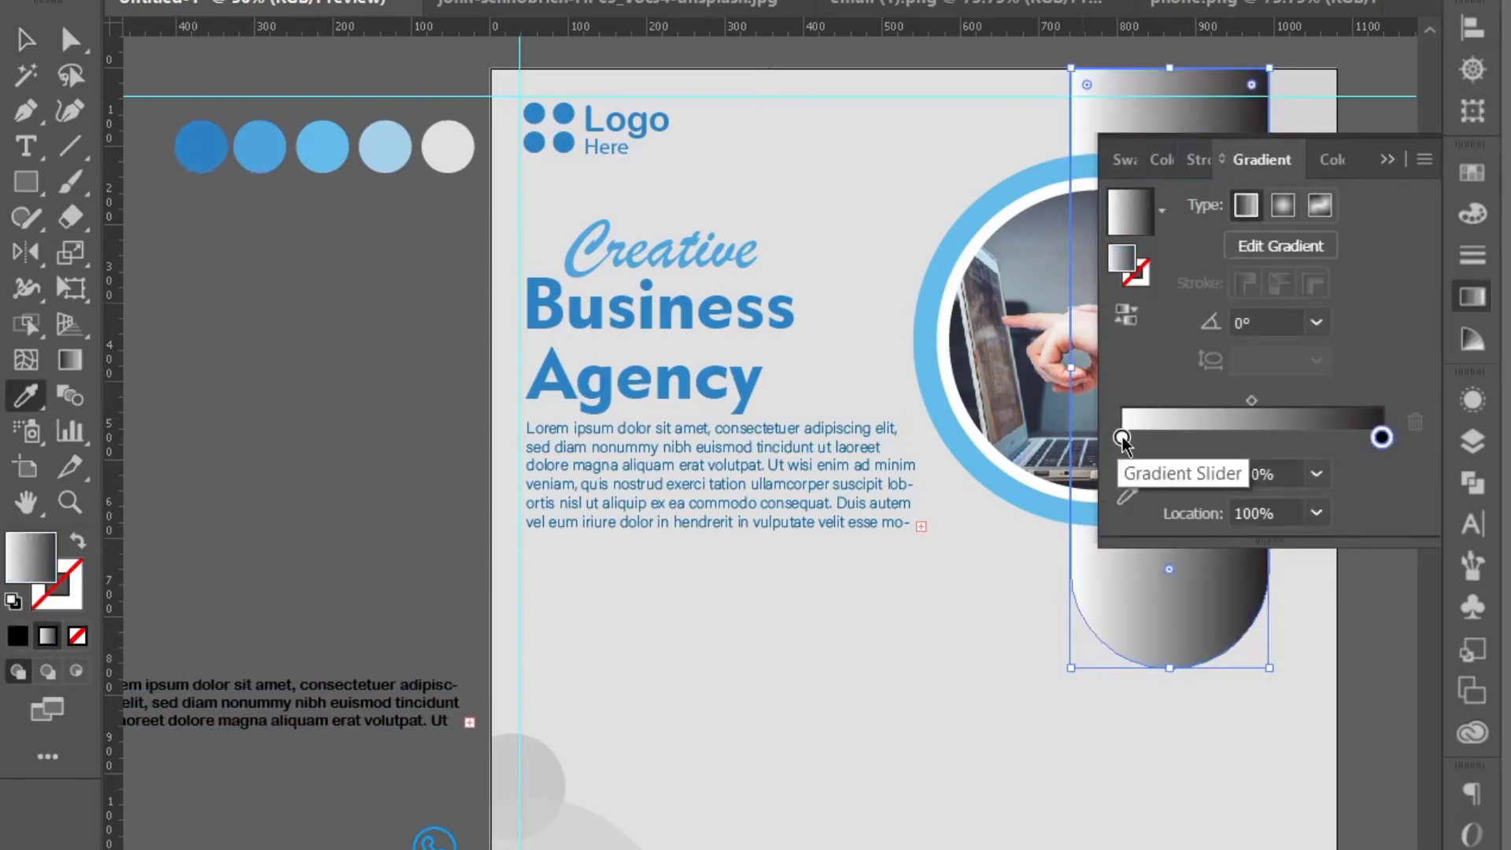
click(1122, 439)
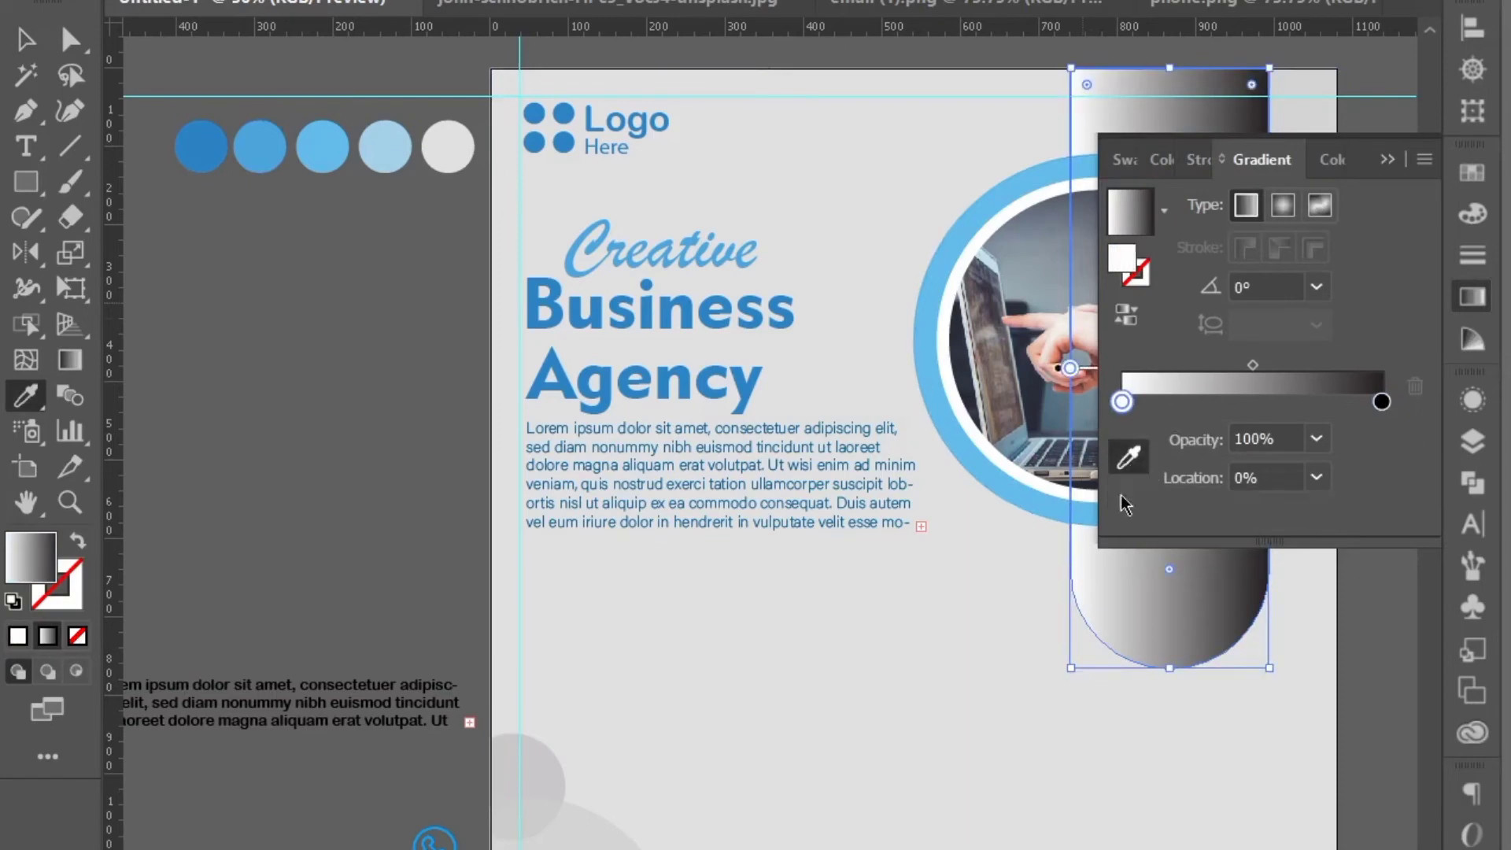
click(1129, 456)
click(227, 156)
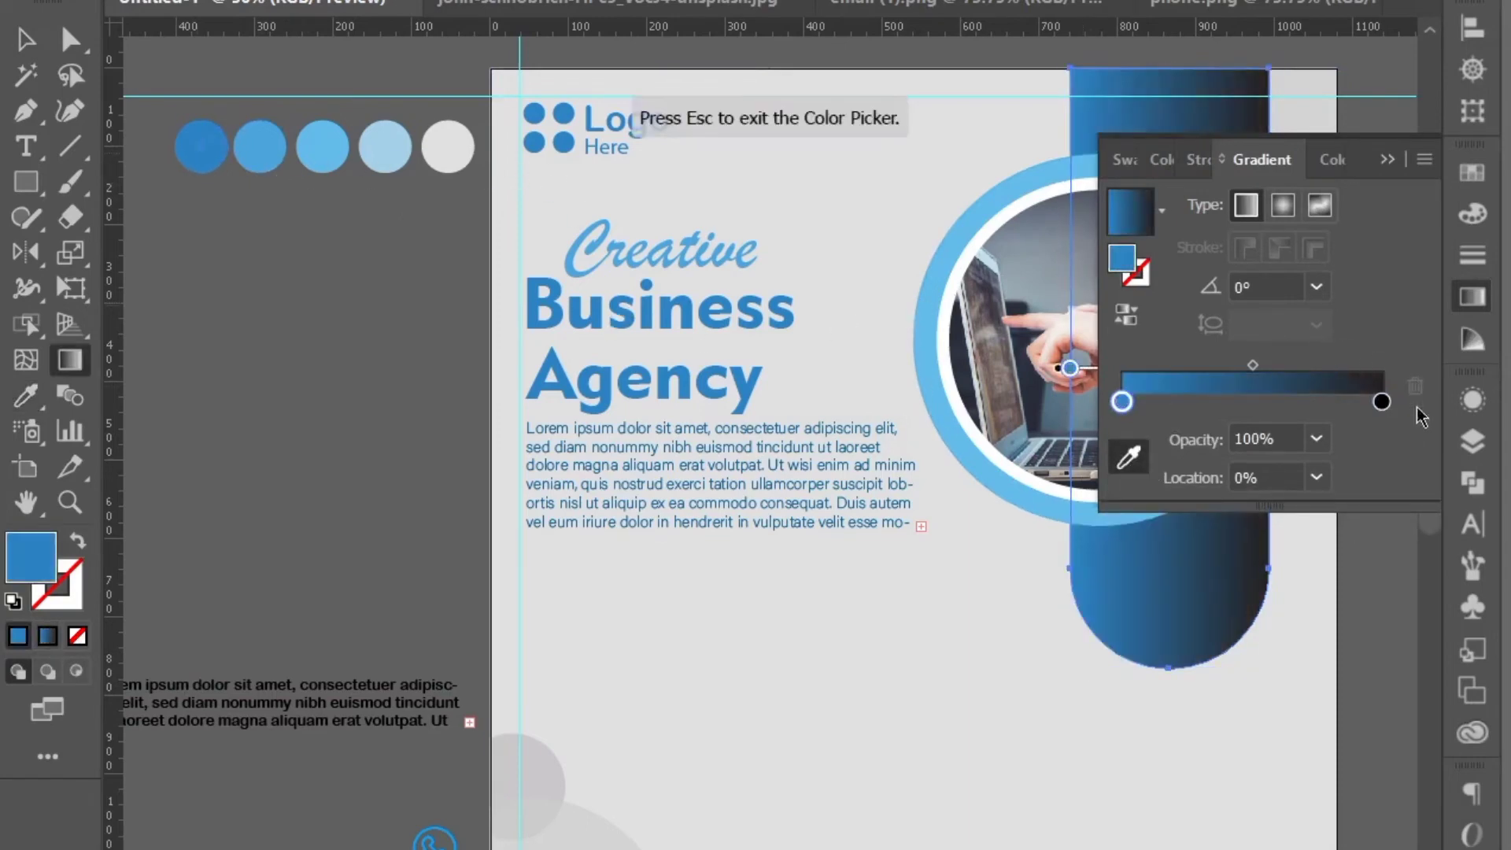
Step: Set the gradient's end color stop to the bright sky blue of the third swatch circle
click(1381, 401)
click(1132, 460)
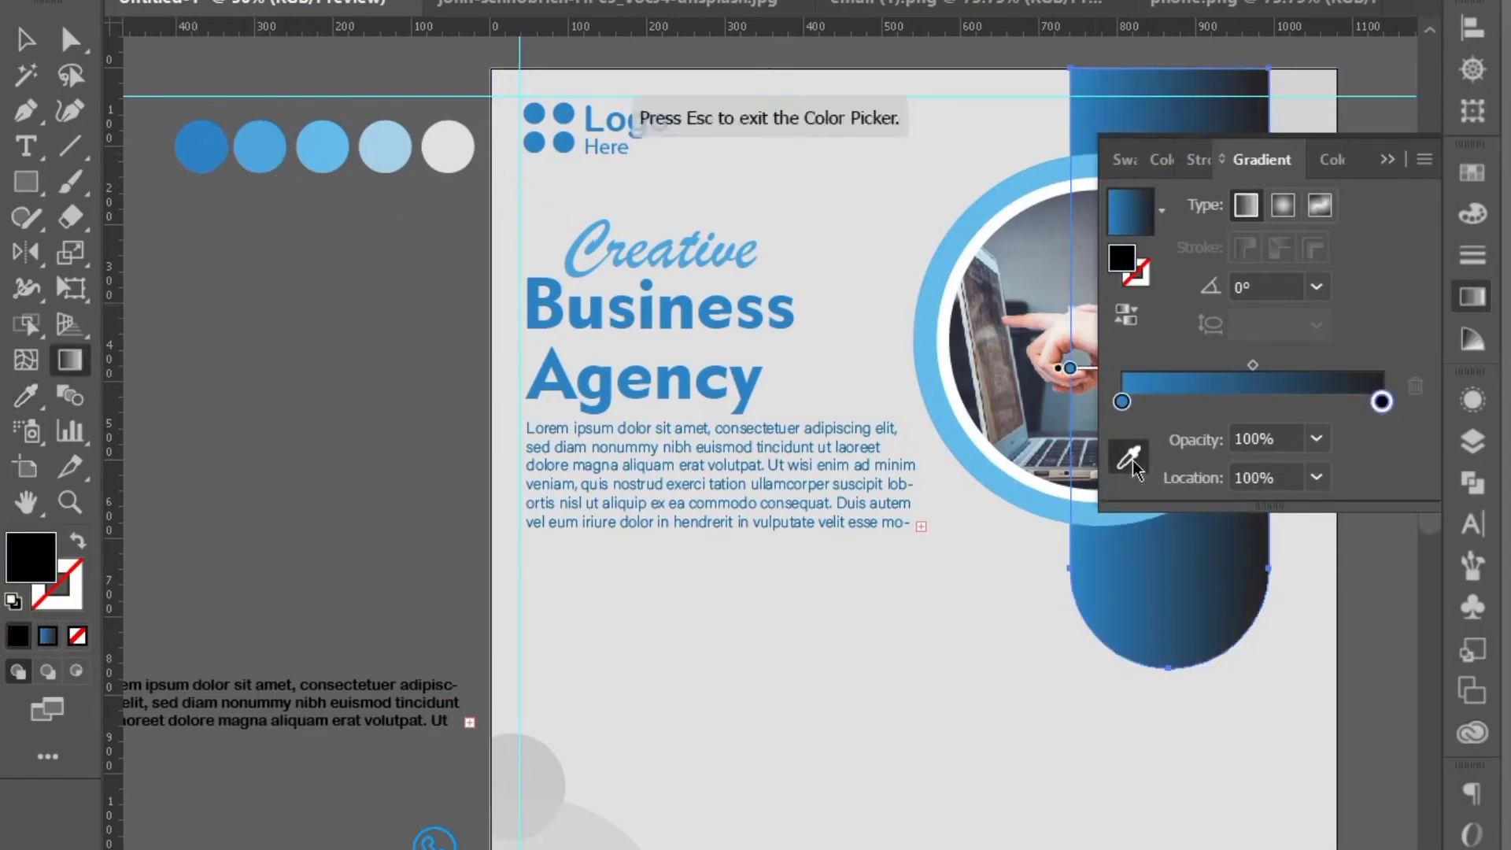
click(383, 138)
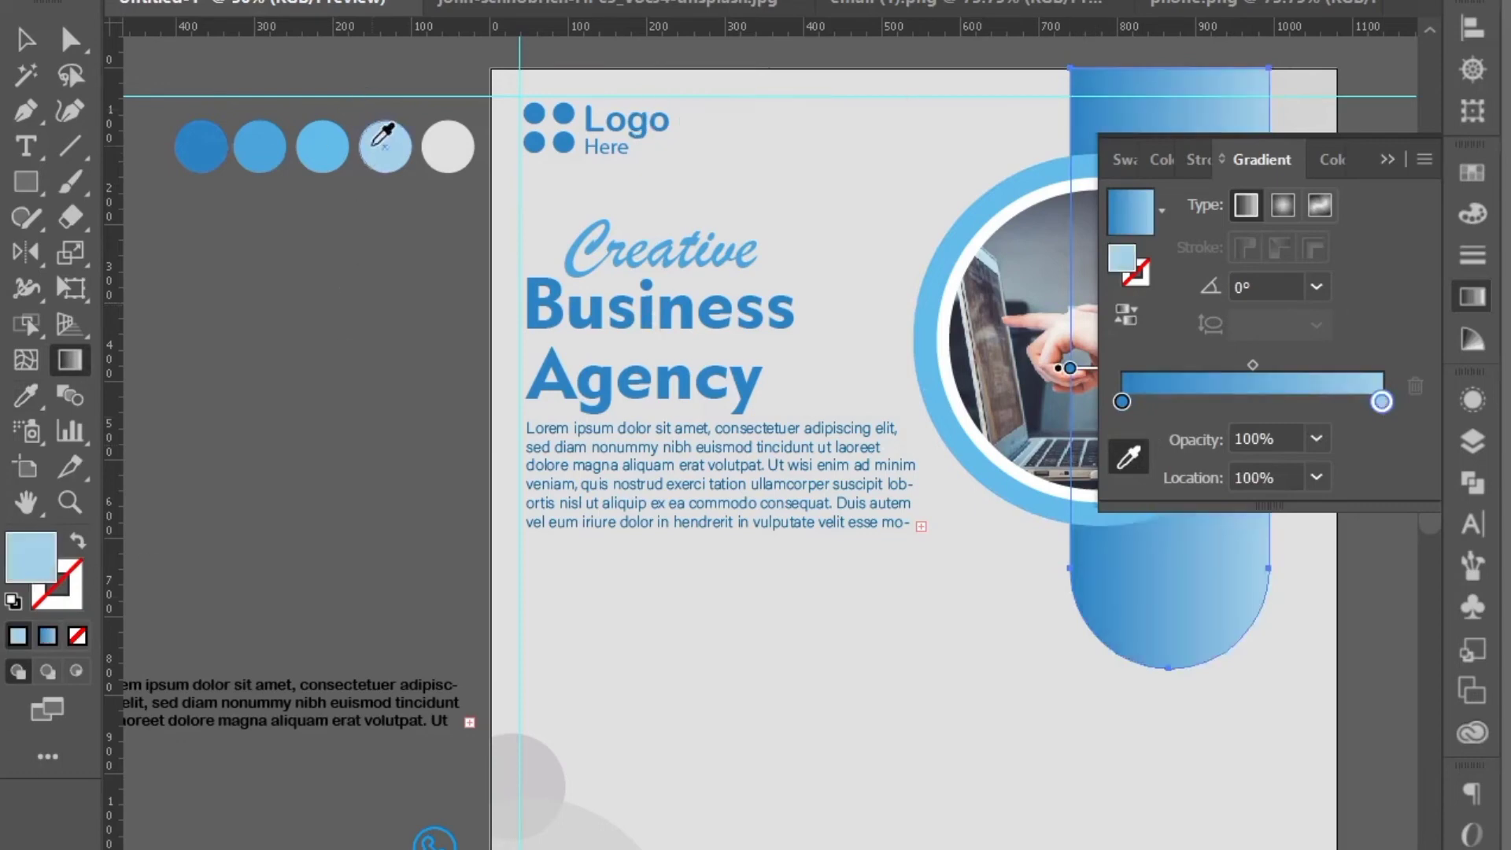
click(323, 154)
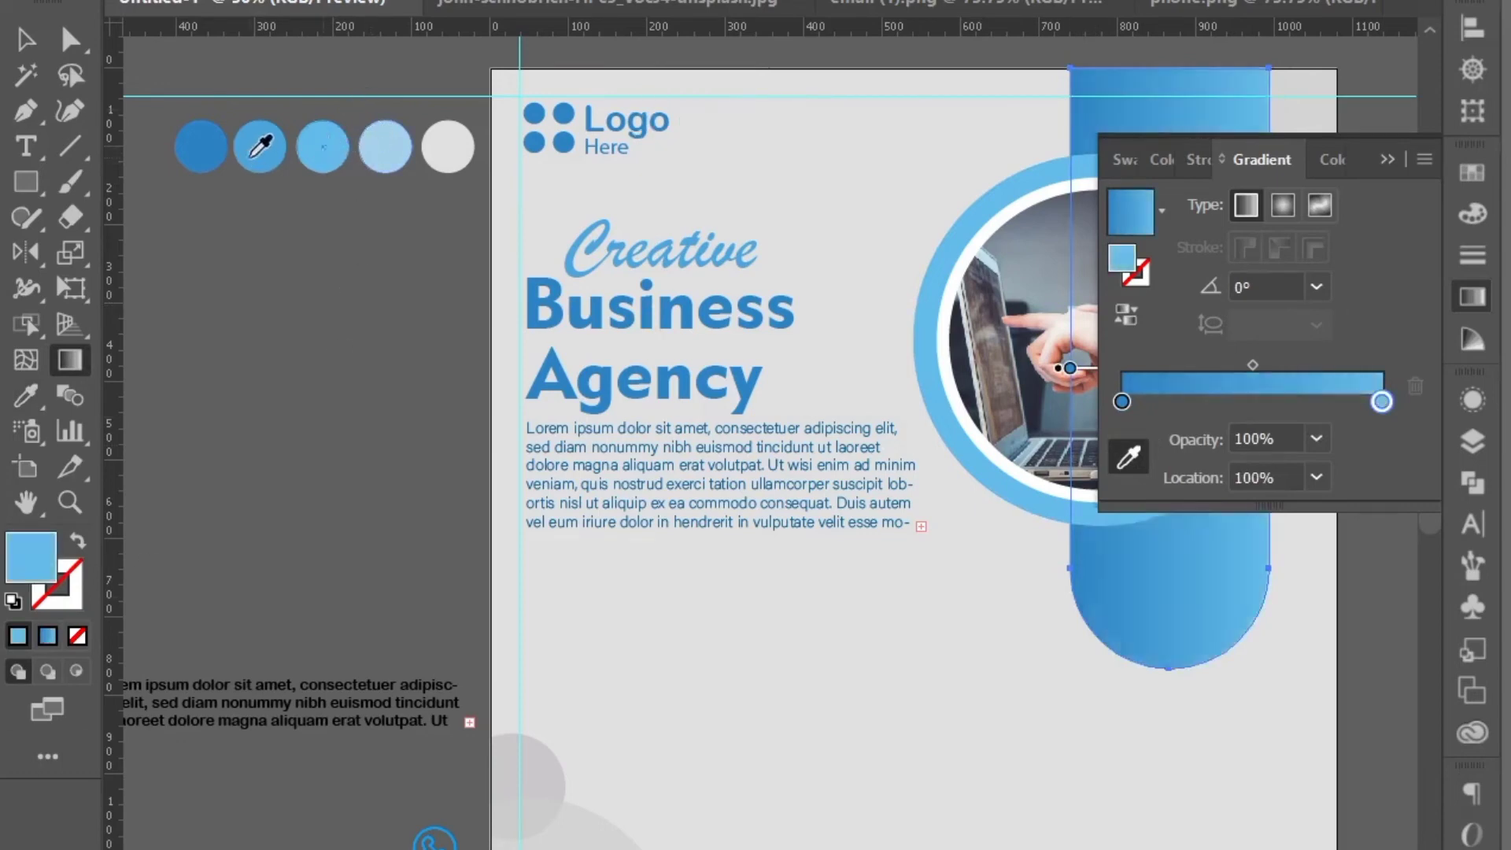
click(253, 152)
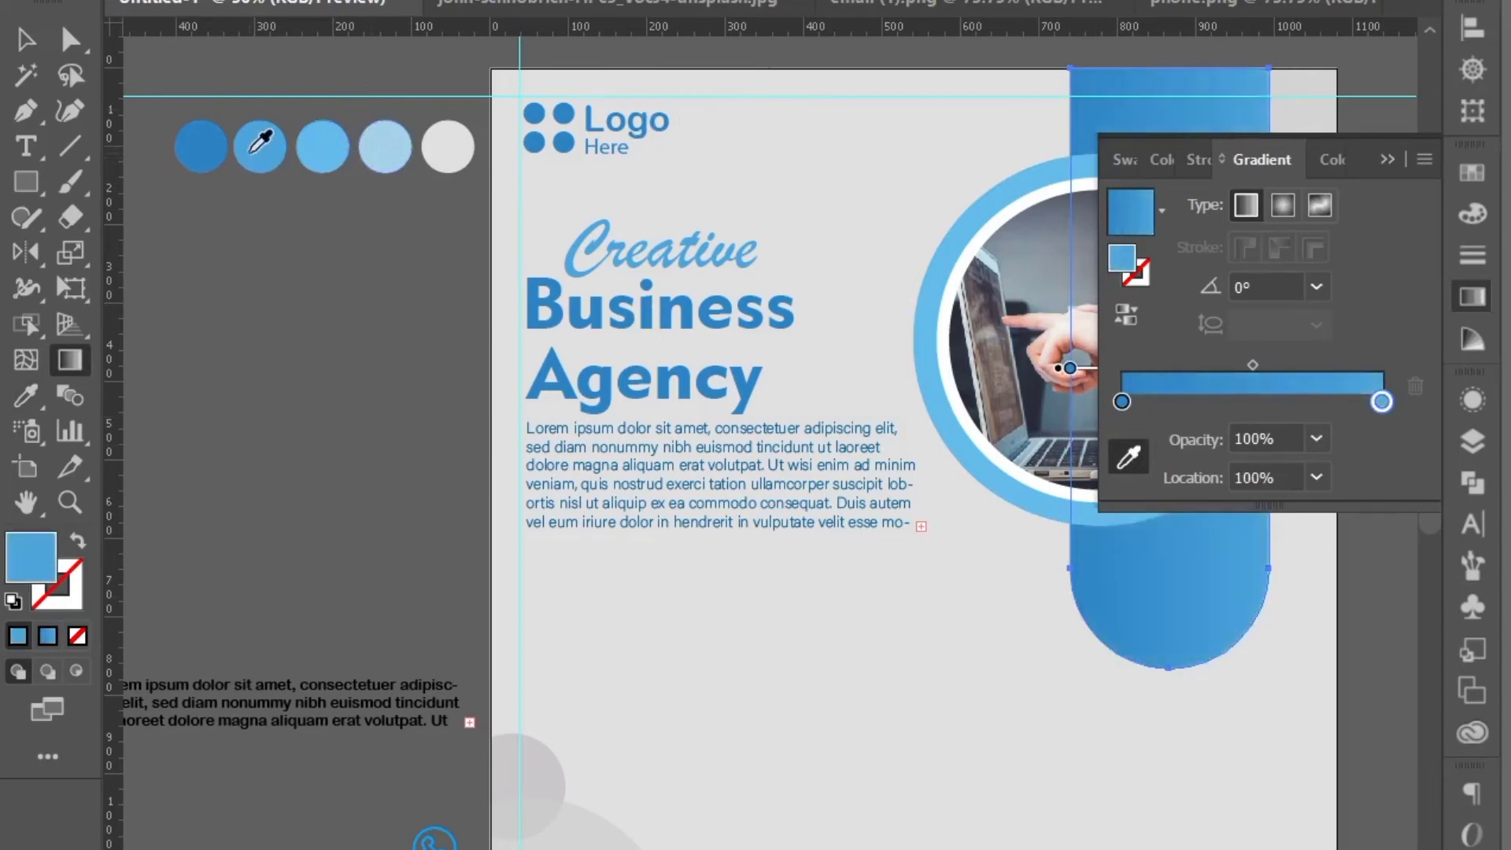
click(319, 154)
Step: Shift the gradient's midpoint to 62.63% and deselect the rounded rectangle
drag(1254, 366, 1288, 361)
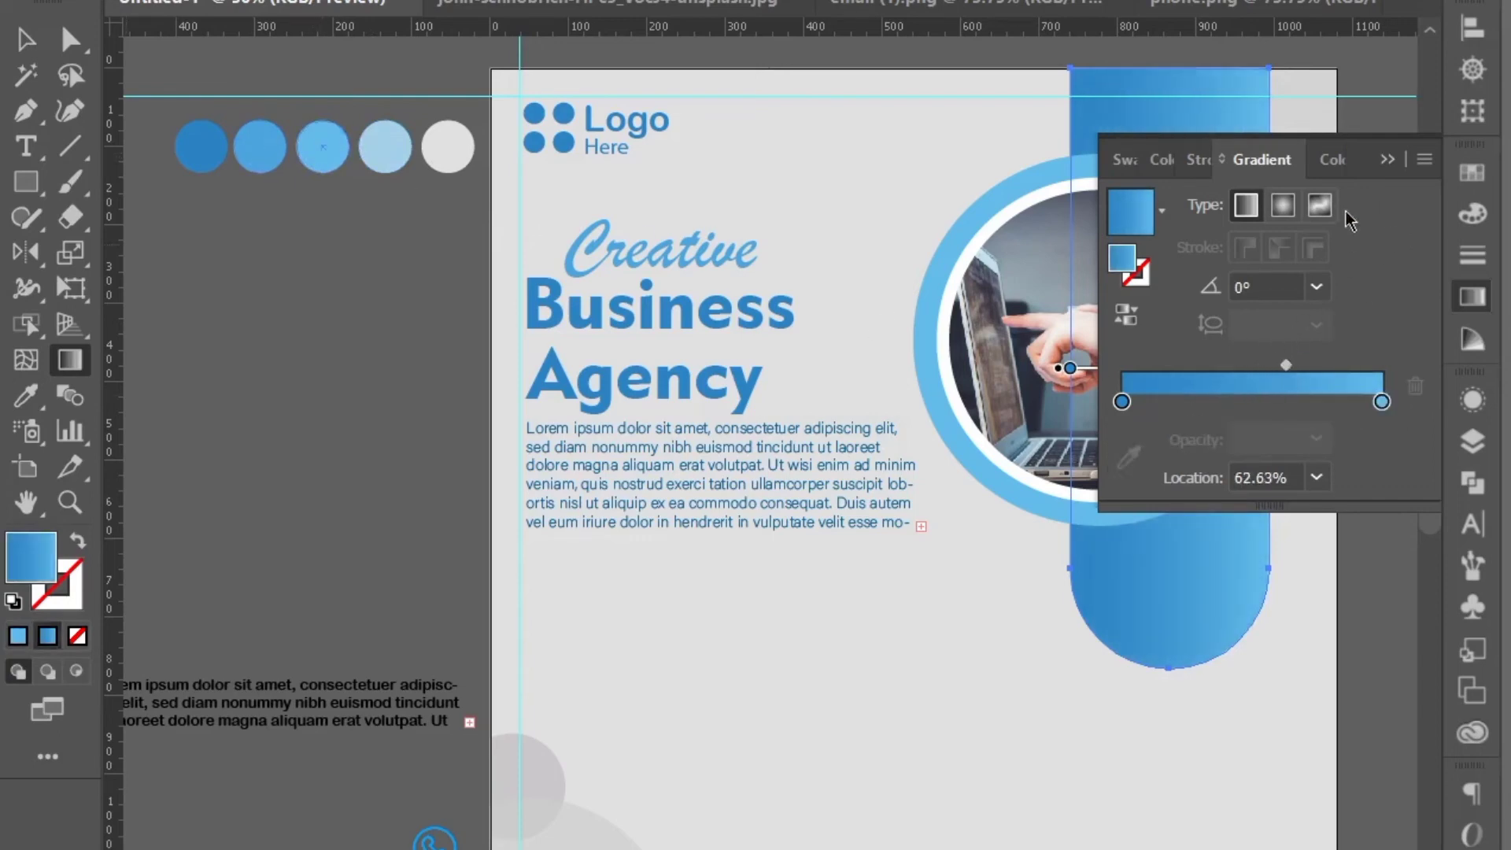
click(1383, 158)
click(25, 38)
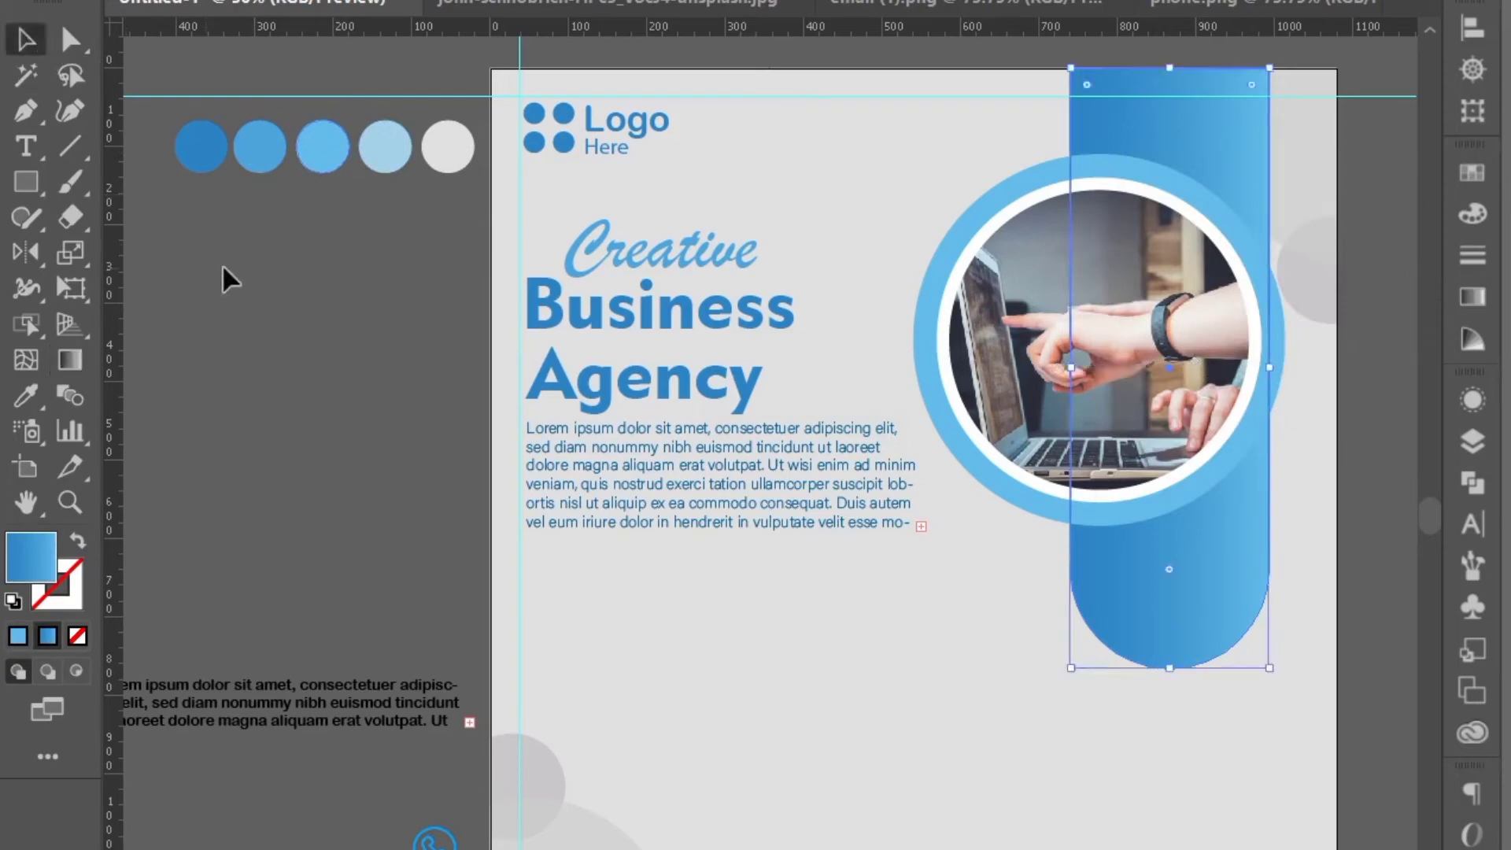
click(342, 427)
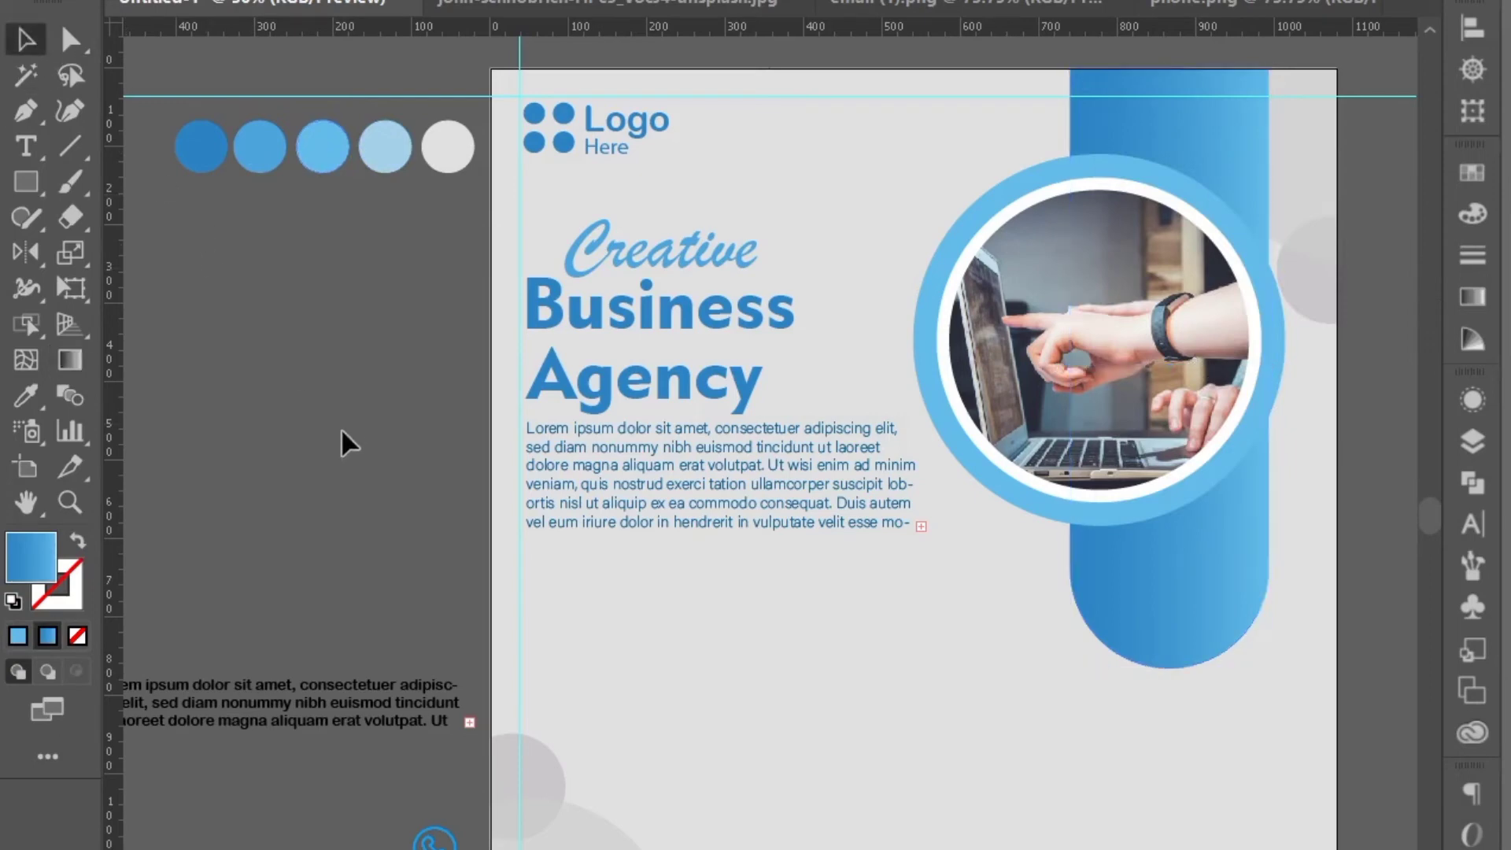
Step: Copy the rounded bar's blue gradient onto the outer circle behind the laptop photo and exit isolation
double_click(996, 189)
click(25, 397)
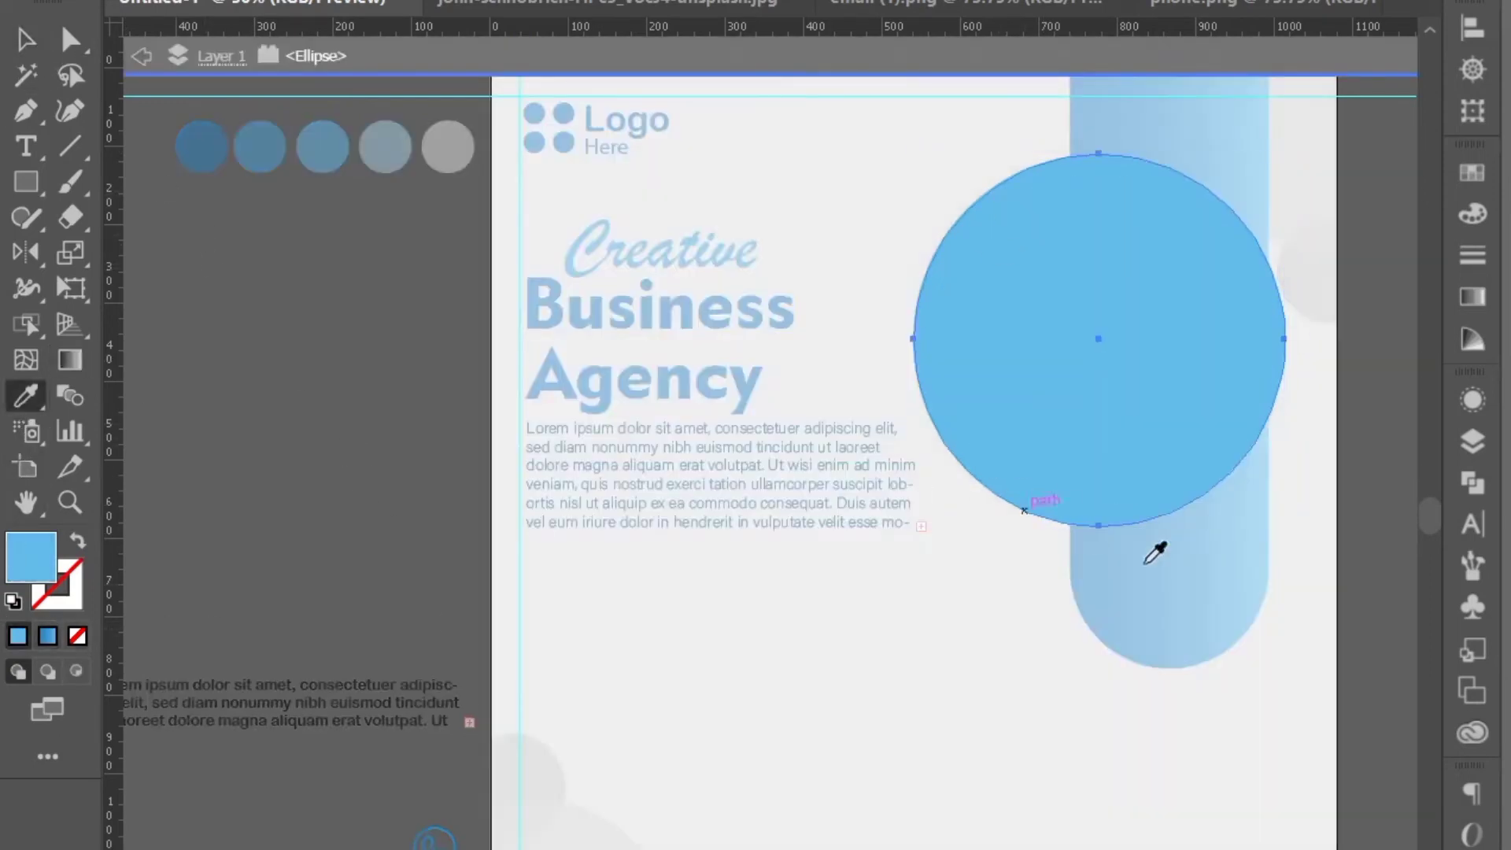
click(1165, 574)
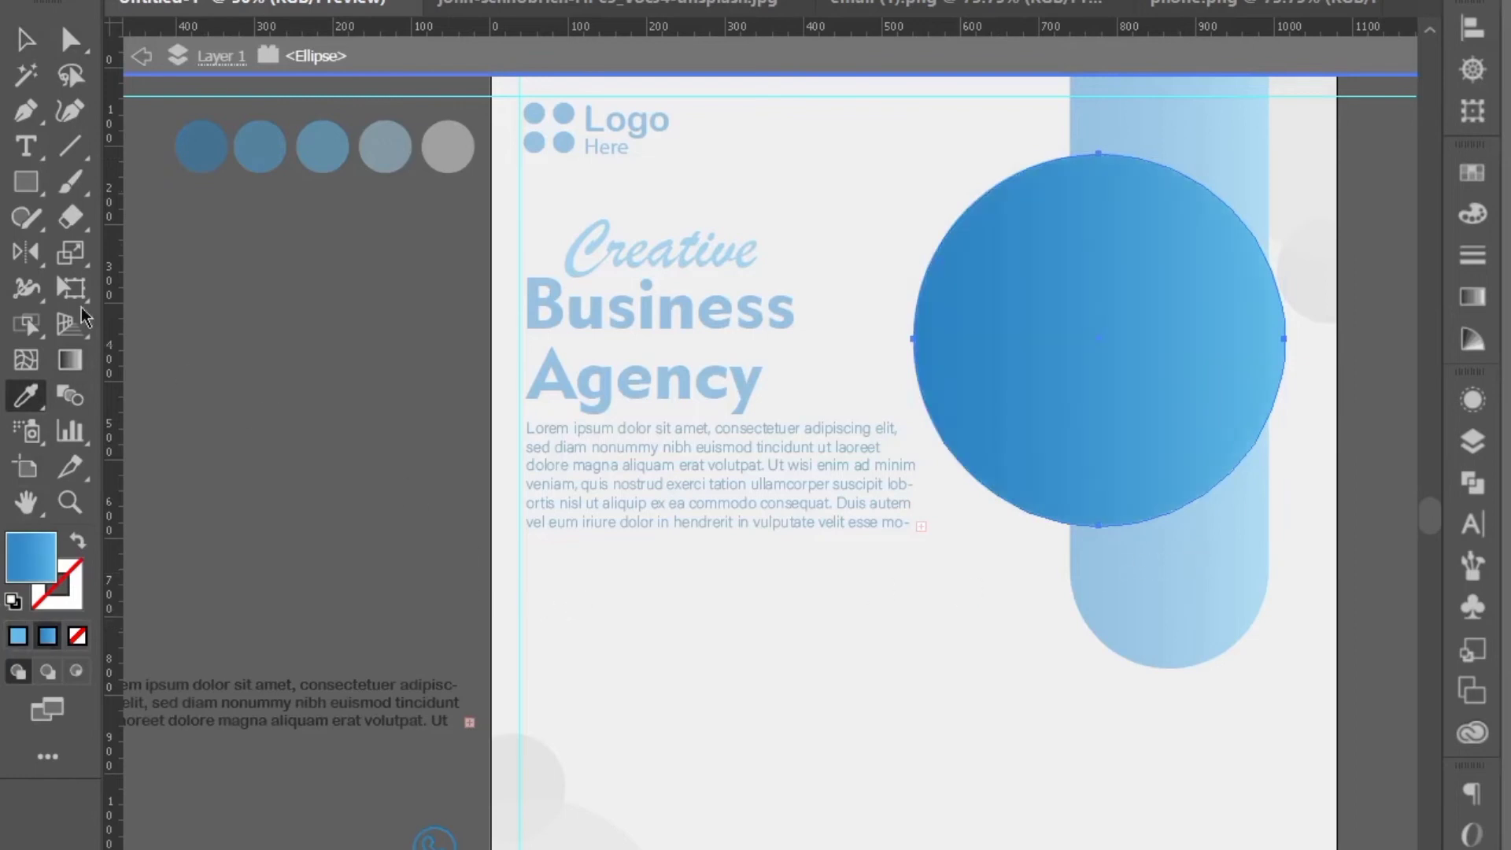
click(25, 39)
double_click(205, 157)
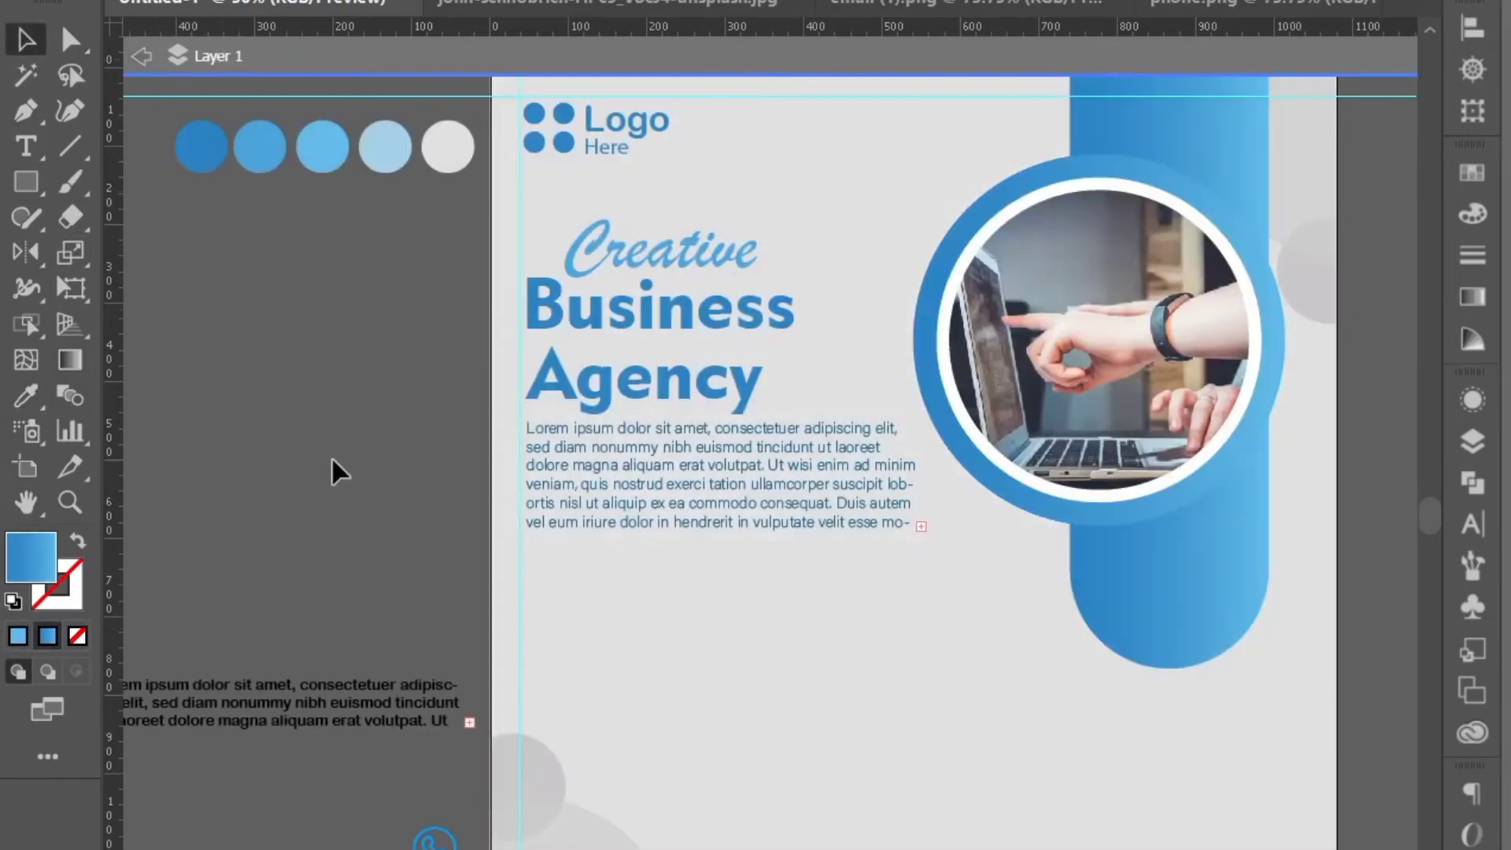
Step: Reverse the gradient direction on the outer circle behind the laptop photo and leave isolation
double_click(968, 236)
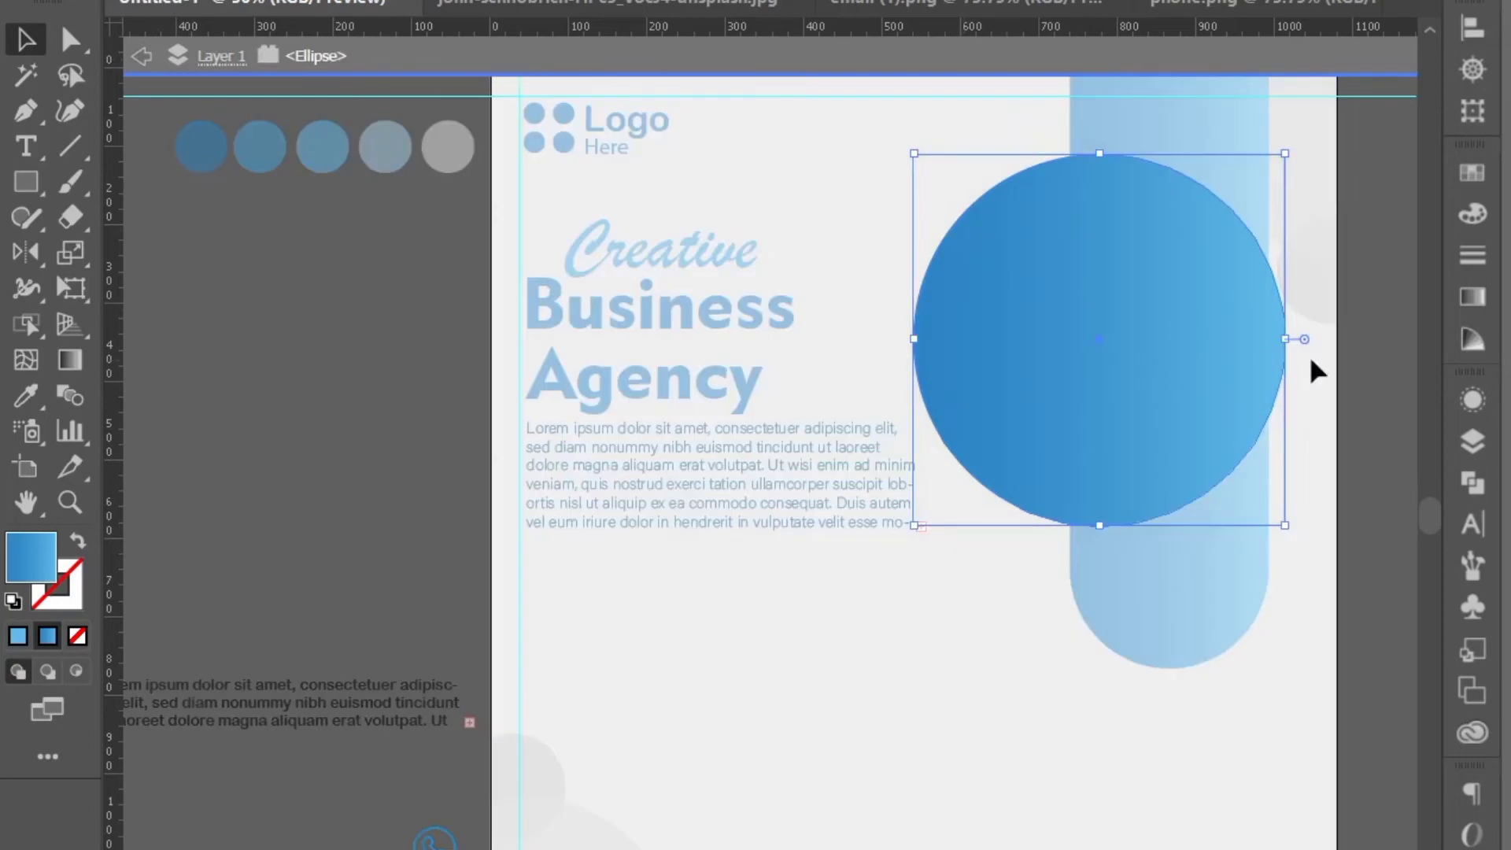
click(1469, 293)
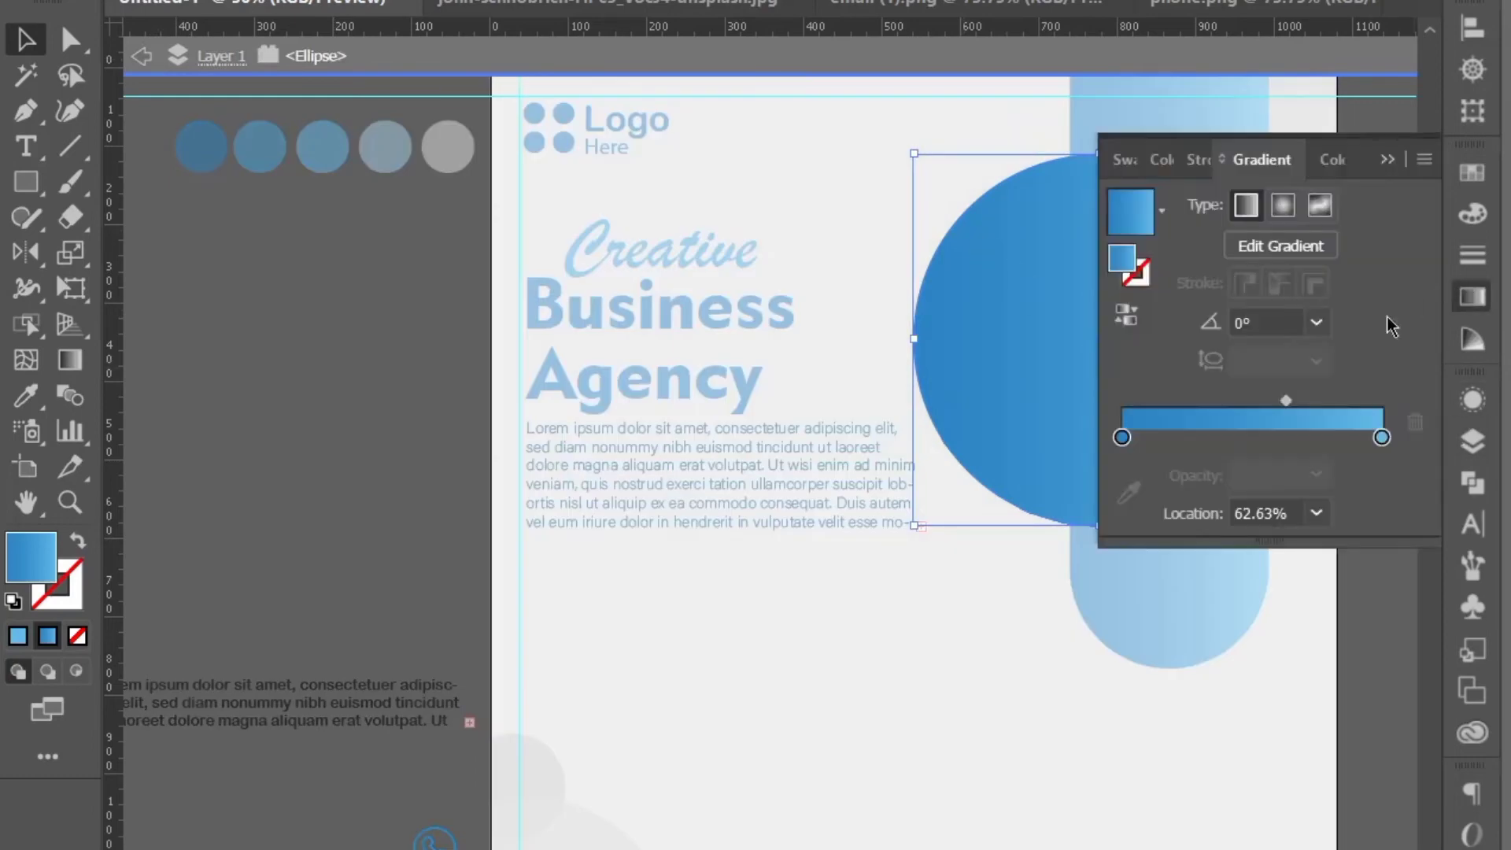
click(1126, 315)
click(1387, 161)
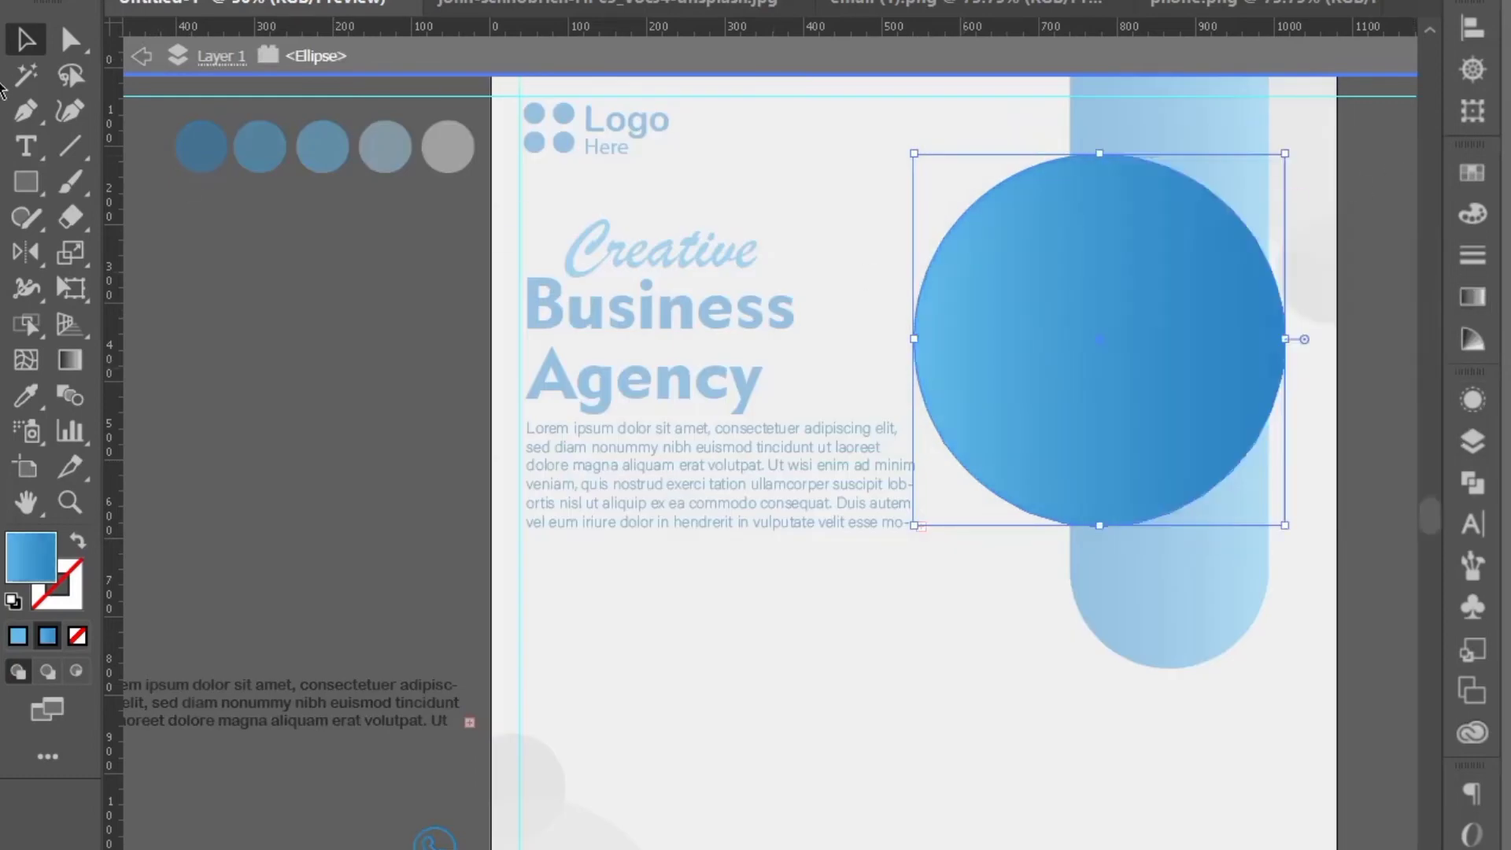
click(151, 59)
click(151, 59)
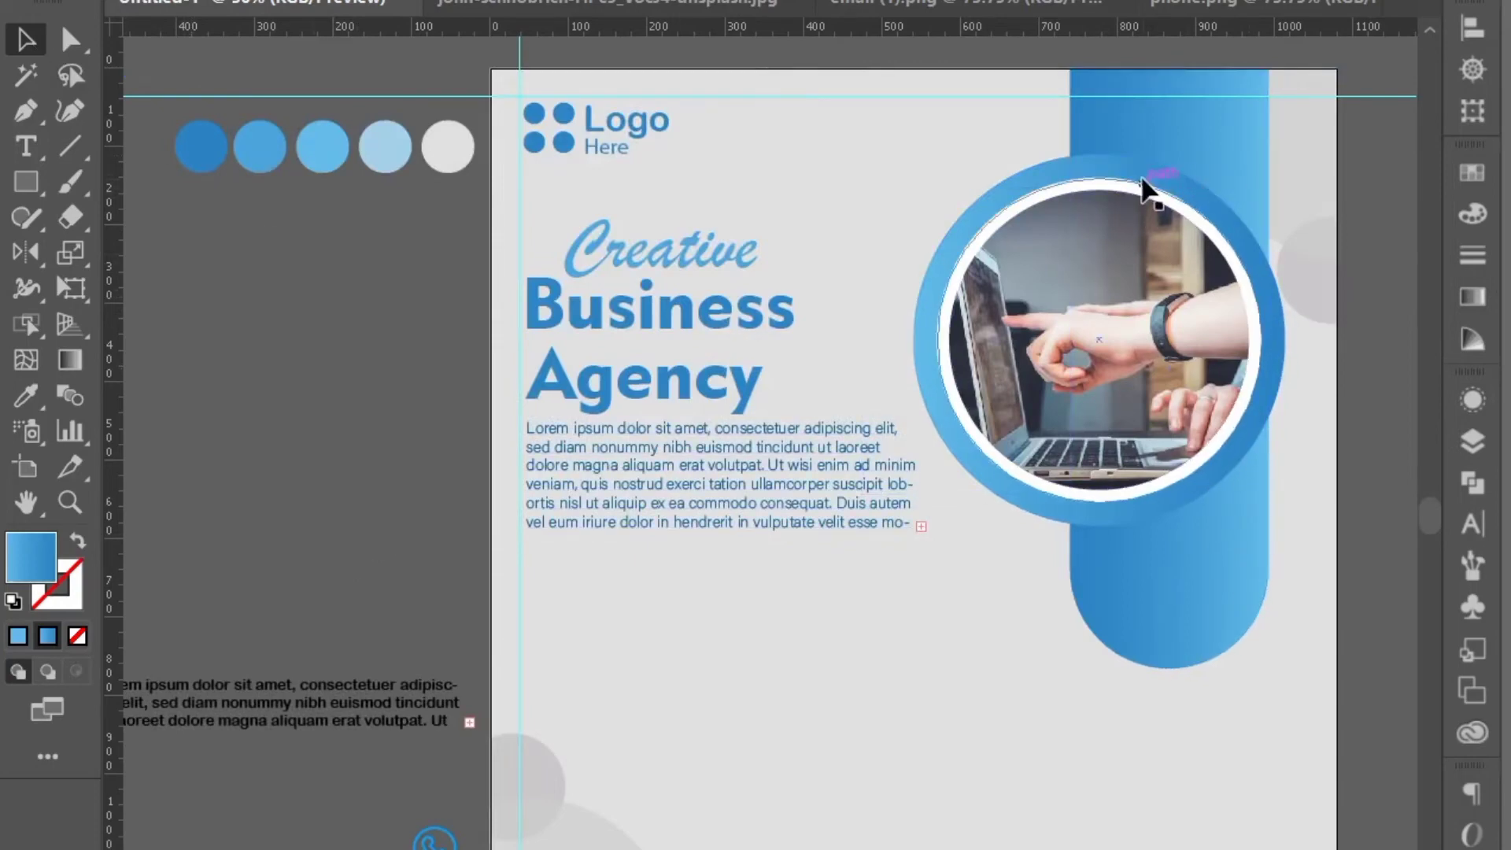
Step: Group the gradient ring, white ring and circular laptop photo, and deselect the group
click(975, 266)
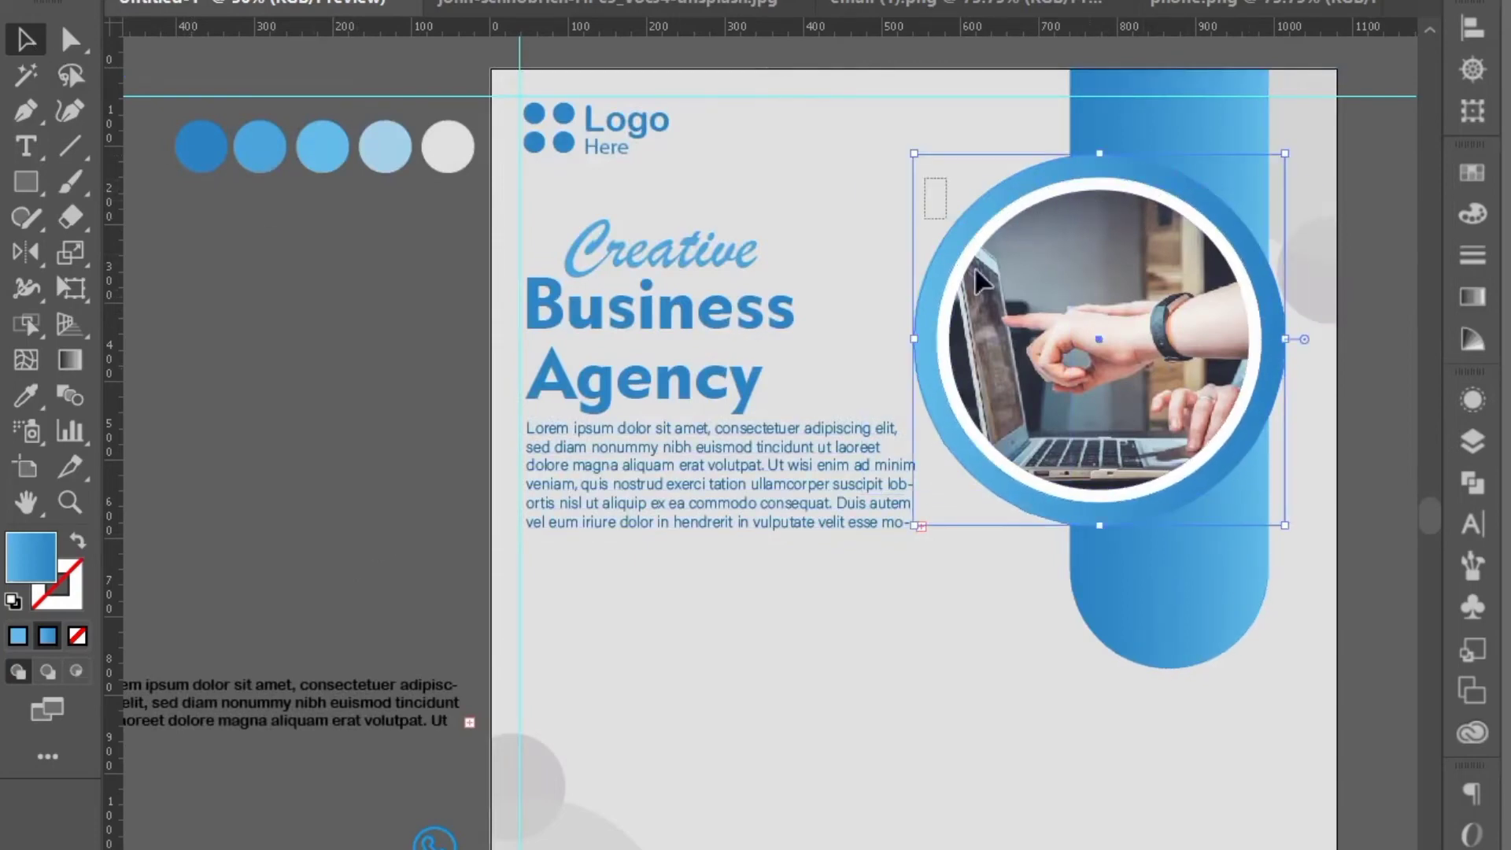
right_click(987, 296)
click(1055, 479)
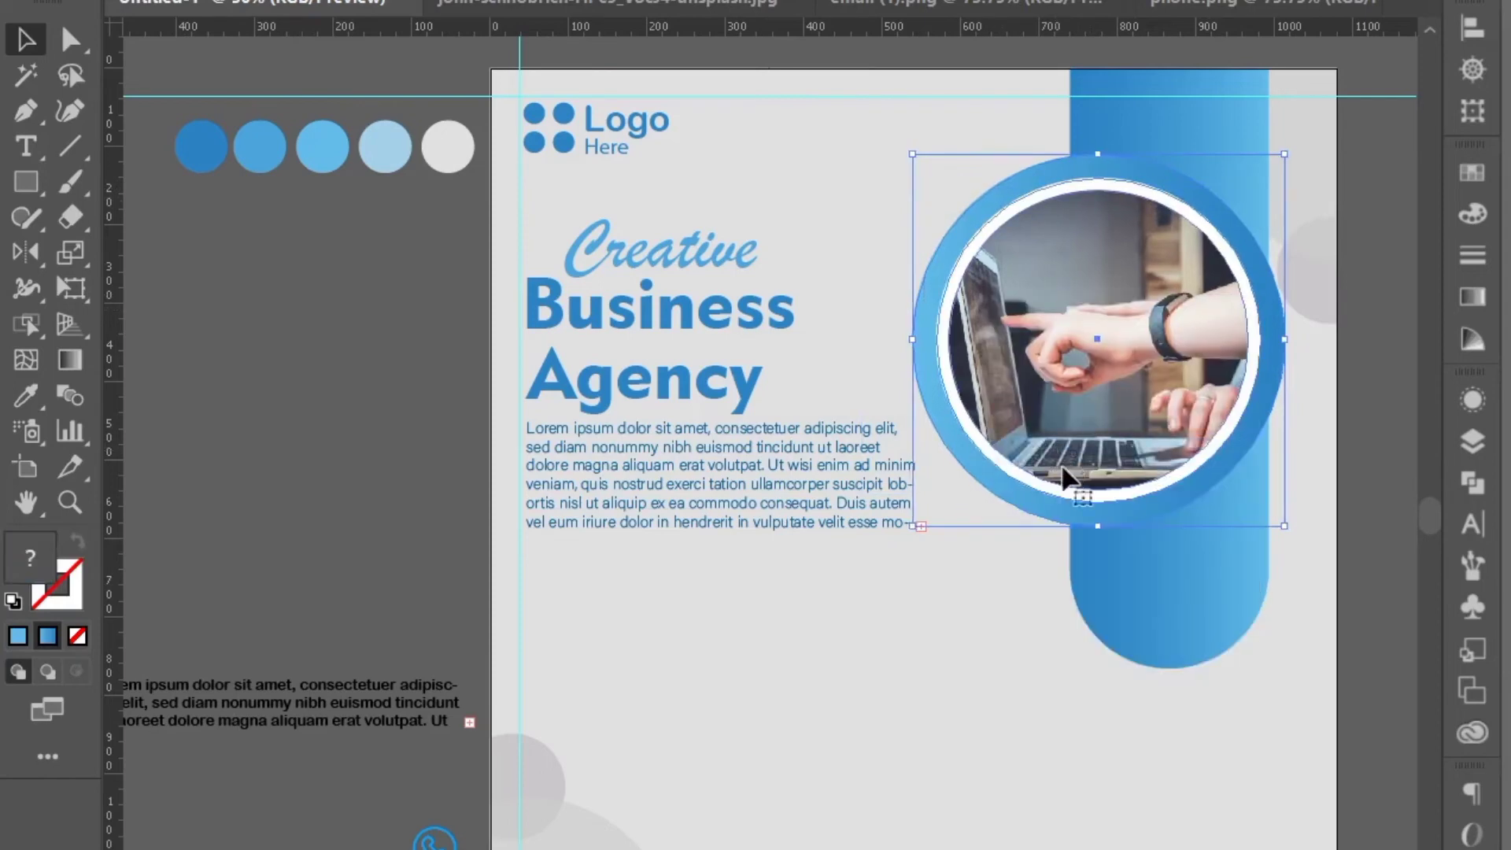
key(ctrl+shift+a)
Step: Draw a small light blue circle with the Ellipse tool over the lower right edge of the rounded bar
drag(26, 182, 75, 222)
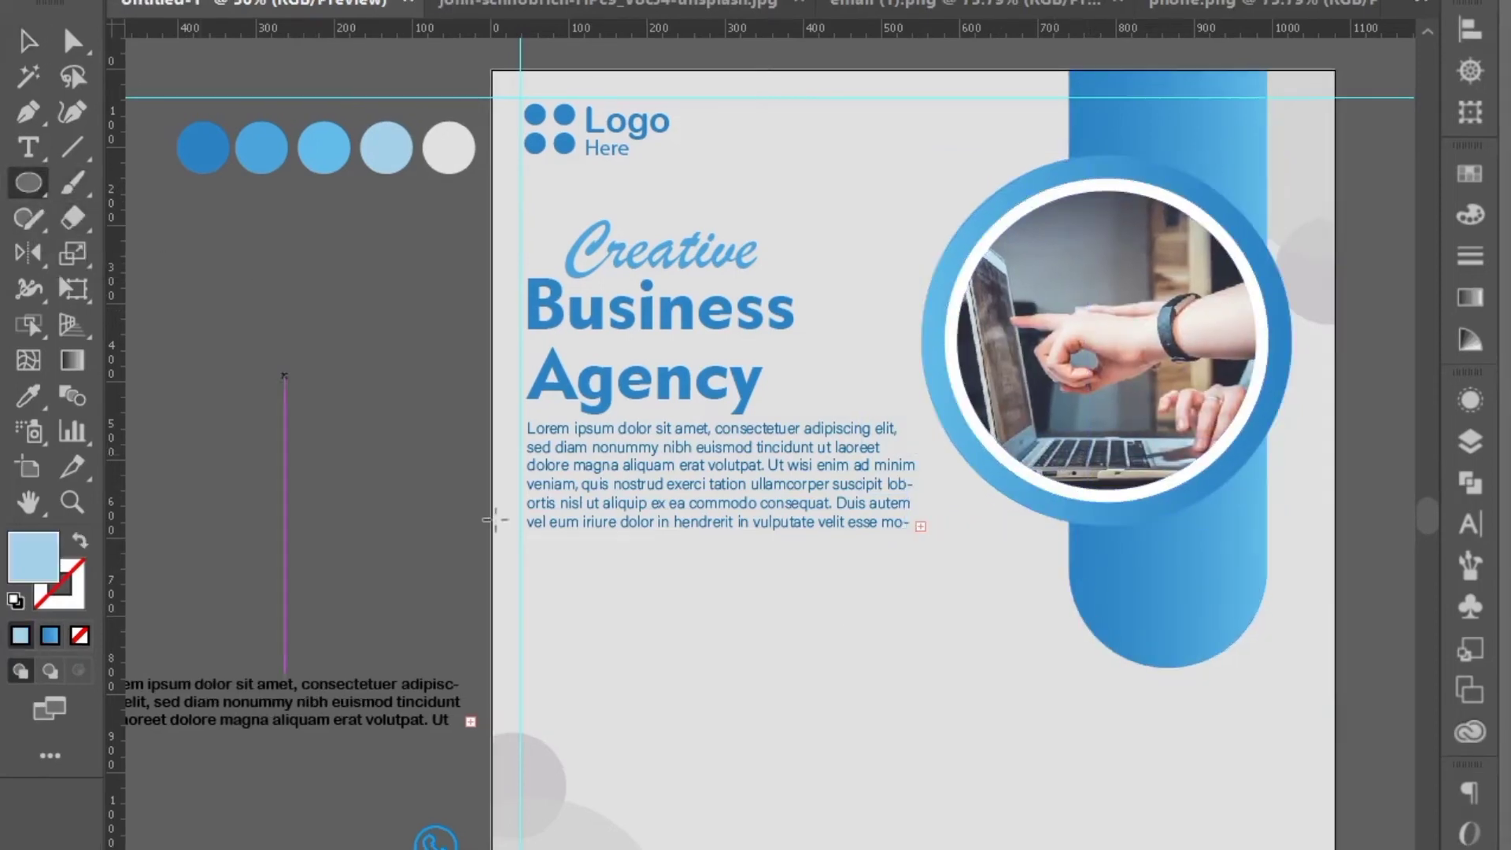
drag(952, 640, 1263, 601)
click(28, 40)
double_click(1253, 606)
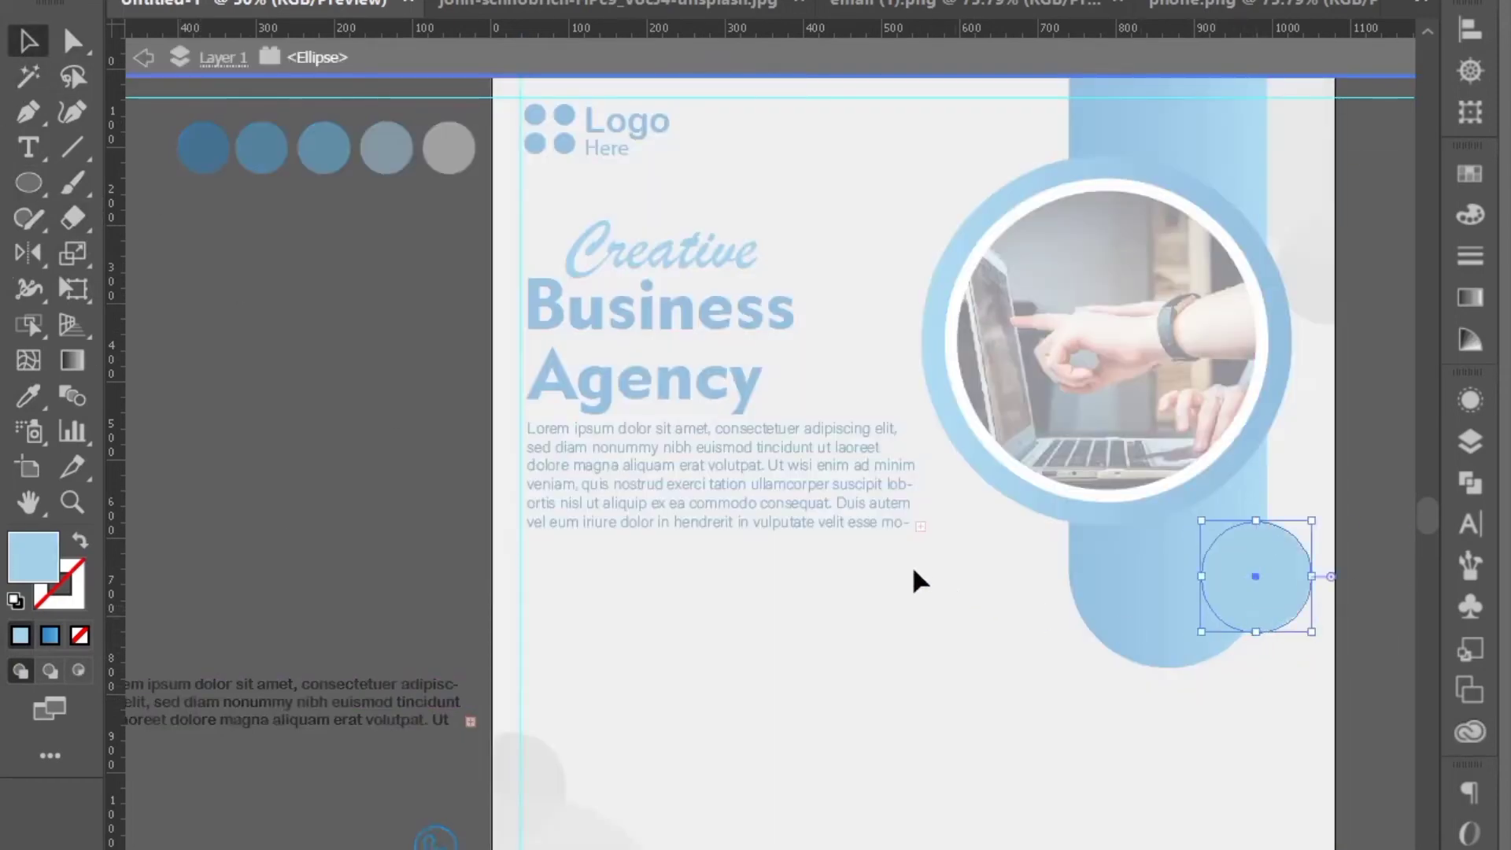
click(143, 57)
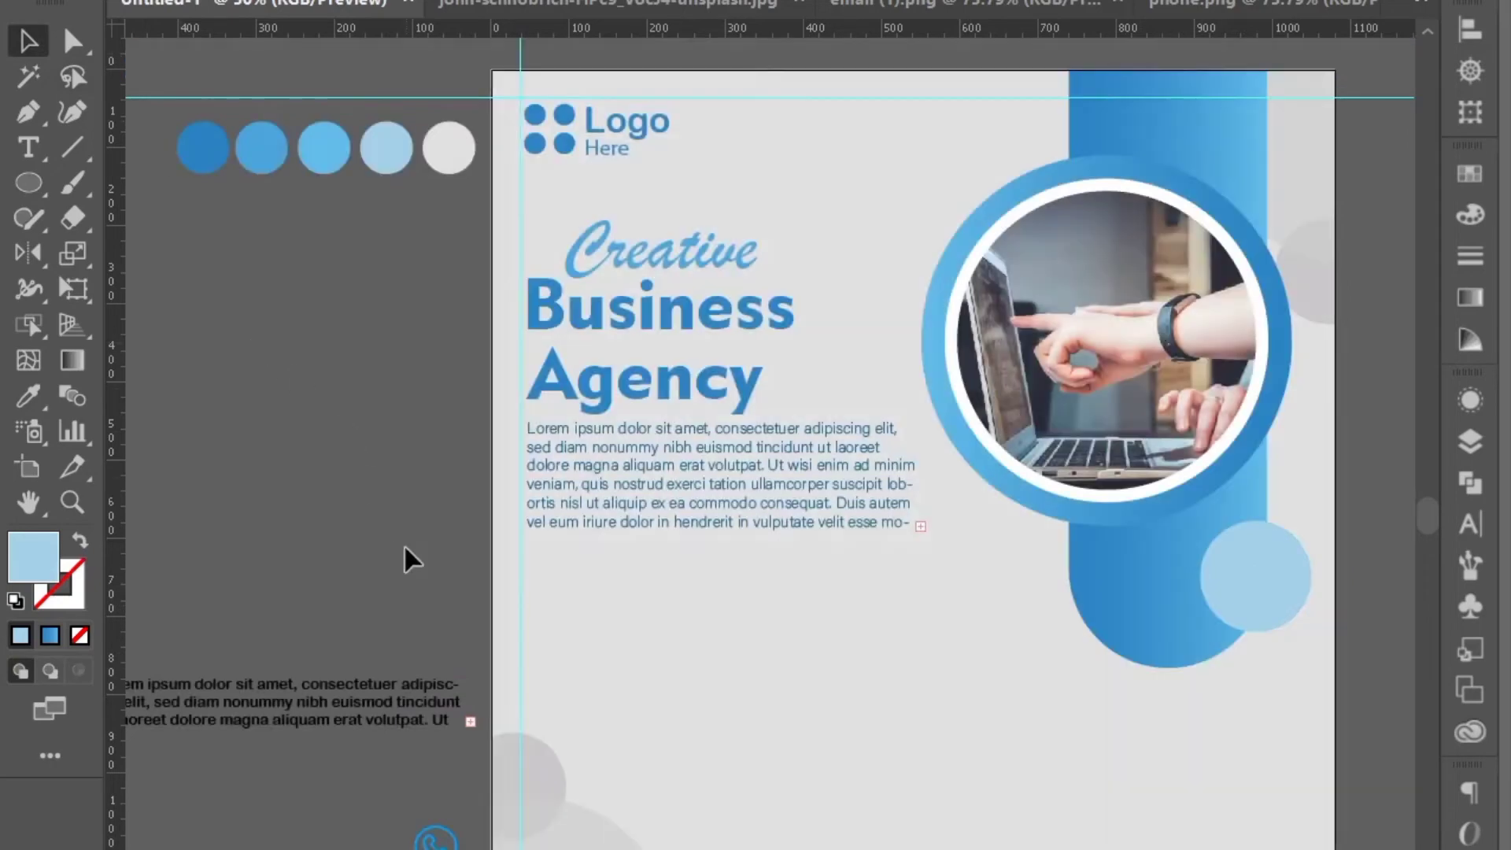
Step: Scale the small circle at the bar's lower right edge down slightly and deselect it
drag(1268, 612, 1292, 585)
drag(1312, 508, 1304, 518)
click(1348, 575)
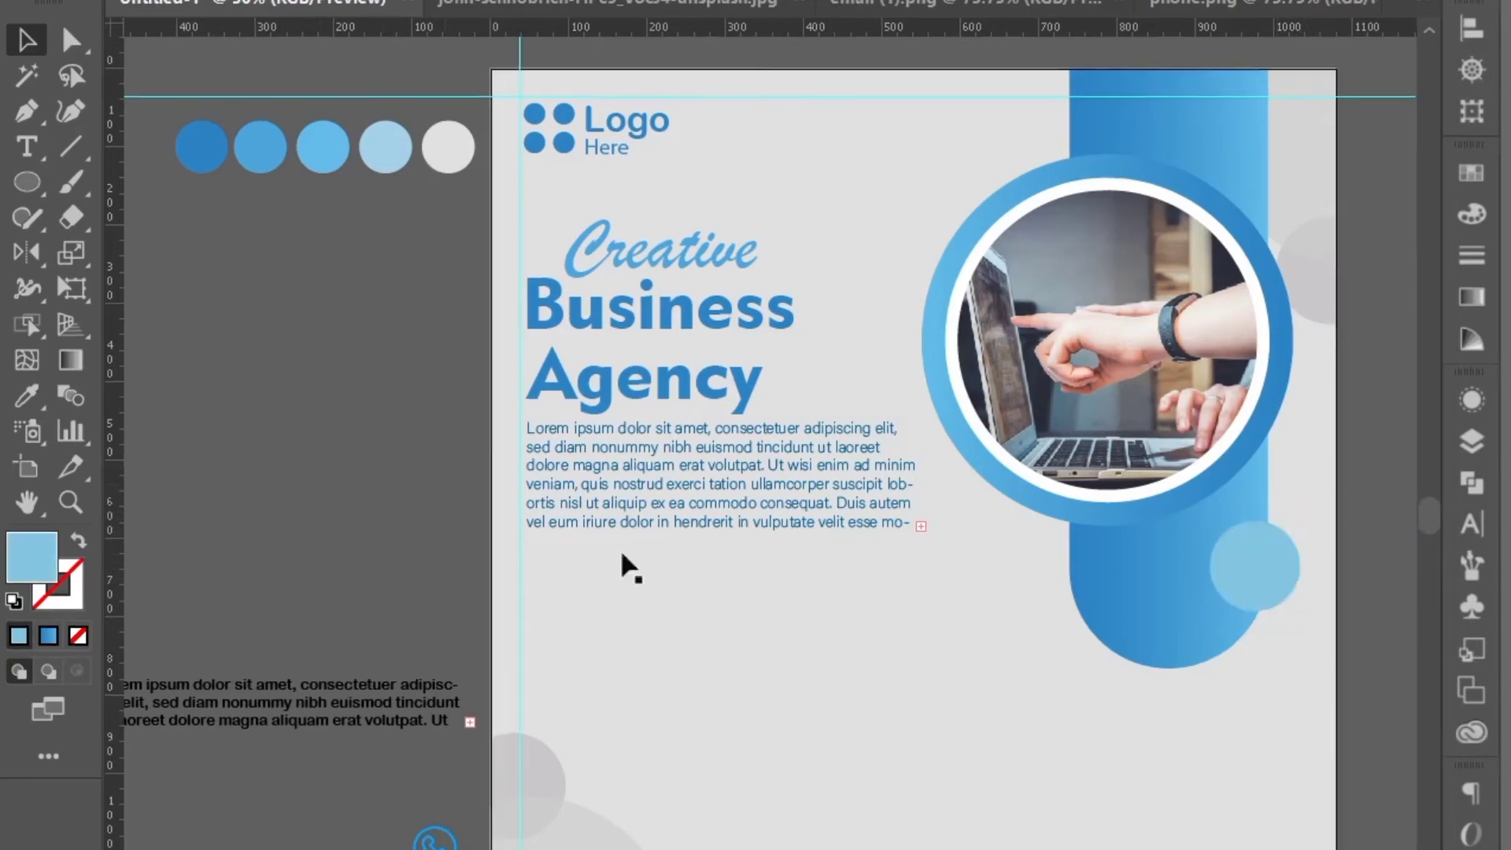
Step: Fill the small circle at the bar's lower right with the rounded bar's gradient using the Eyedropper
click(1283, 573)
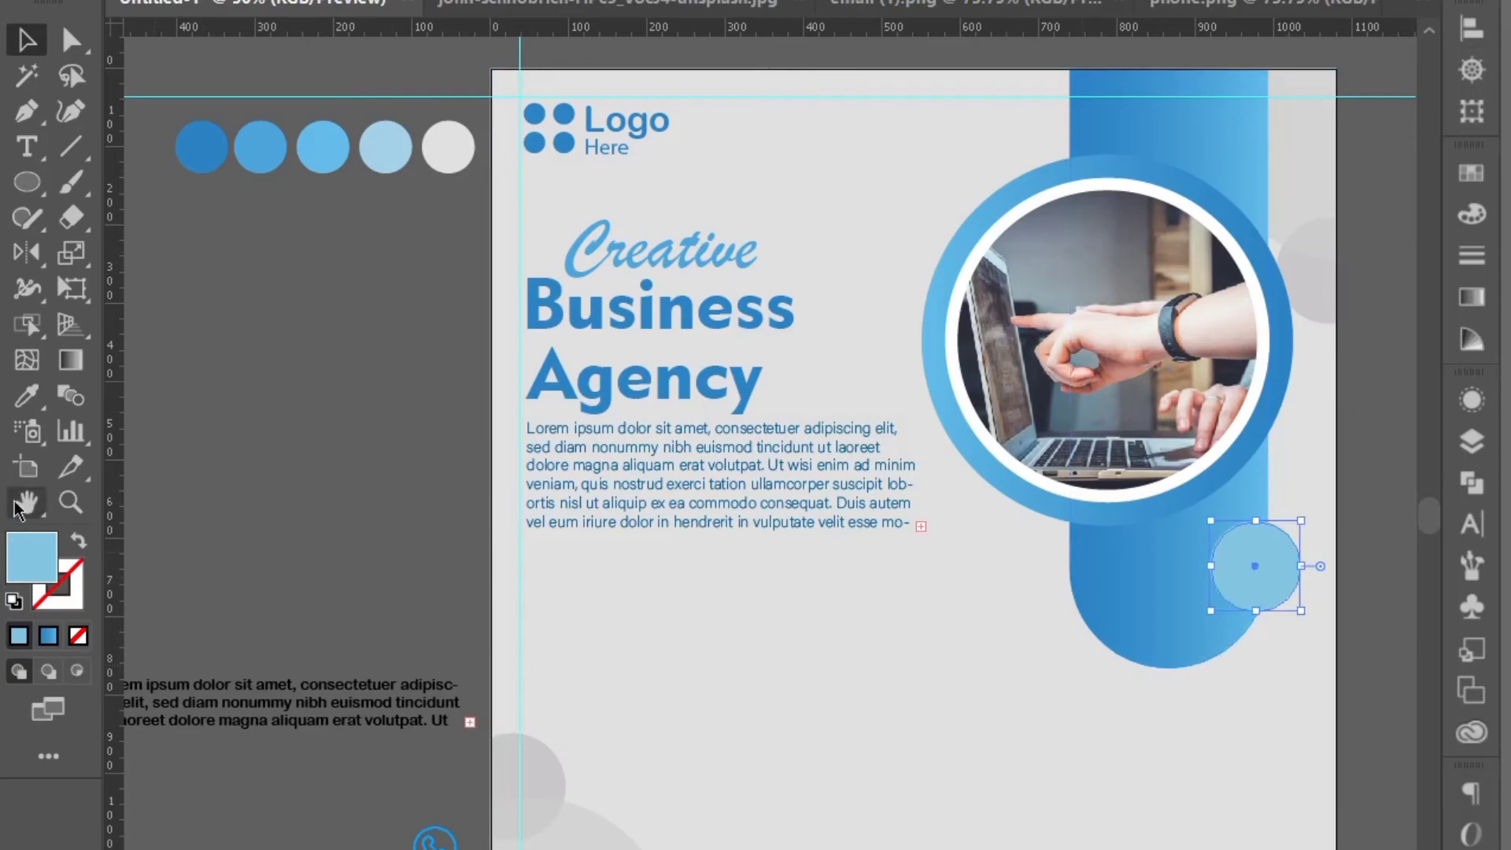
click(28, 396)
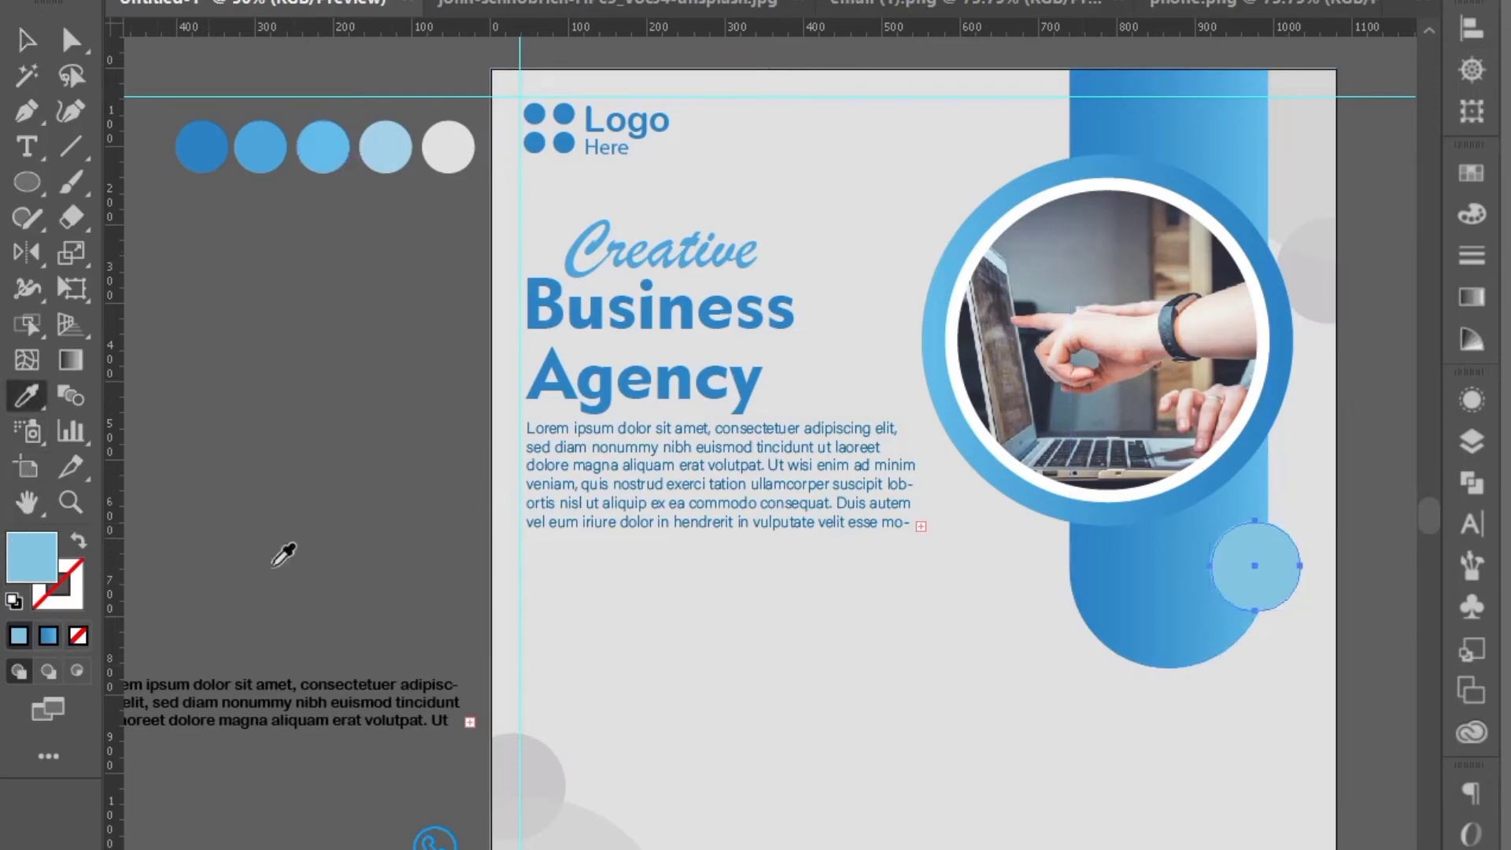
click(1113, 600)
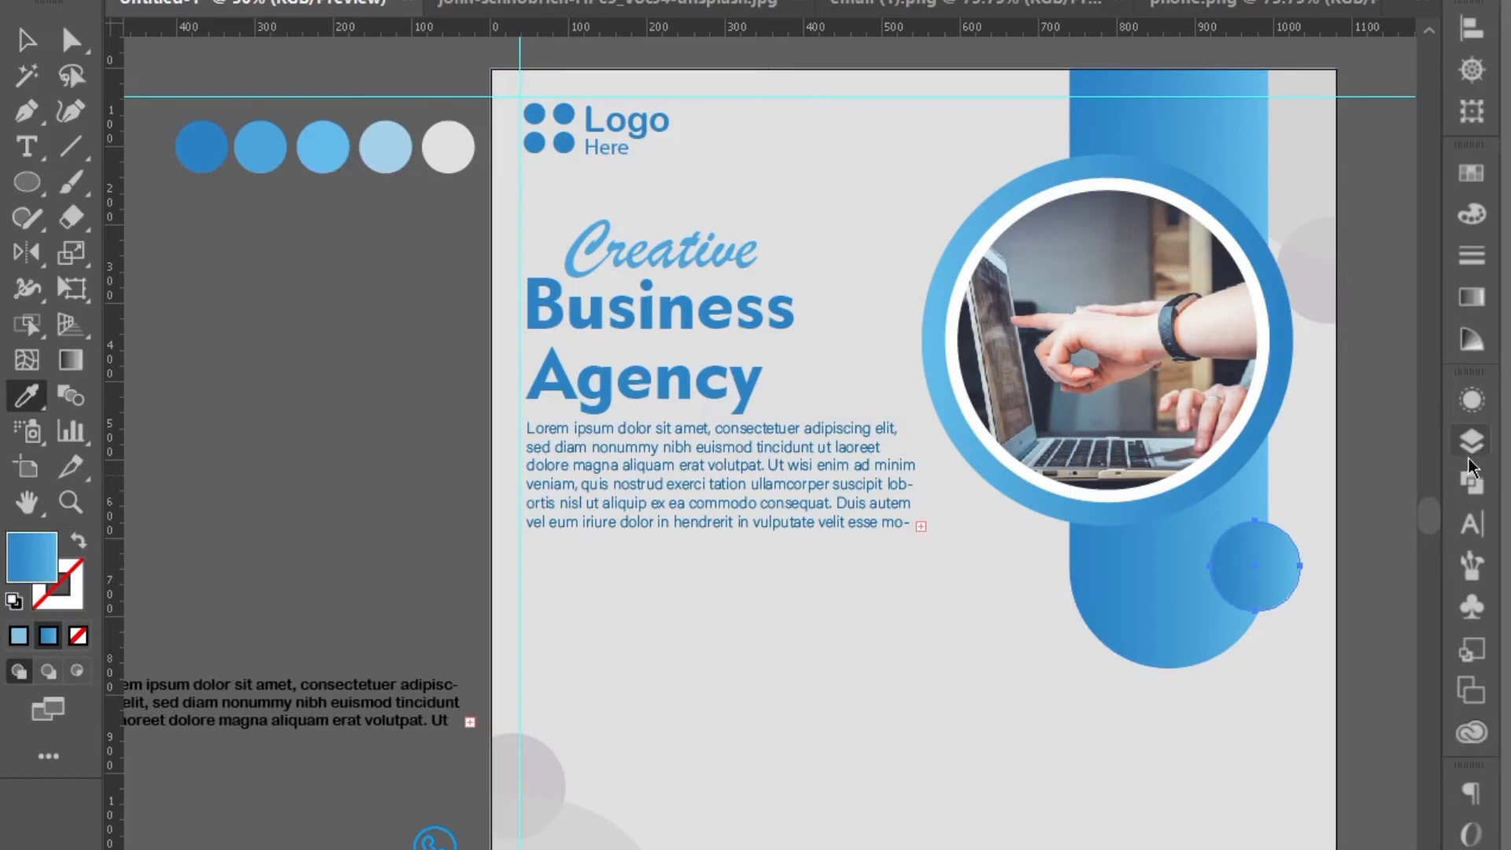
Step: Set the small circle's gradient angle to 45° and deselect it
click(1471, 296)
click(1315, 323)
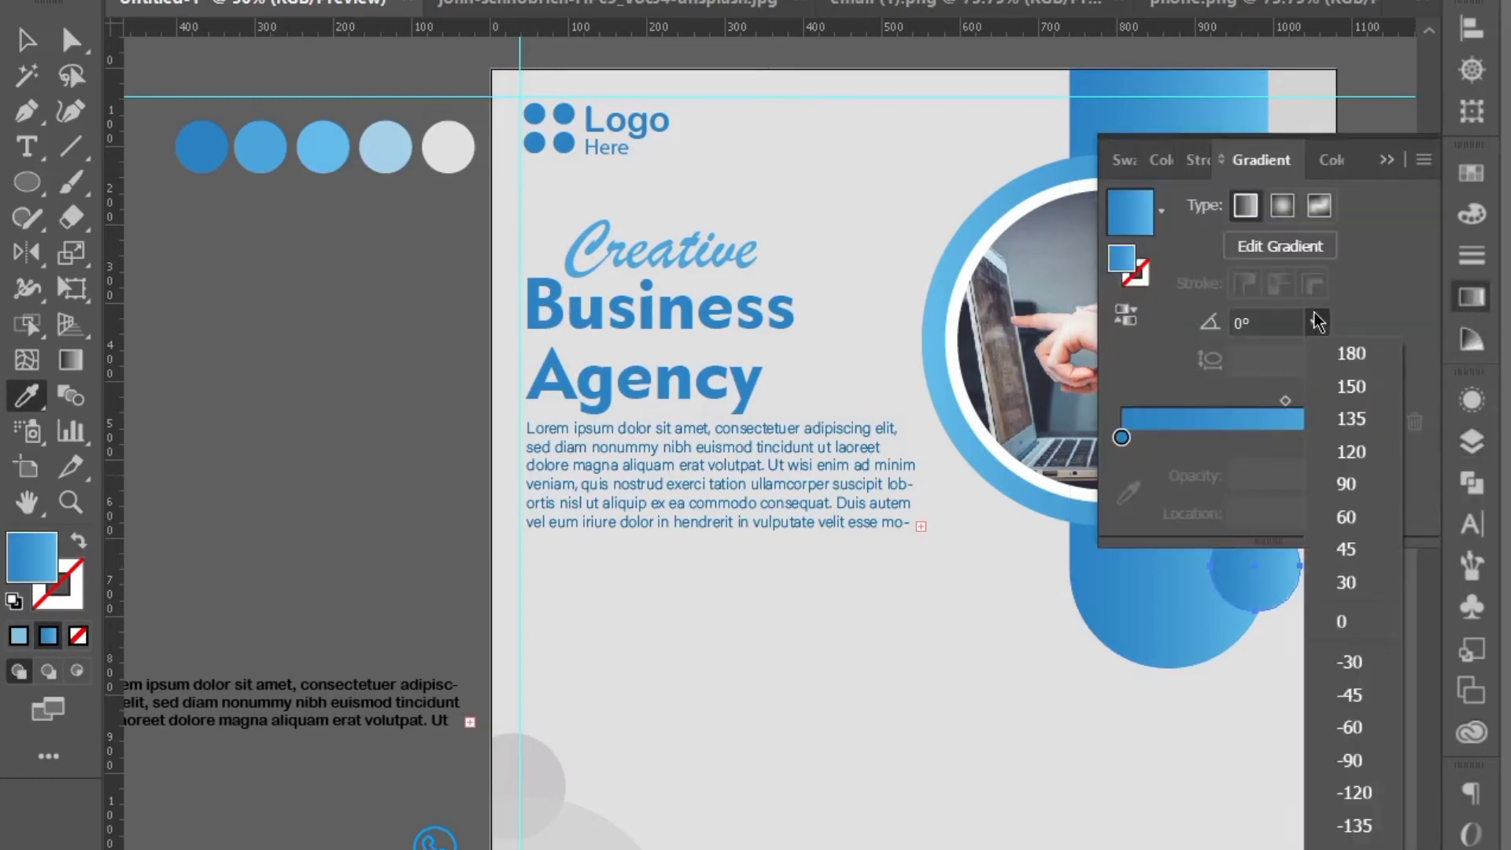
click(1346, 549)
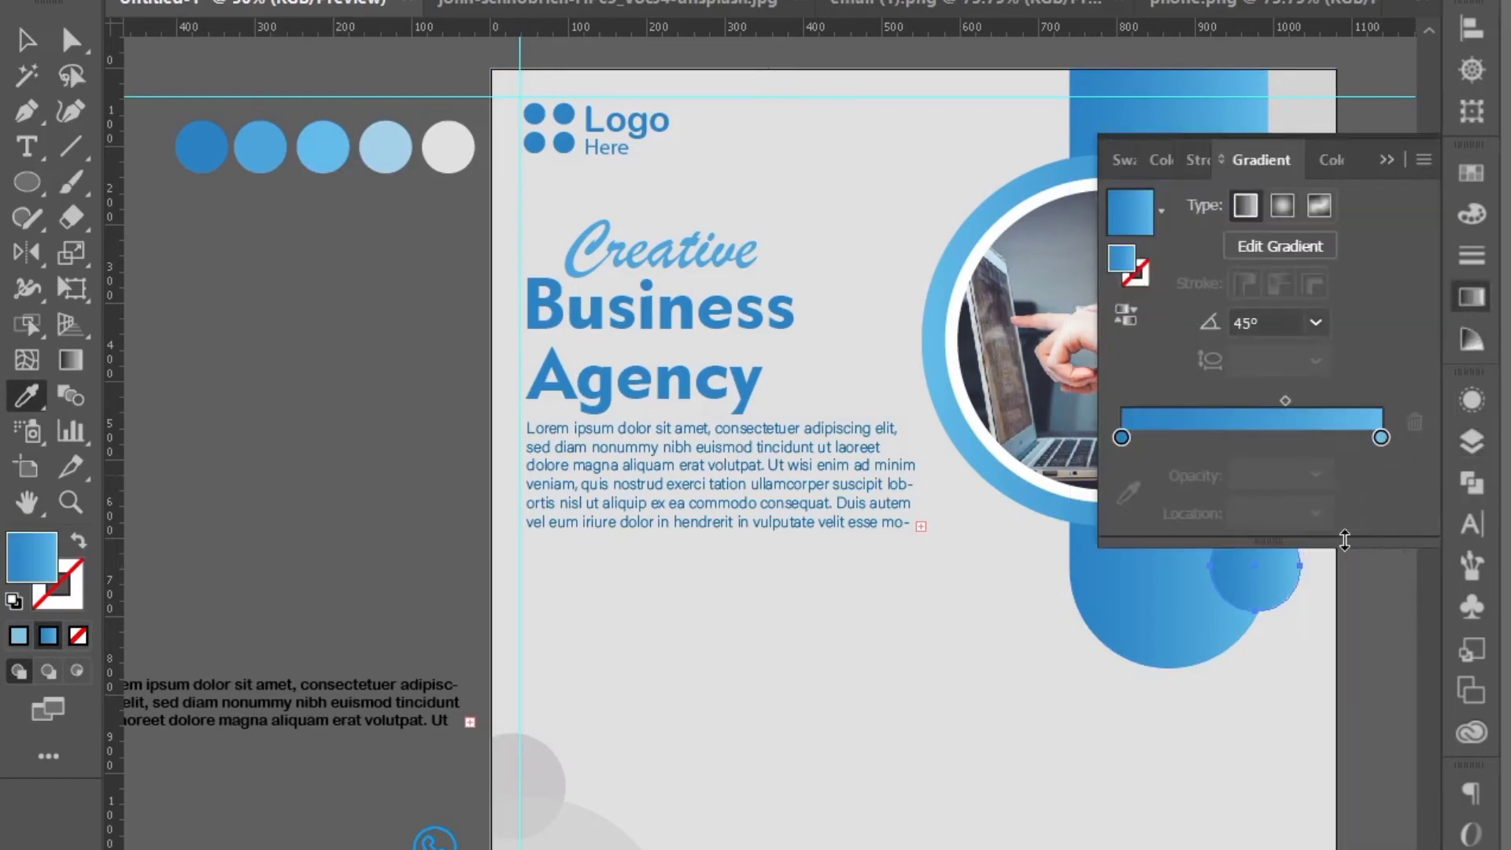
click(1388, 162)
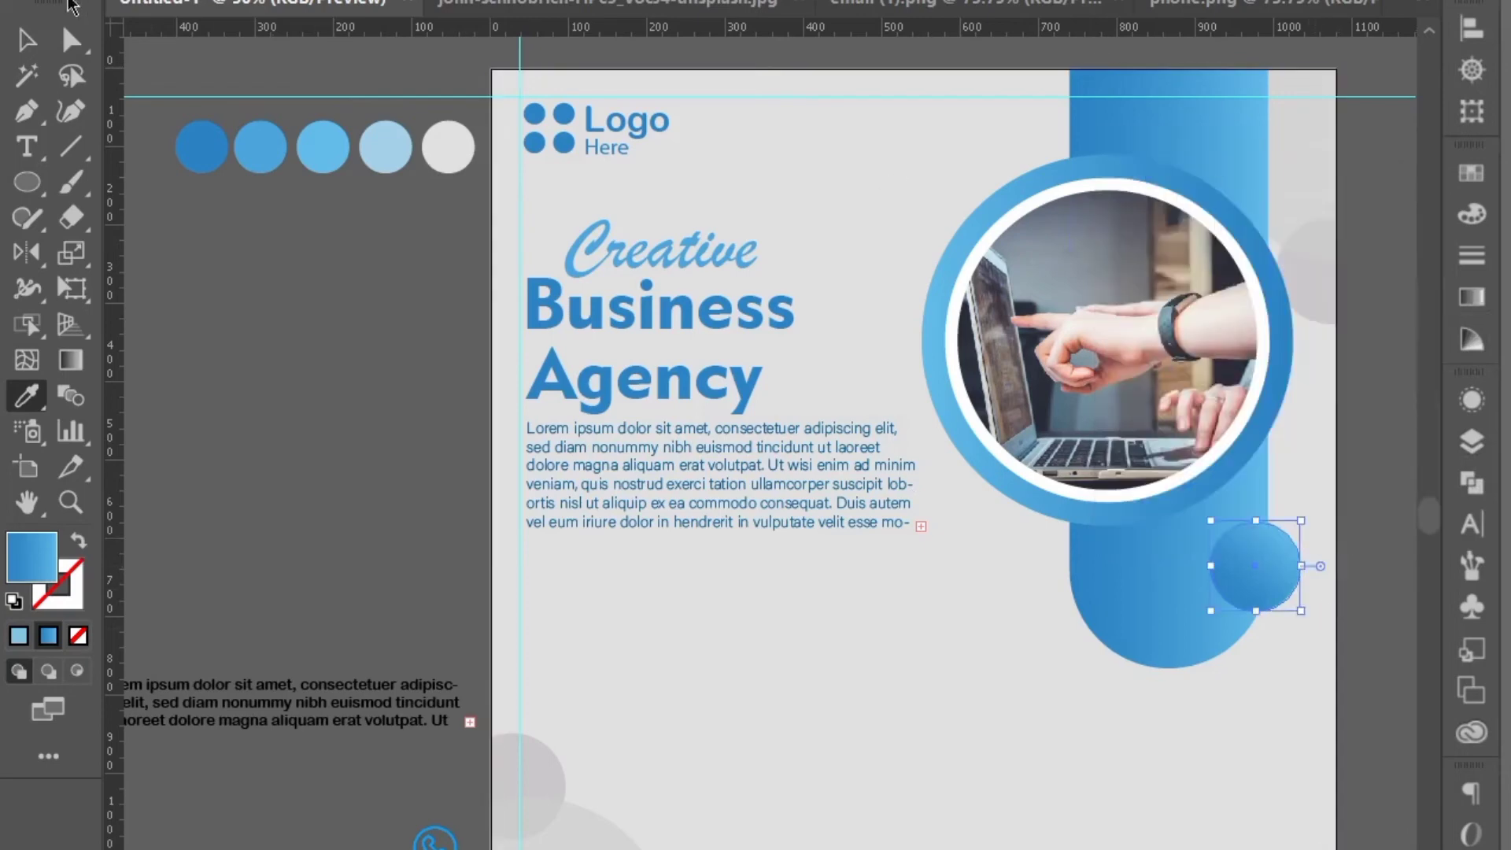
click(26, 39)
click(987, 621)
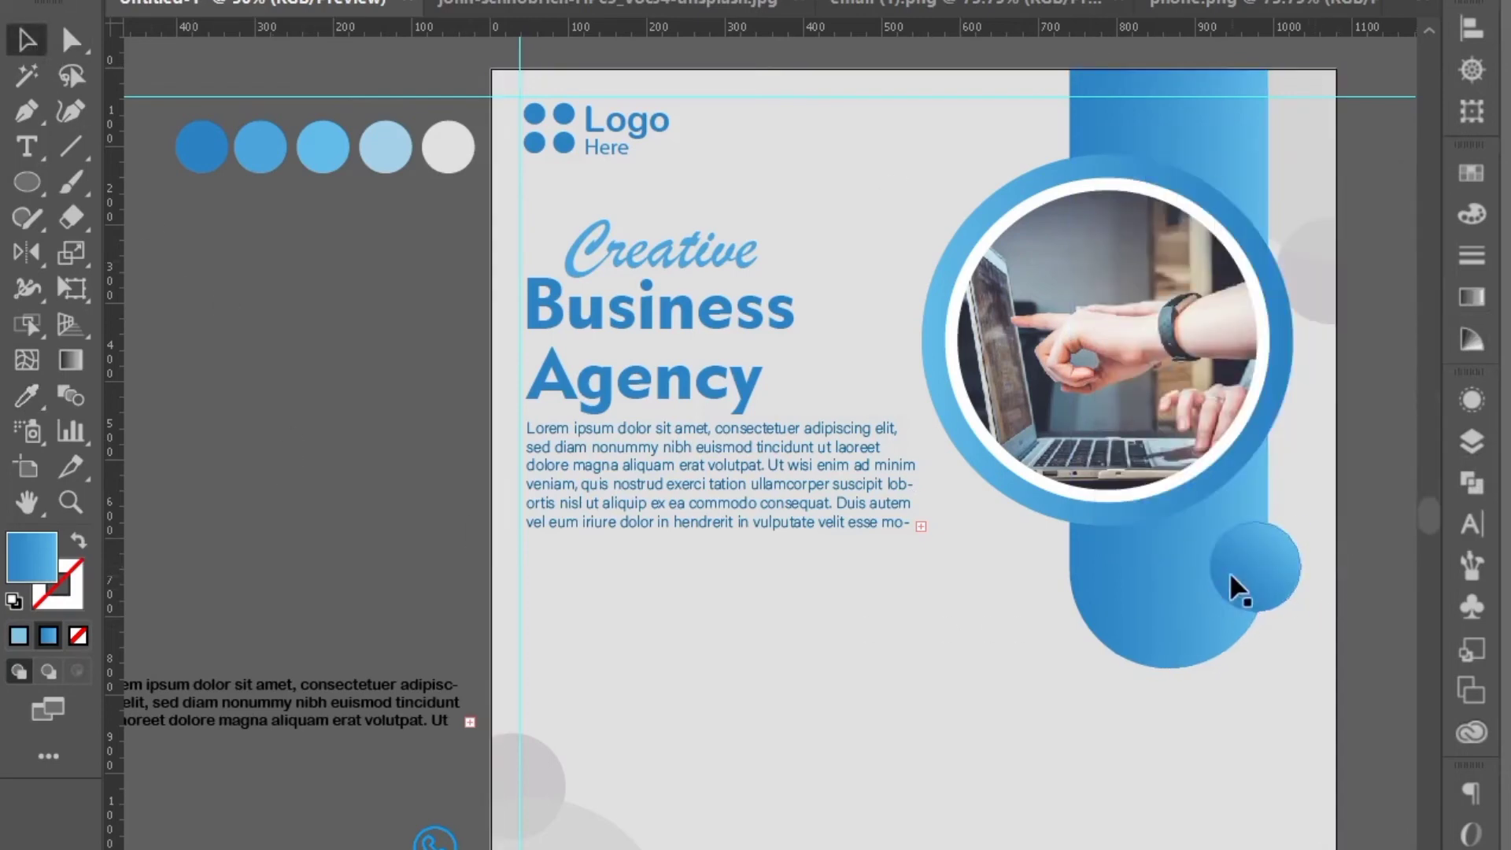
Step: Place a smaller copy of the gradient circle at the photo ring's upper left, overlapping the bar's edge
drag(1237, 577, 1036, 172)
drag(1085, 123, 1069, 153)
double_click(1060, 143)
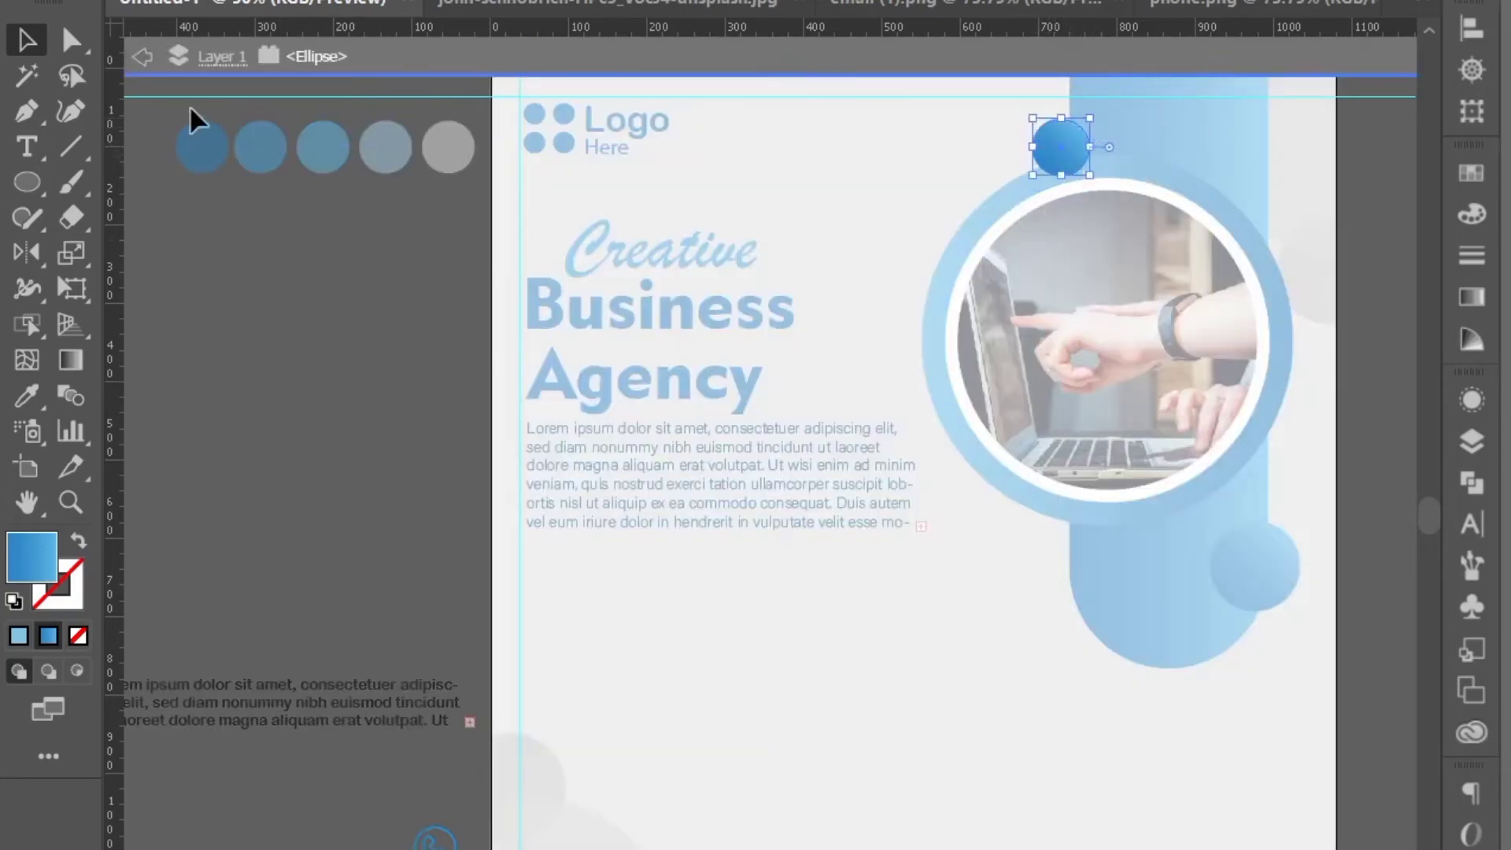
click(142, 56)
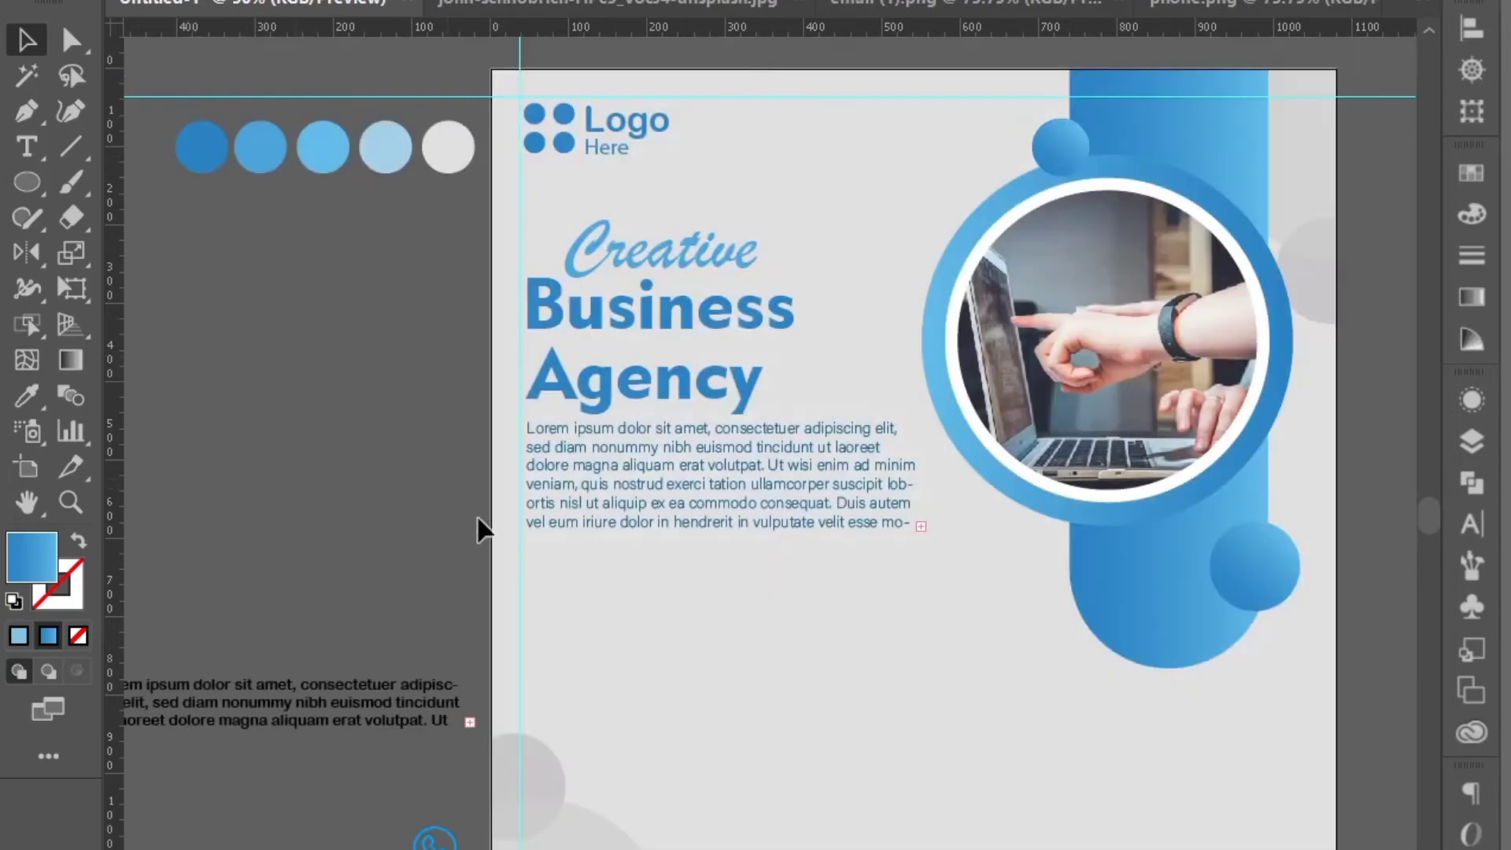
Step: Duplicate the small gradient circle below the photo ring's lower left, shrink the copy and deselect it
drag(1225, 593, 1008, 598)
mouse_move(1037, 540)
mouse_down()
mouse_move(1018, 557)
mouse_move(1034, 535)
mouse_up()
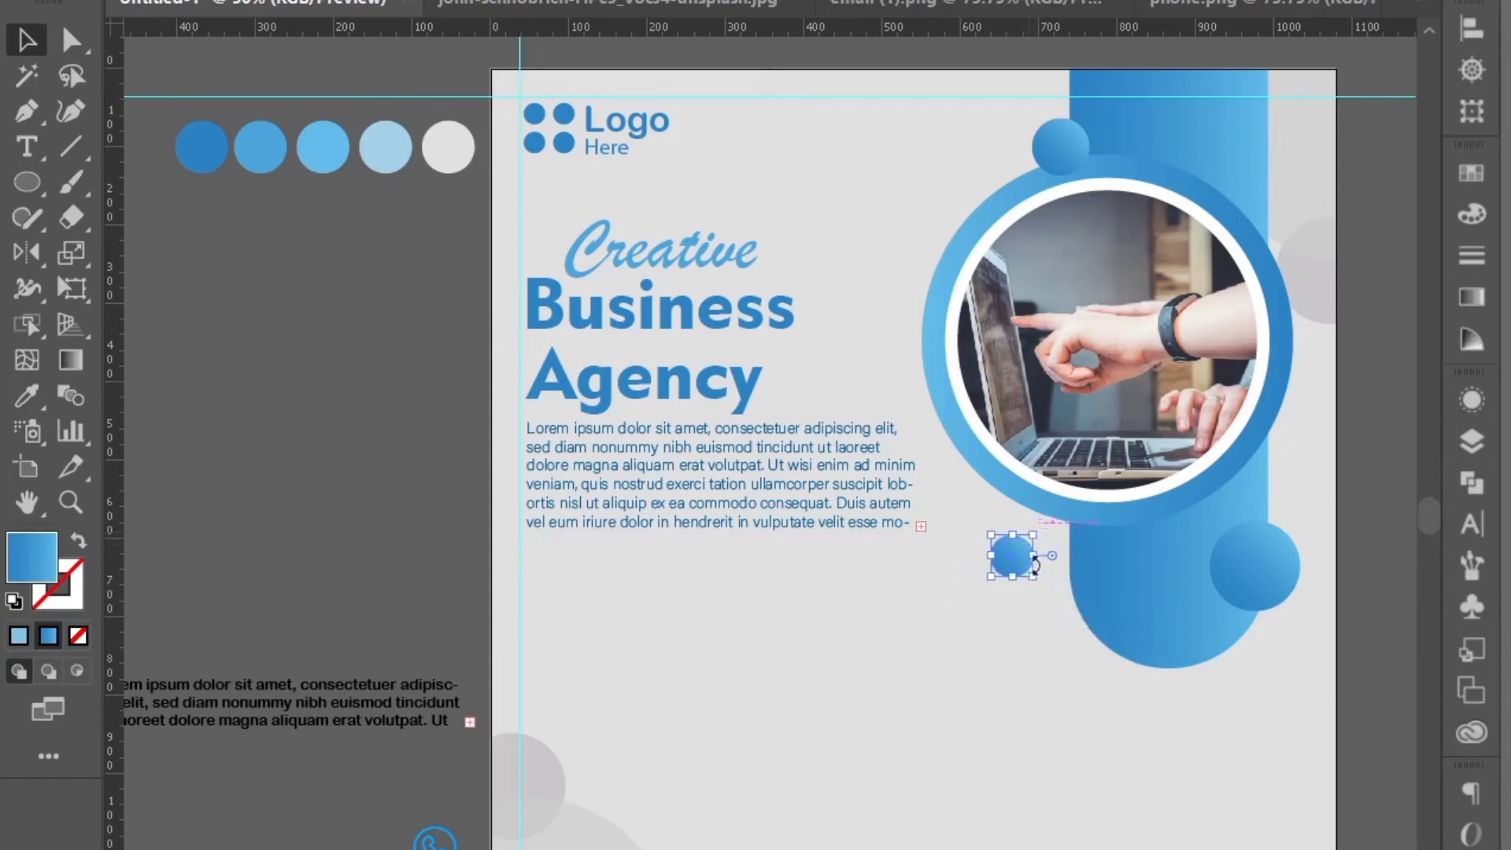
click(1168, 783)
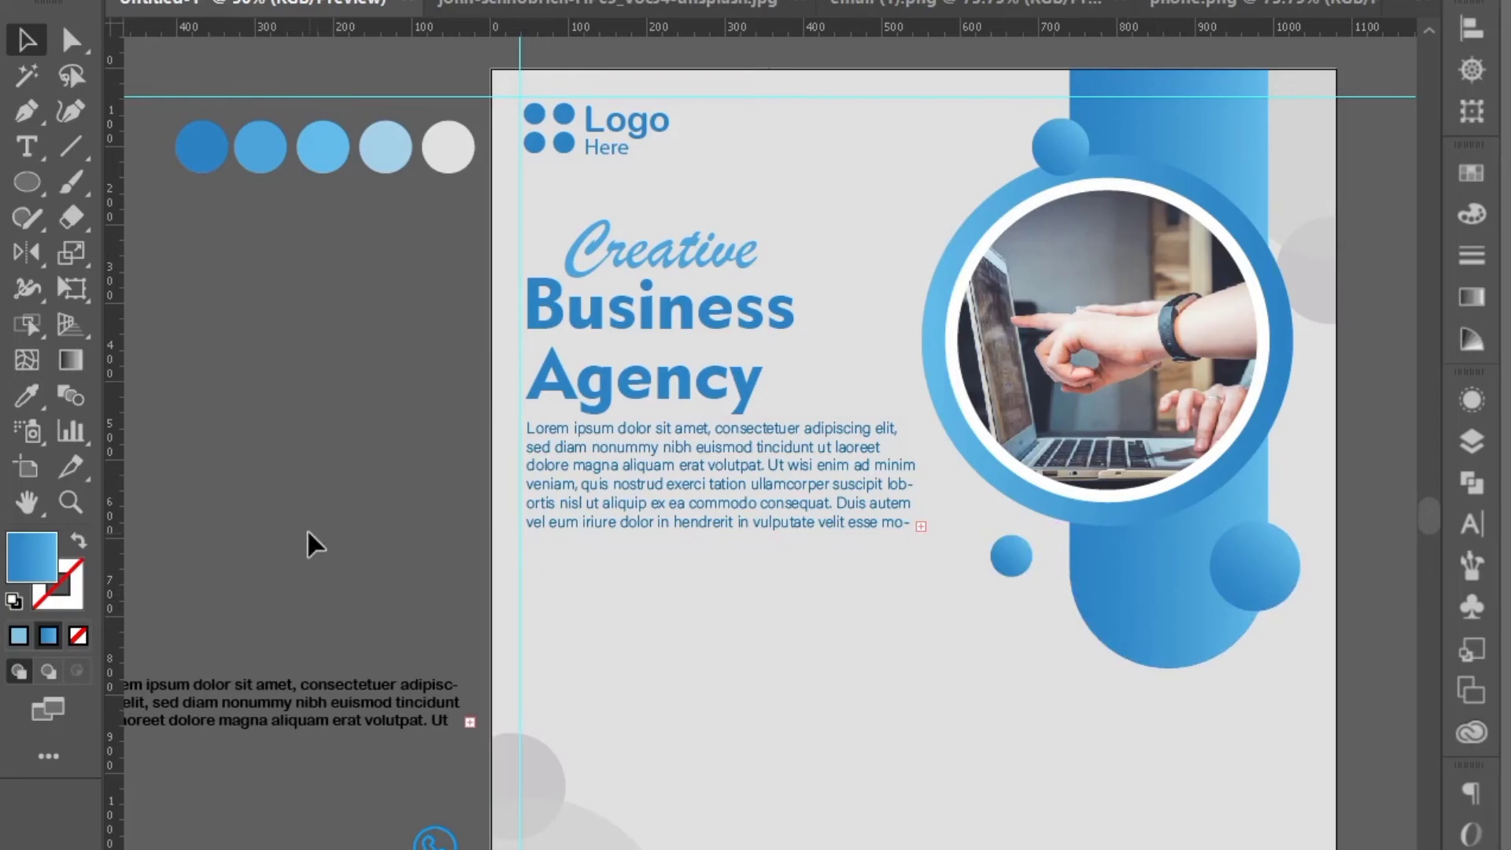
Step: Try to apply the rounded bar's gradient to the live "Business Agency" heading text
click(633, 380)
click(37, 405)
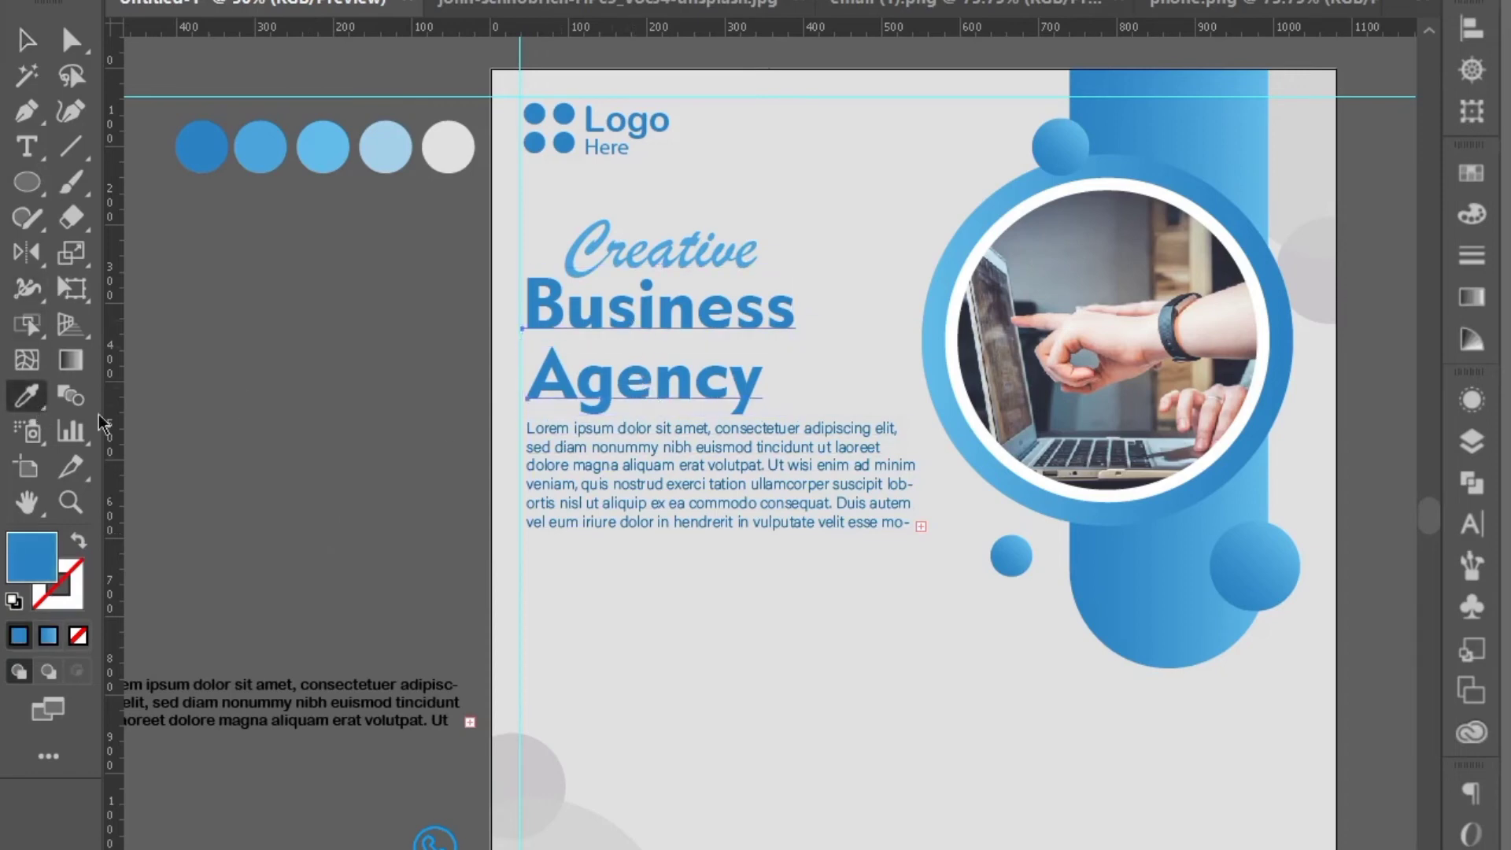
click(1119, 544)
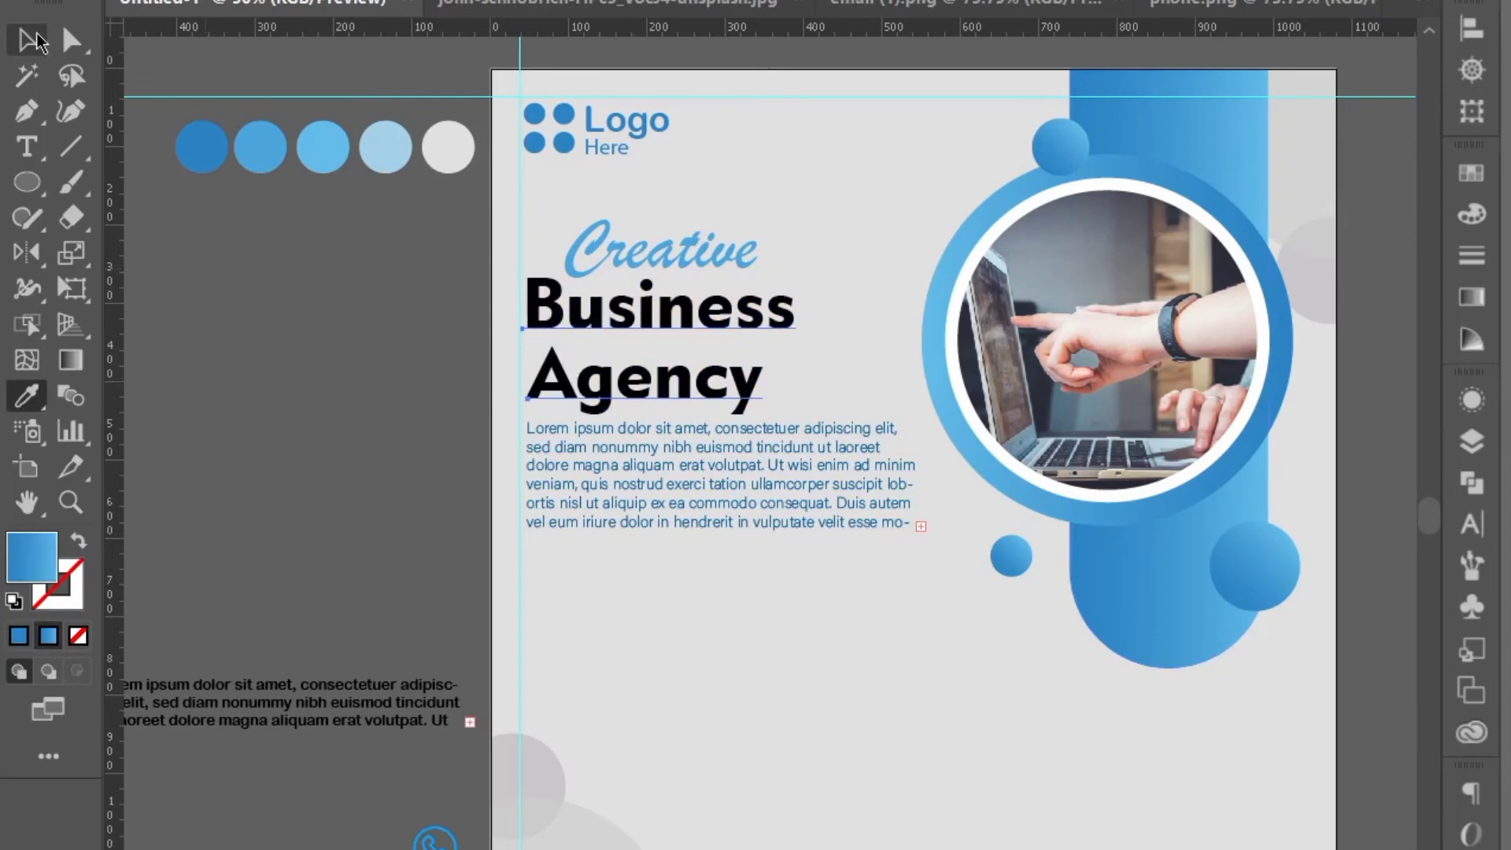
click(48, 635)
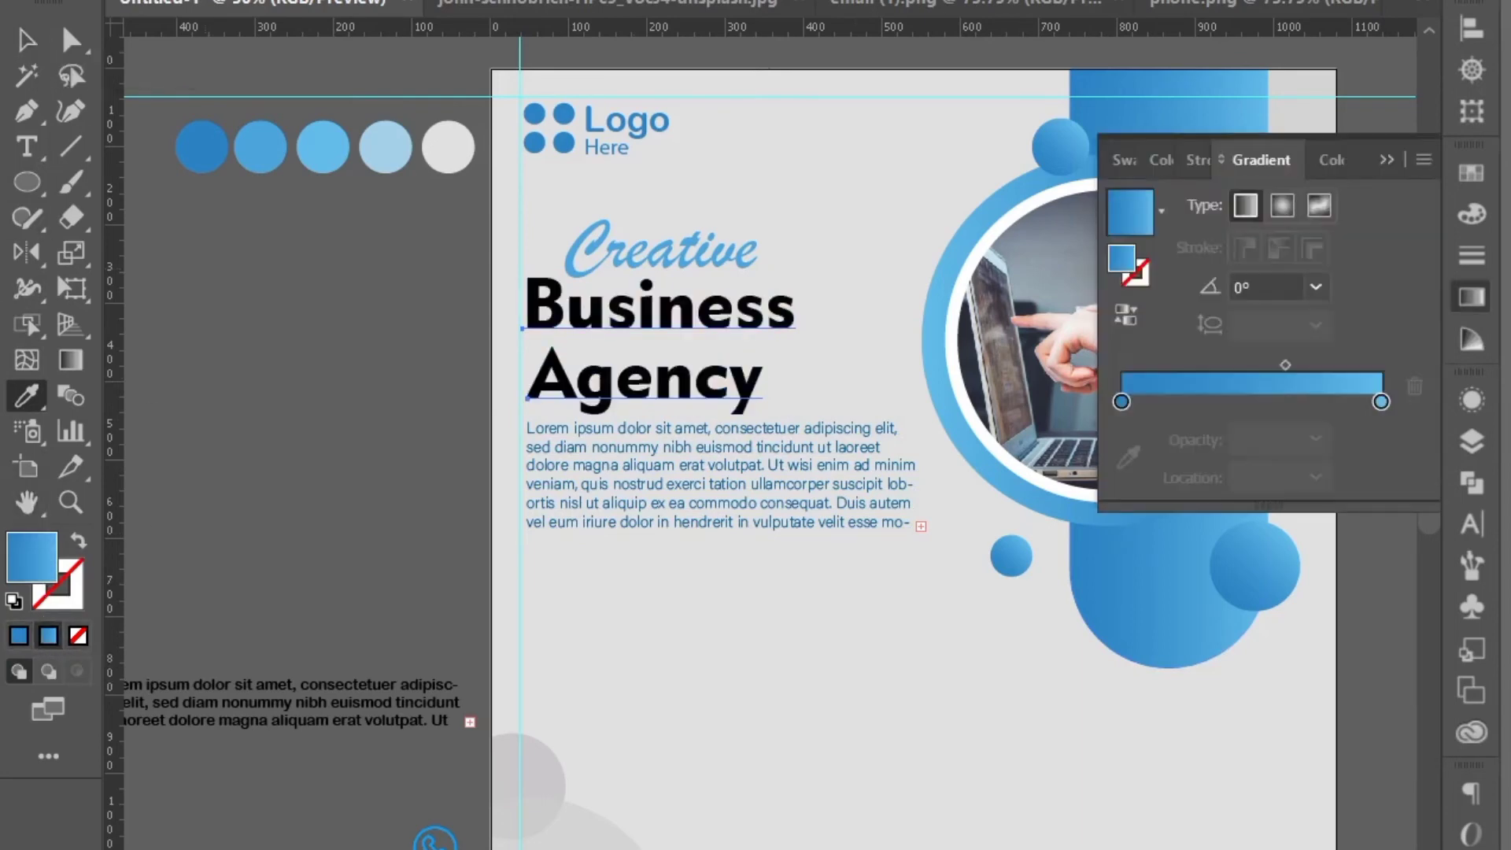
click(616, 116)
click(27, 41)
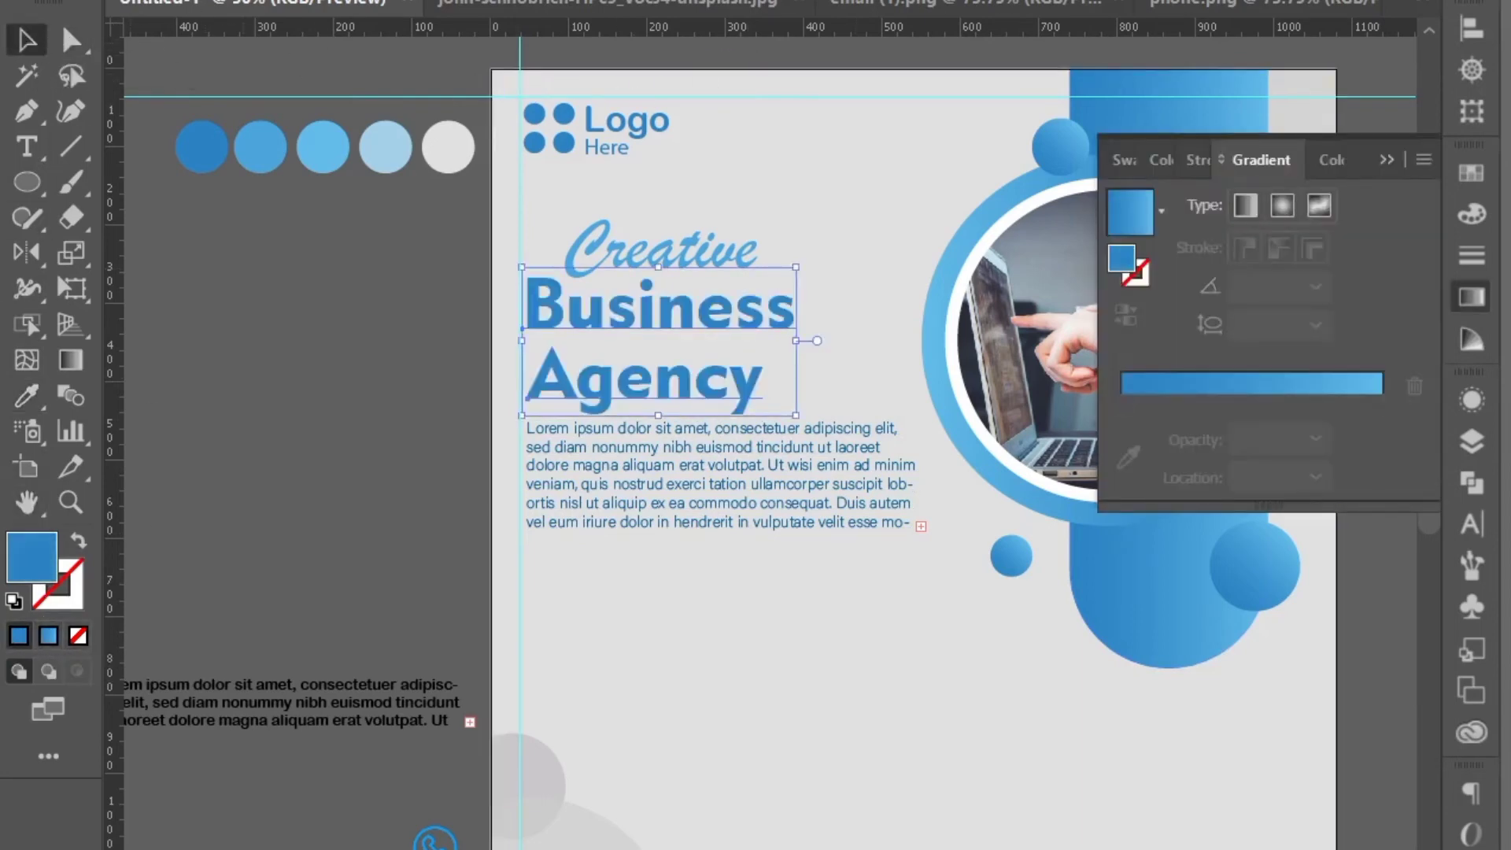
Step: Expand the "Business Agency" heading into shapes and fill them with the blue gradient
click(283, 201)
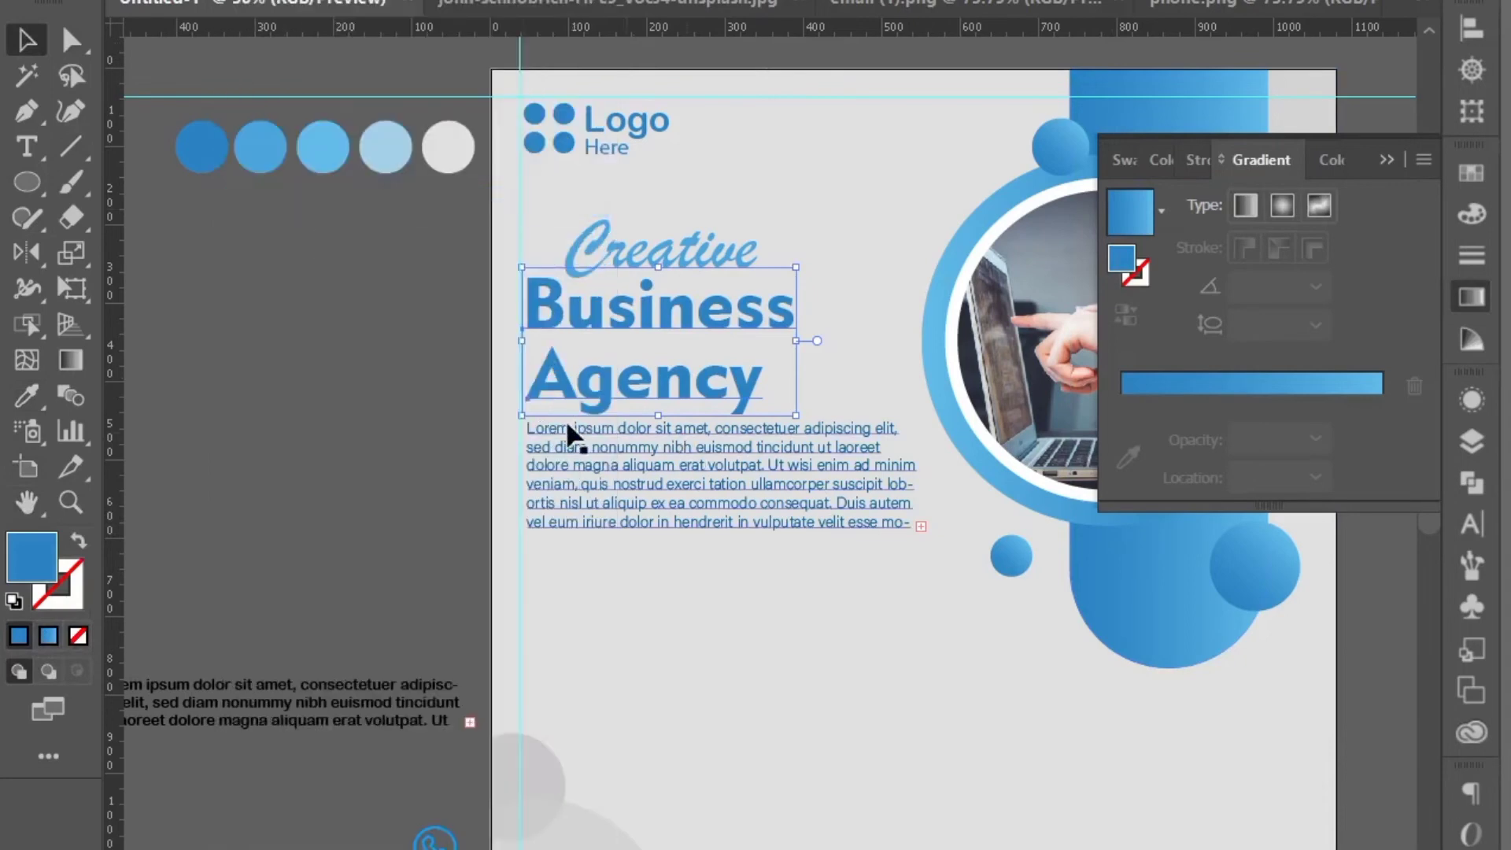
click(311, 175)
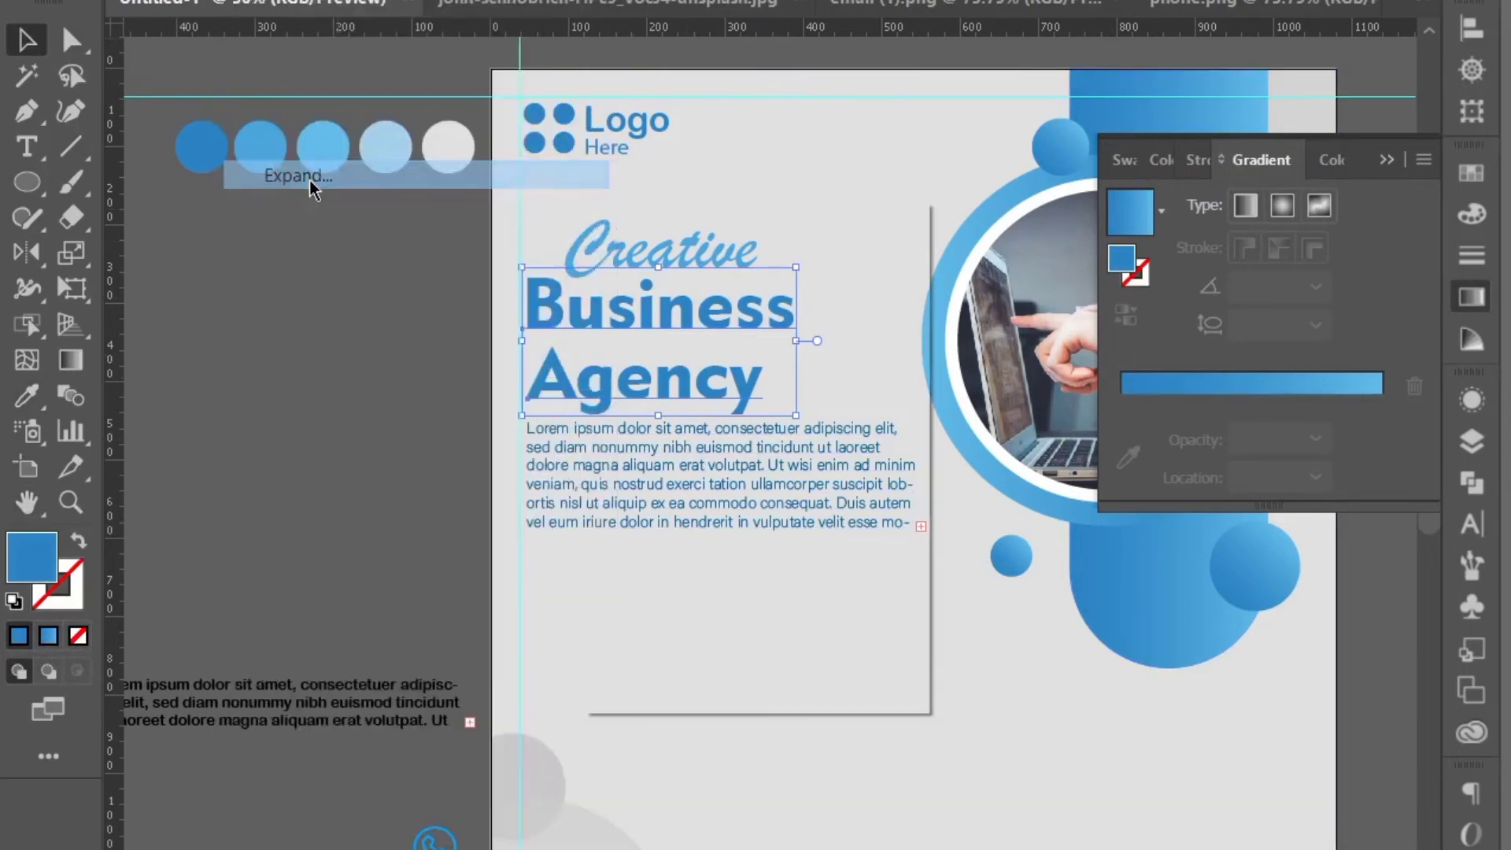
key(Return)
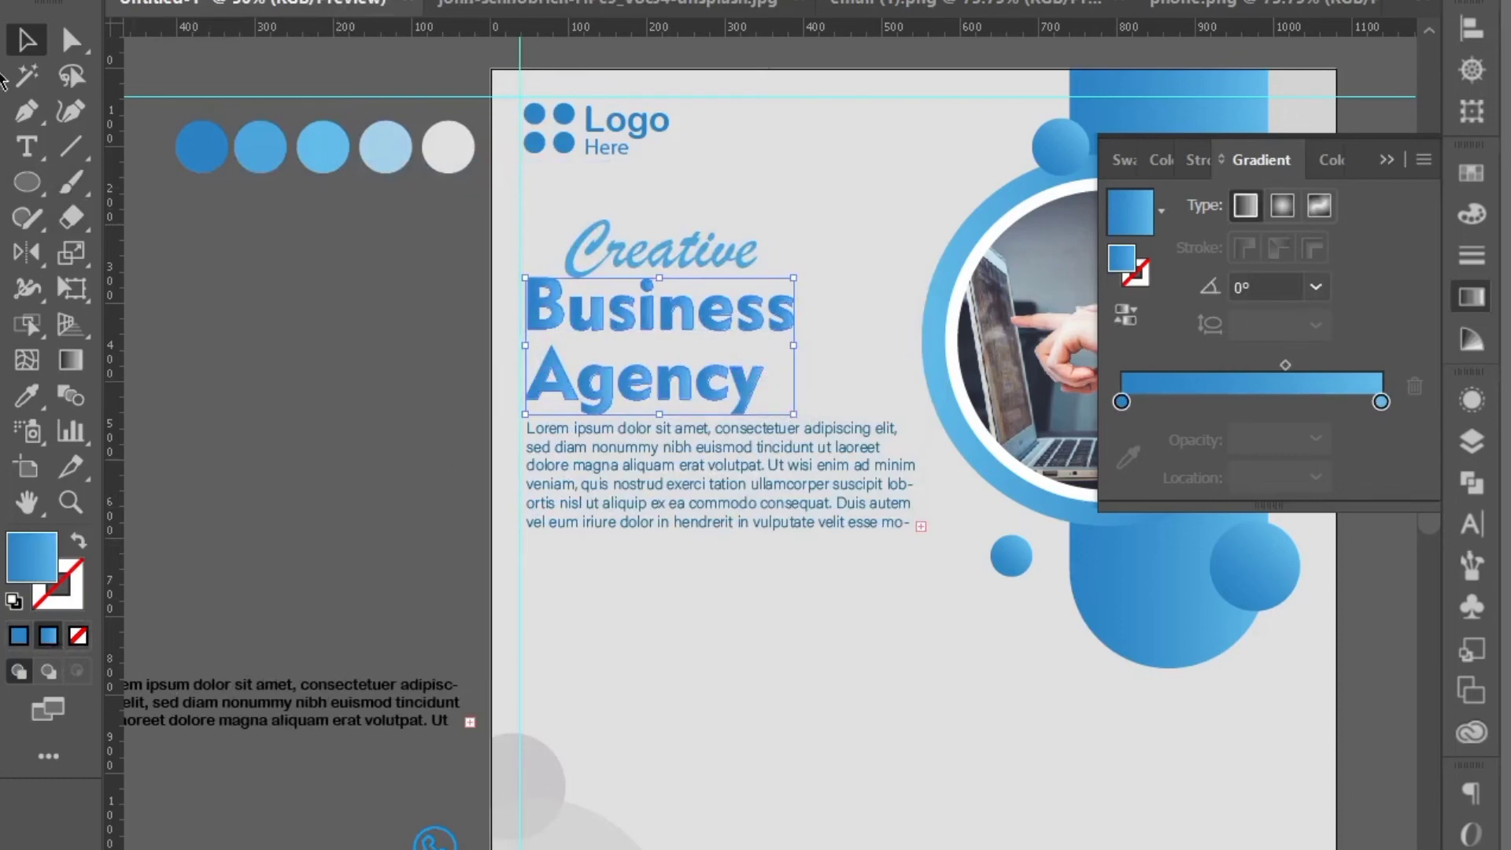
Step: Select only the "Business" lettering and set its gradient angle to 90°
drag(571, 328, 566, 320)
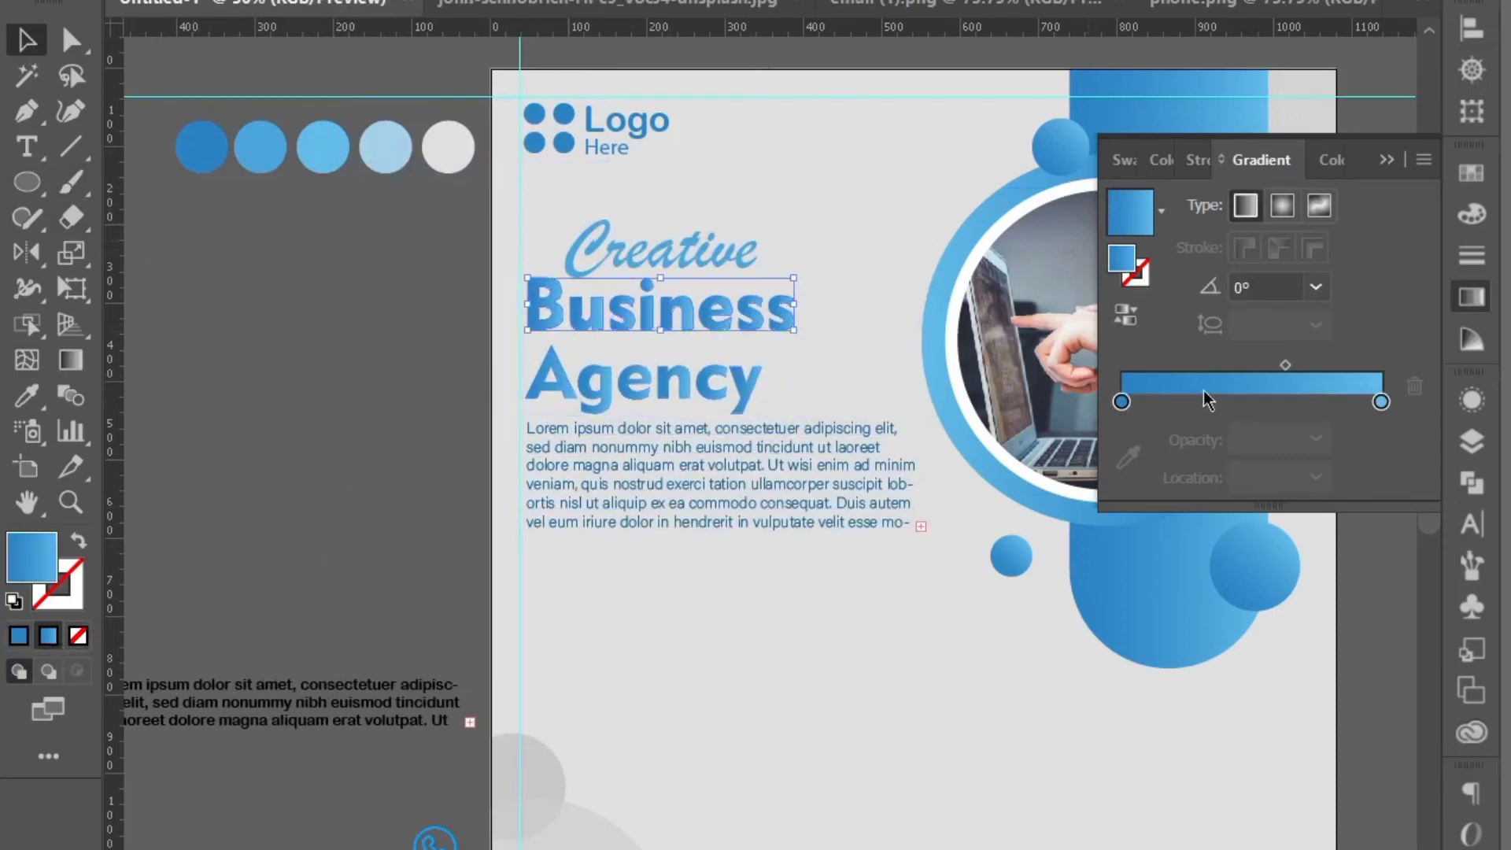
click(1316, 287)
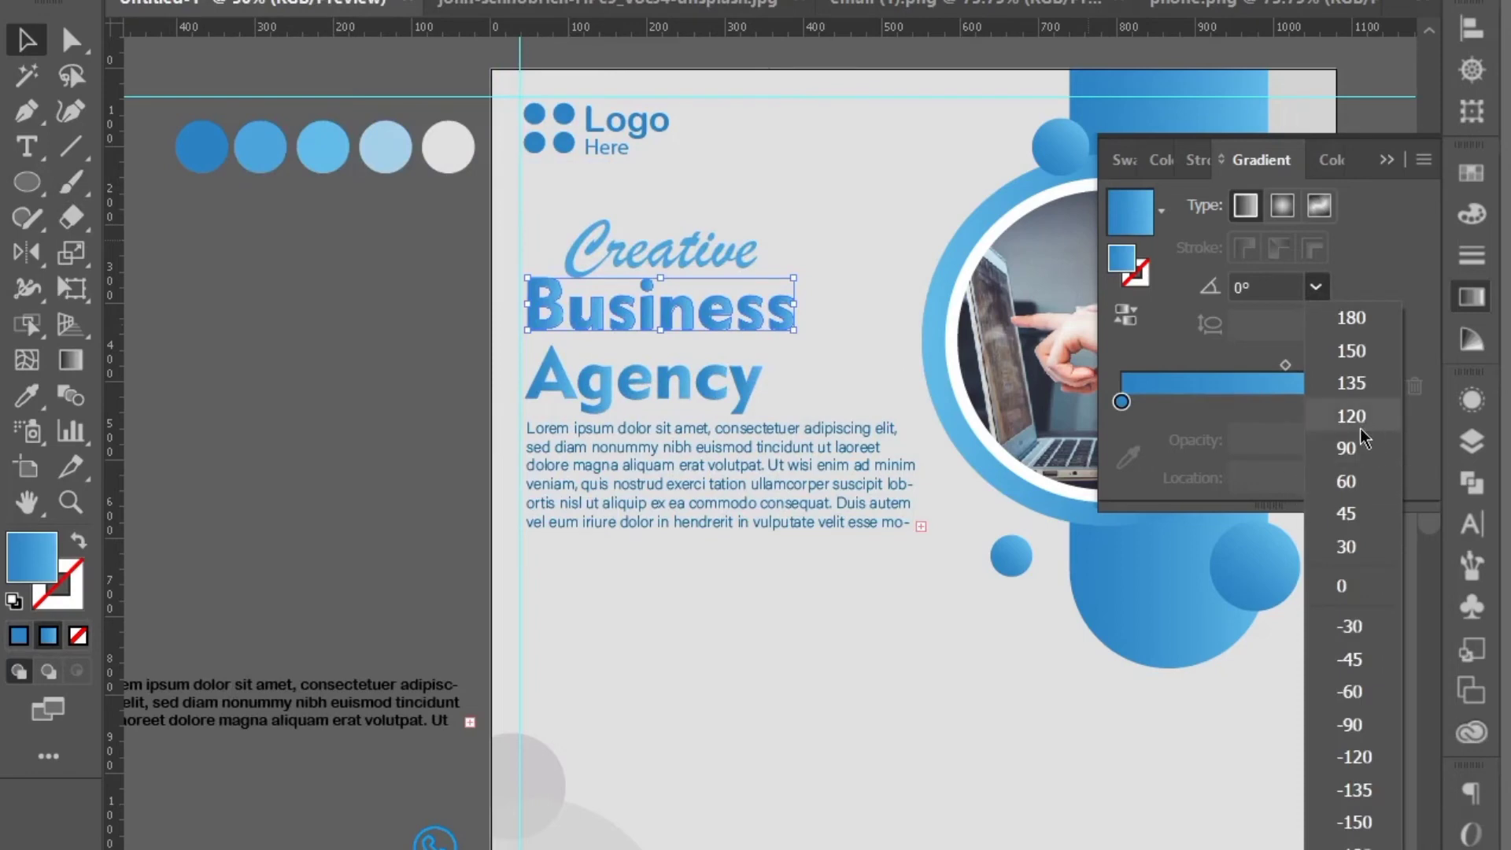
click(1342, 587)
click(1316, 288)
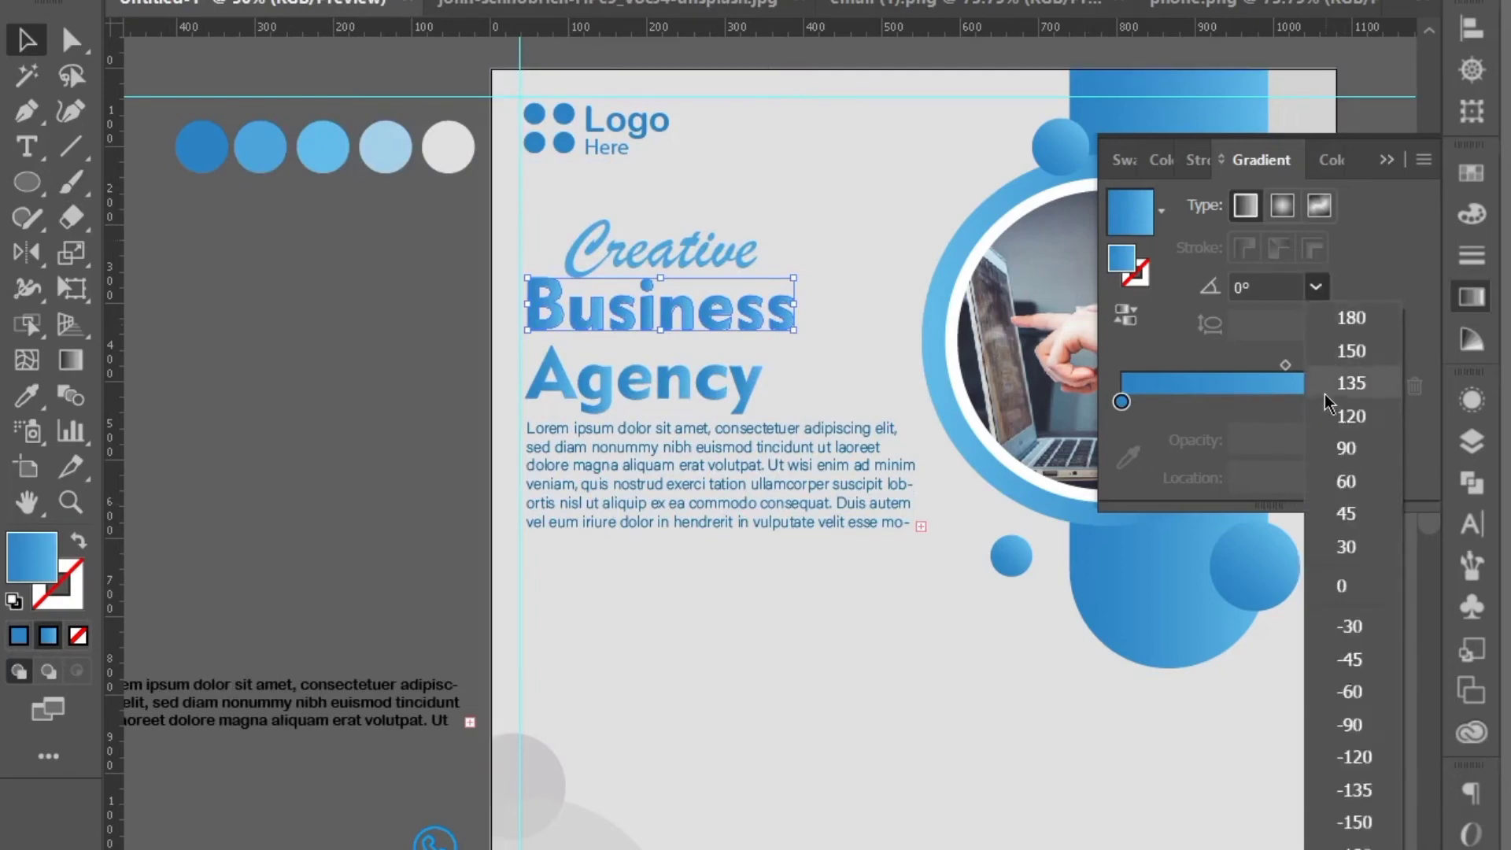
click(1345, 446)
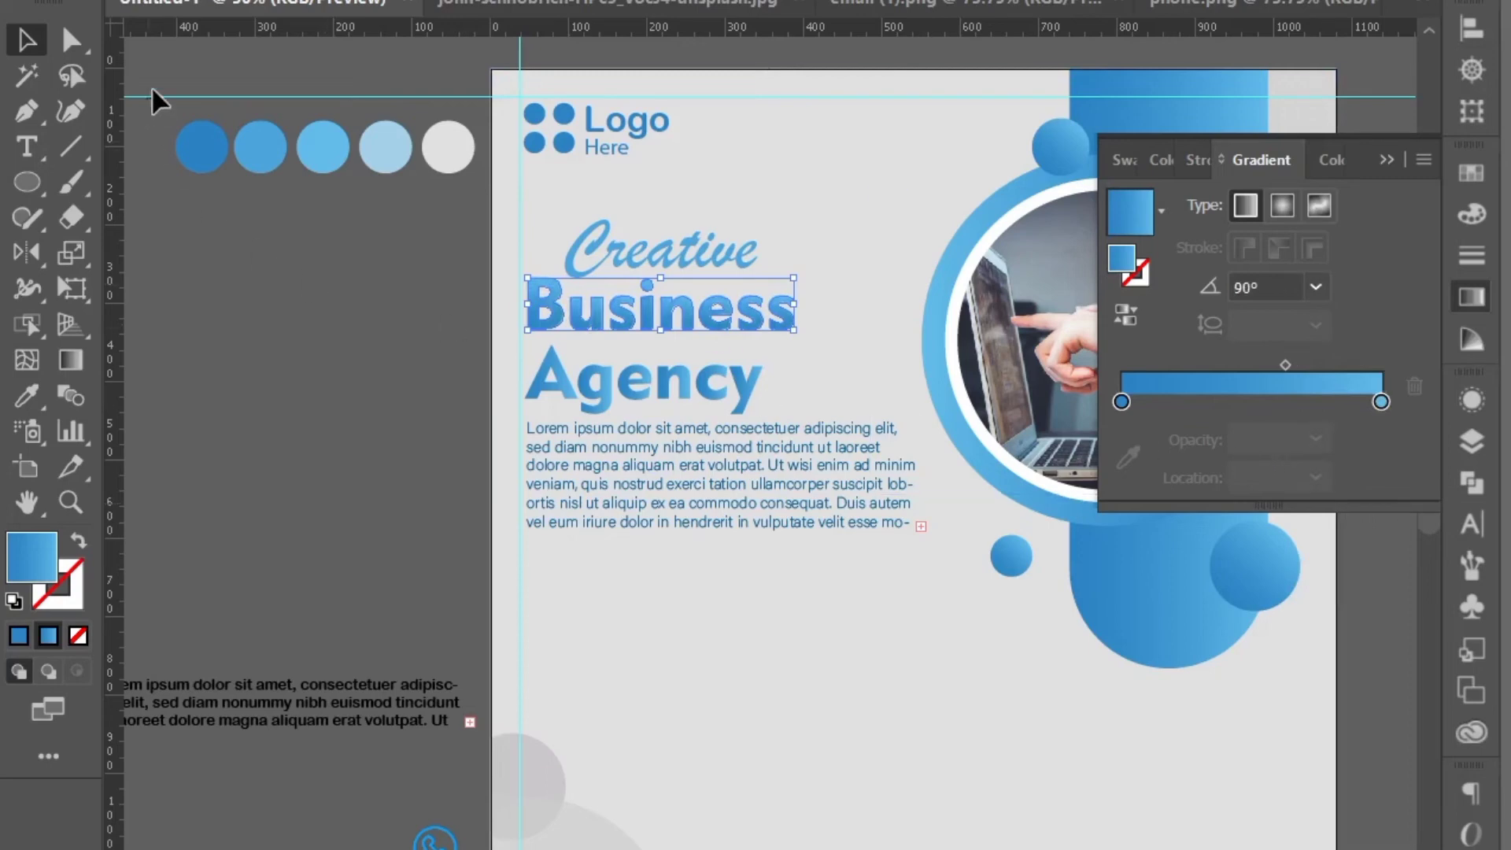
Step: Select only the "Agency" lettering, set its gradient angle to 90° and deselect it
click(244, 307)
click(651, 383)
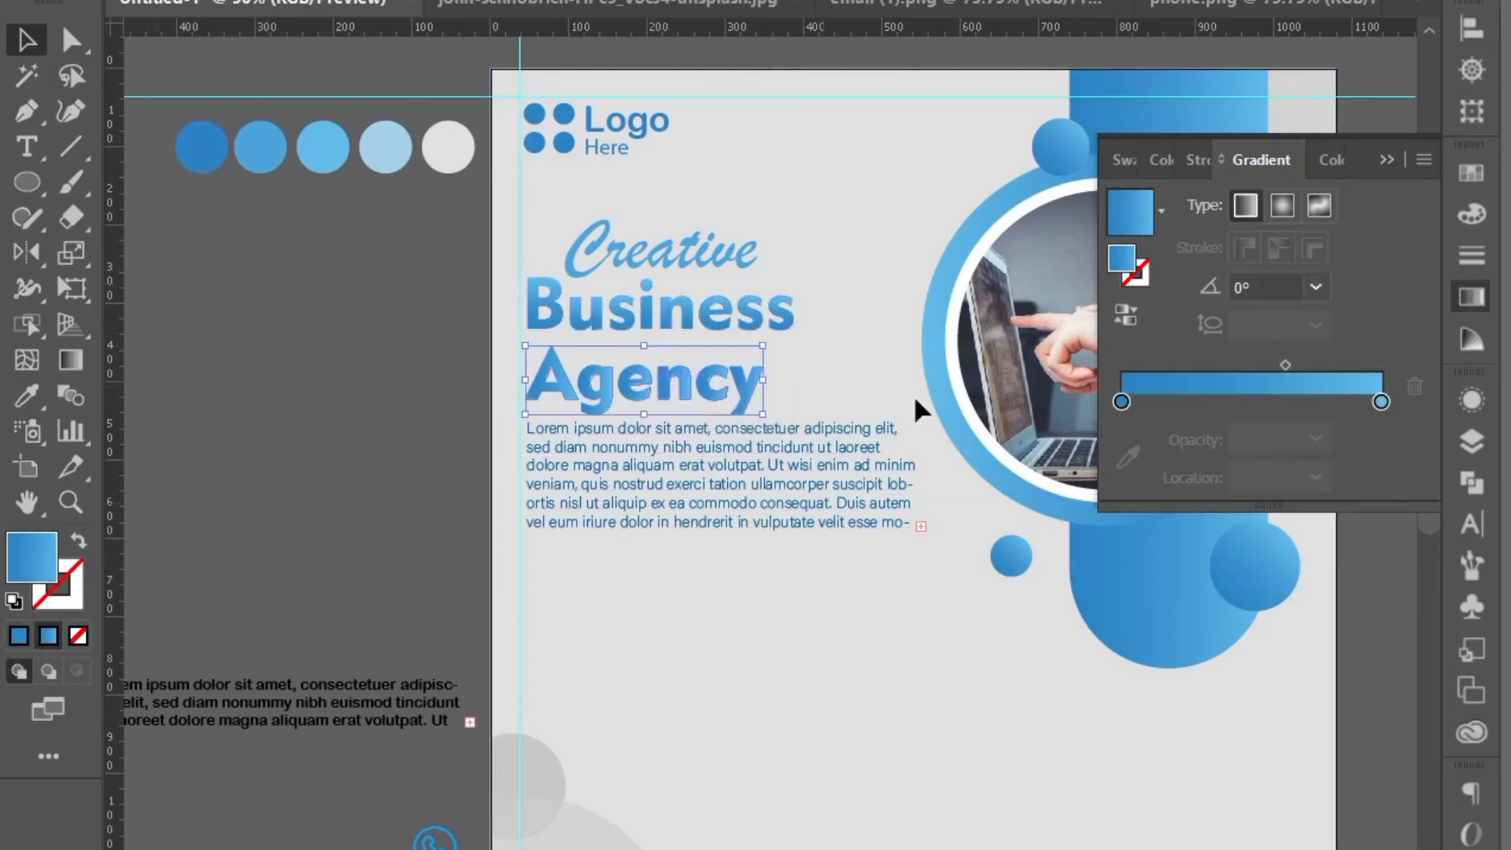
click(1316, 288)
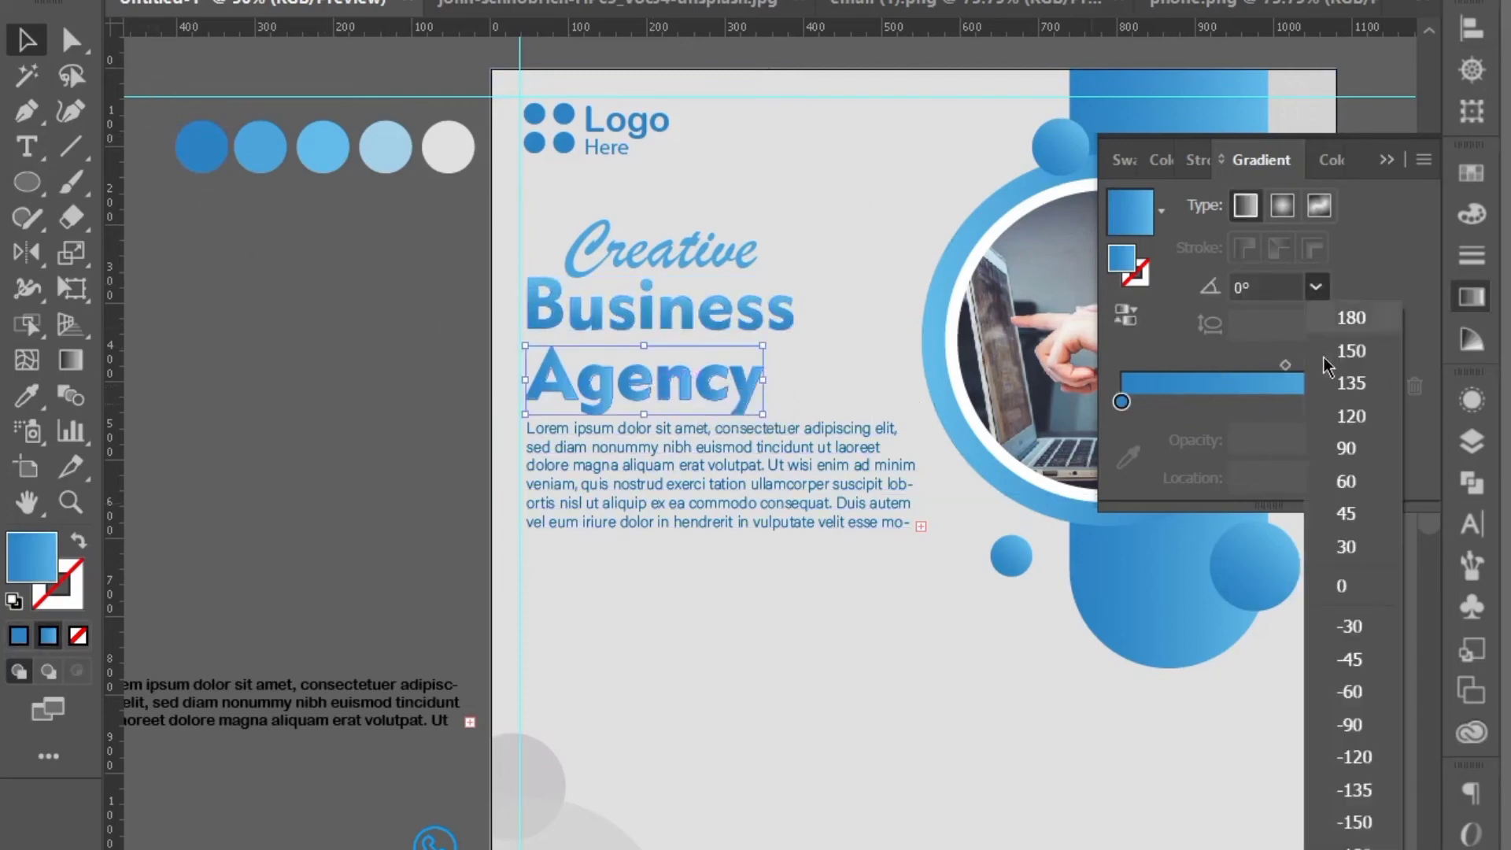
click(1344, 445)
click(362, 506)
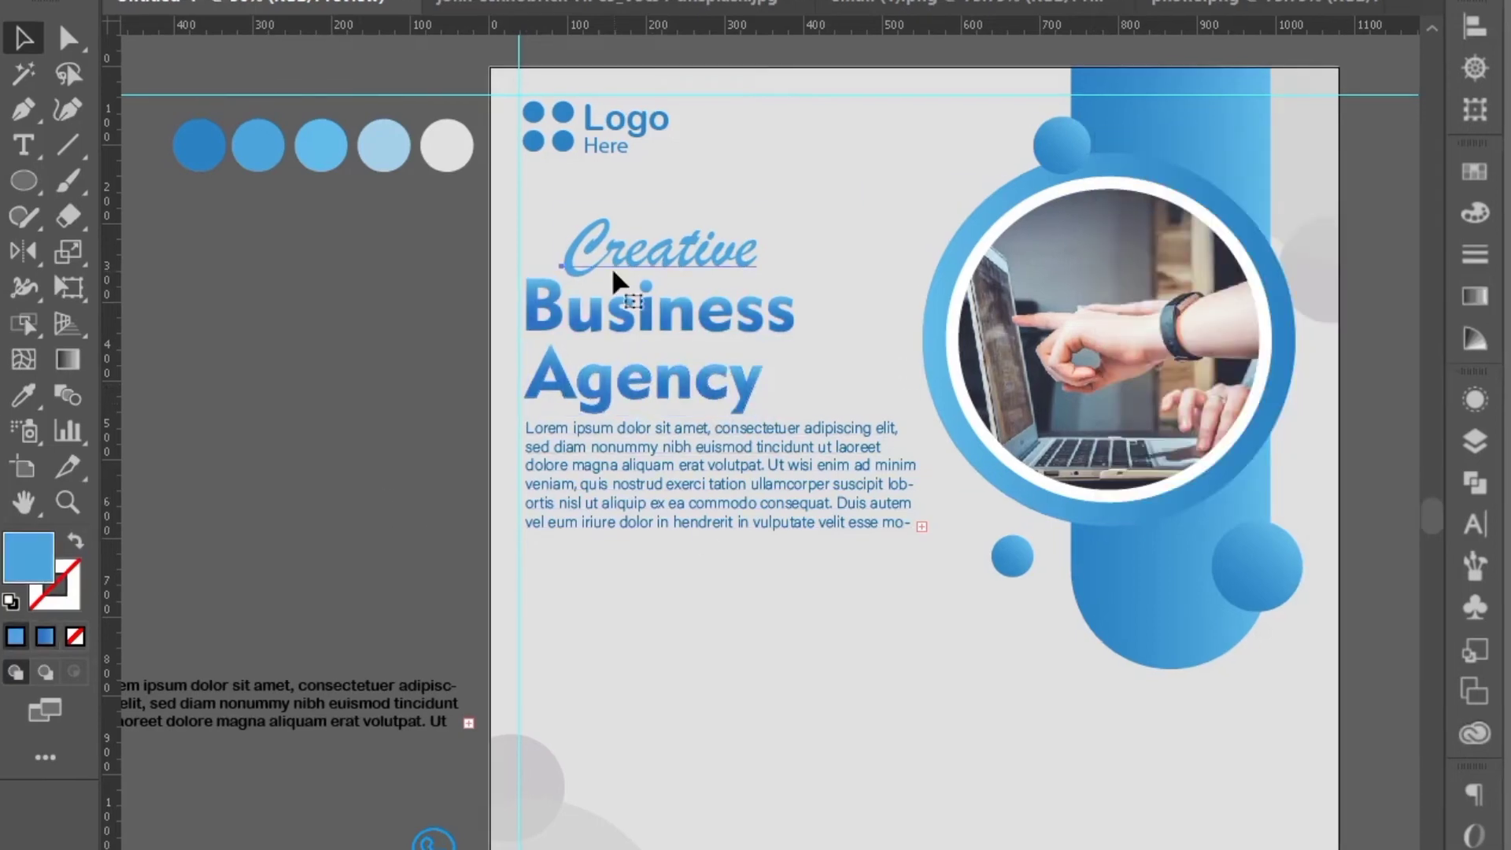
Step: Recolour the "Creative" text with a dark neutral gray fill
click(612, 267)
key(i)
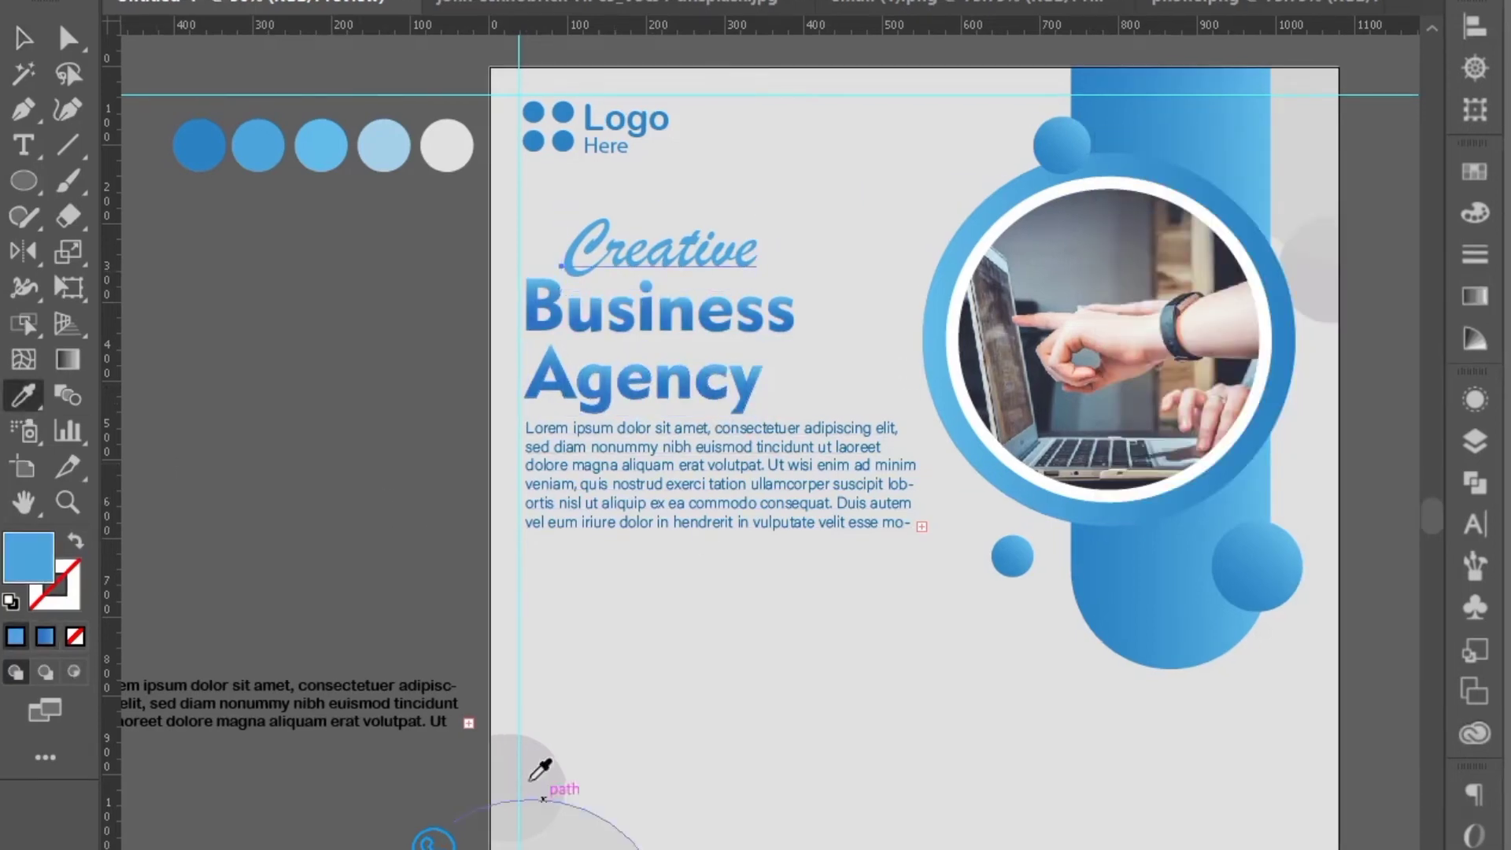
click(535, 795)
key(v)
double_click(29, 557)
text(7f7f7f)
key(Return)
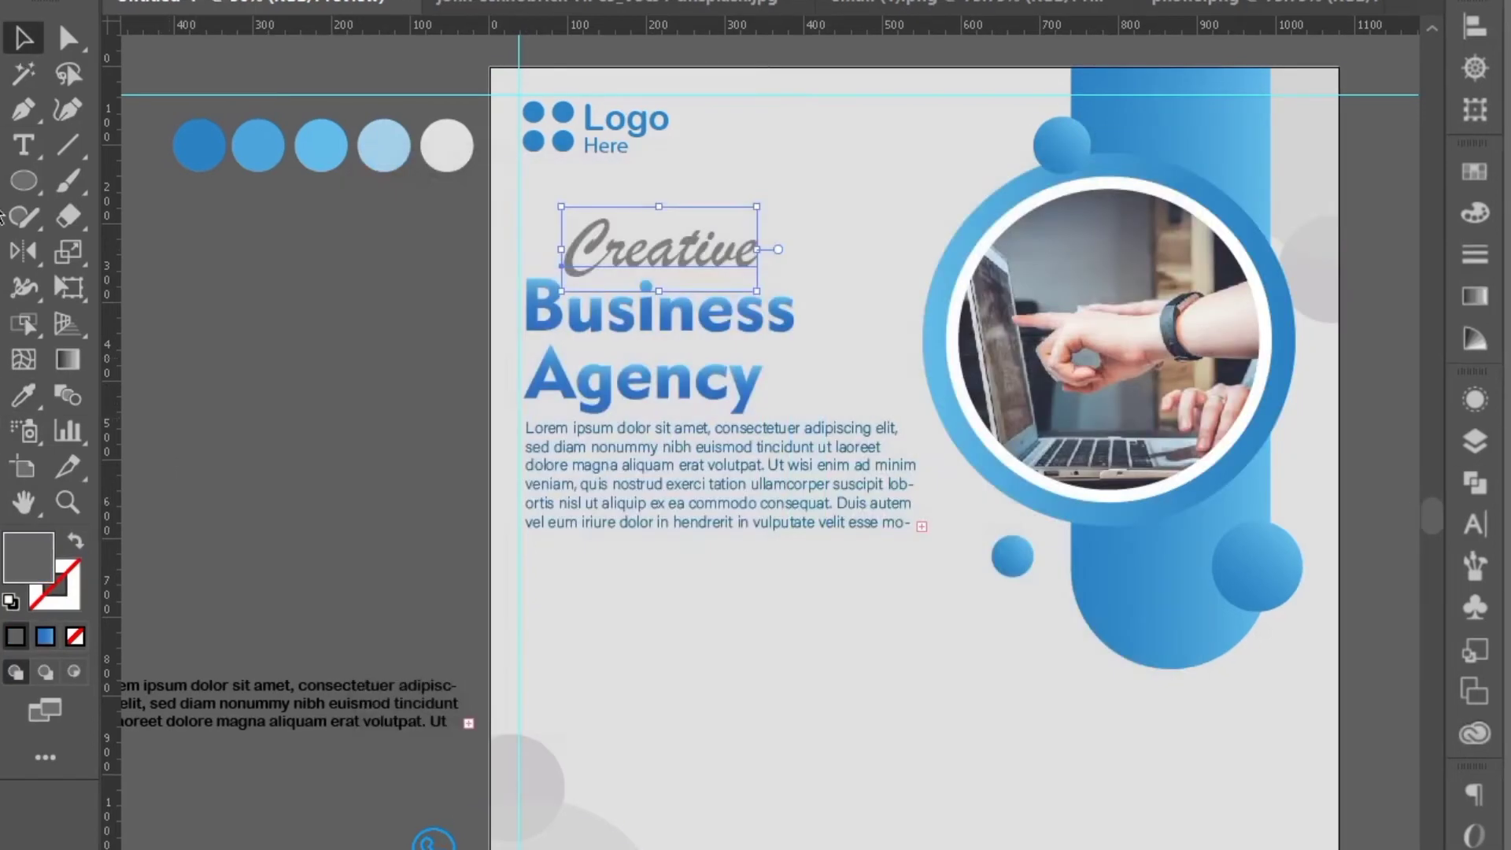
click(660, 261)
double_click(45, 559)
click(384, 531)
click(1086, 274)
double_click(28, 548)
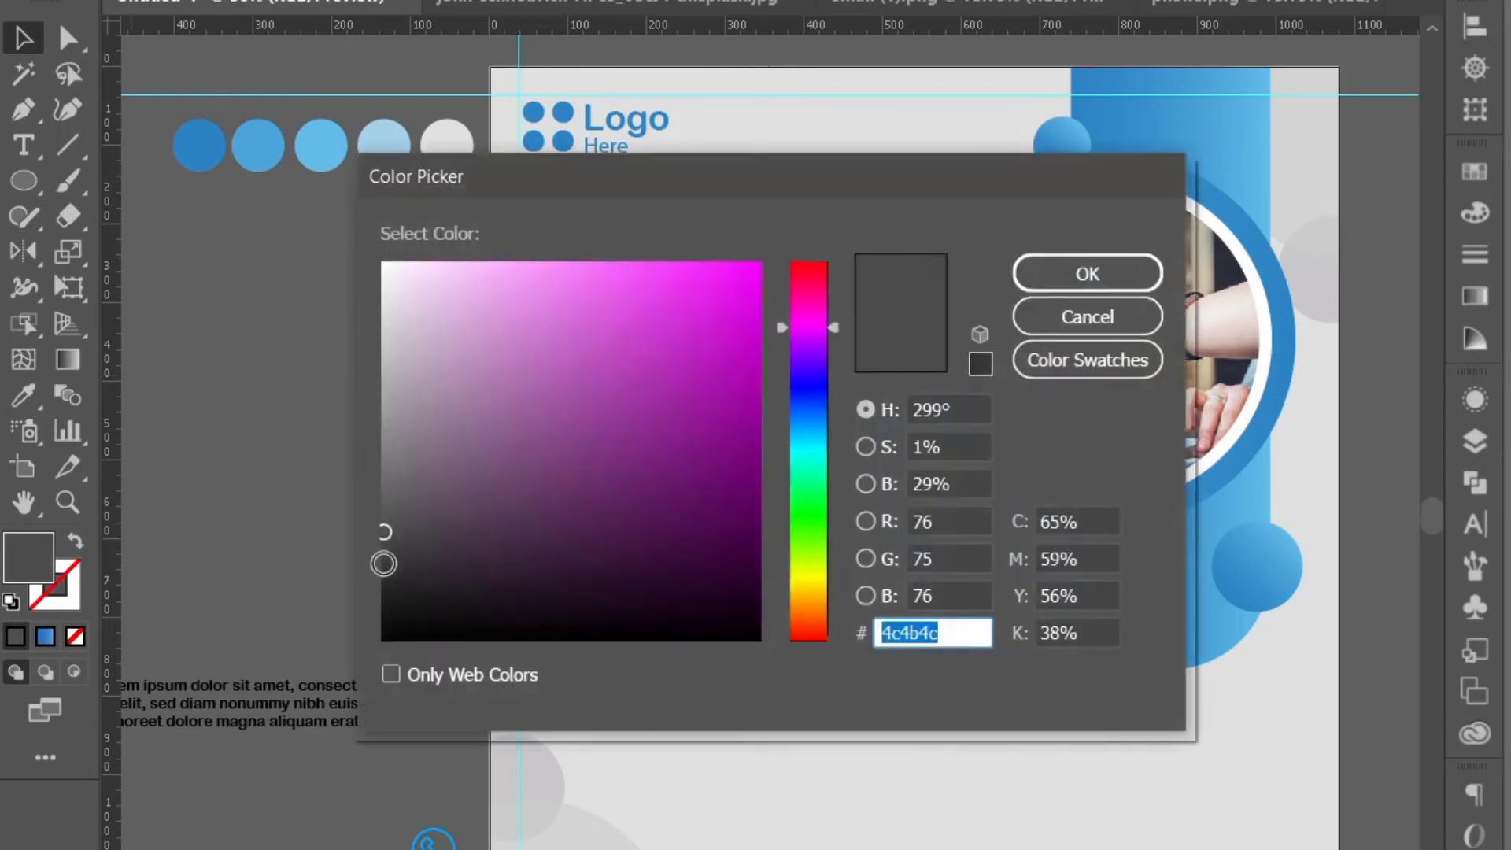
click(382, 584)
click(1086, 276)
click(277, 555)
Step: Shift "Creative" slightly down and to the right, and nudge the "Agency" lettering up closer to "Business"
drag(606, 266, 614, 270)
click(376, 363)
click(594, 378)
key(Up)
key(Up)
key(Up)
key(Up)
key(Up)
key(Up)
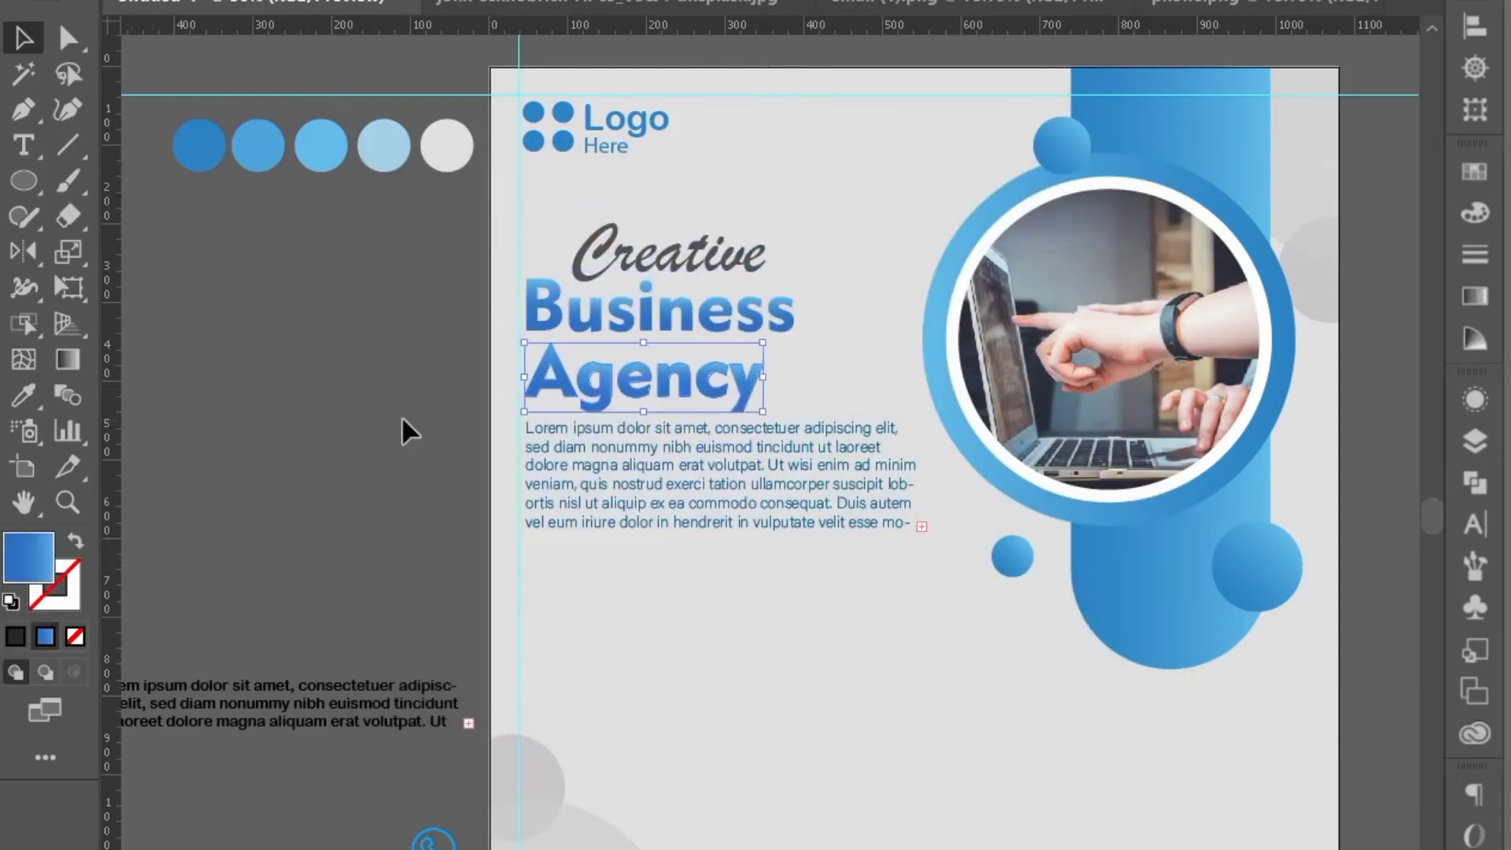
click(402, 418)
Step: Fill the Lorem ipsum body paragraph with a near-black gray, keeping its own text formatting
click(596, 472)
key(i)
click(659, 262)
key(ctrl+z)
double_click(31, 566)
click(429, 540)
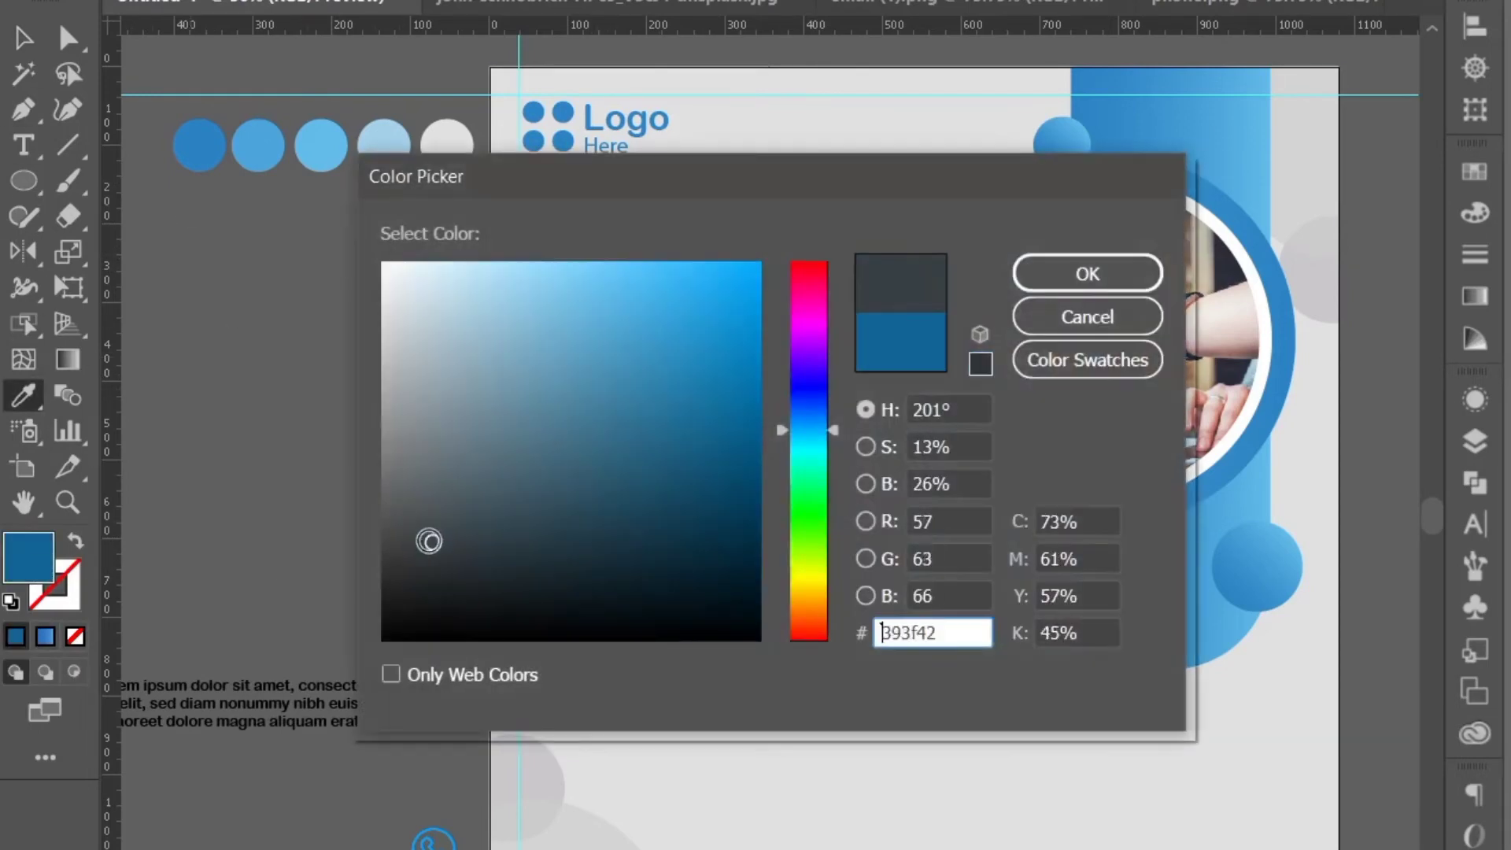
click(1086, 274)
double_click(29, 561)
click(1080, 271)
Step: Set the body paragraph's font size to 24 pt
click(1474, 524)
click(1383, 471)
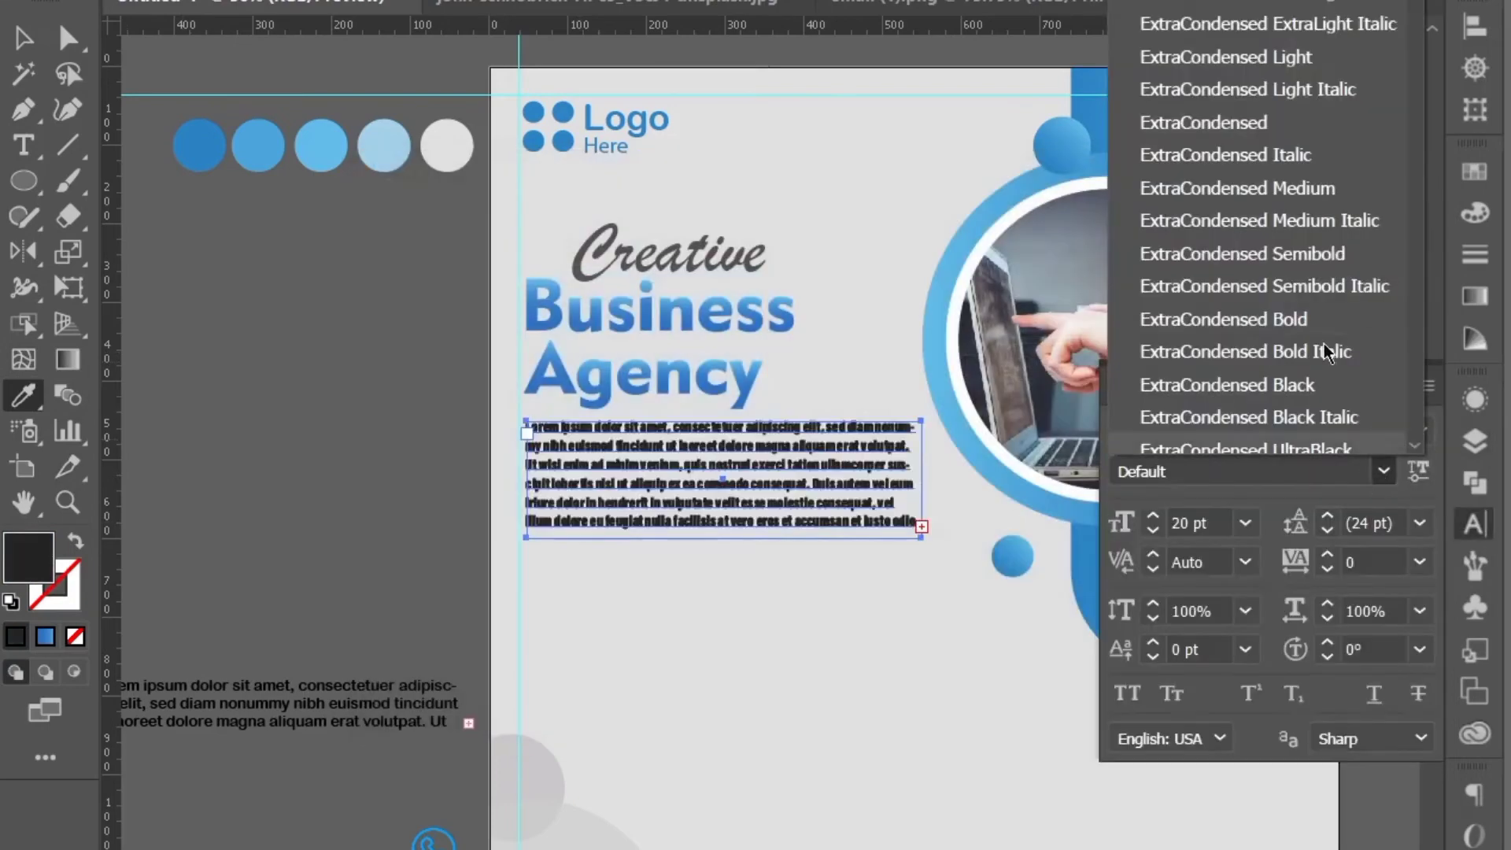
click(1153, 529)
triple_click(1154, 517)
triple_click(1153, 517)
click(1153, 530)
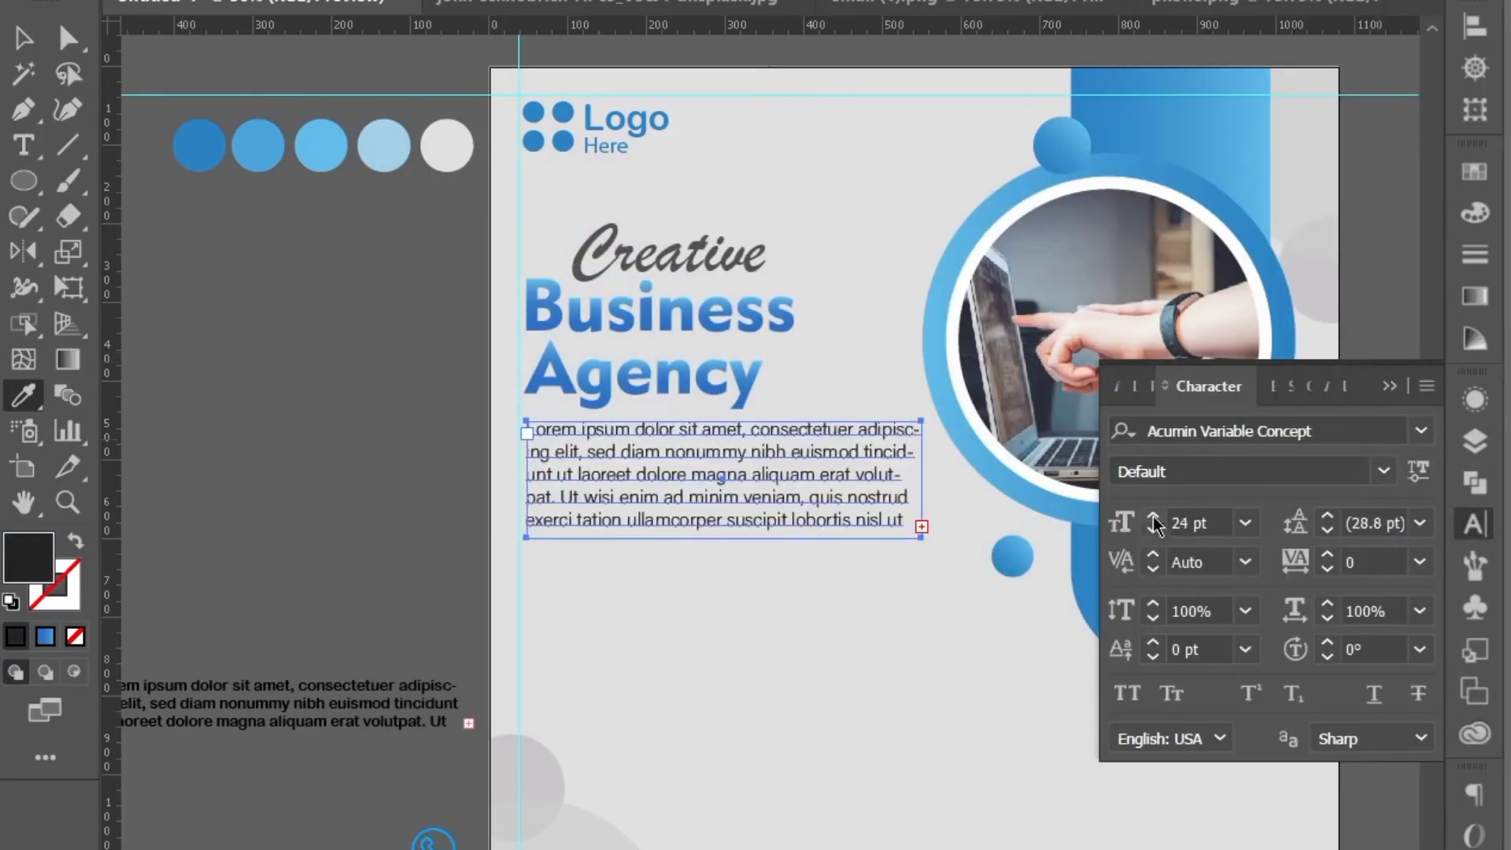
Step: Change the body paragraph's font to Myriad Pro and deselect the text
click(1383, 471)
click(1383, 471)
click(1422, 430)
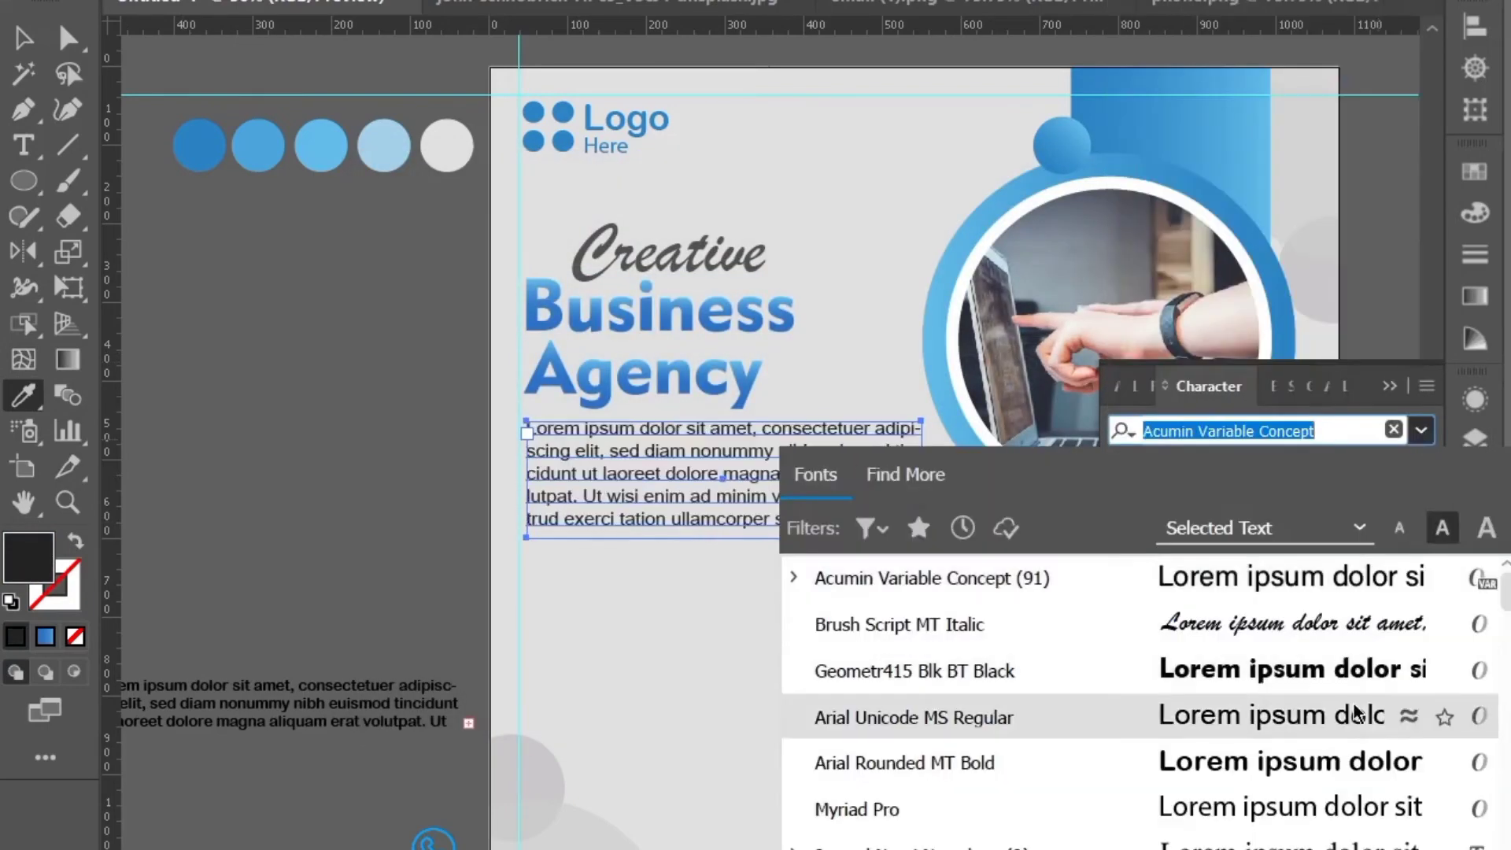
click(1324, 809)
key(Escape)
key(Escape)
click(749, 598)
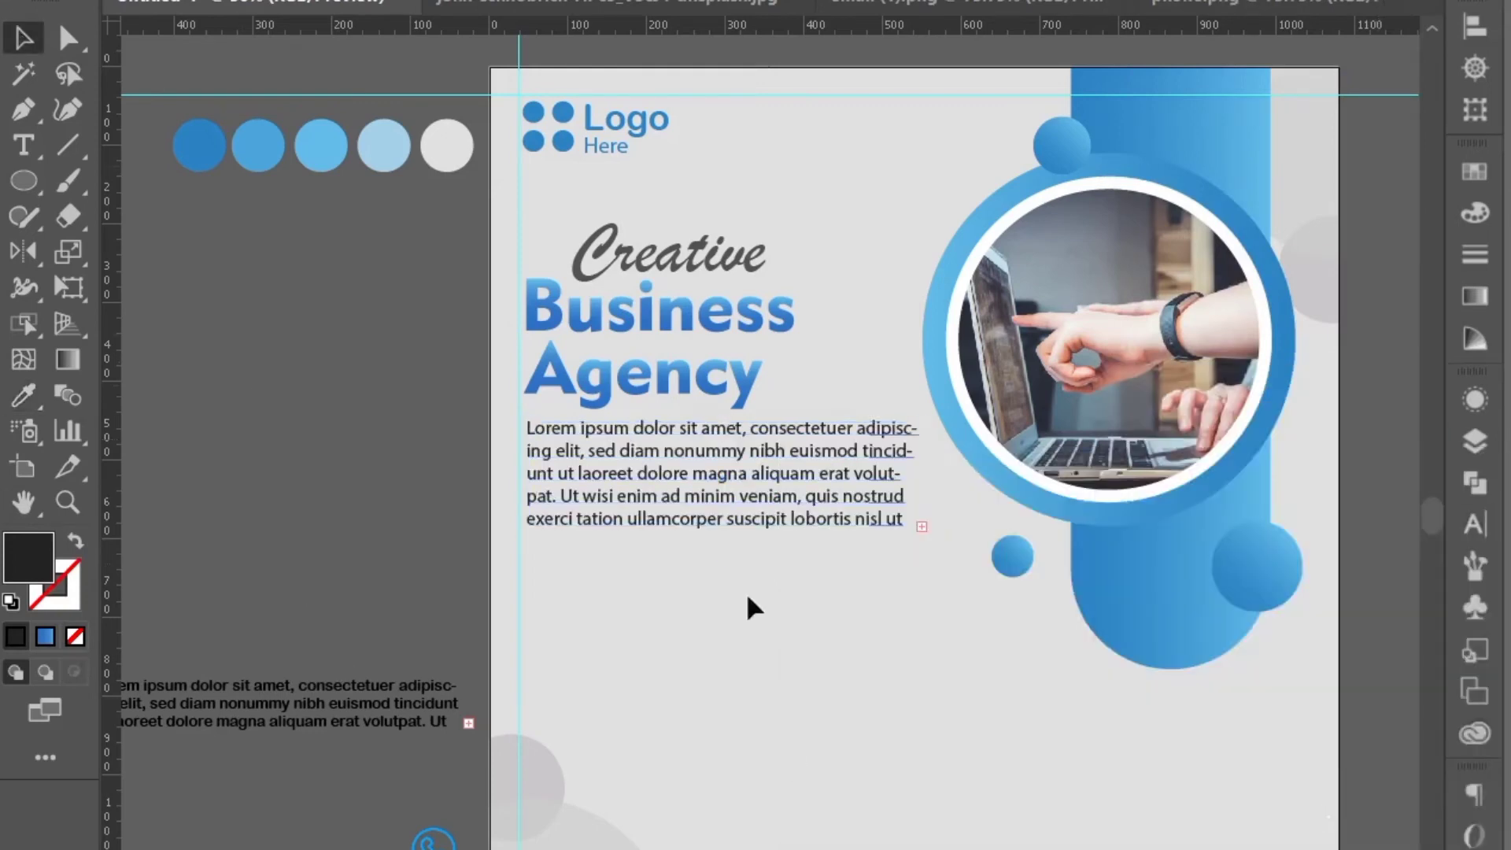
Step: Select the gradient bar, ringed photo and accent circles without the background, and nudge them together slightly toward the artboard's right edge
click(1234, 622)
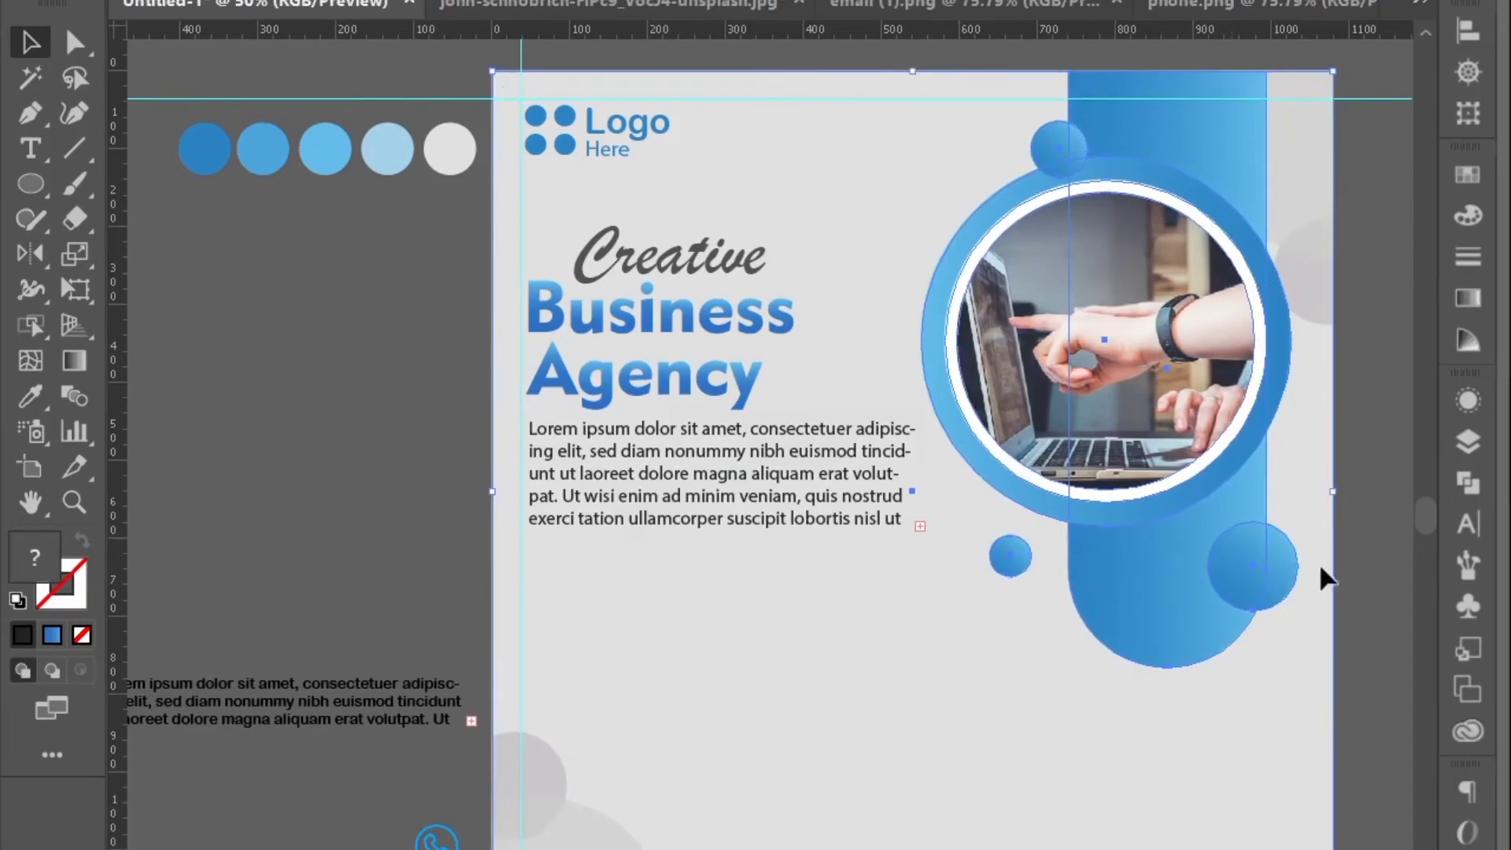
key(ctrl+z)
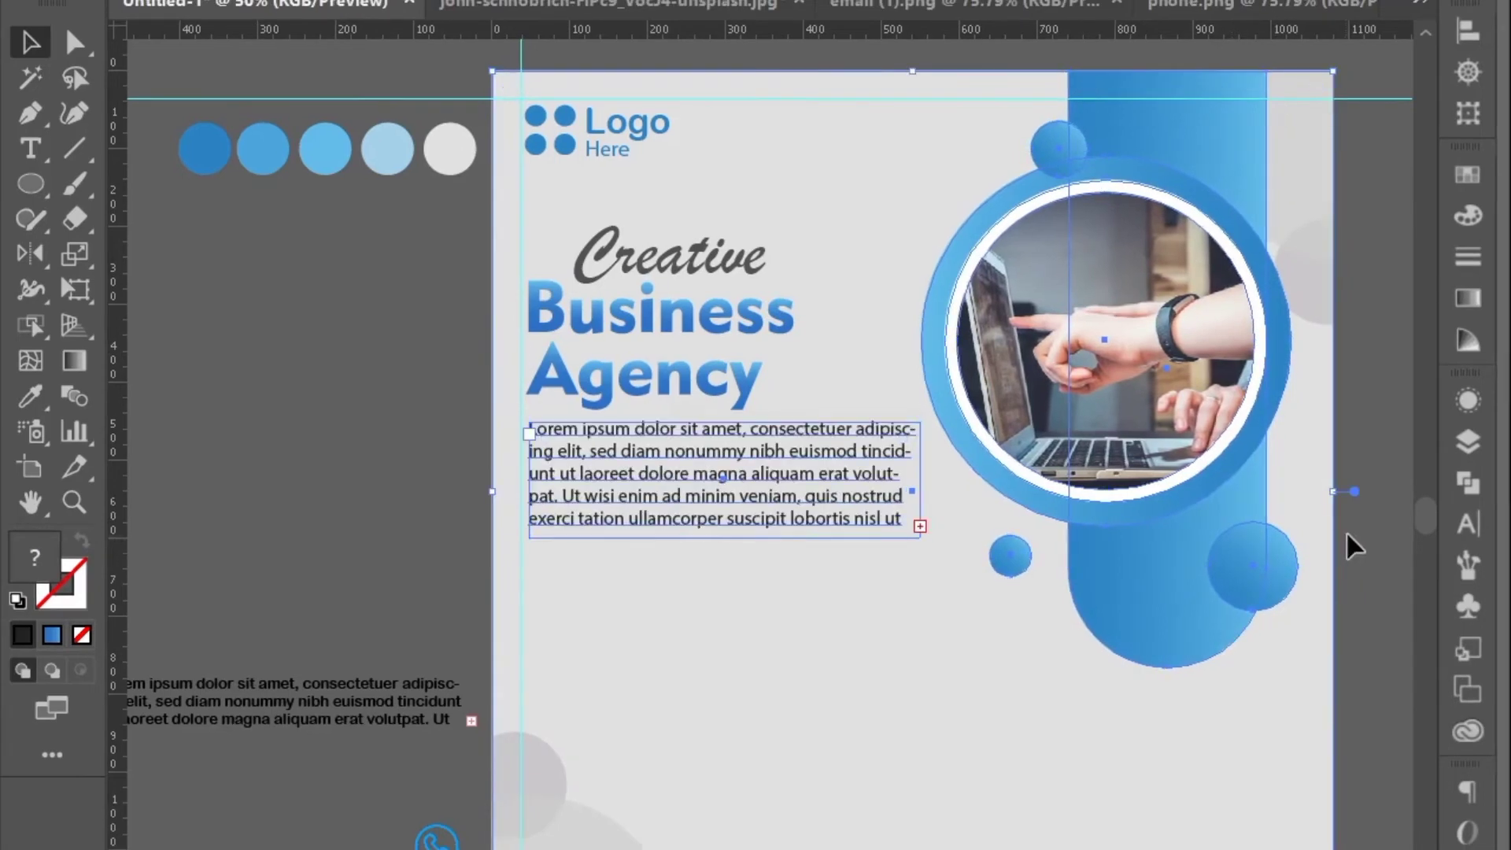
key(ctrl+shift+z)
click(1208, 438)
shift+click(1136, 131)
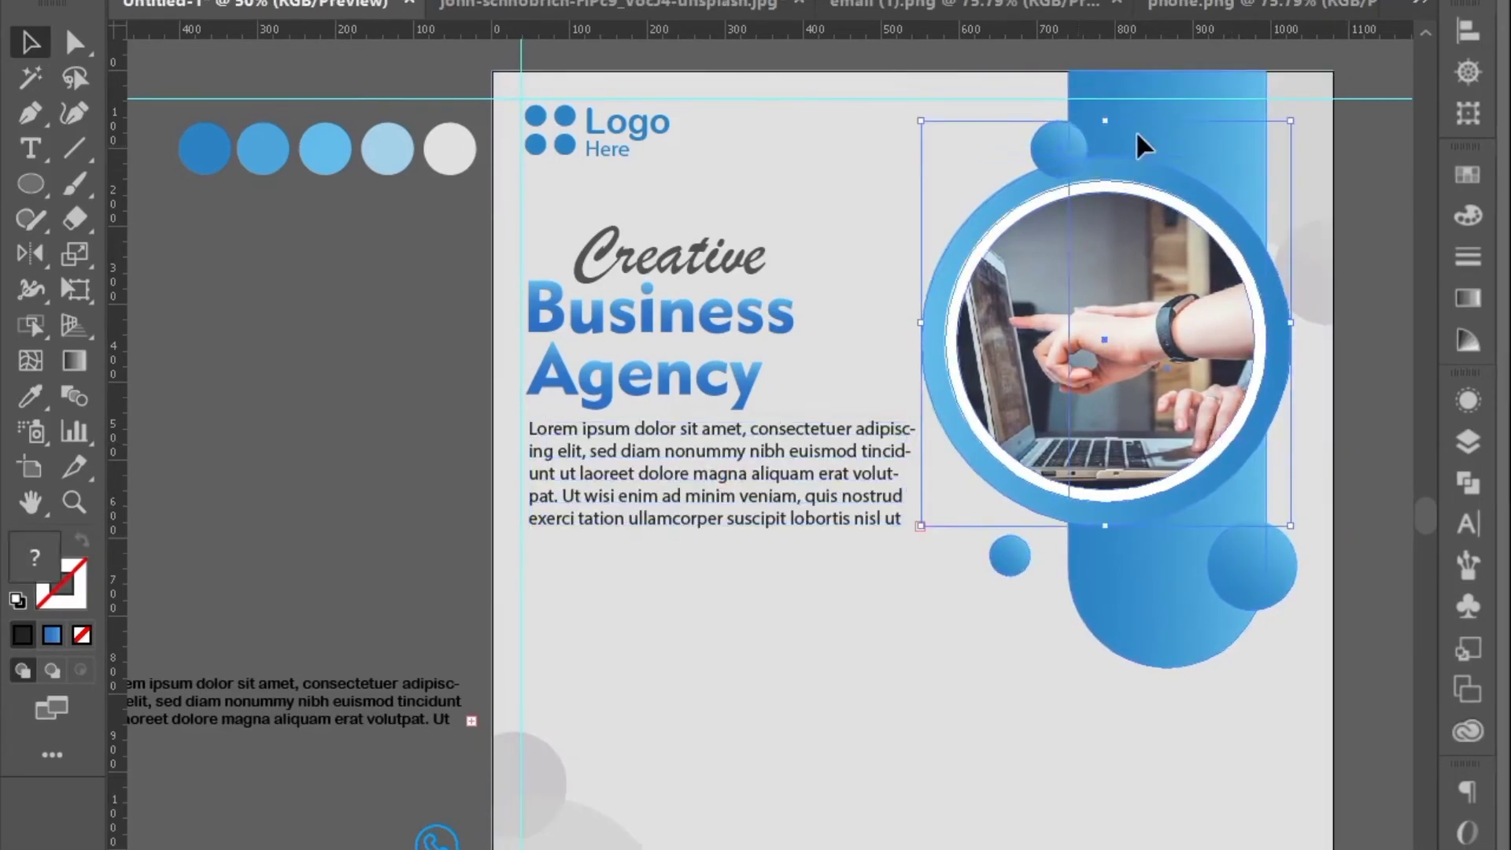
shift+click(1282, 592)
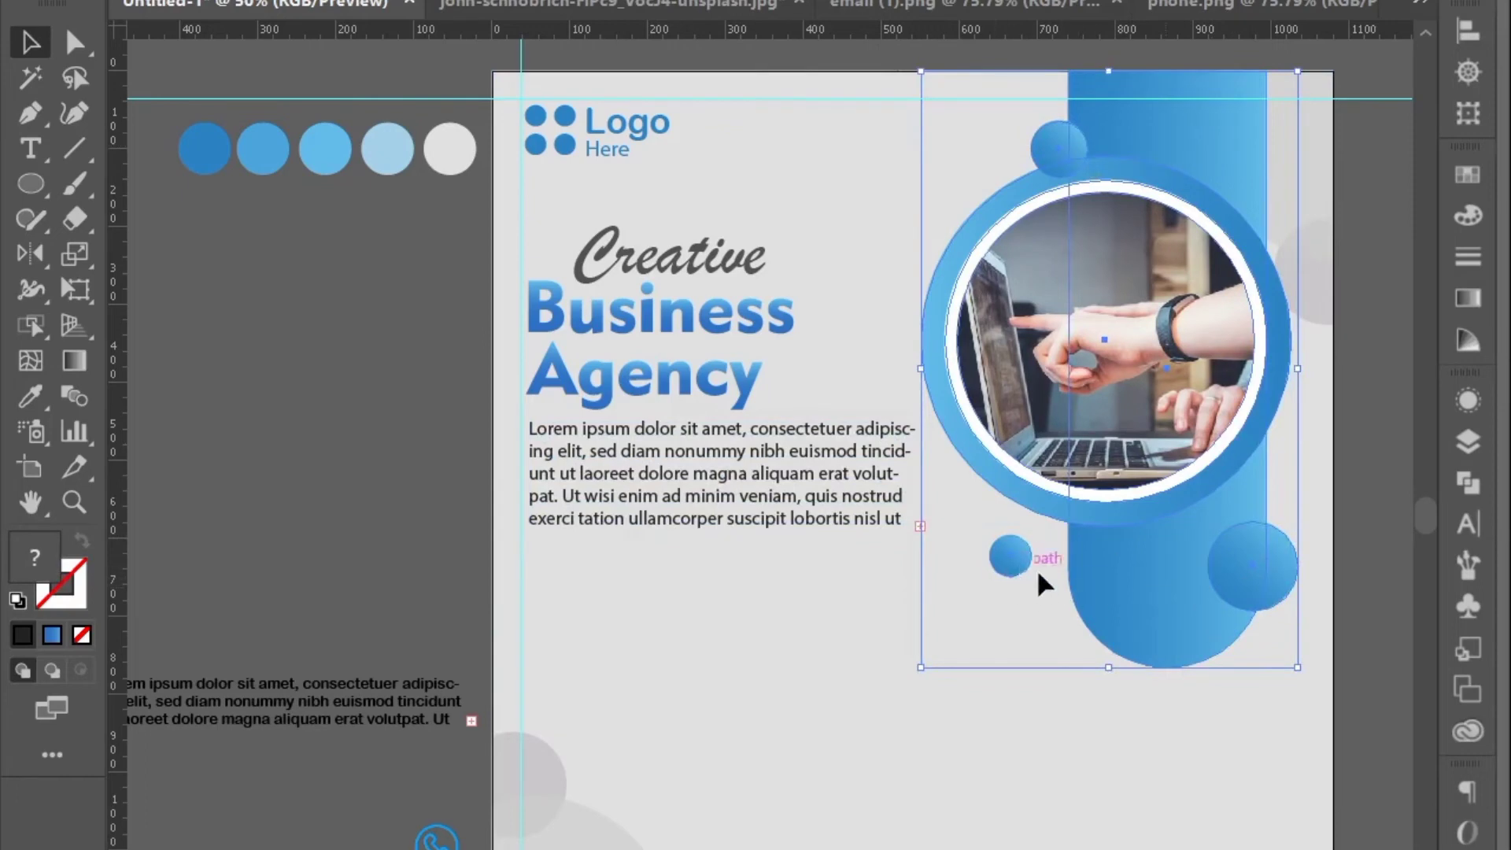
key(Right)
key(Right)
key(Right)
key(Right)
key(Right)
key(Right)
key(Right)
key(Right)
key(Right)
key(Right)
key(Right)
key(Right)
key(Right)
key(Right)
key(Right)
key(Right)
key(Right)
key(Right)
key(Right)
key(Right)
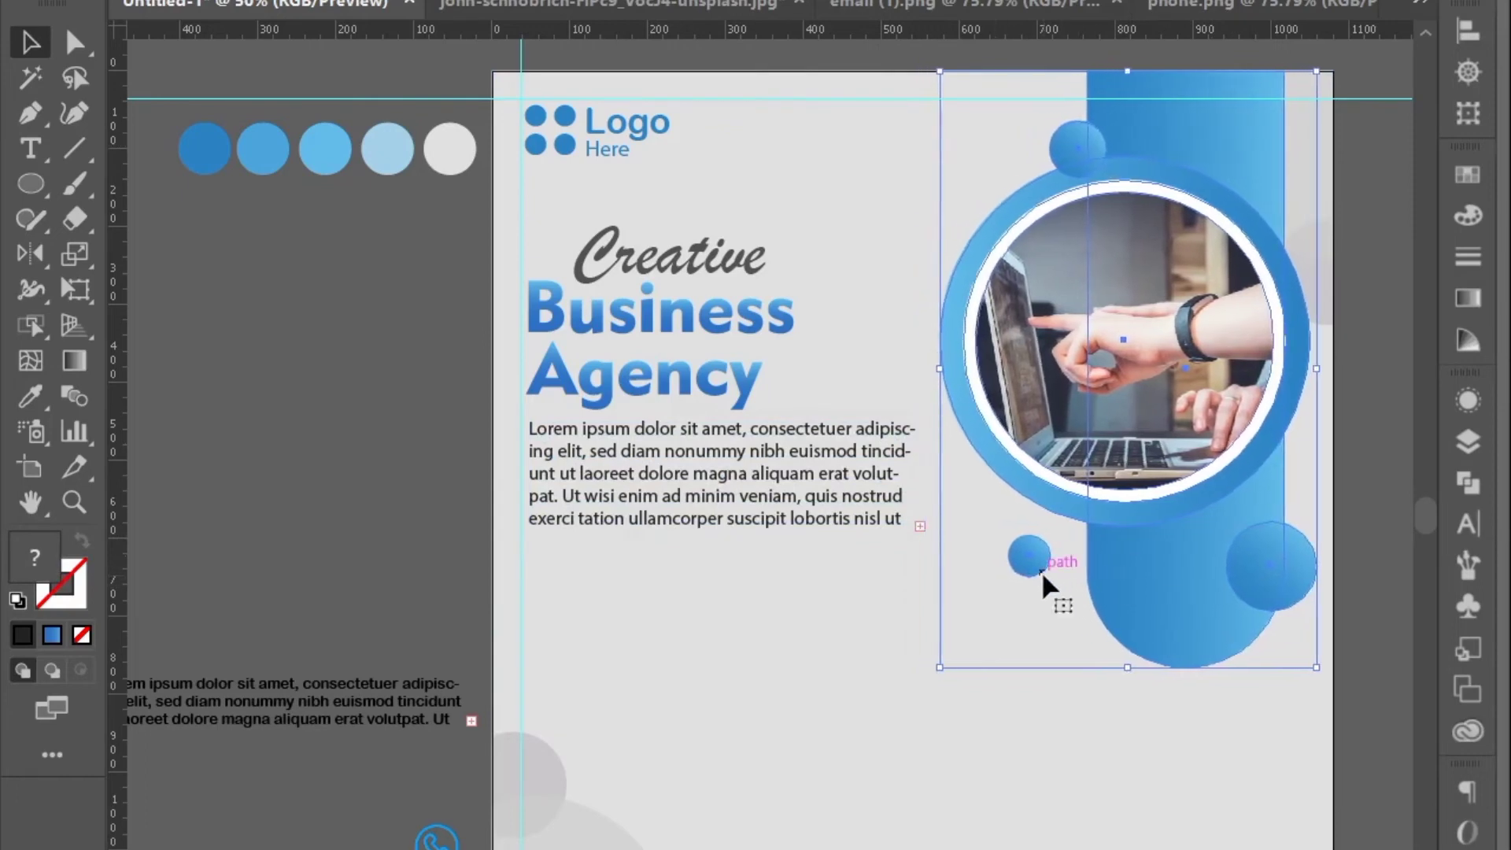
key(Right)
key(Right)
key(Right)
key(Right)
key(Right)
key(Right)
key(Right)
key(Right)
key(Right)
key(Right)
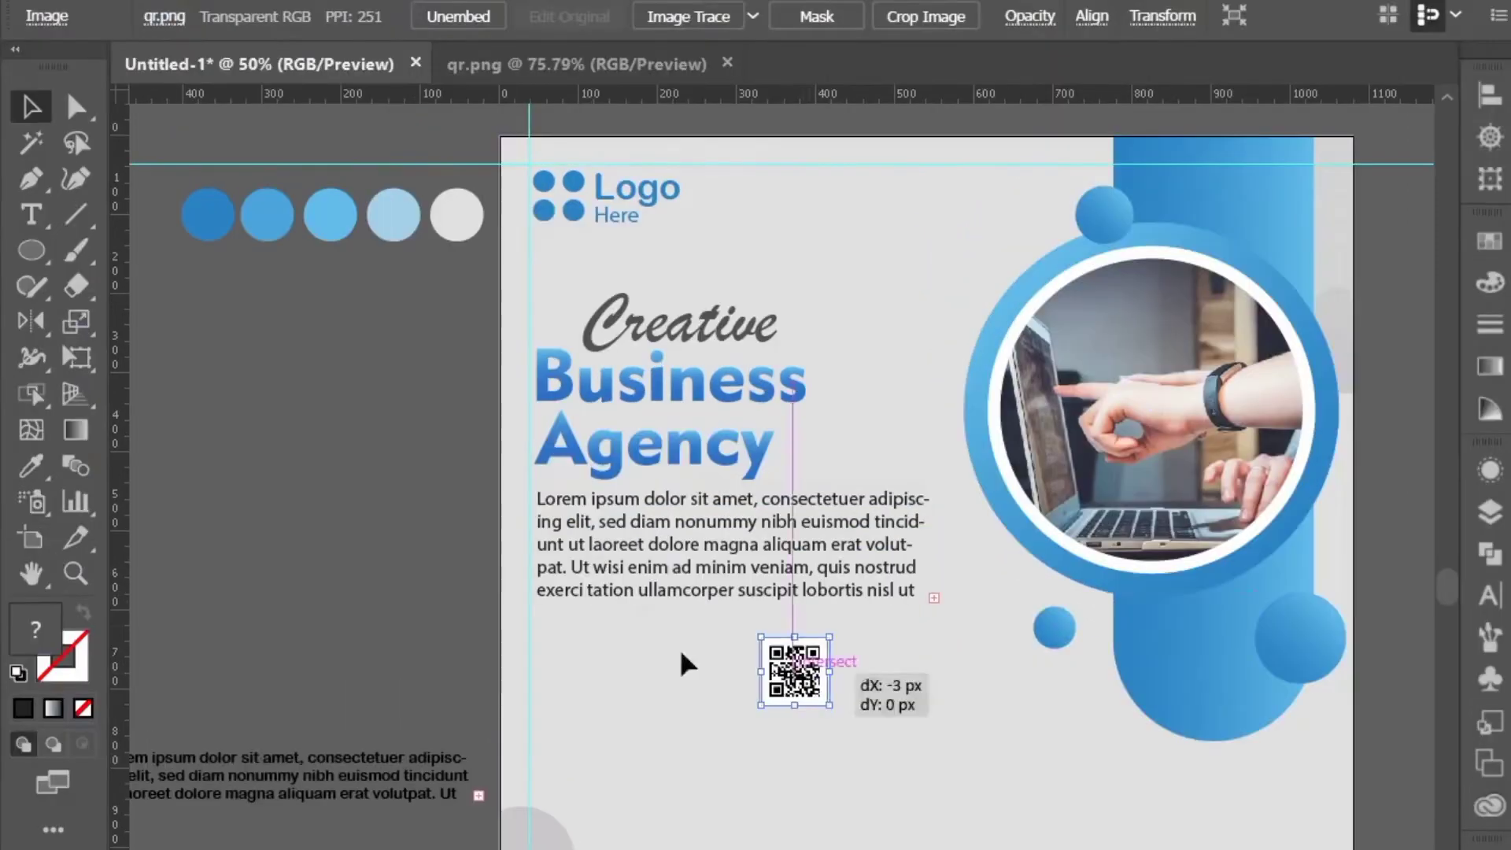
Step: Move the qr.png QR code image onto the empty pasteboard left of the artboard and deselect it
drag(685, 664, 391, 651)
click(460, 676)
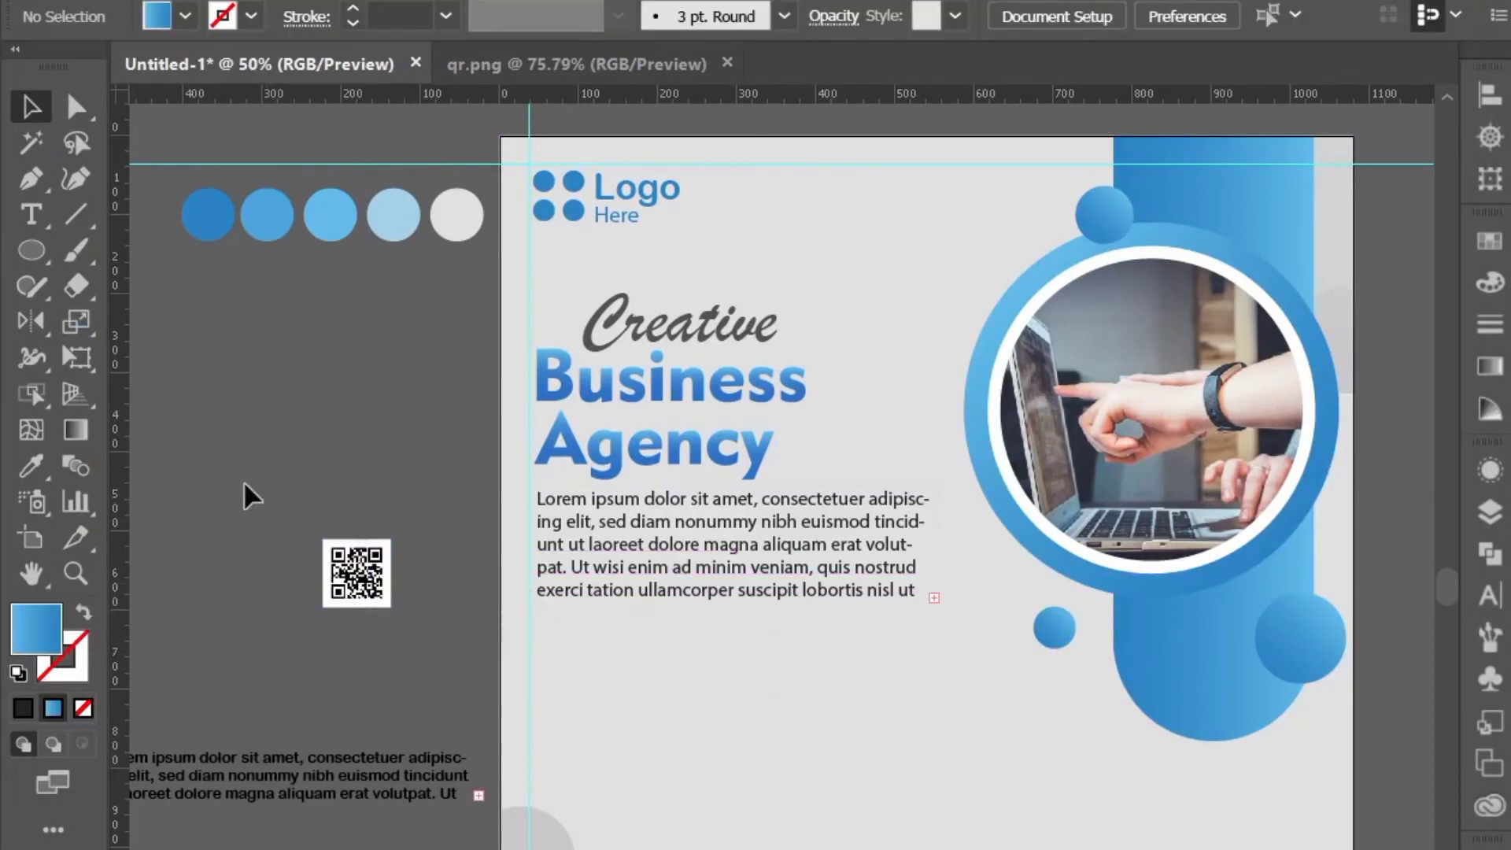
drag(334, 578, 252, 550)
click(408, 555)
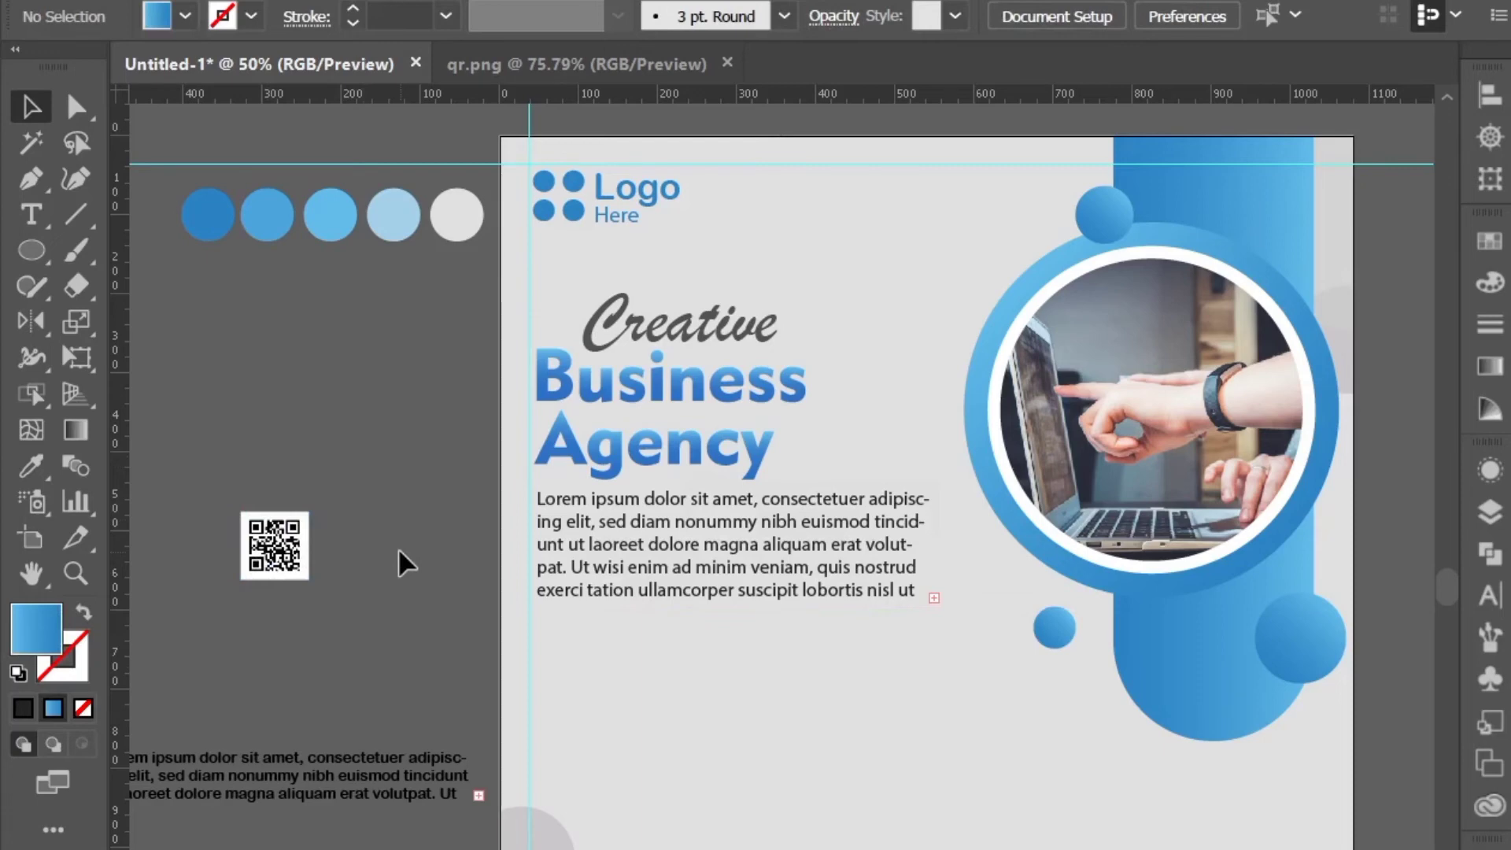
Step: Inside the background clip group, copy the small lower-left gray circle to the artboard's top edge and enlarge the copy
double_click(539, 831)
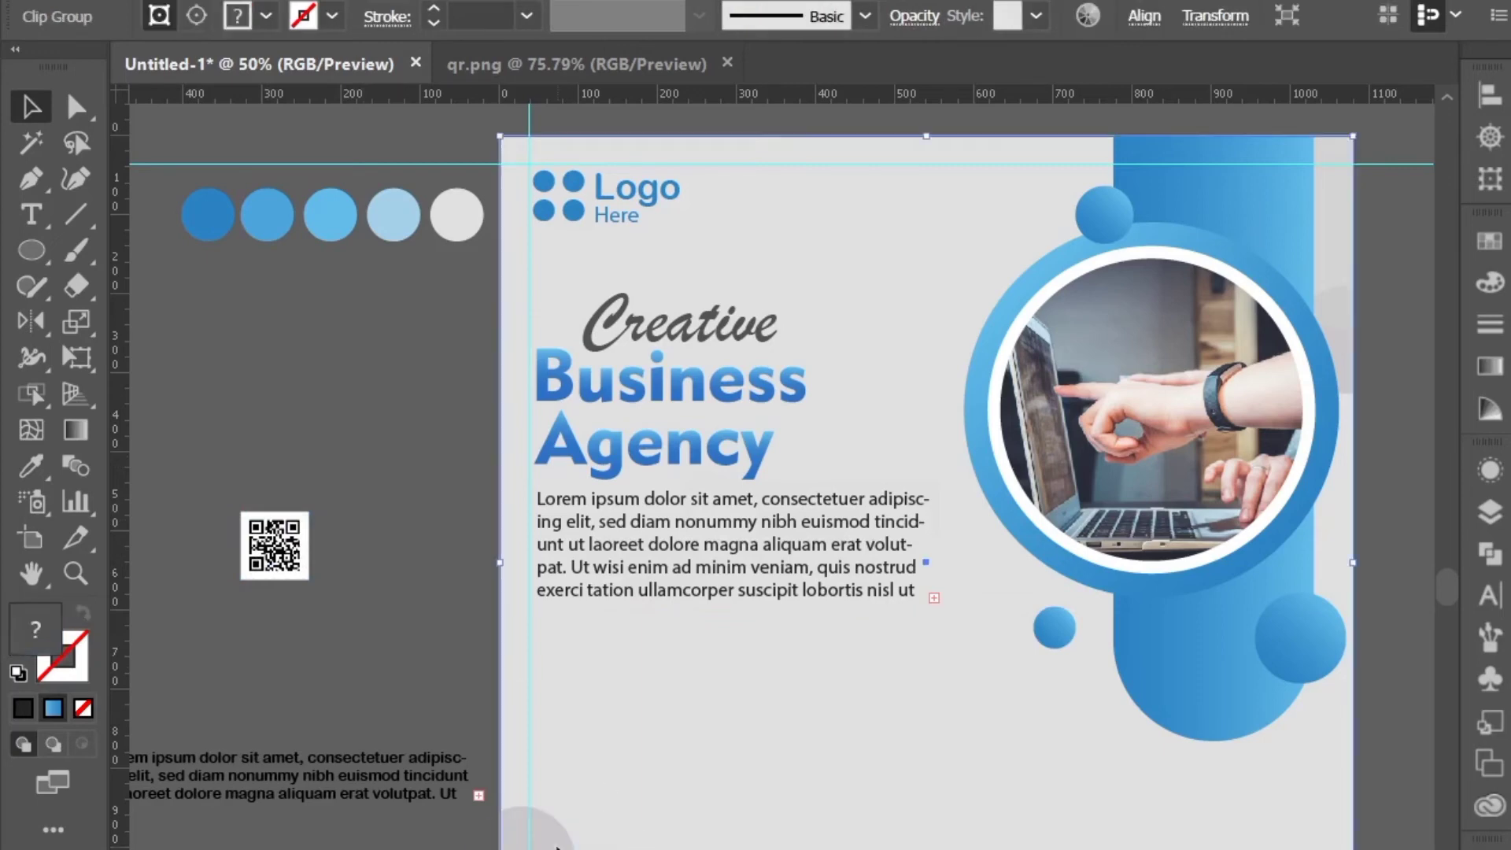
drag(551, 825, 955, 152)
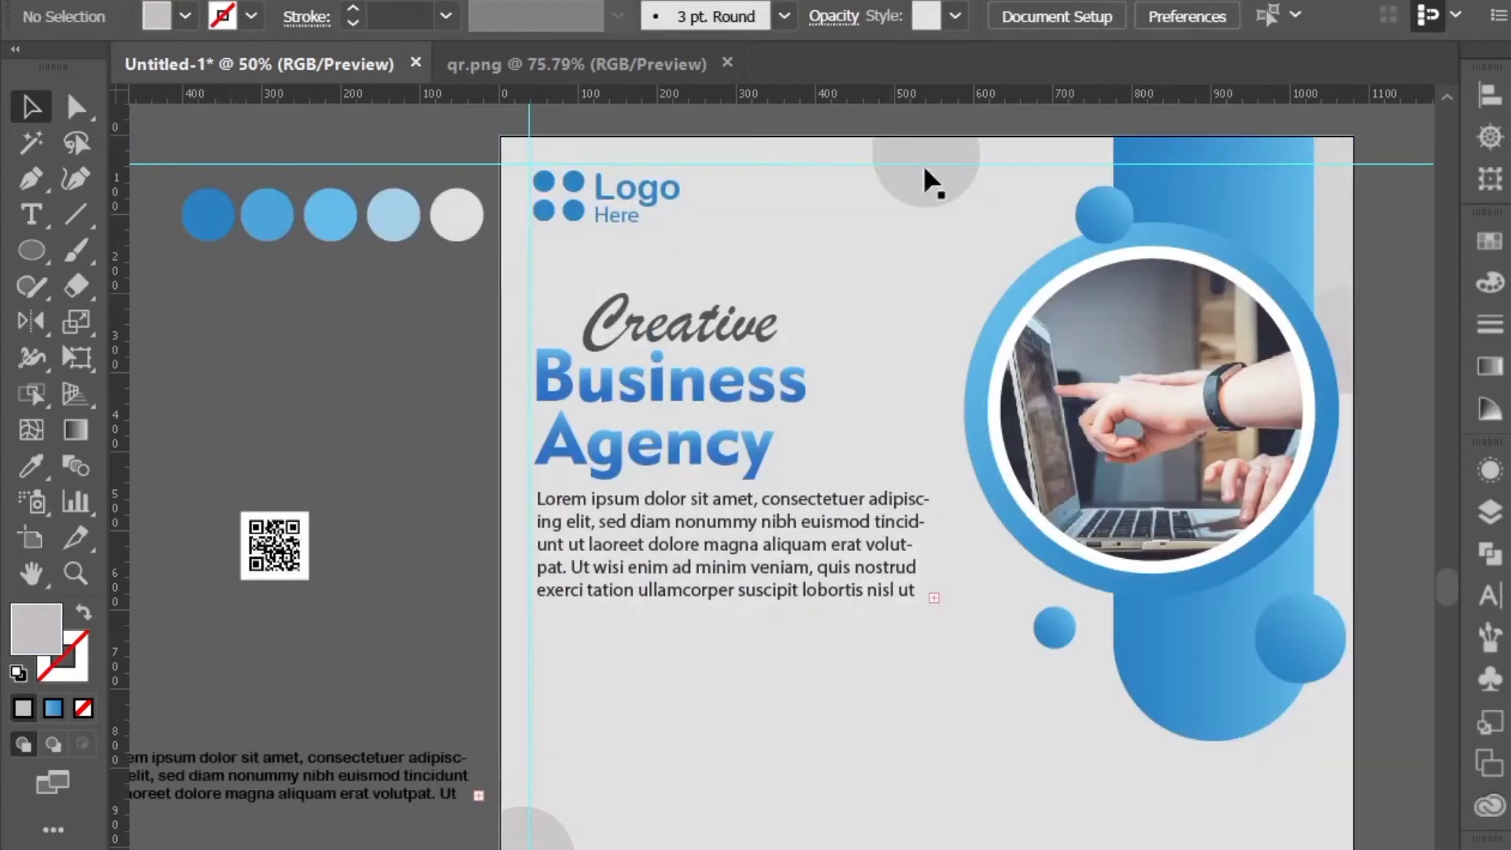
drag(948, 187, 954, 179)
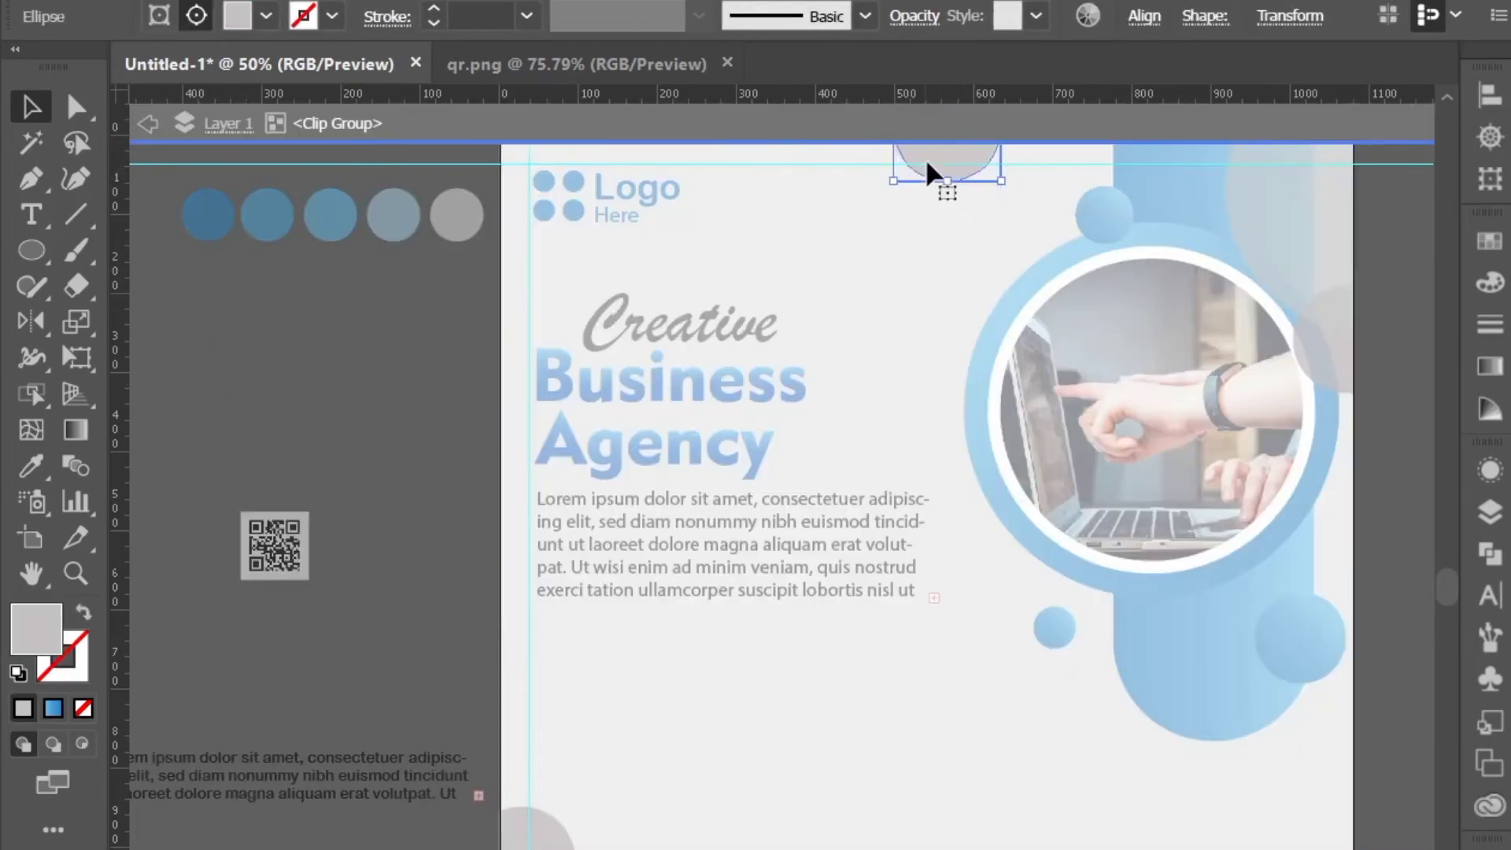
mouse_move(926, 159)
mouse_down()
mouse_move(984, 170)
mouse_move(988, 201)
mouse_move(964, 157)
mouse_up()
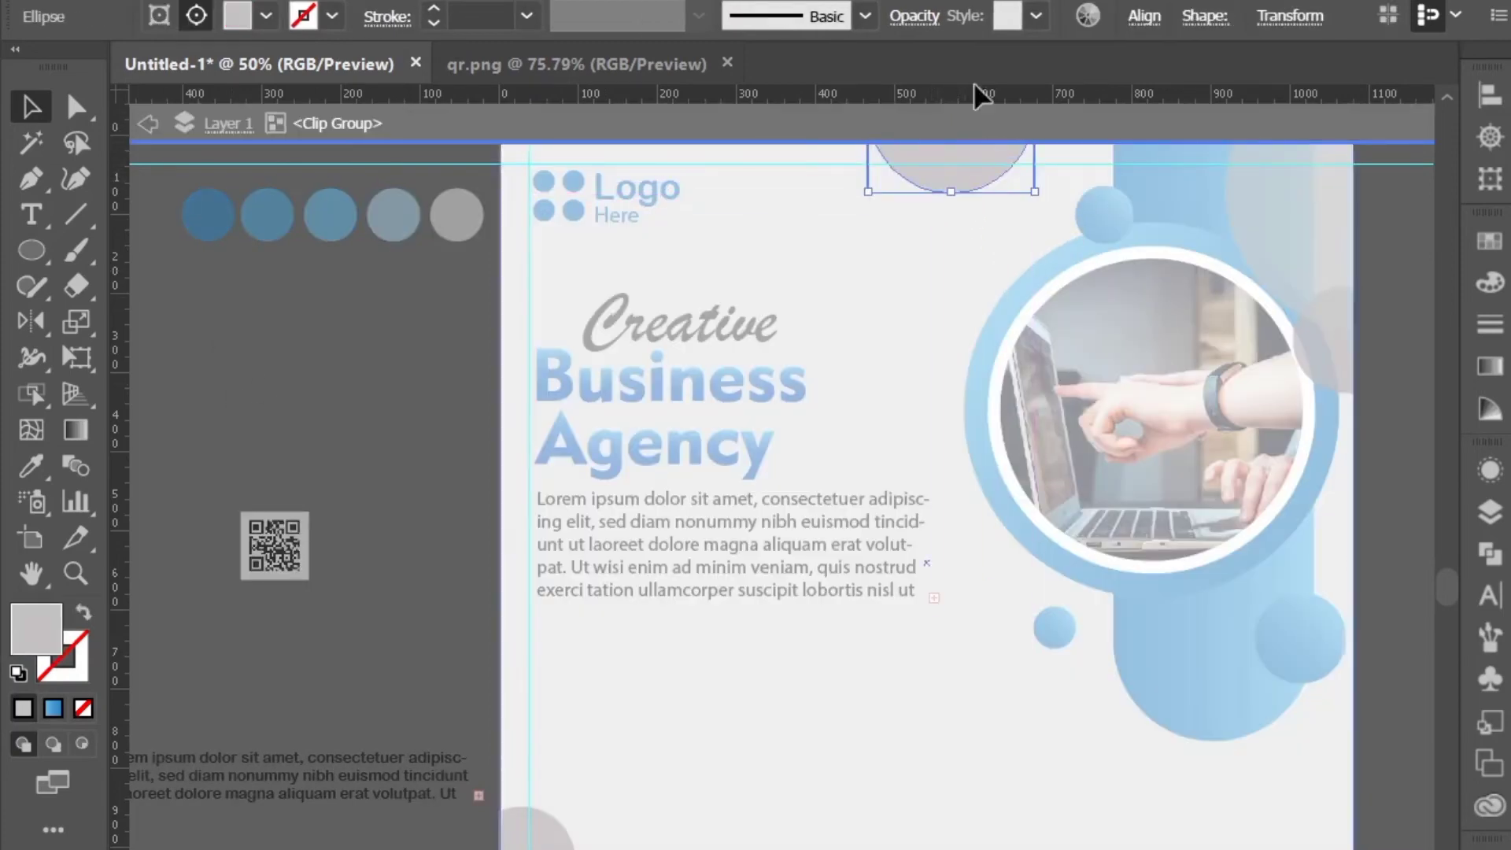
Step: Lower the opacity of the gray circle at the artboard's top edge to 38%
click(915, 16)
click(896, 66)
drag(897, 101, 822, 109)
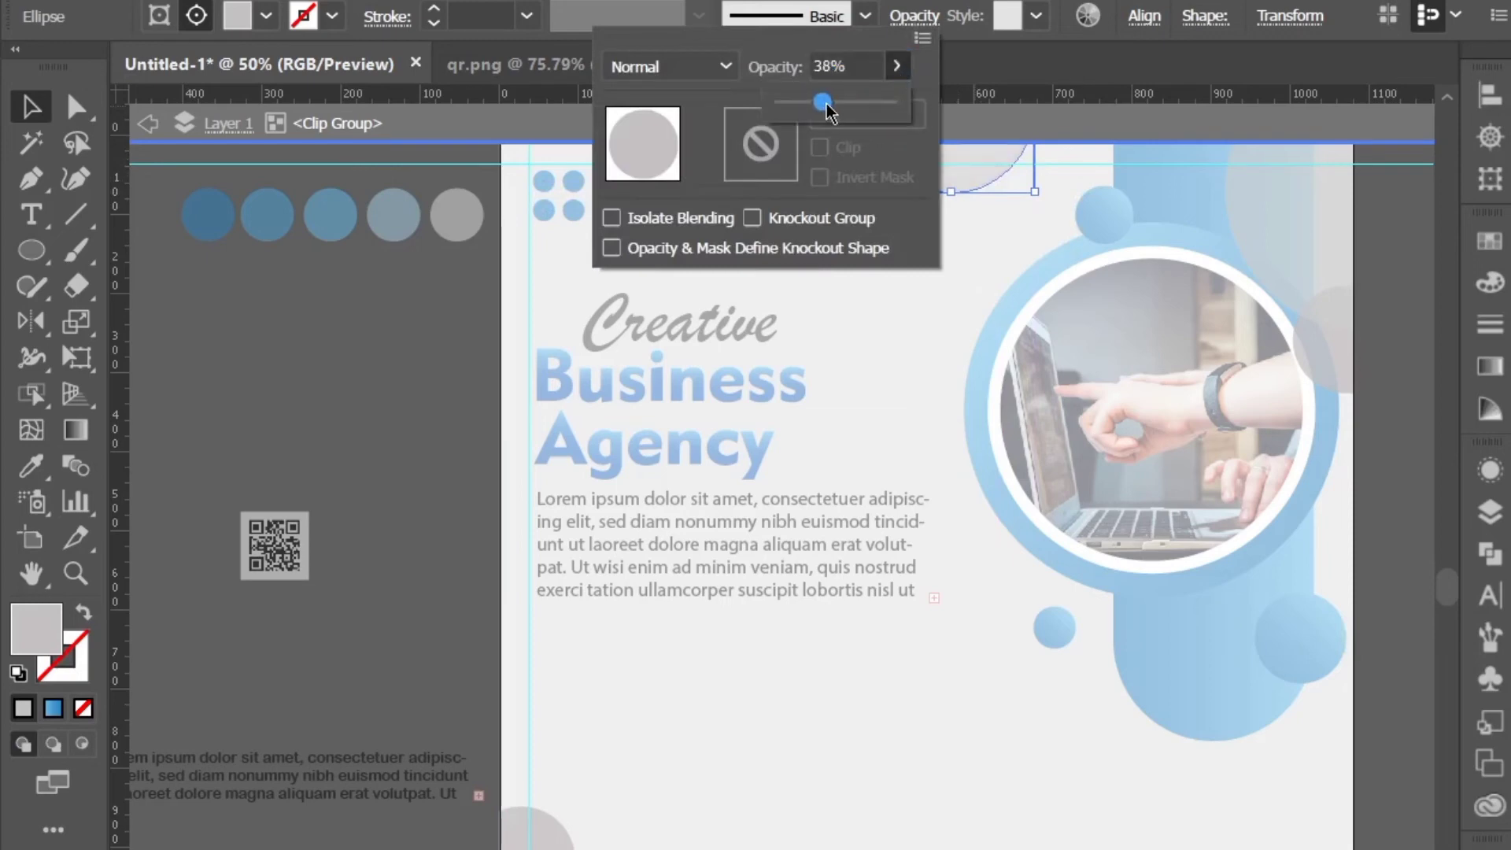
Step: Fill the top-edge circle with the palette's light blue, set its opacity to 36% and leave the clip group
key(i)
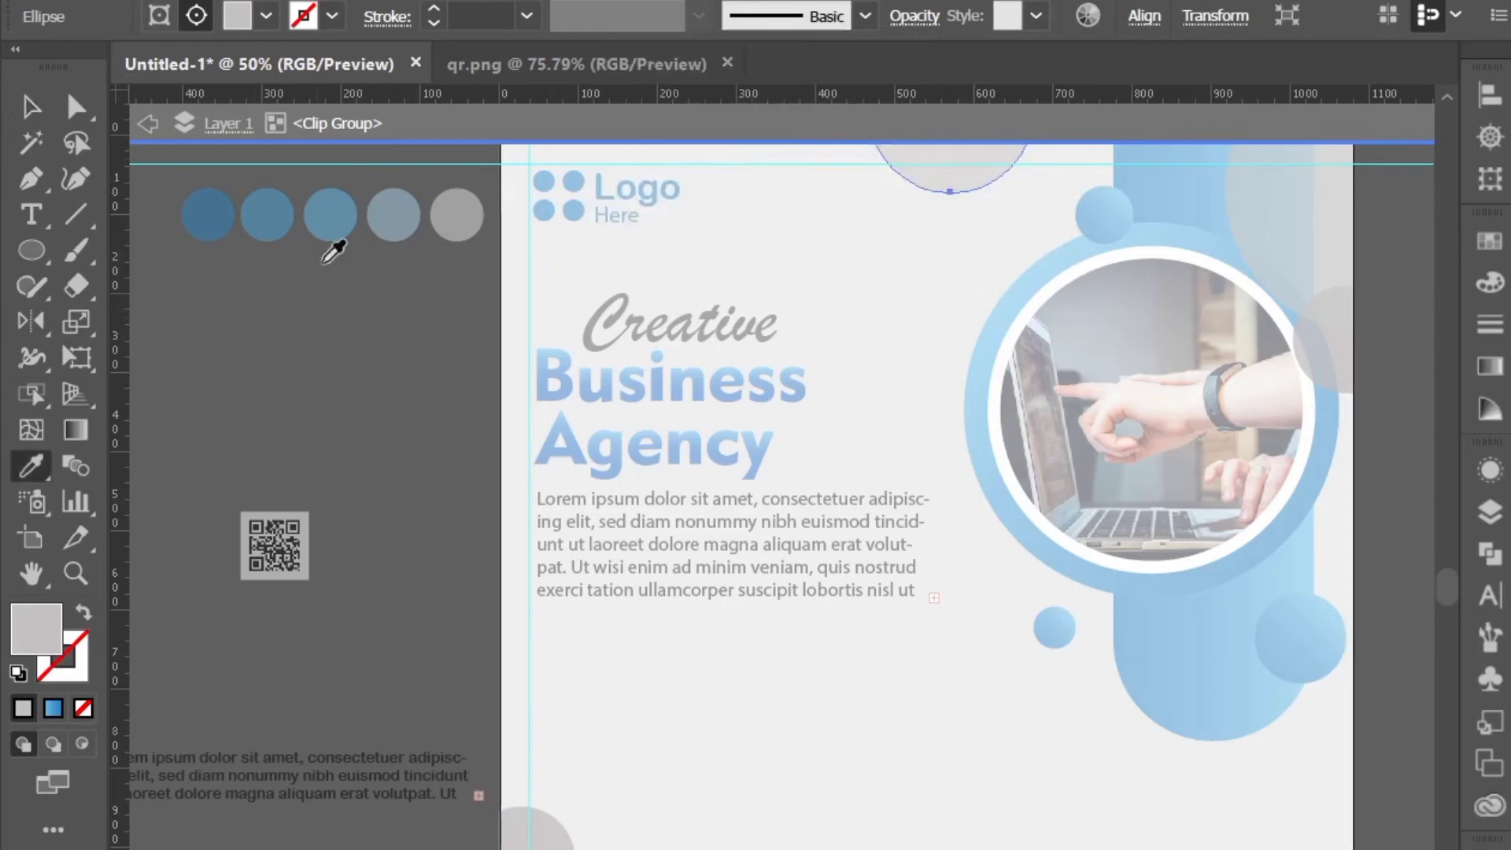
click(385, 203)
click(915, 15)
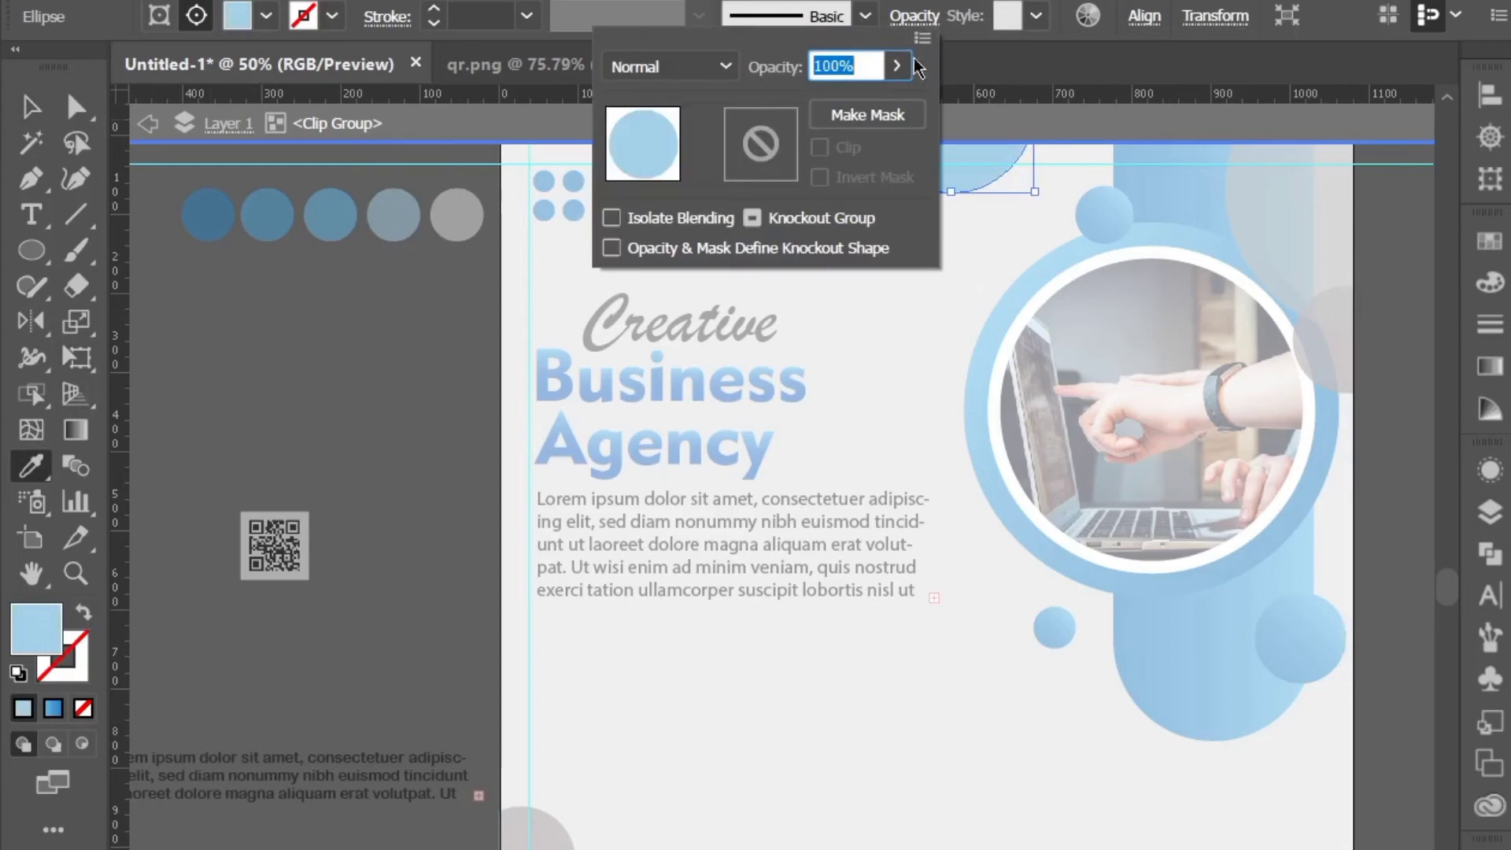
drag(897, 64, 829, 109)
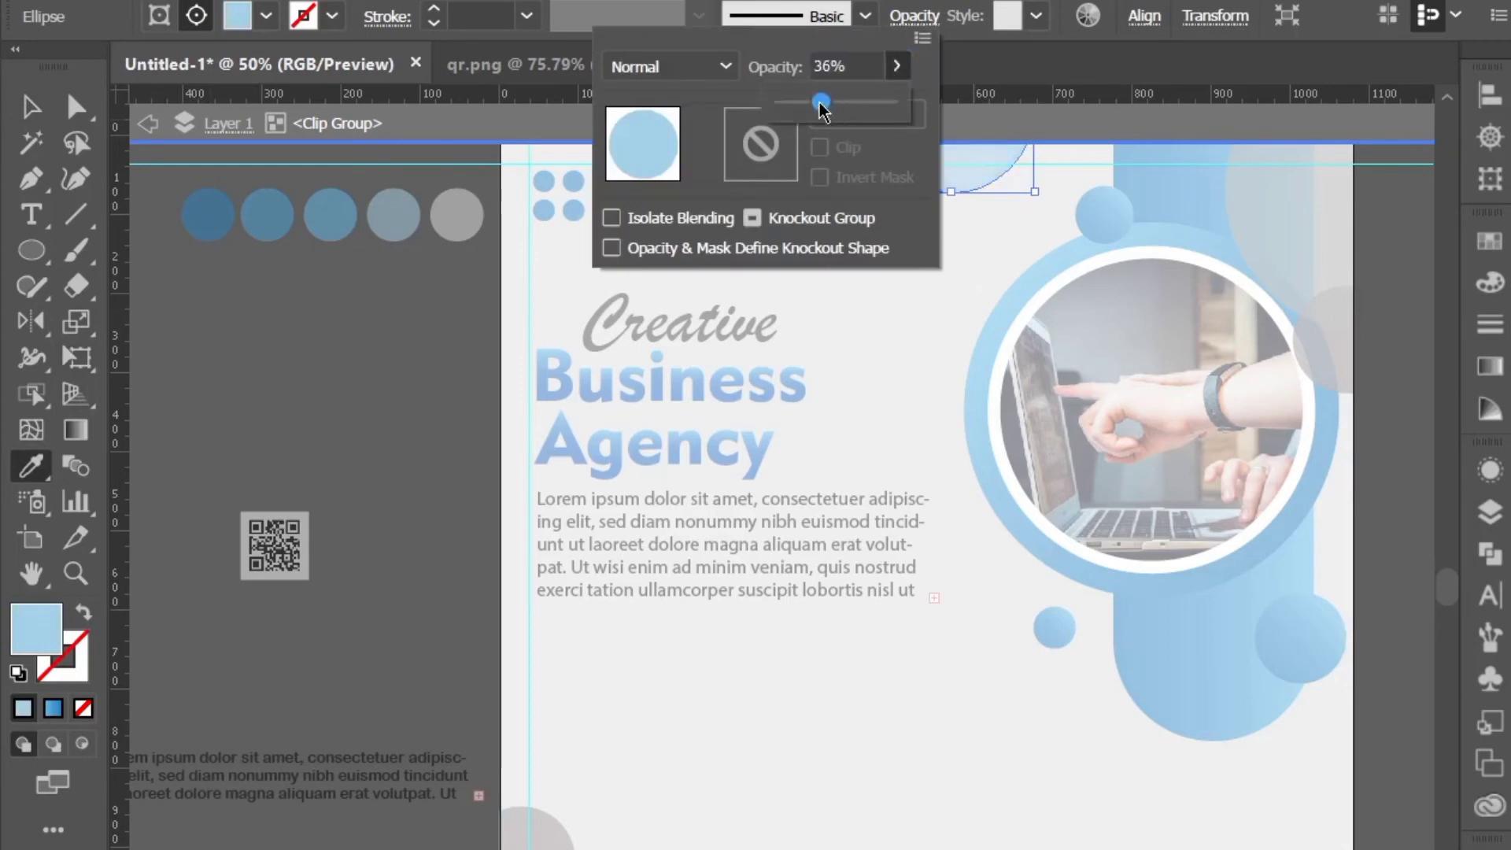
click(216, 223)
click(148, 123)
click(32, 107)
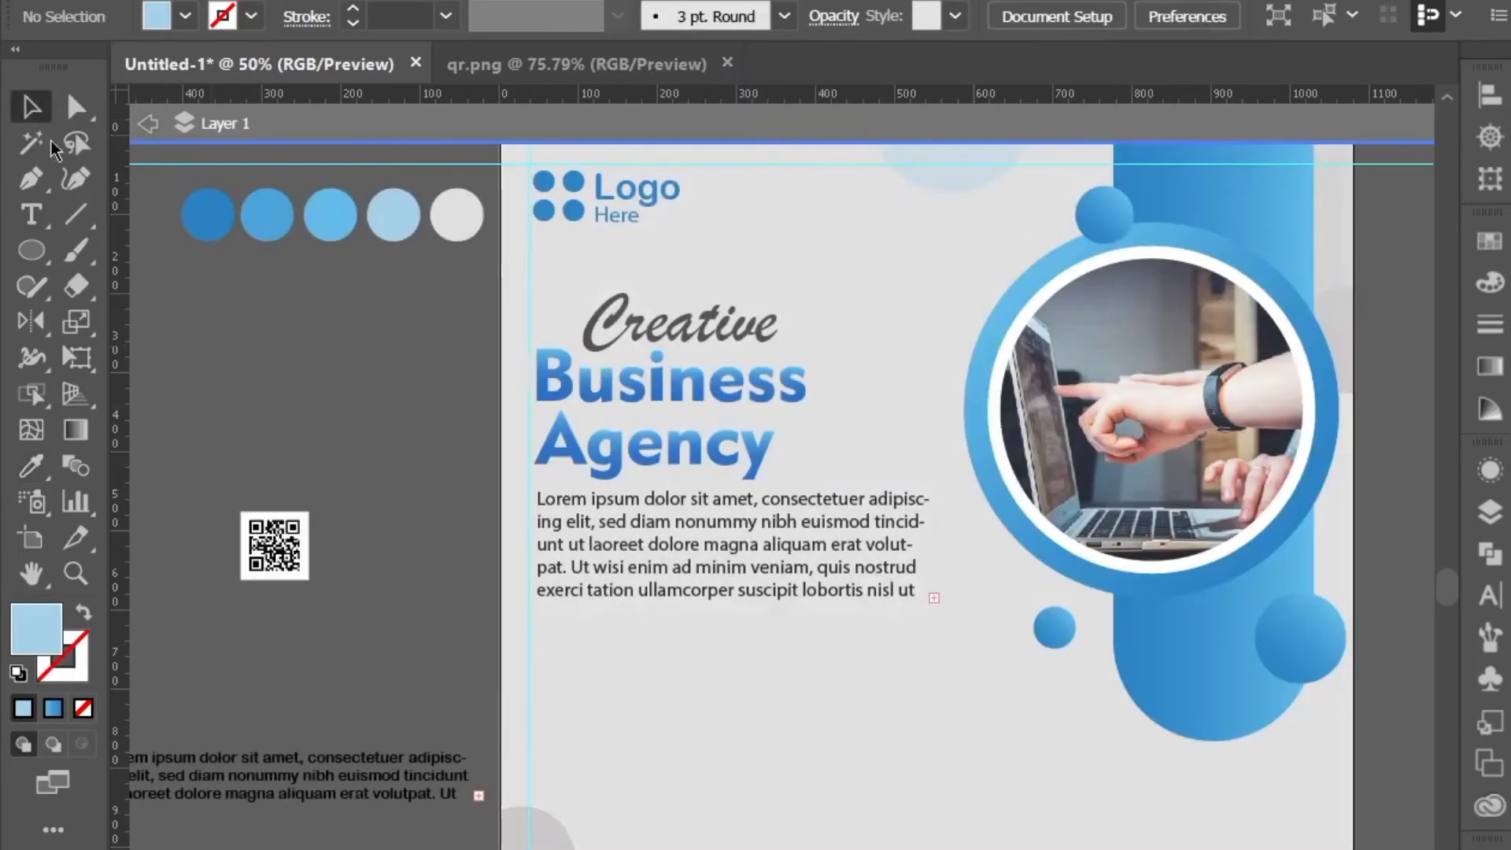
Step: Reopen the background clip group, raise the opacity of the light blue top-edge circle and leave the group
double_click(979, 170)
click(952, 17)
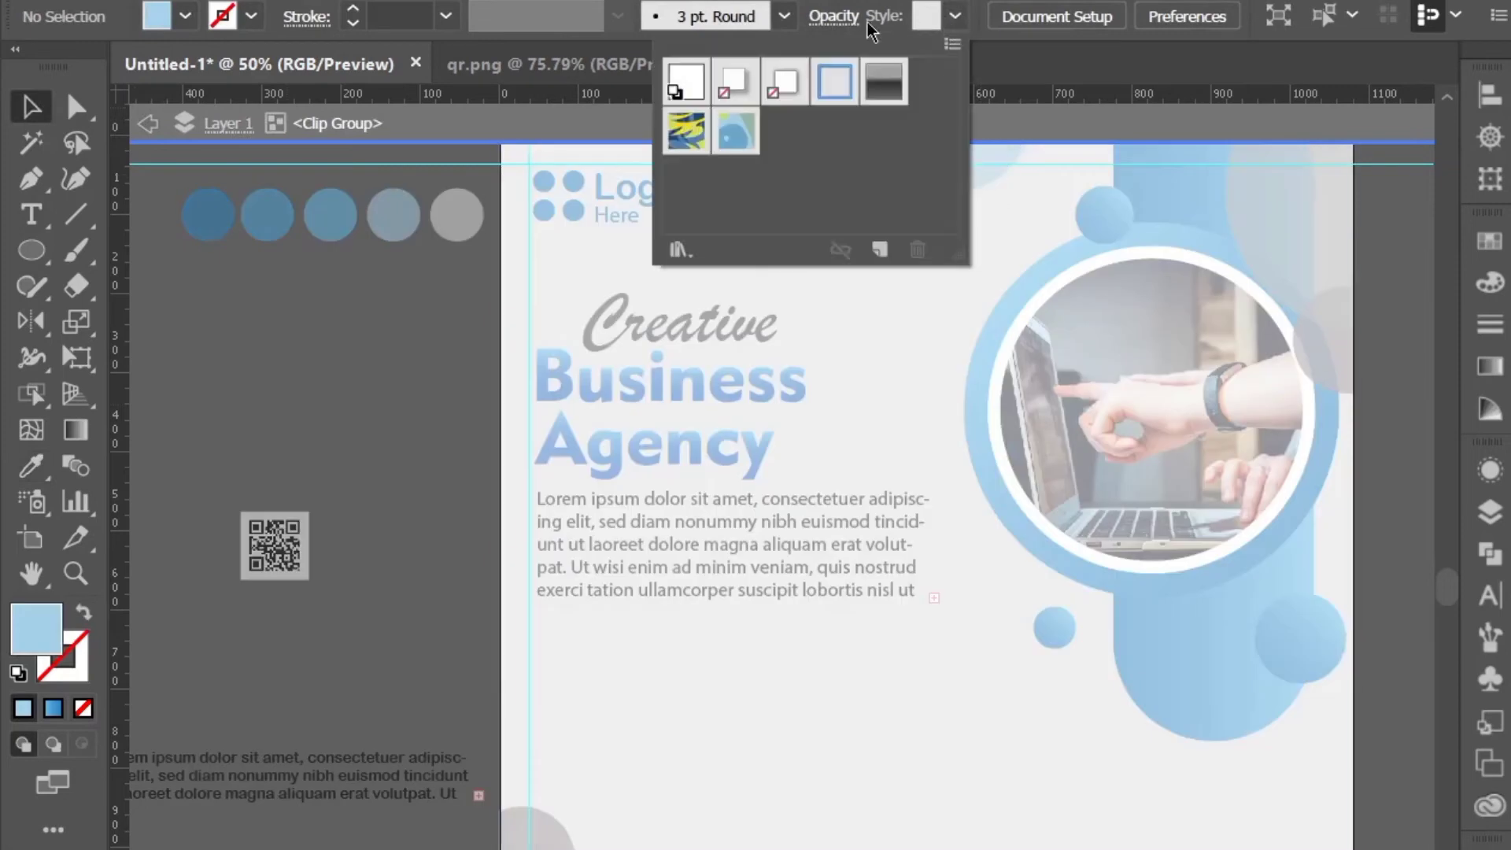
click(835, 18)
click(832, 18)
click(816, 66)
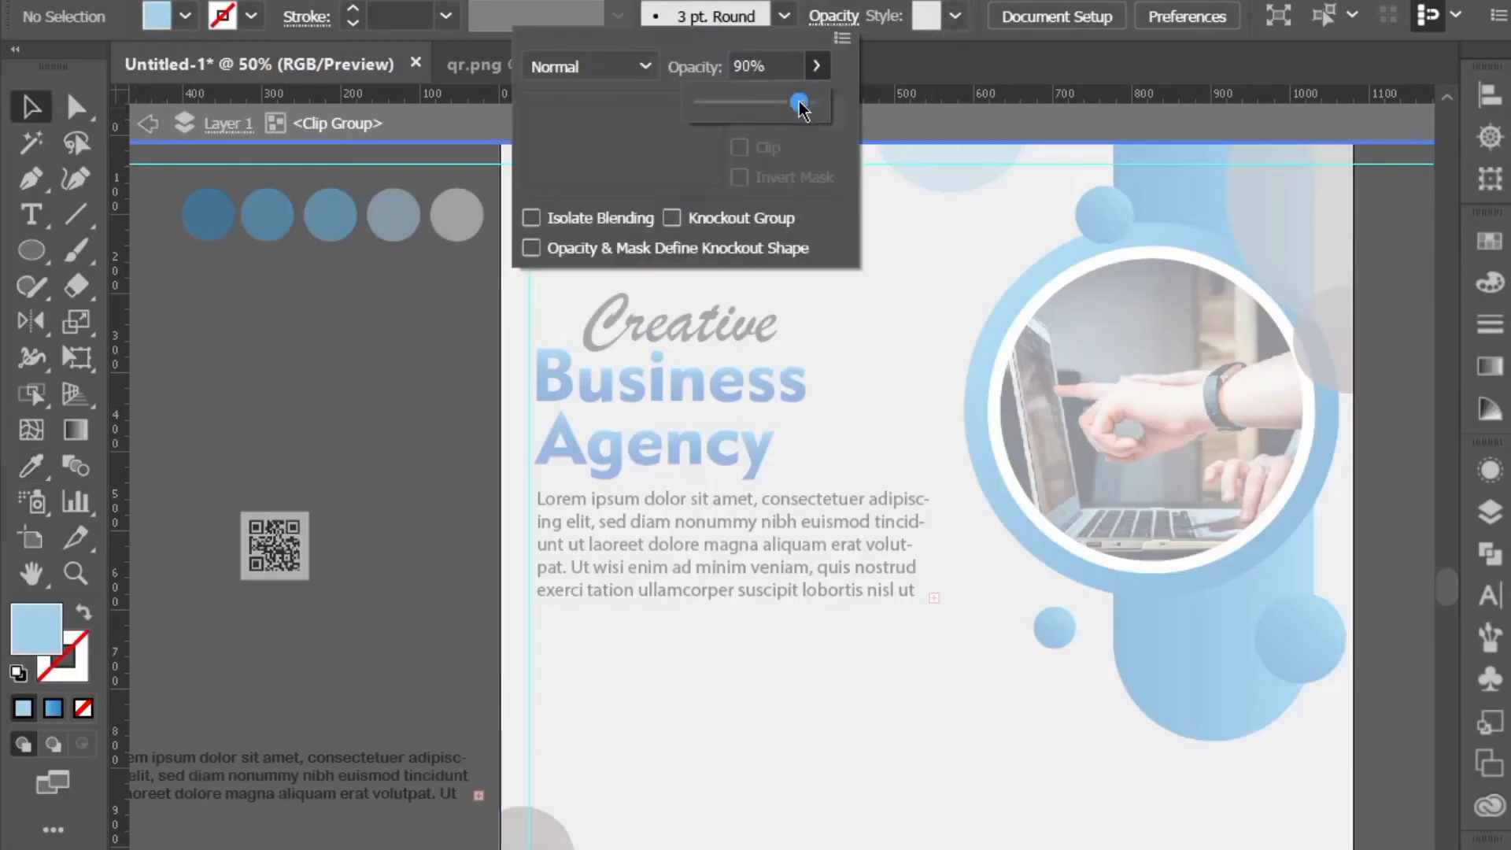
click(967, 180)
click(958, 179)
click(913, 17)
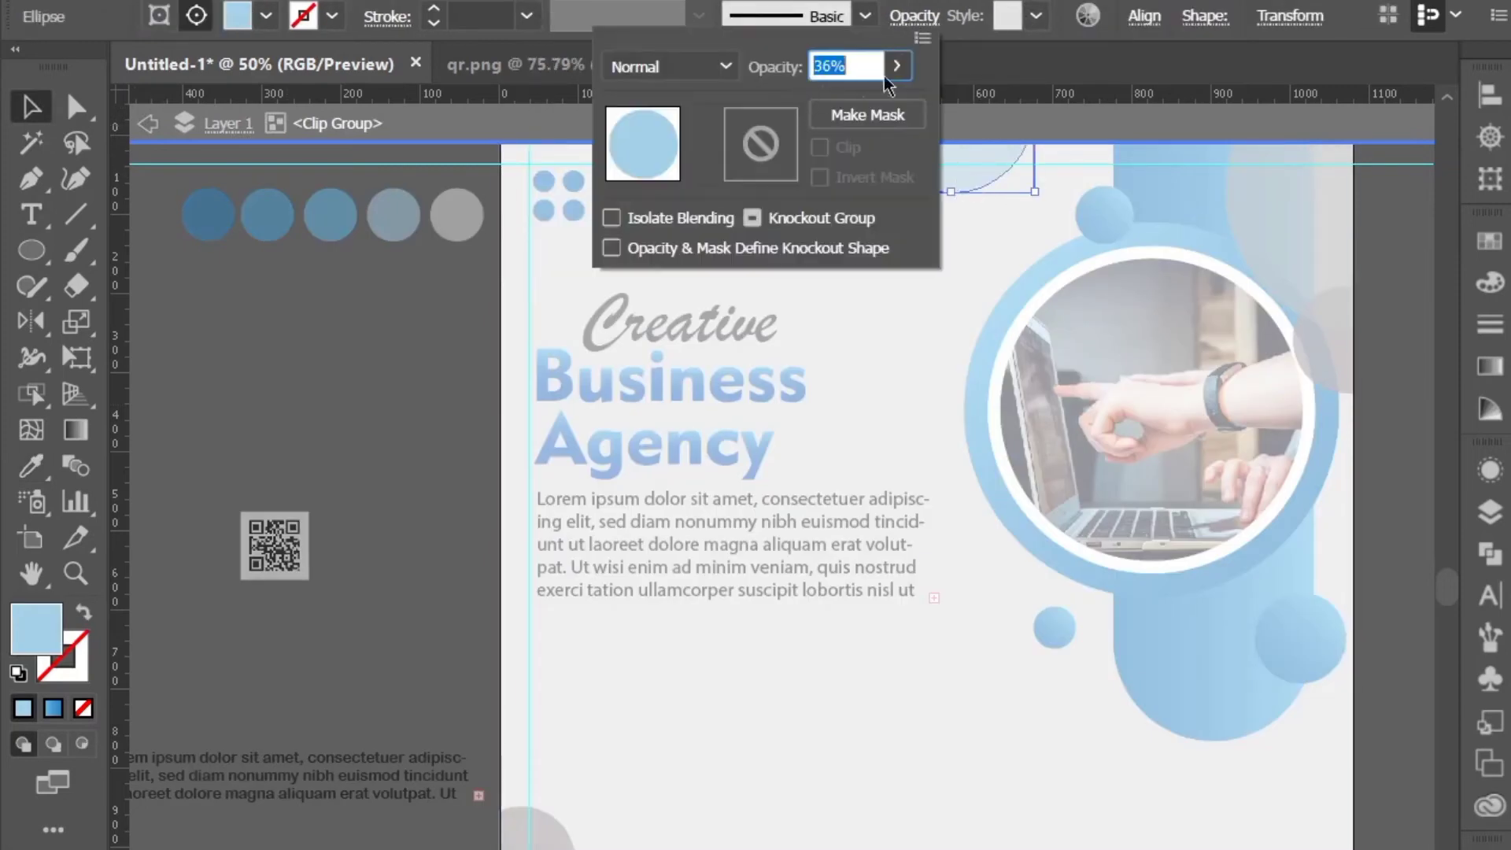
click(896, 65)
click(161, 135)
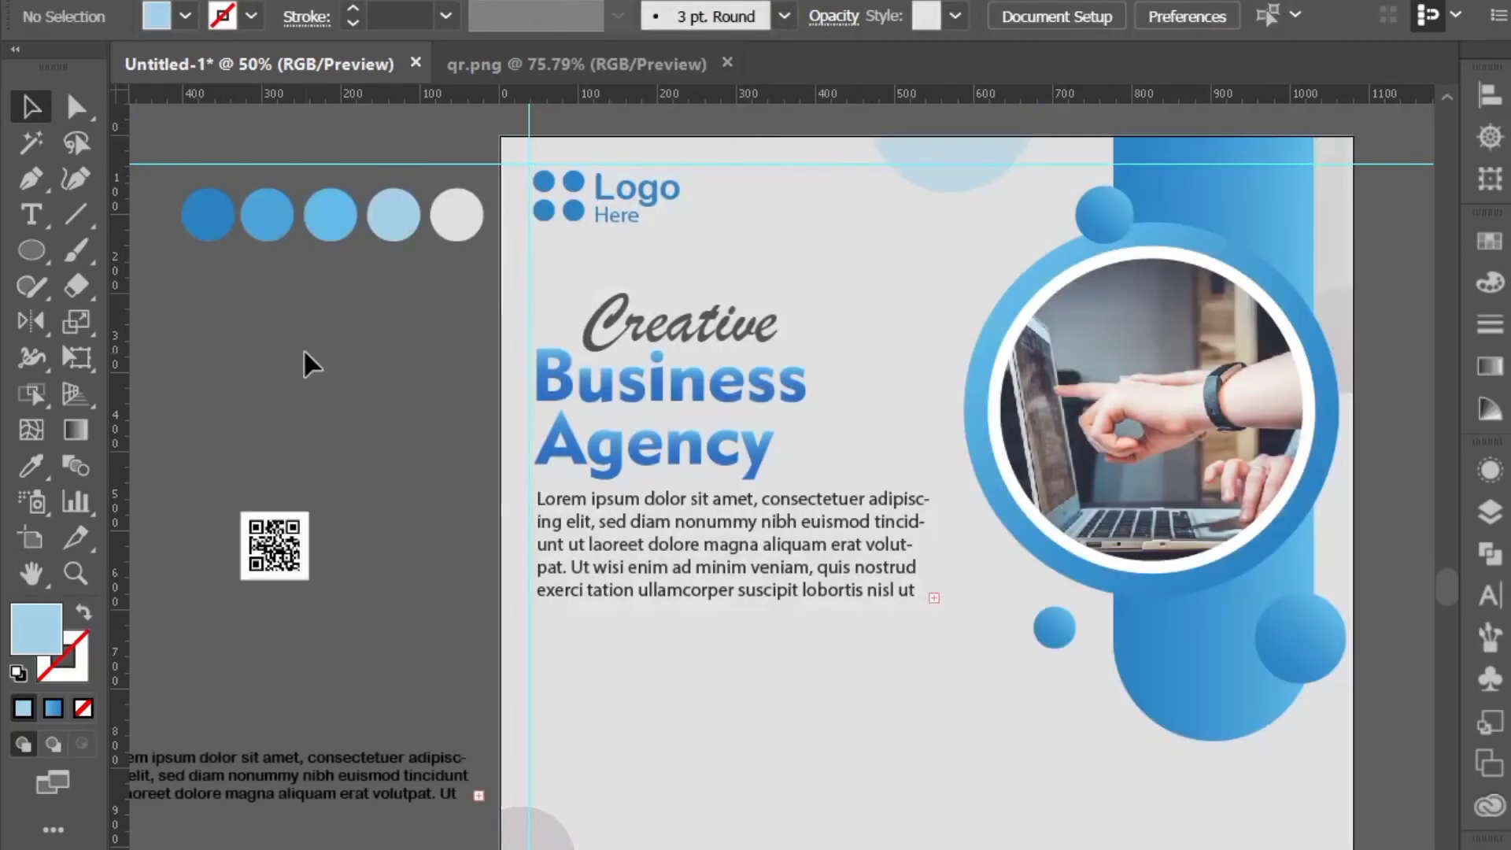
Step: Copy the light blue circle to the artboard's lower-right edge within the background clip group, and exit the group
double_click(949, 179)
drag(948, 180, 1368, 849)
click(148, 124)
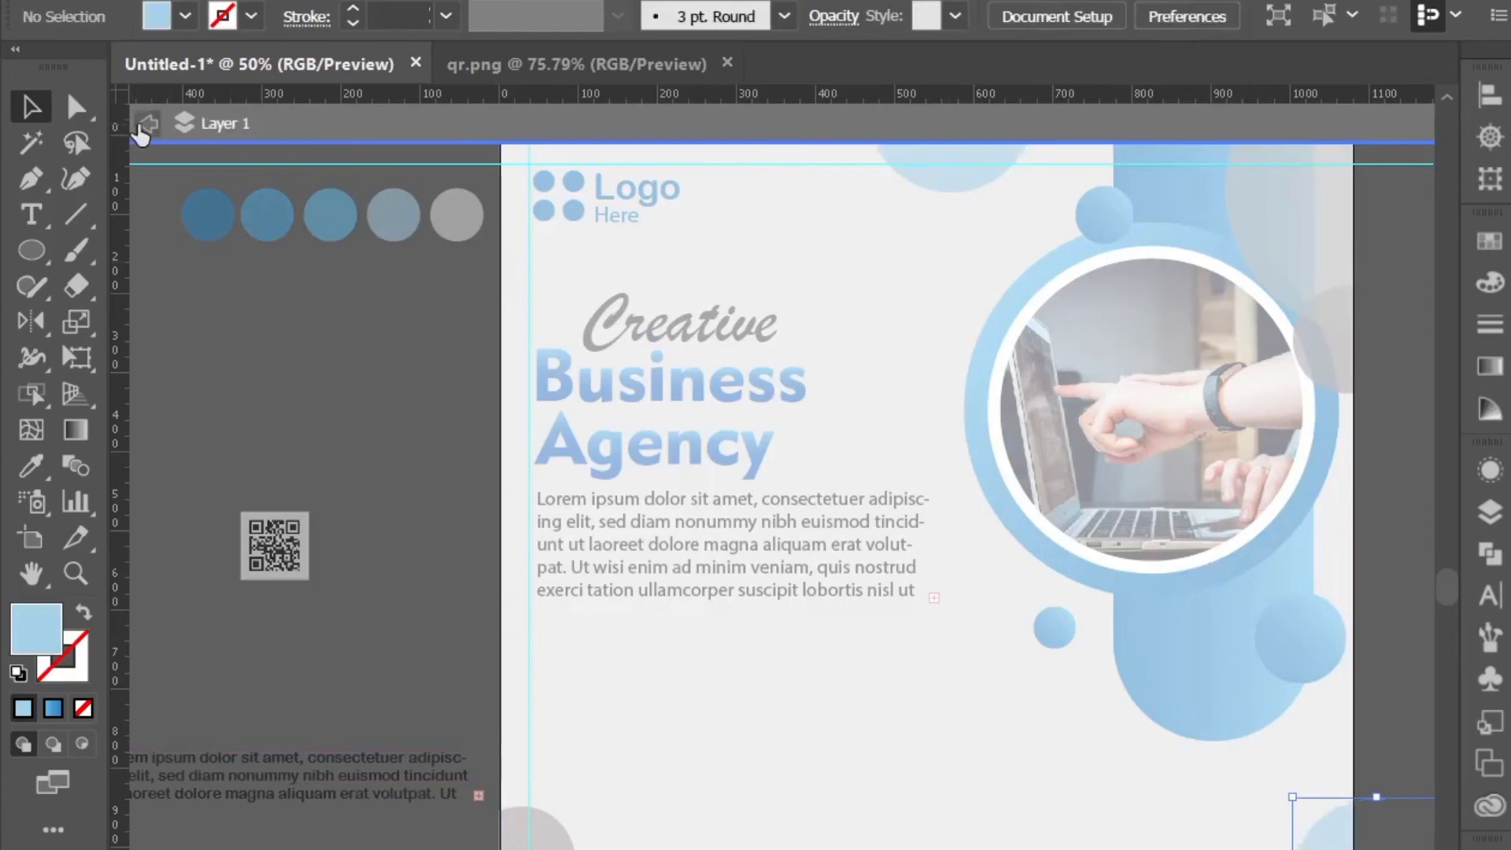
click(147, 124)
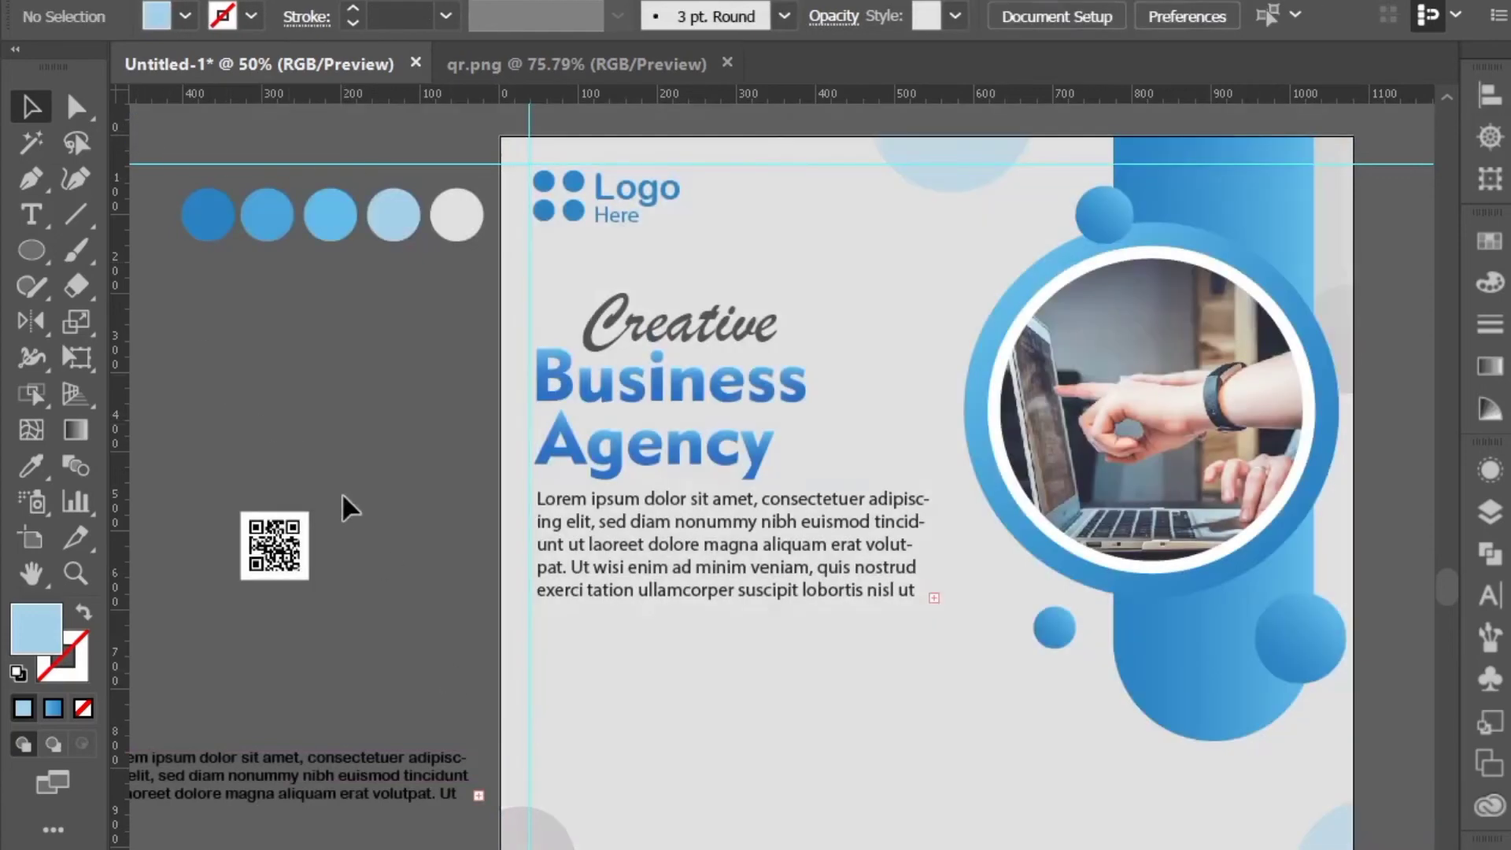
Step: Move the phone and mail icons up beside the QR code and raise the spare placeholder text beside the artboard
drag(386, 849, 428, 511)
drag(397, 791, 405, 716)
click(395, 700)
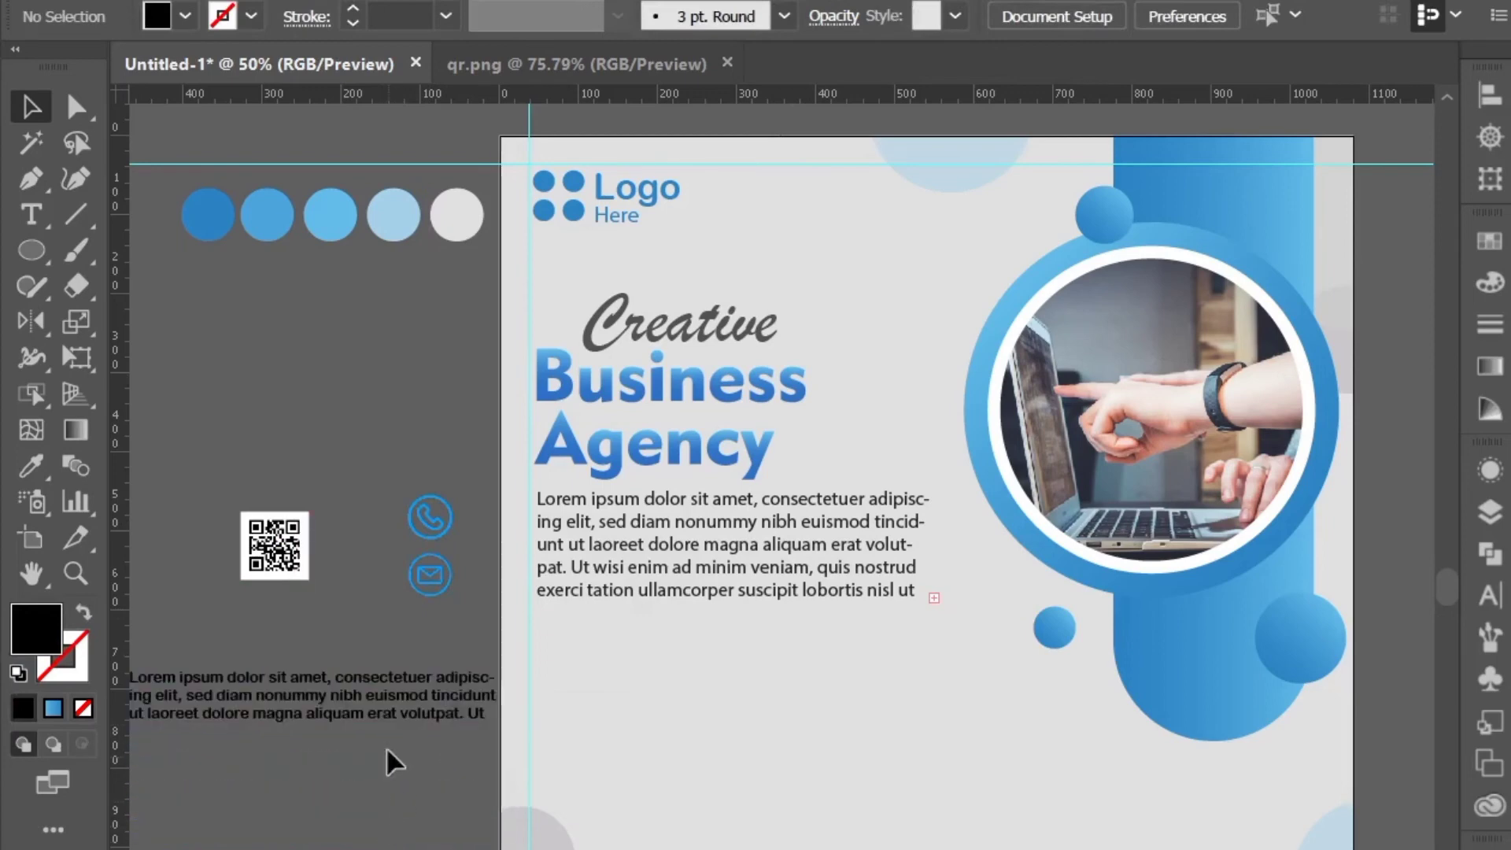
click(391, 763)
Step: Draw a wide rectangle below the body text, fill it with the palette's third blue and fully round its corners into a pill
click(29, 182)
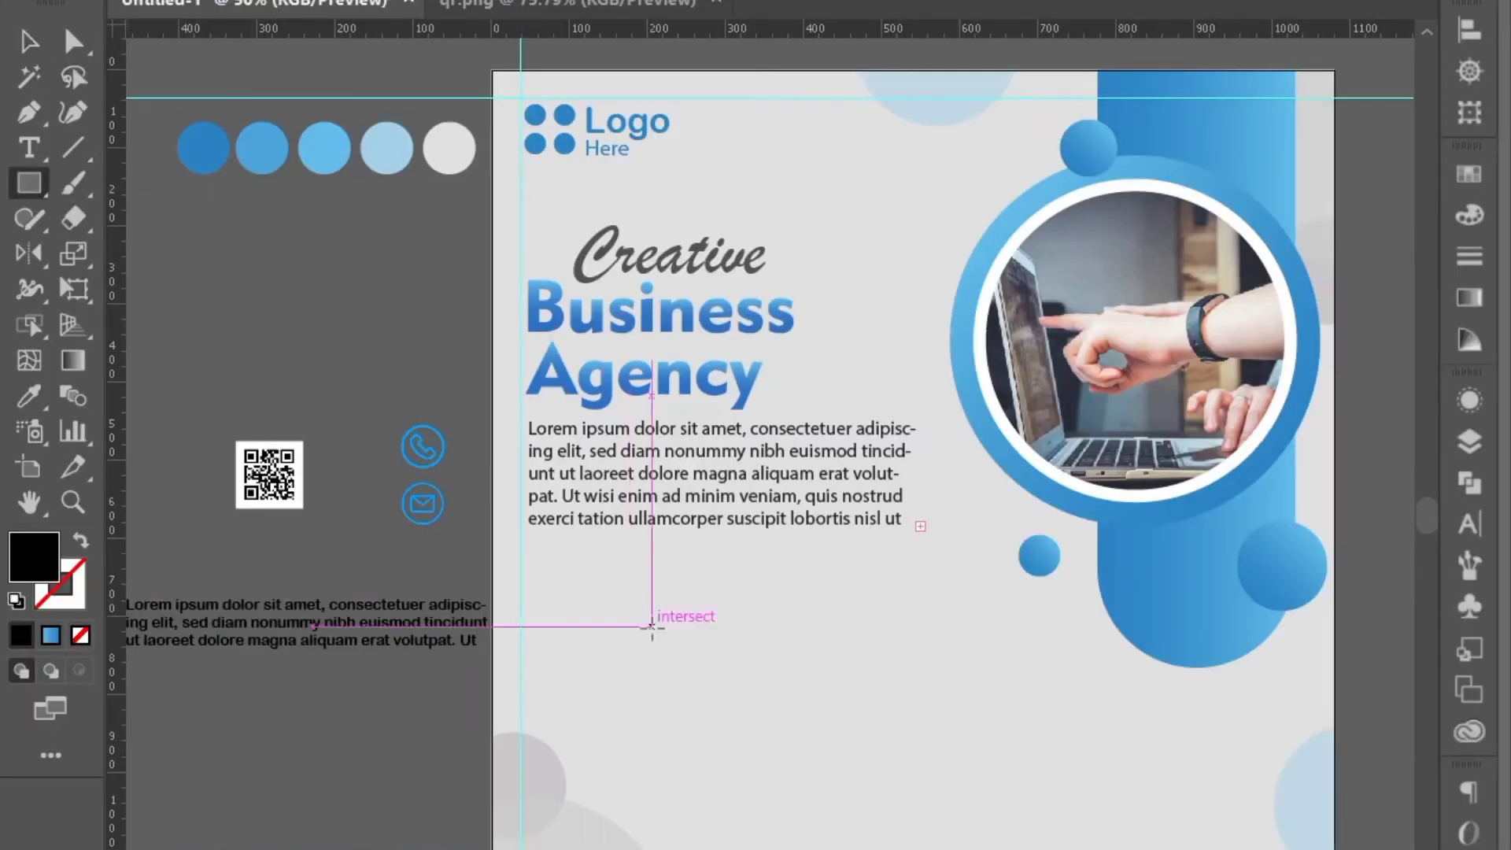
drag(613, 592, 900, 651)
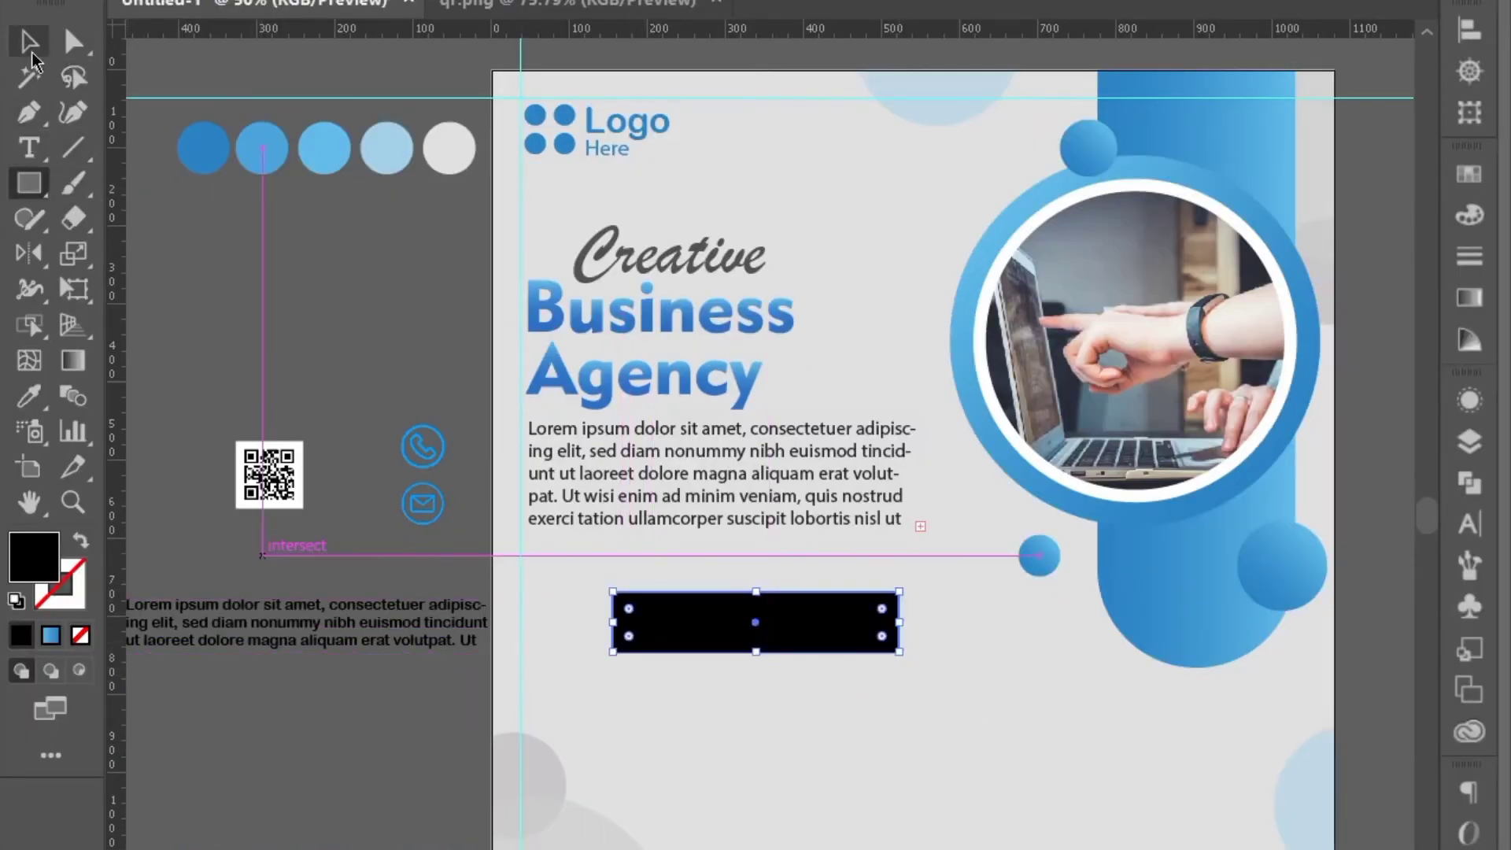
click(29, 396)
click(327, 159)
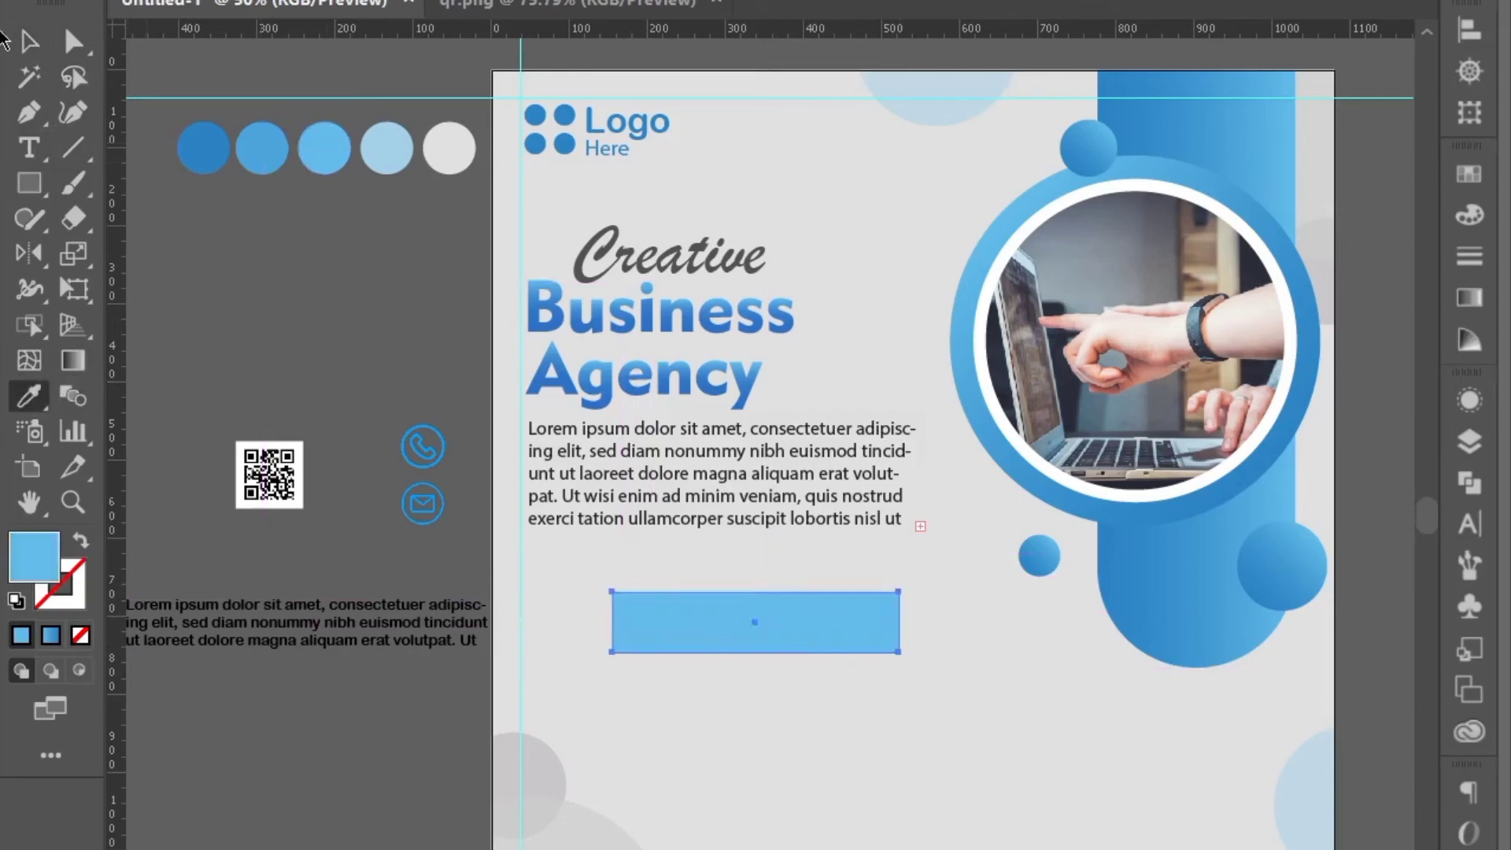
click(29, 41)
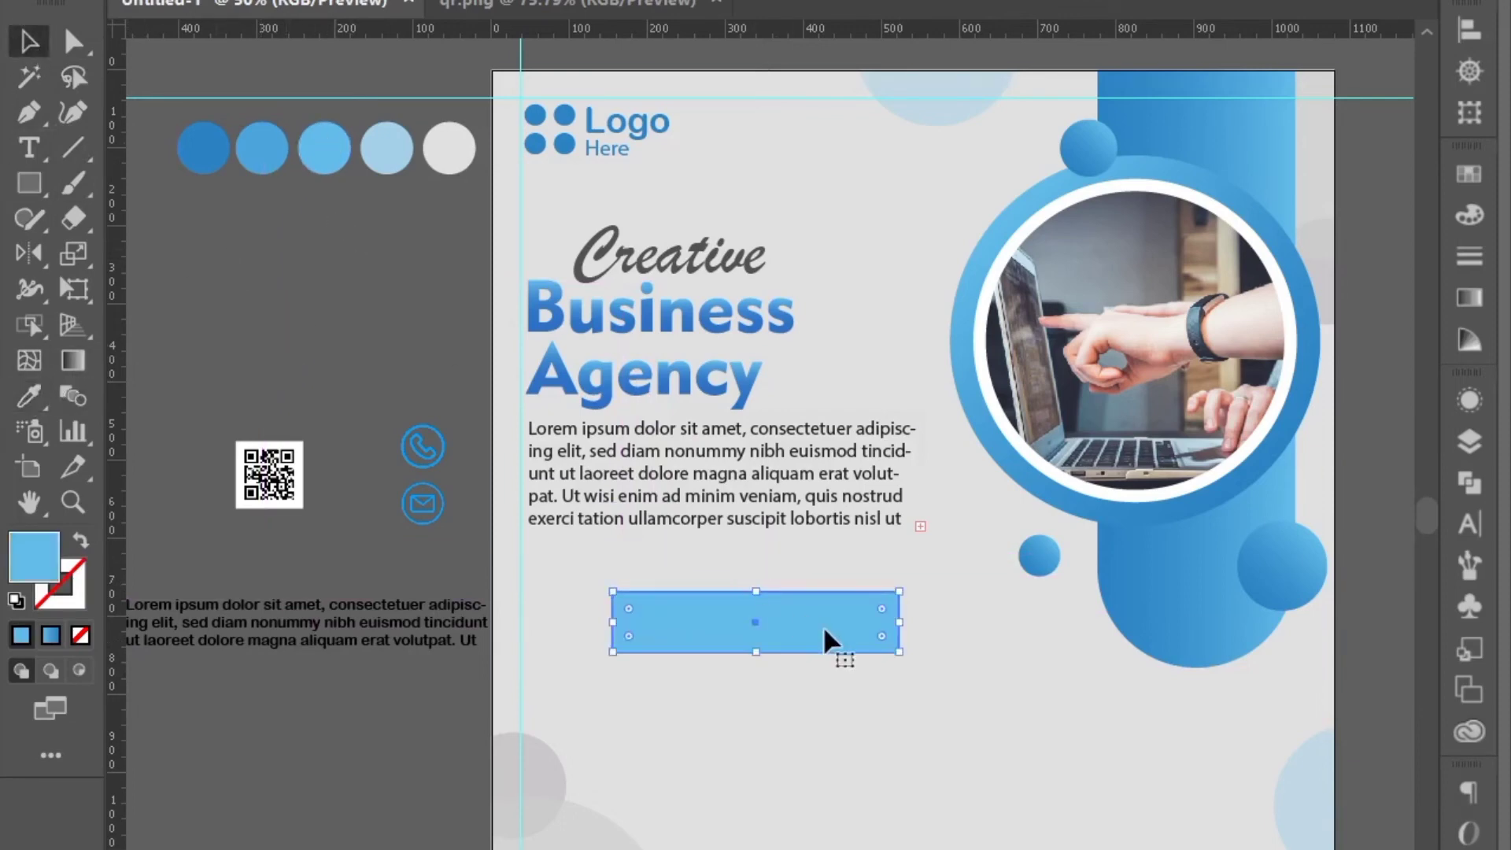
drag(876, 638, 269, 539)
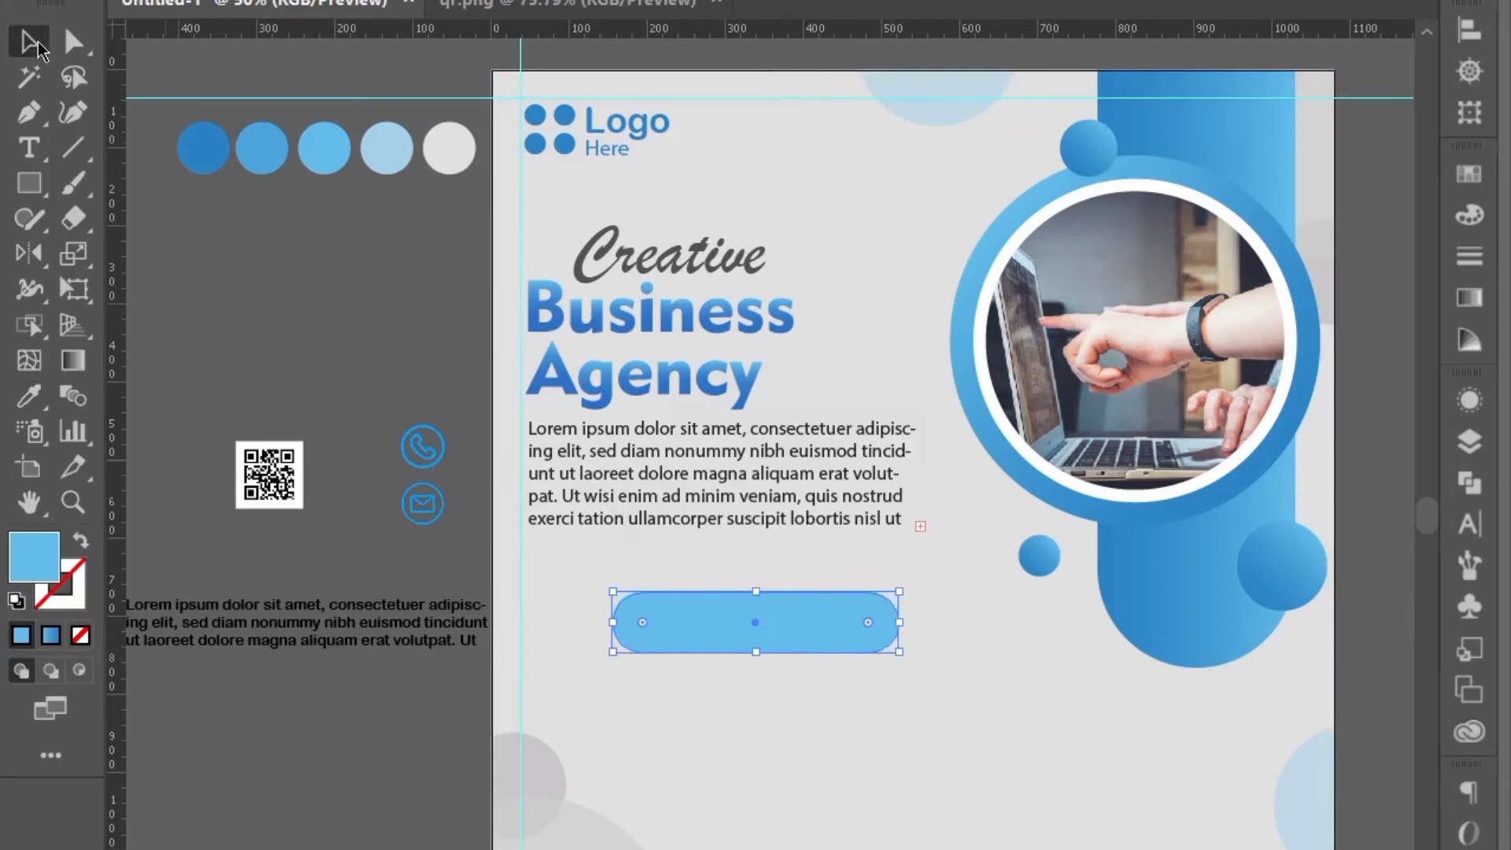
Step: Fill the pill with the palette's light blue, narrow it slightly from both sides and move it up toward the body text
click(28, 396)
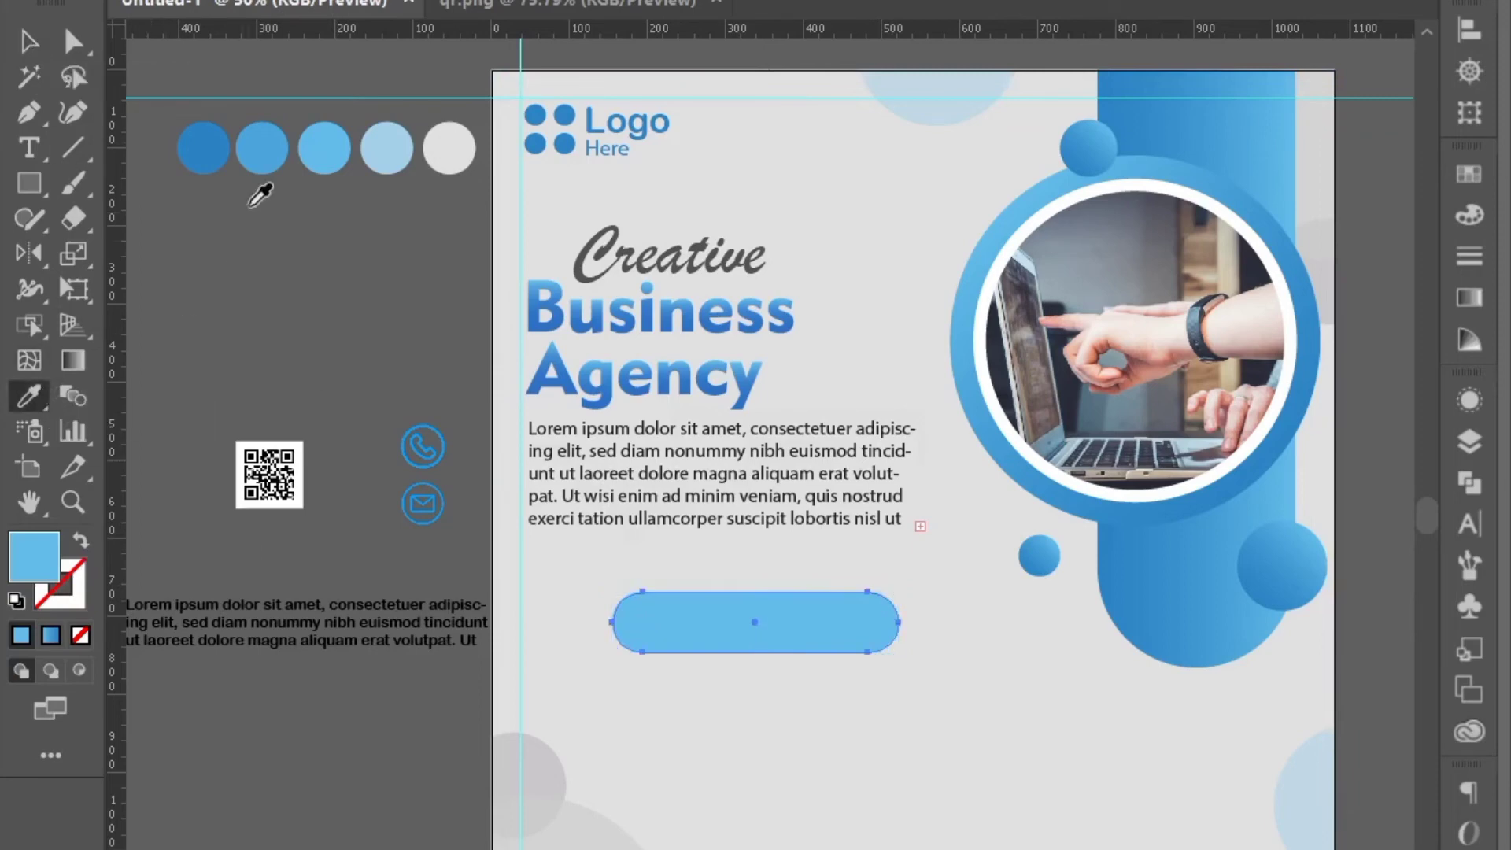
click(403, 150)
key(v)
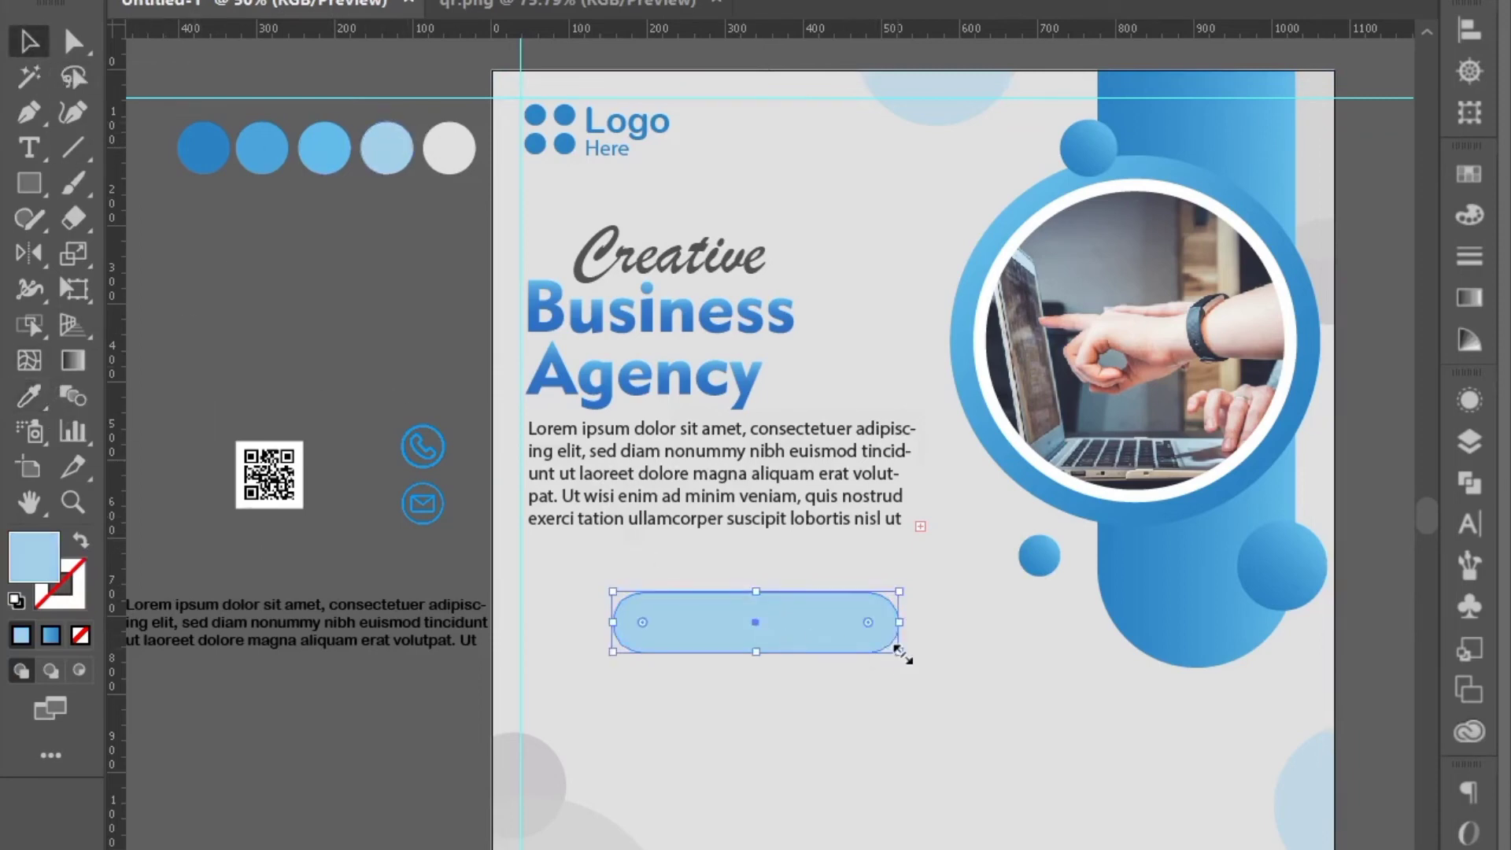
drag(900, 652, 877, 652)
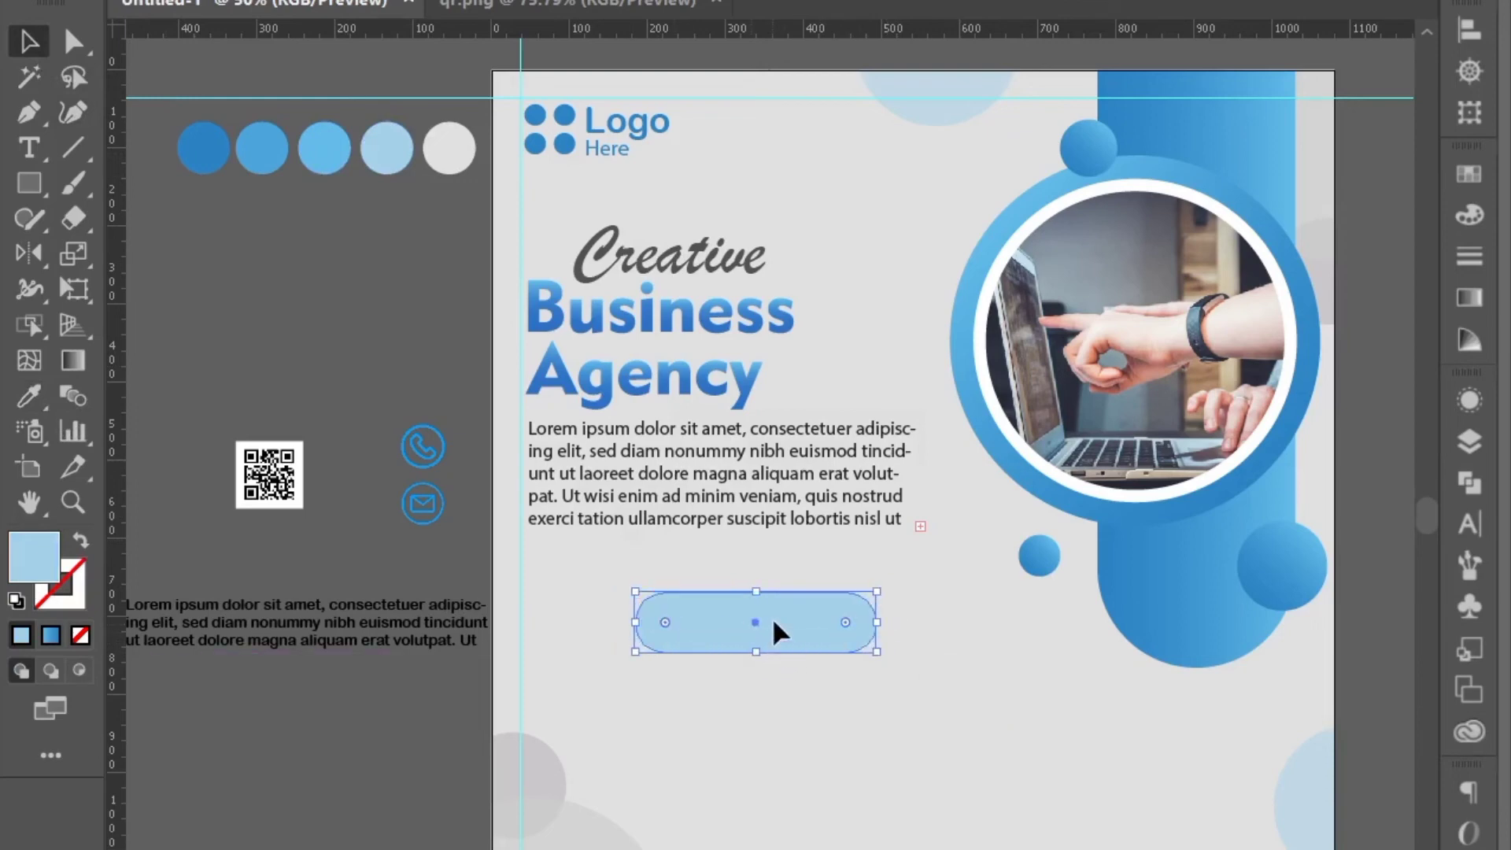
drag(775, 629, 775, 606)
Step: Add the text "JOIN US NOW" over the pill and enlarge it
click(29, 148)
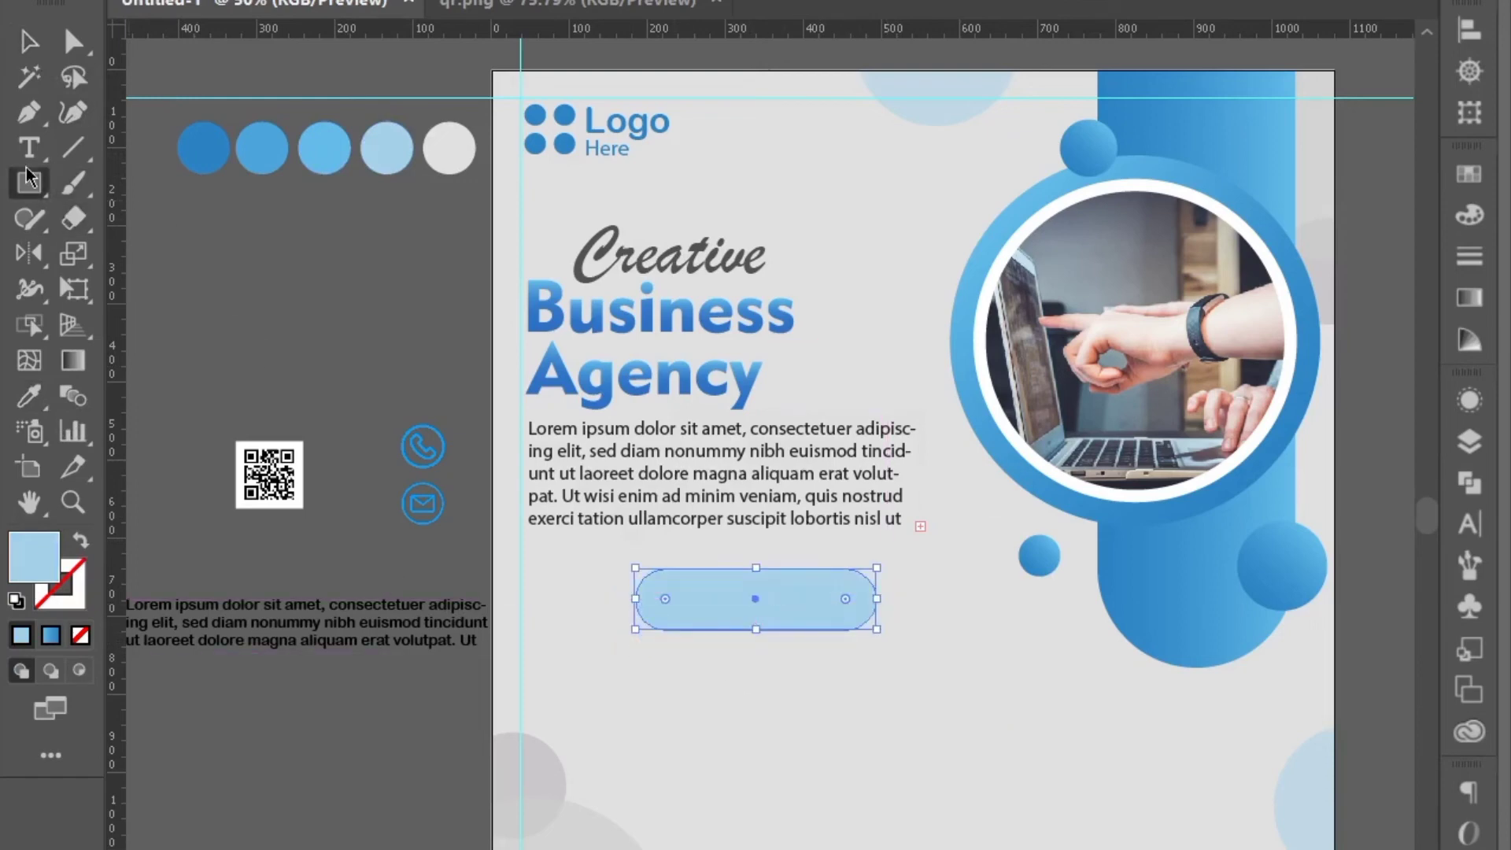
click(680, 582)
key(BackSpace)
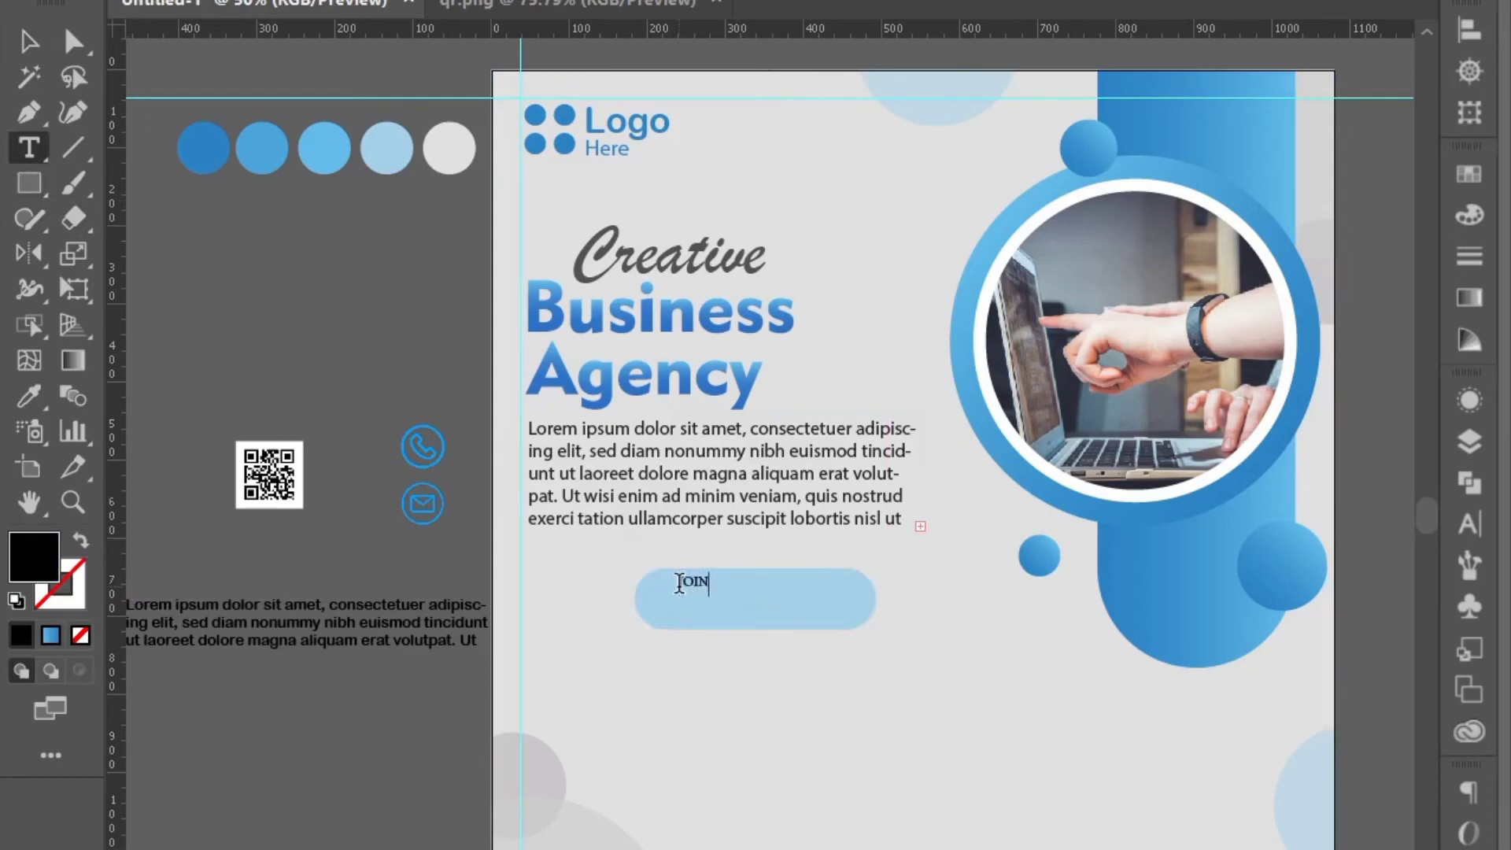
key(Escape)
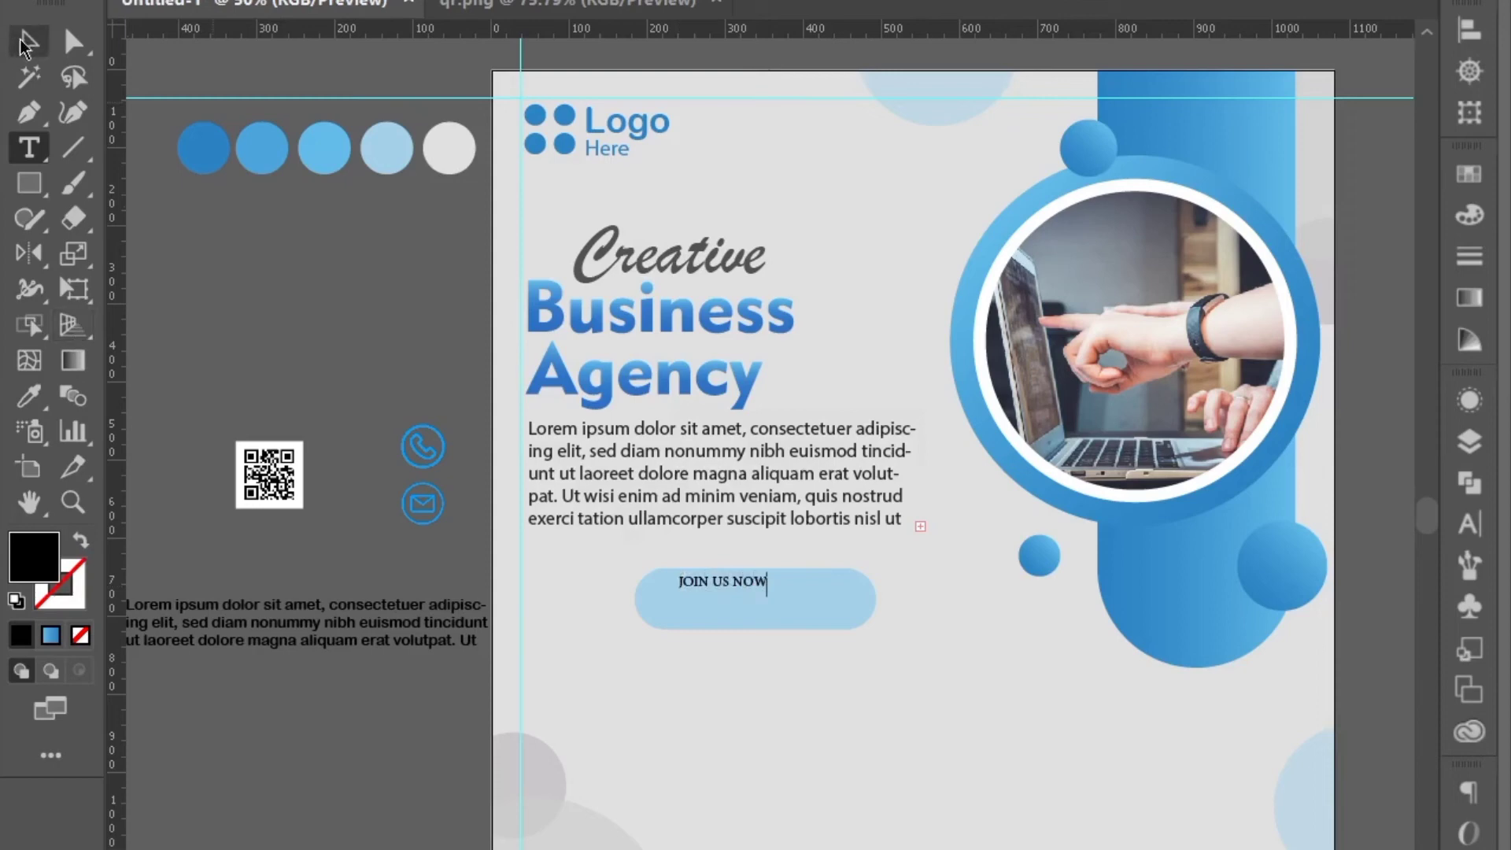
click(749, 607)
click(754, 590)
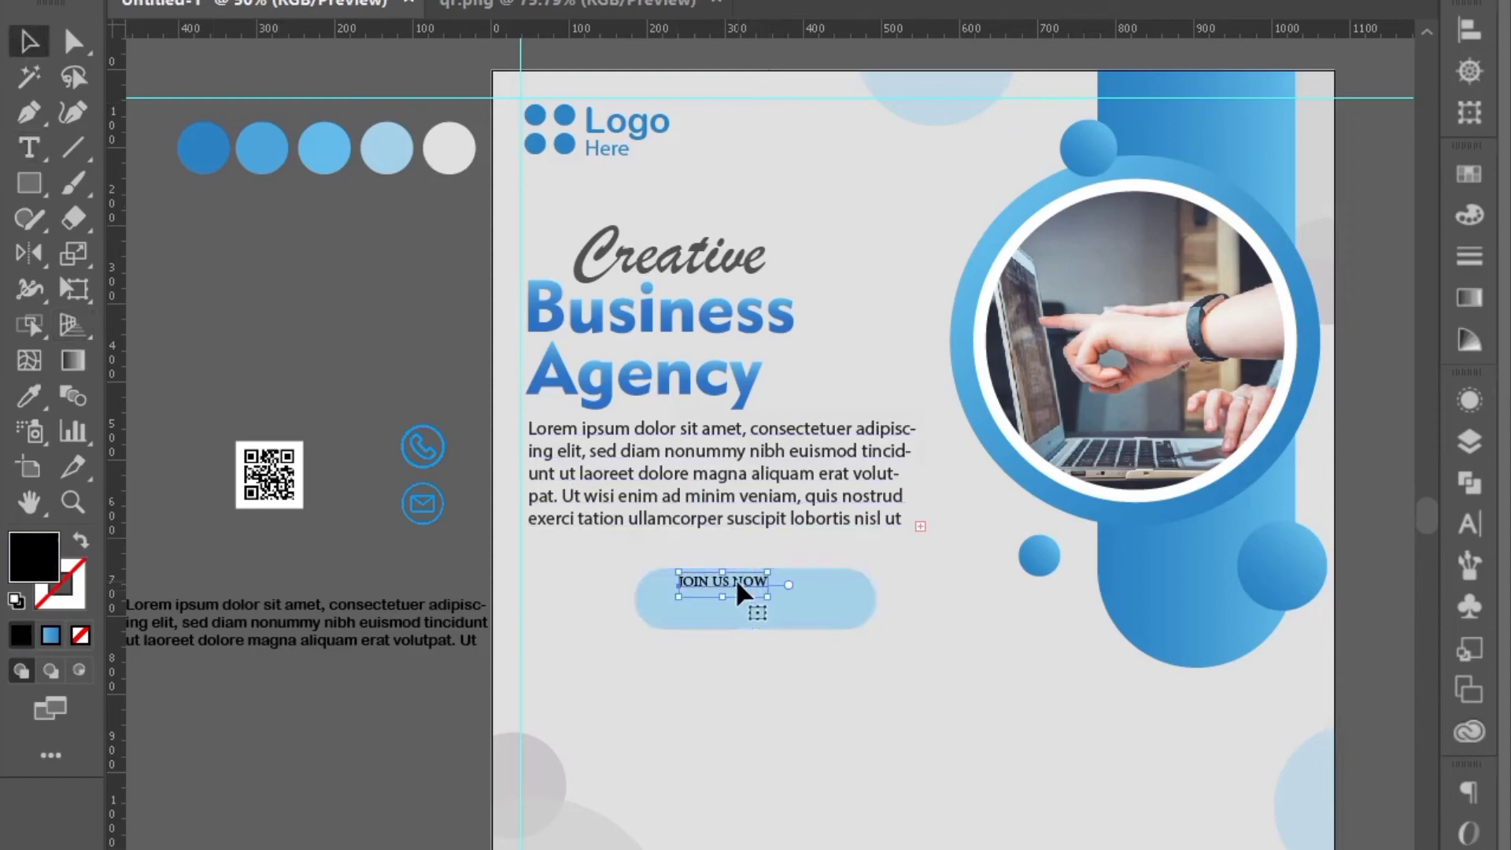
drag(767, 597, 897, 652)
Step: Set the JOIN US NOW label to Arial Unicode MS Regular, scale it down and position it inside the pill
click(1471, 523)
click(1419, 431)
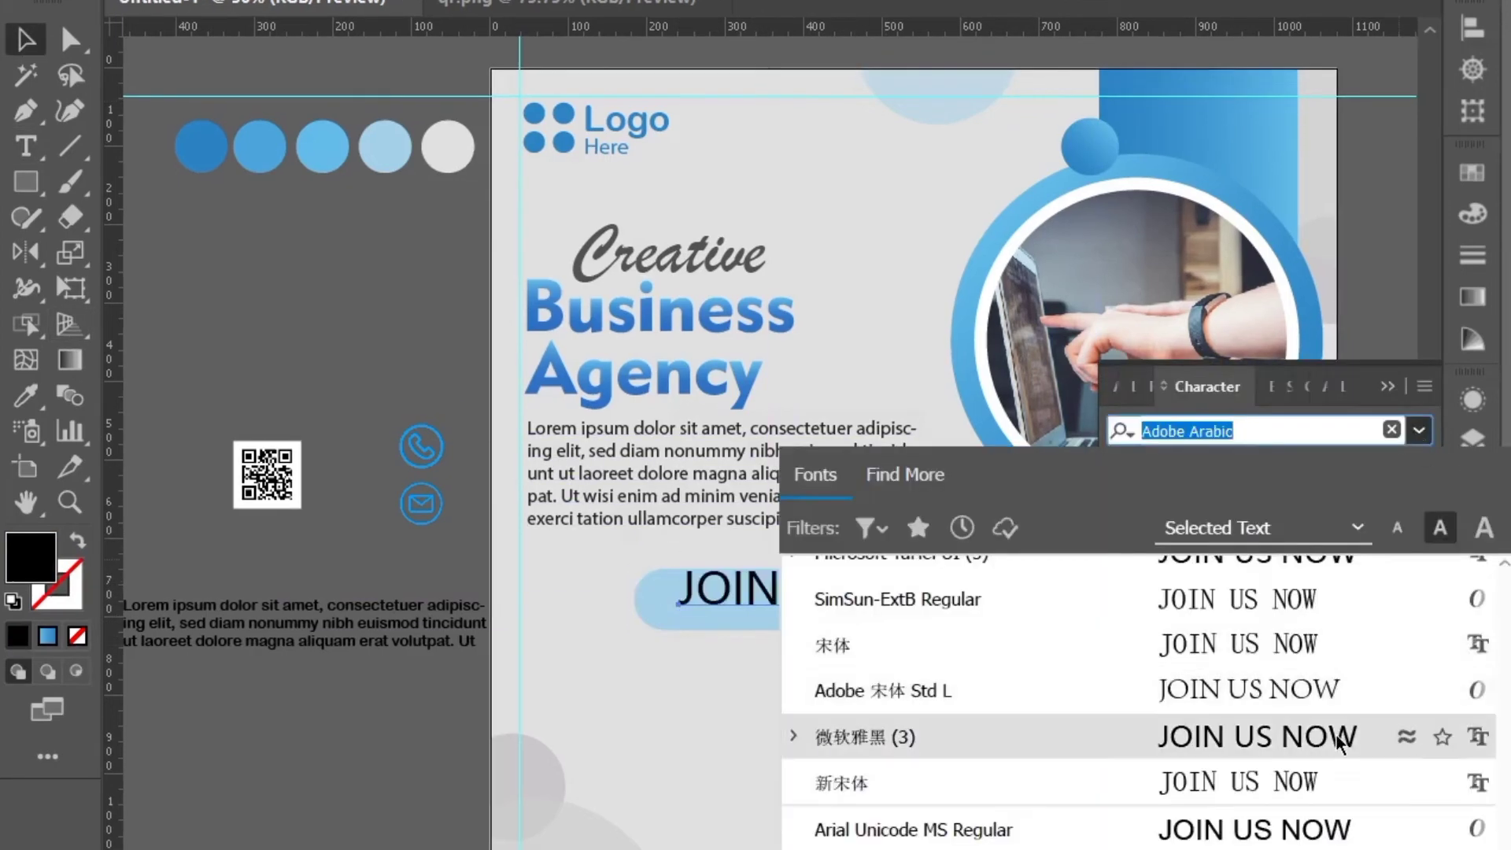
click(905, 823)
click(1385, 390)
drag(970, 566, 912, 577)
drag(851, 590, 769, 618)
double_click(756, 598)
key(Escape)
Step: Change the JOIN US NOW label's font to Geometr415 Blk BT Black
click(1472, 441)
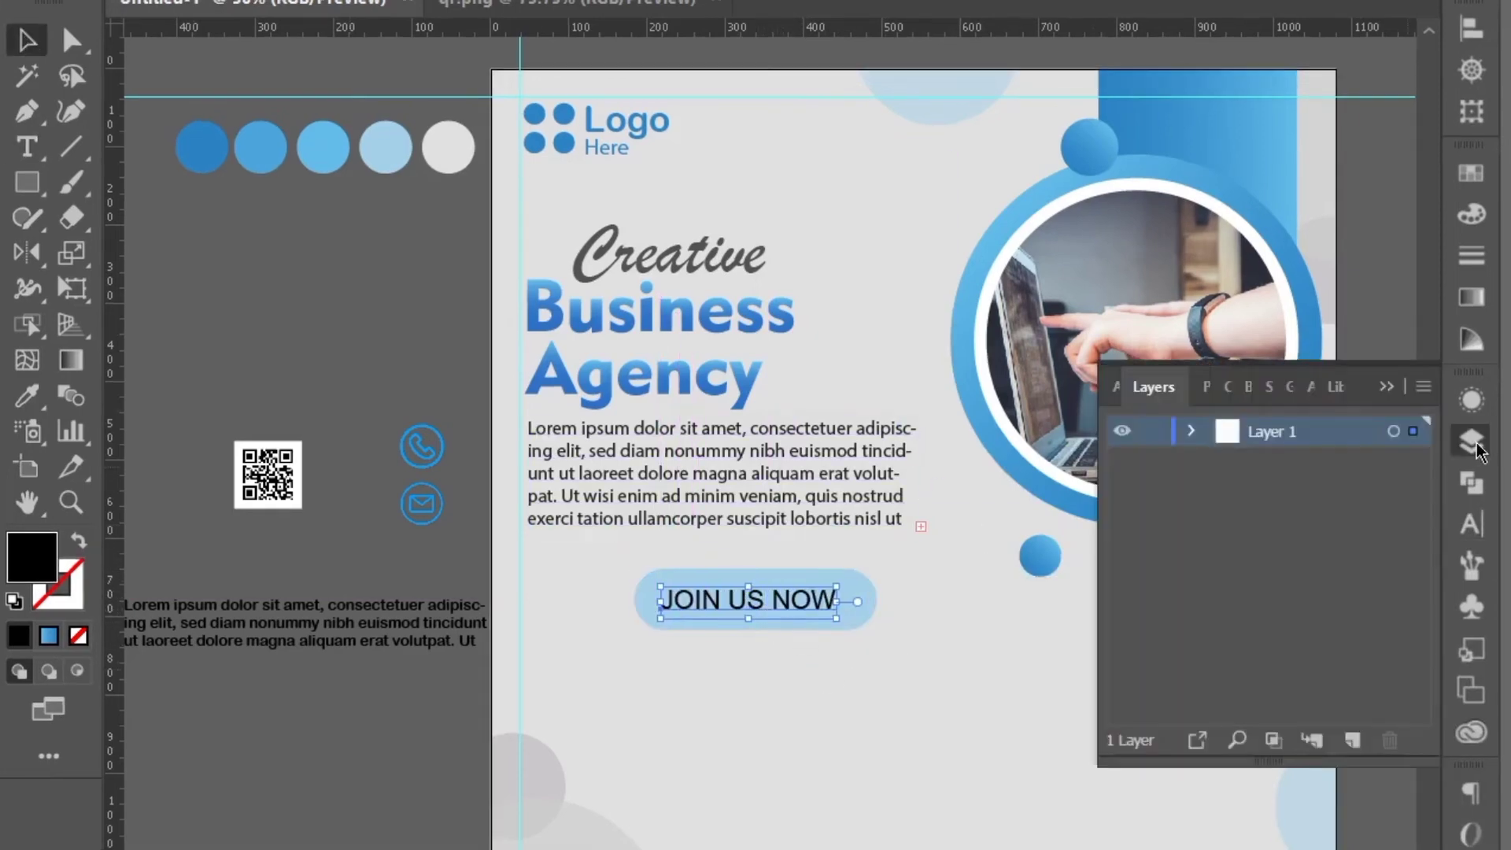
click(1472, 441)
click(1472, 526)
click(1417, 431)
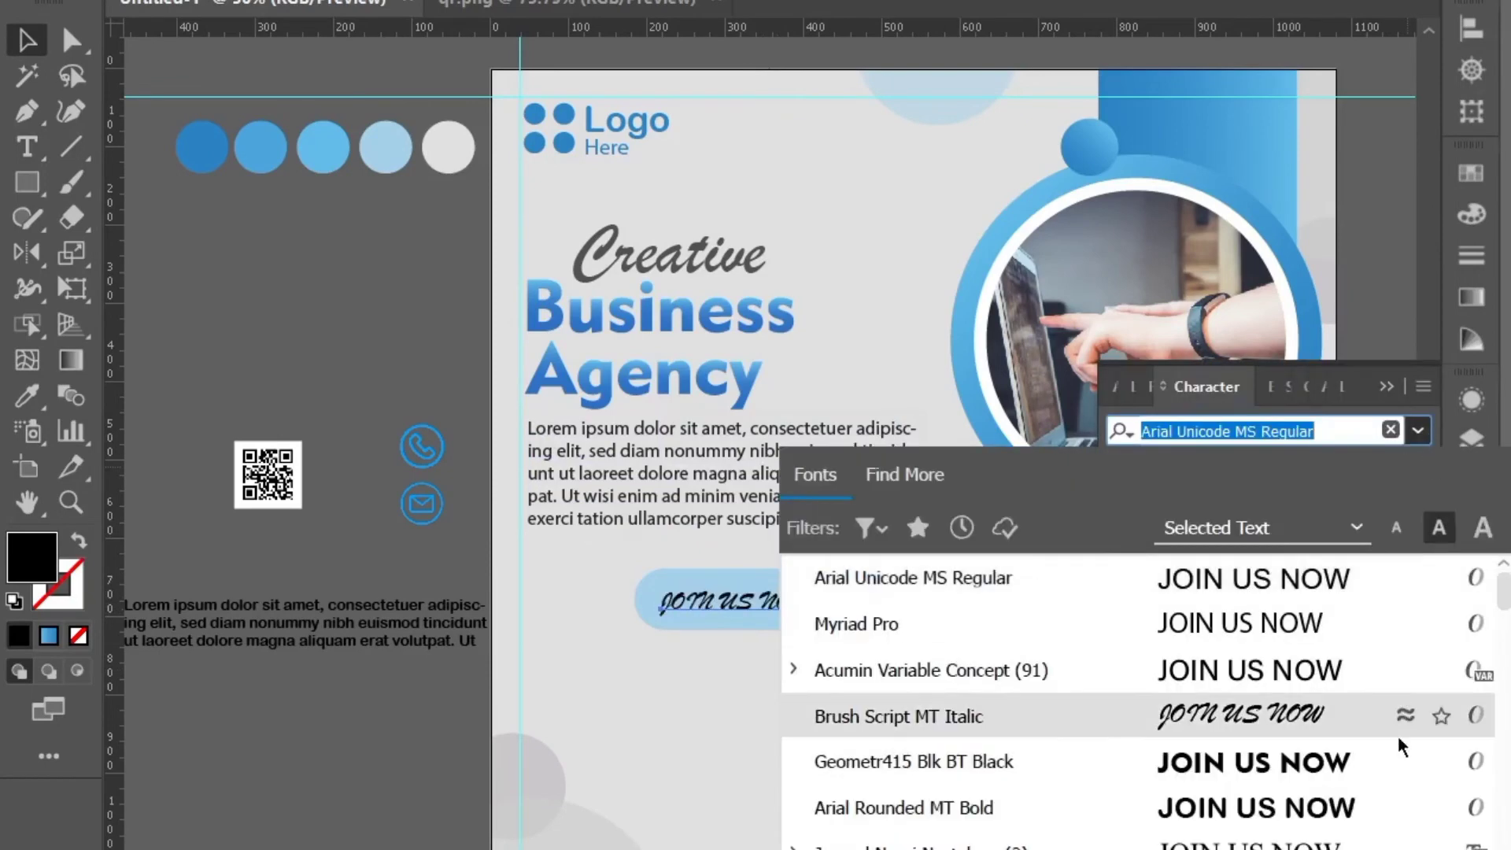
click(1310, 770)
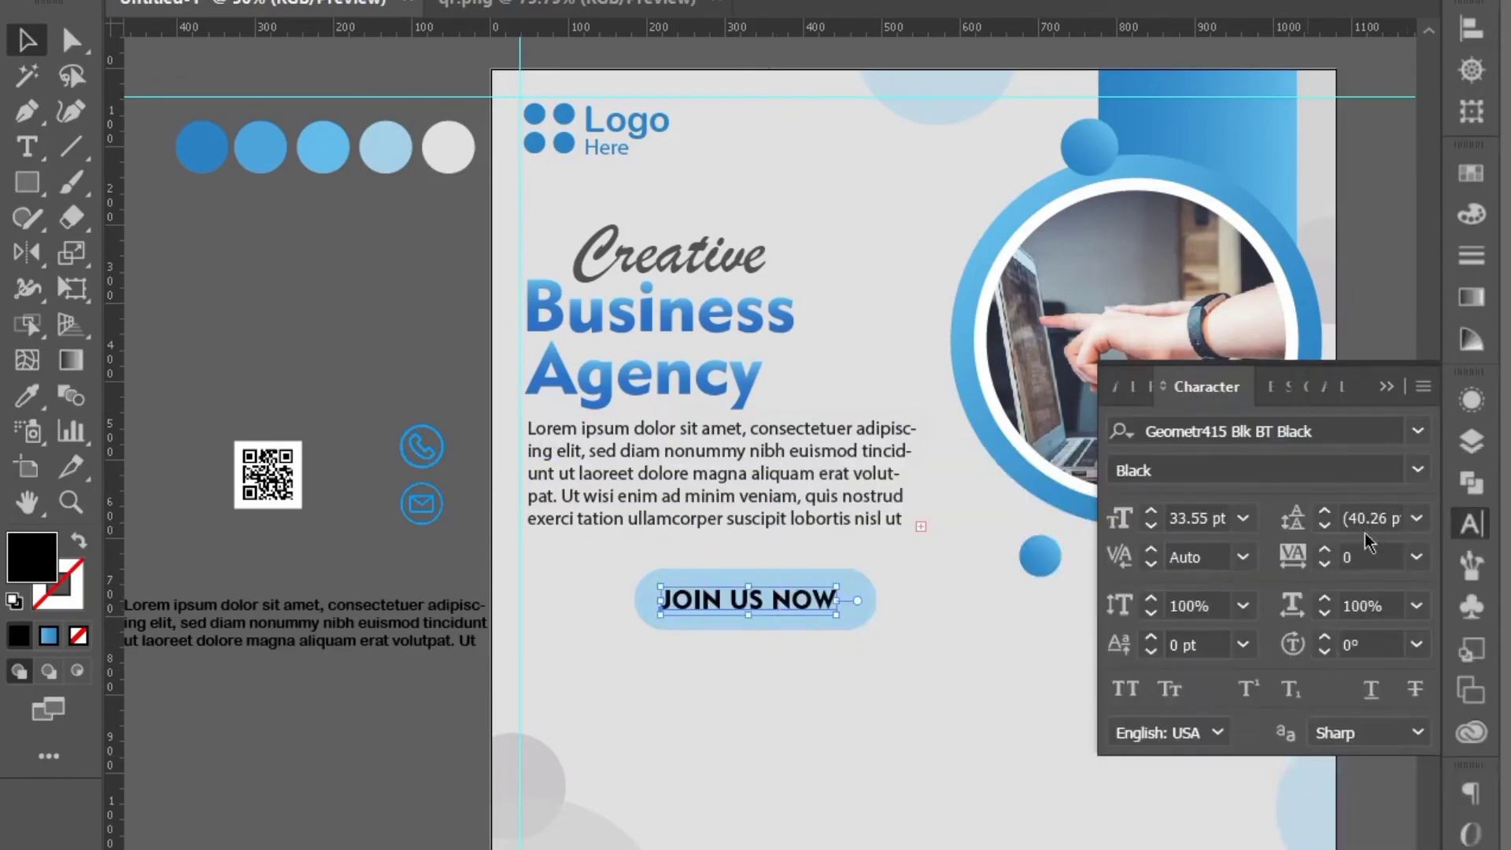
click(1386, 389)
Step: Select the JOIN US NOW label together with the pill and align their centres
drag(710, 600, 680, 546)
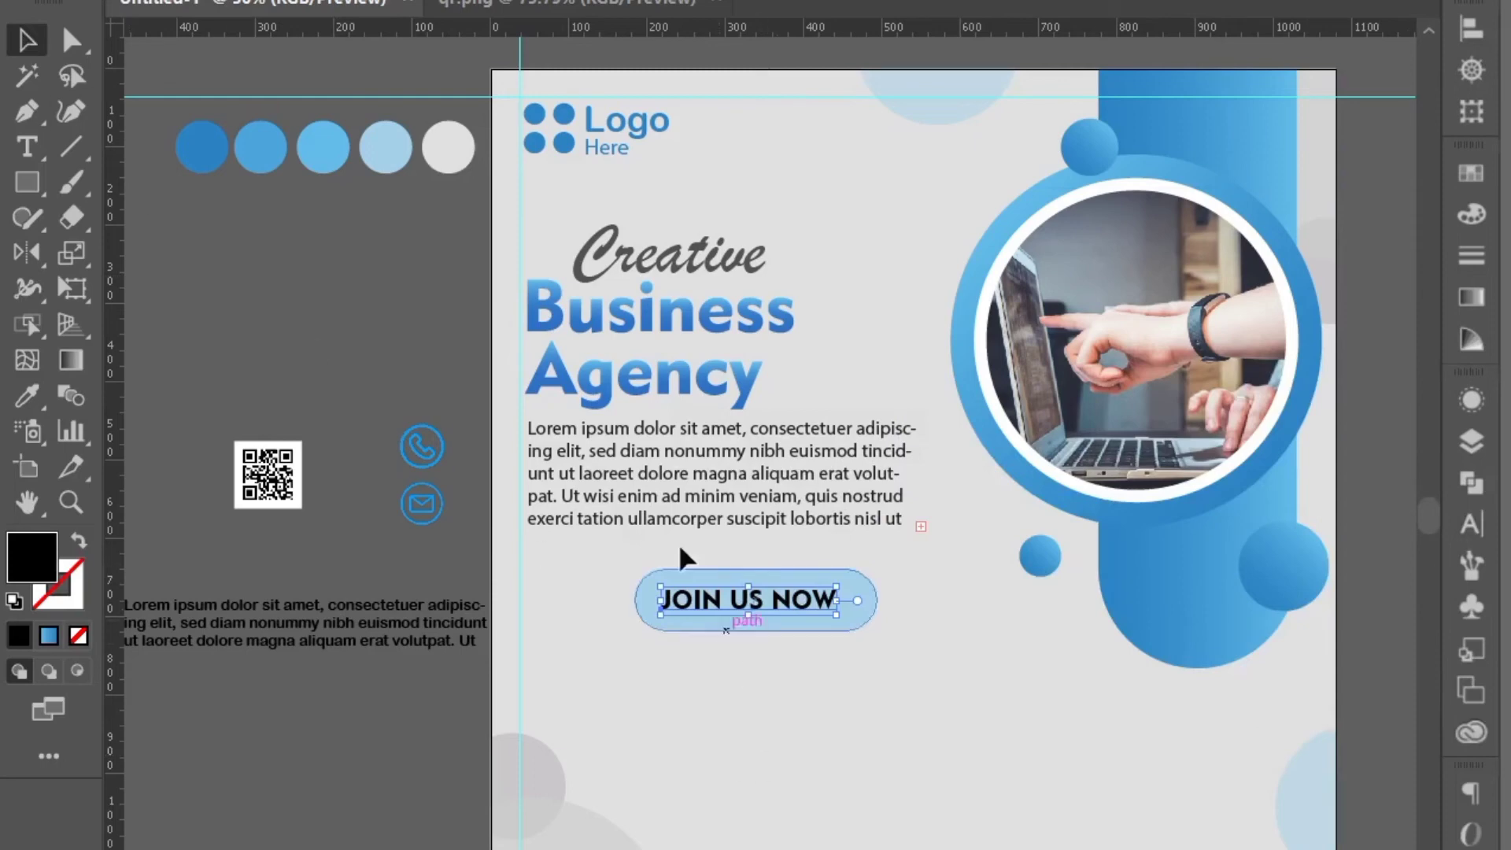
key(ctrl+z)
drag(803, 713, 781, 599)
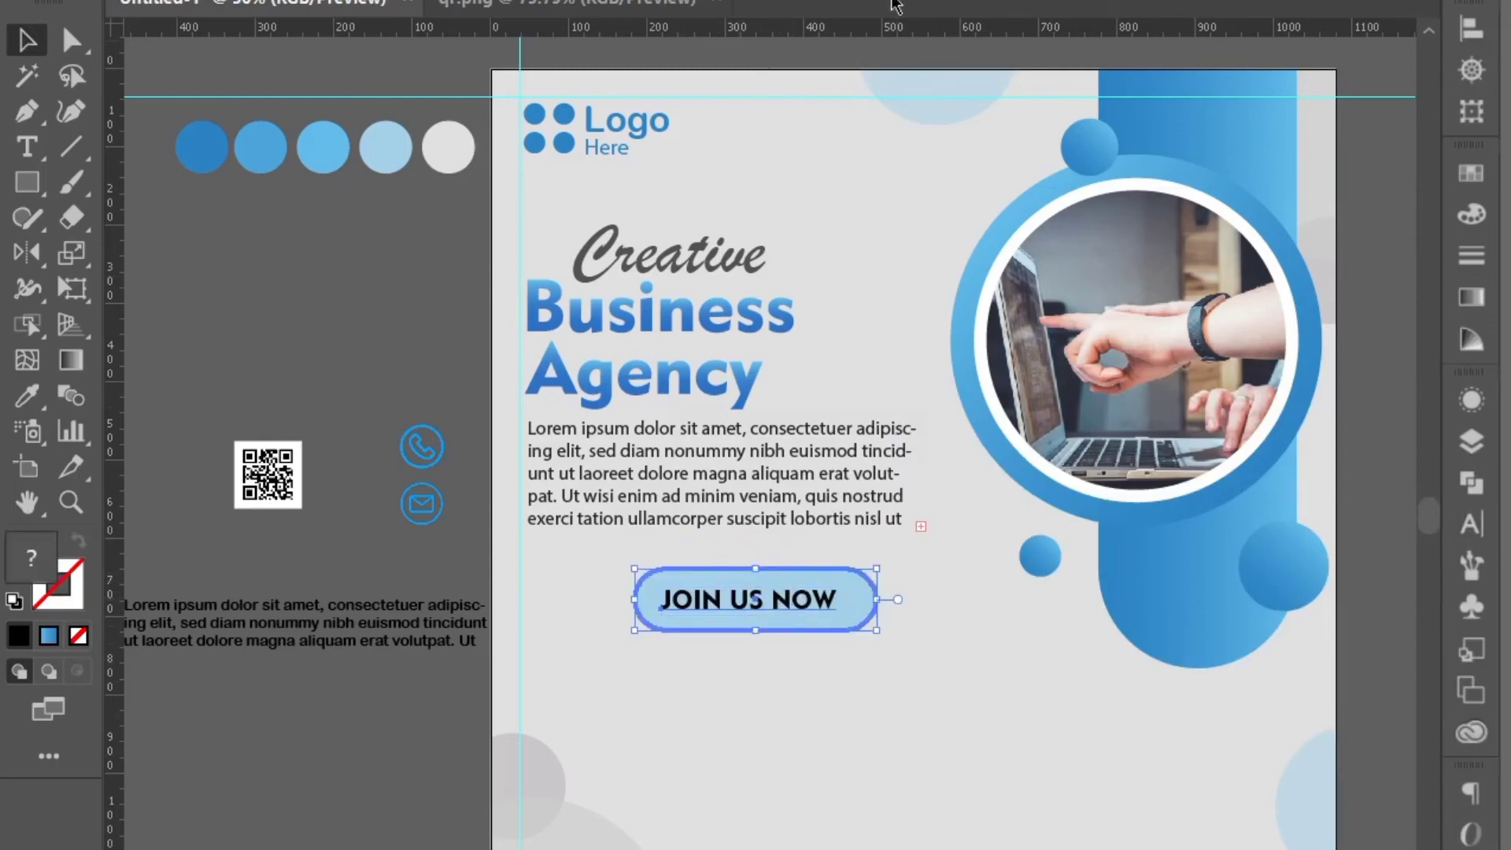
click(897, 5)
click(827, 34)
click(842, 693)
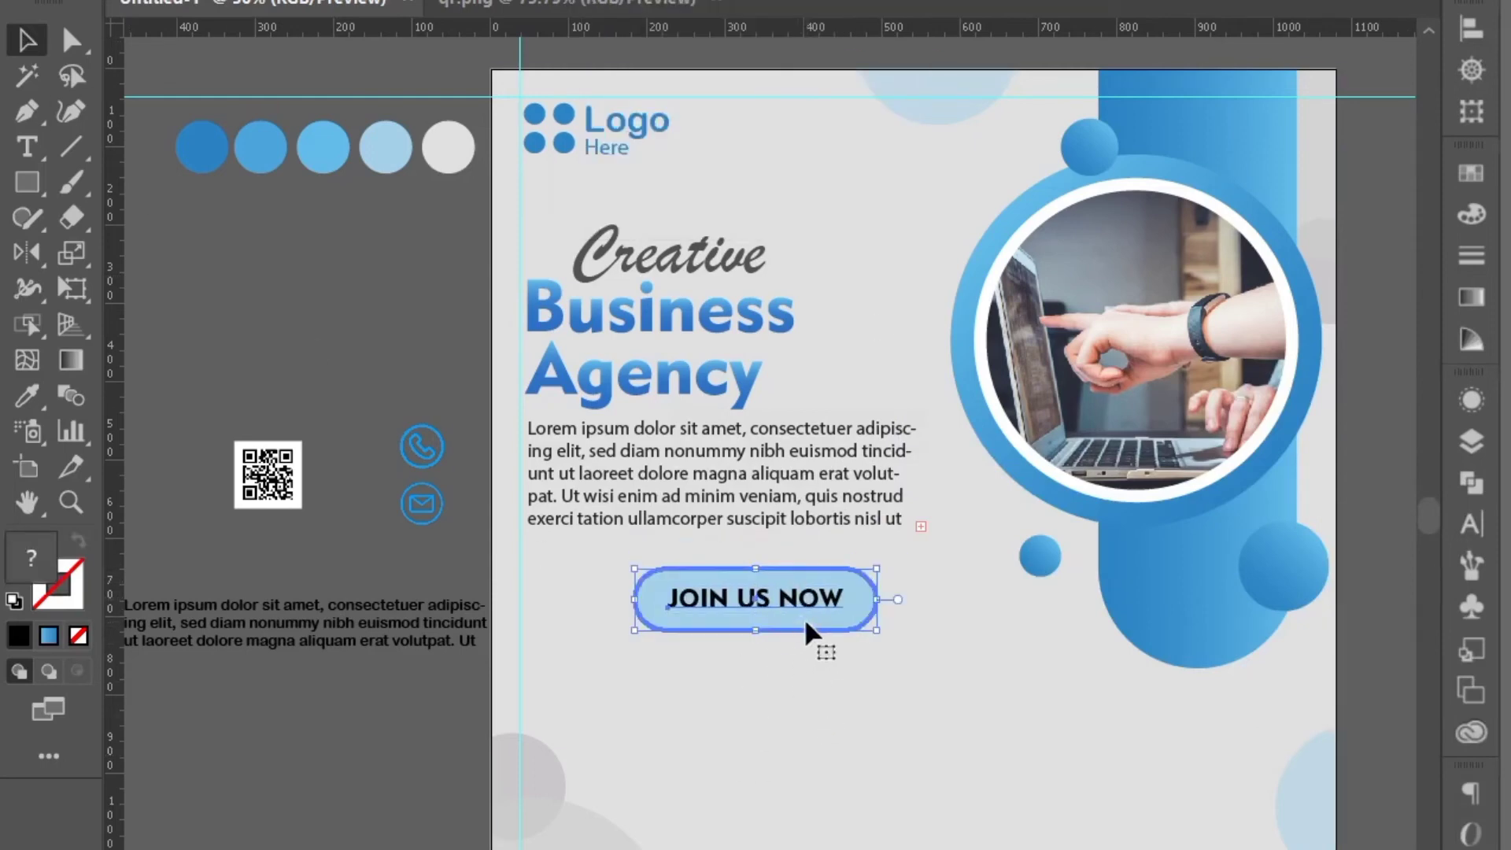
click(810, 706)
Step: Fill both the JOIN US NOW label and the pill with the palette's darkest blue
key(i)
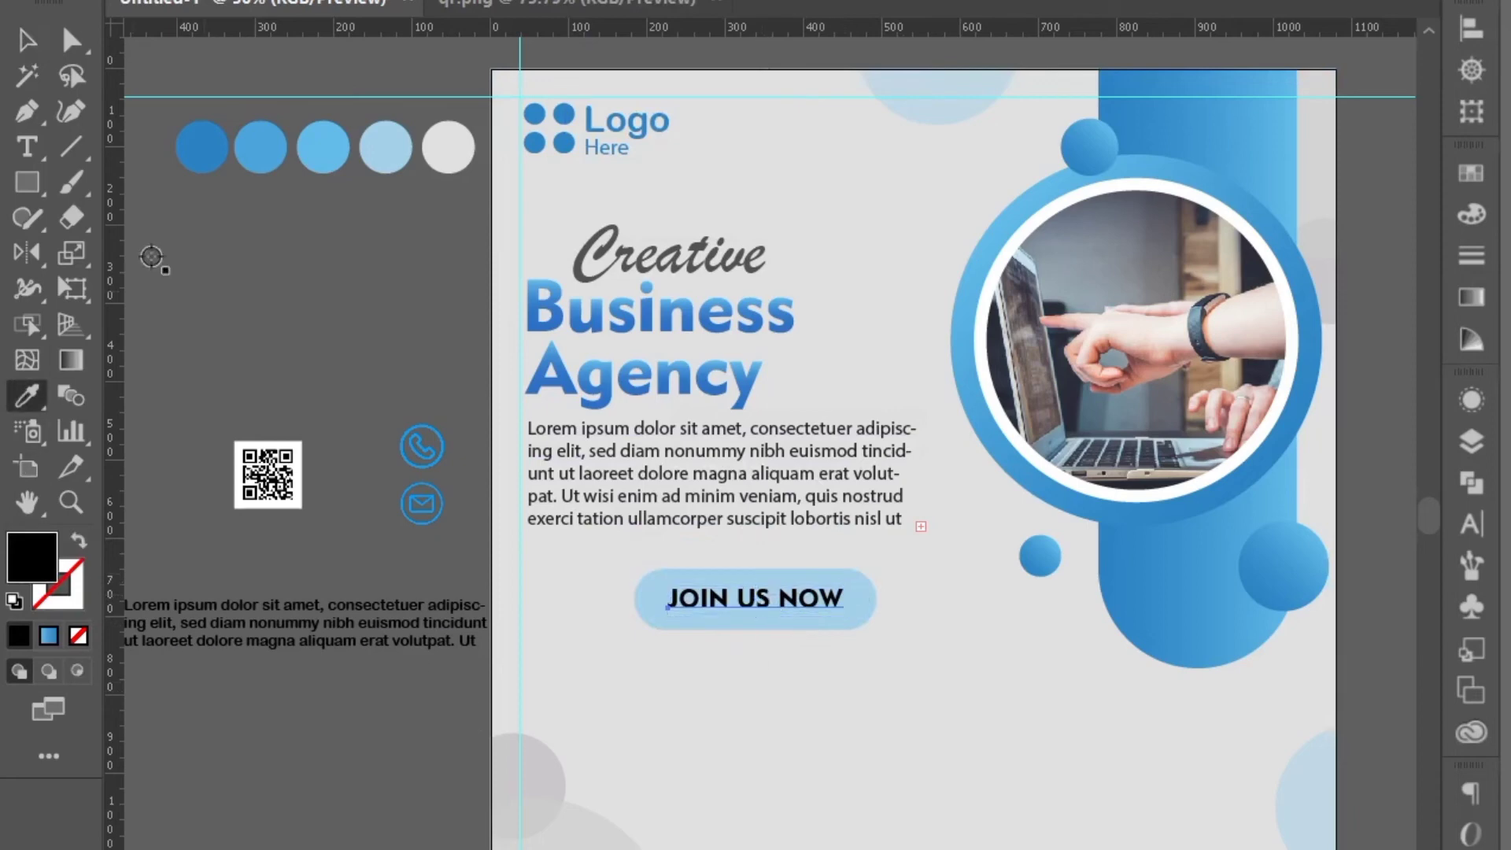
click(194, 147)
click(25, 39)
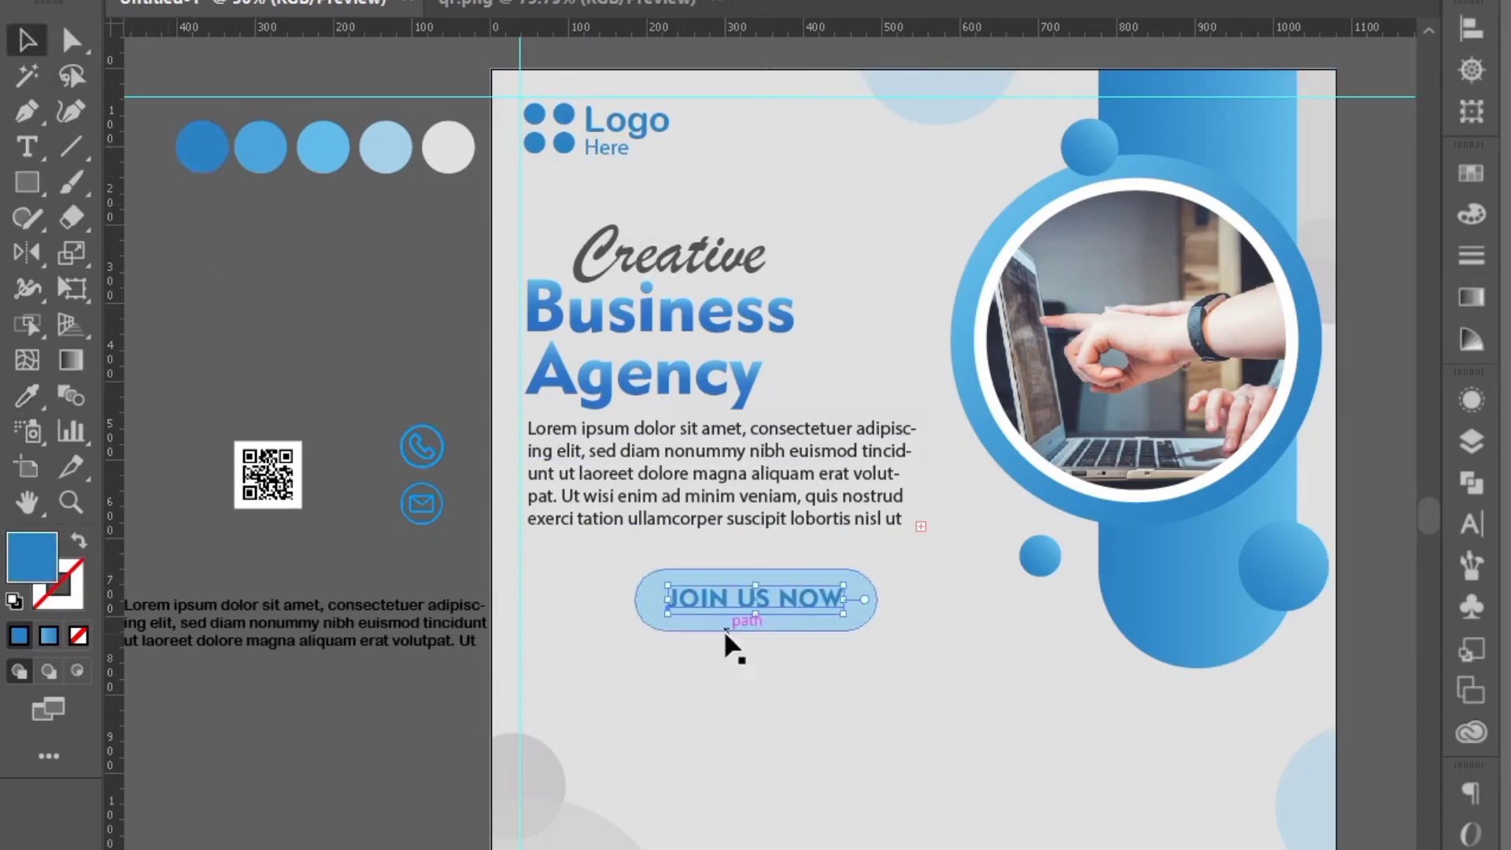
click(724, 628)
key(i)
click(202, 150)
click(26, 40)
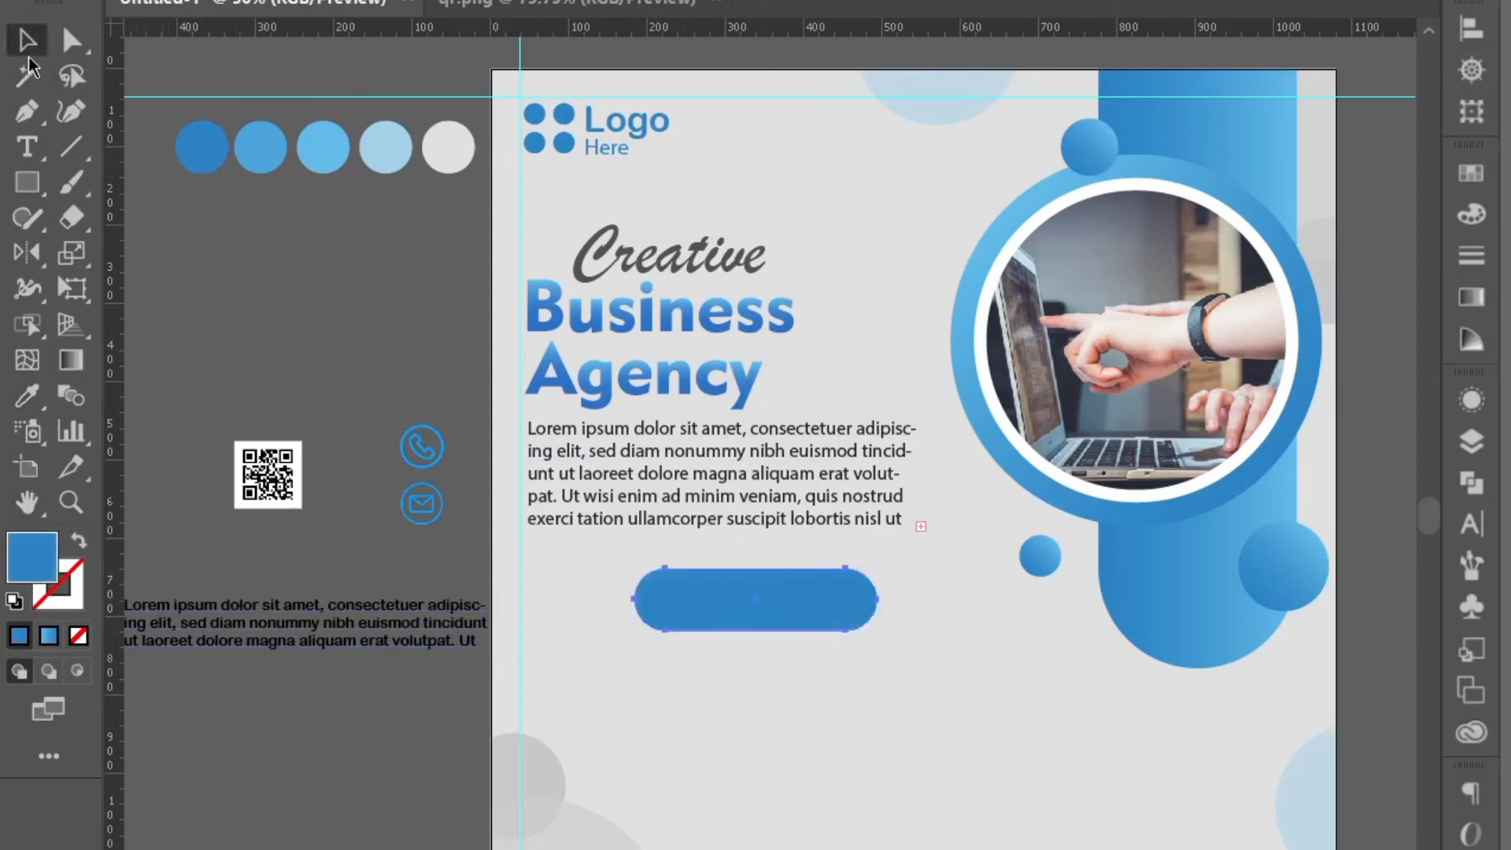
Step: Recolor the JOIN US NOW label with the palette's light gray and enlarge it slightly within the pill
click(768, 611)
key(i)
click(385, 147)
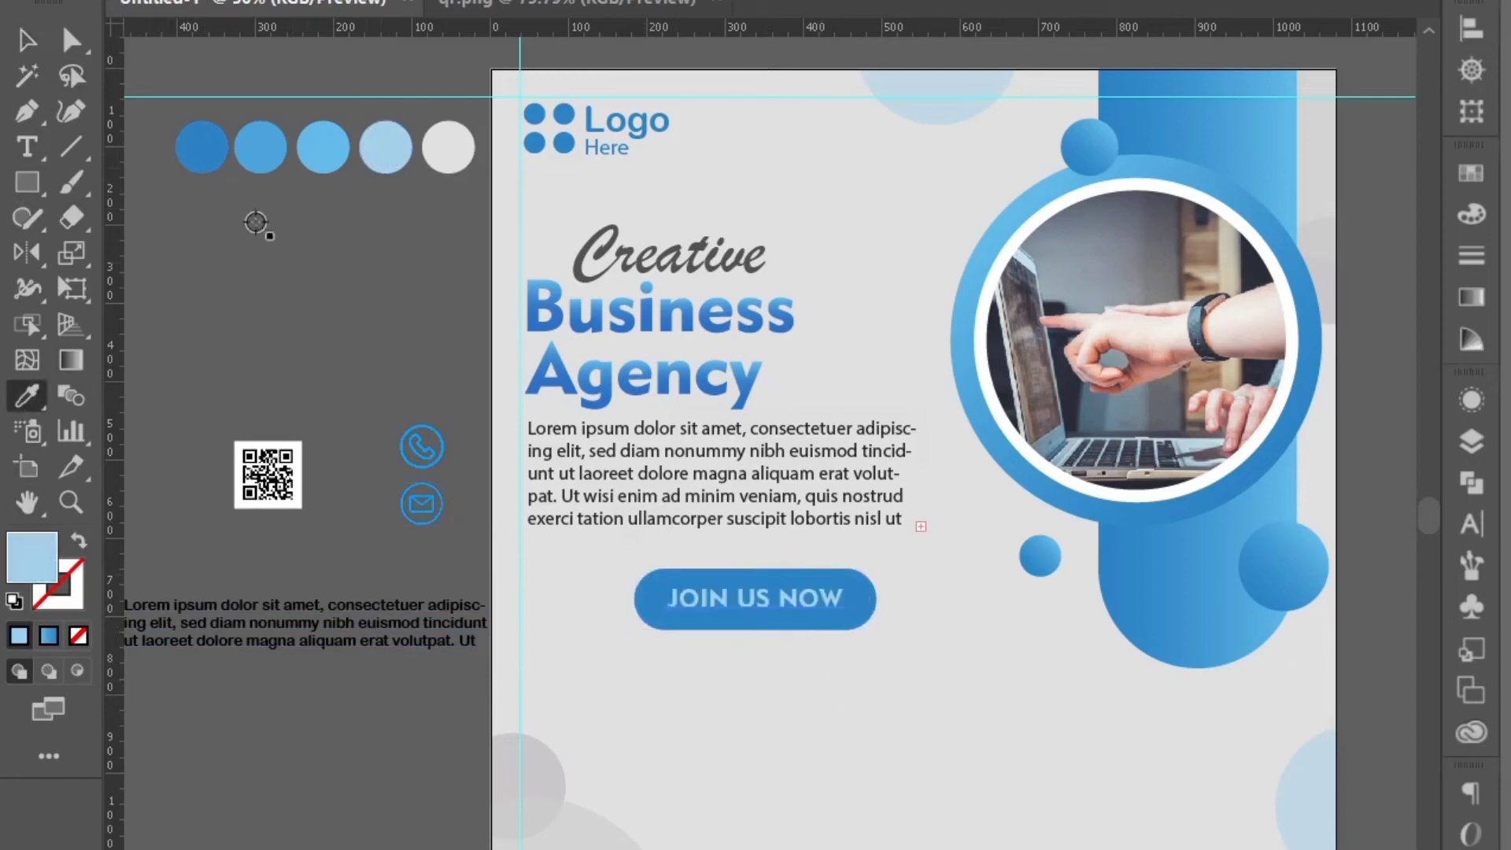
click(431, 152)
click(26, 41)
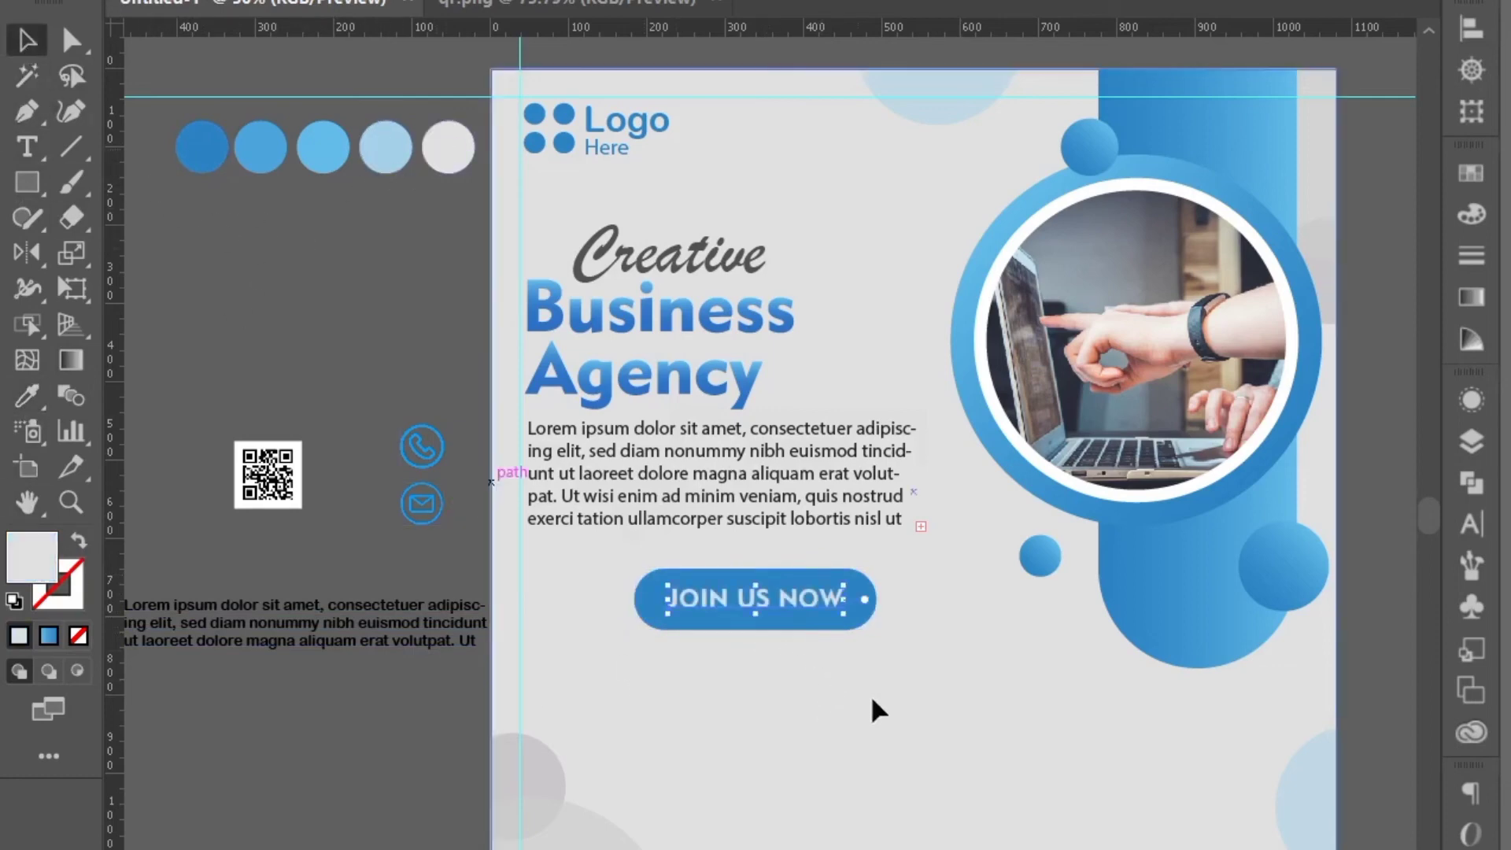
mouse_move(855, 615)
mouse_down()
mouse_move(890, 626)
mouse_move(860, 636)
mouse_move(858, 620)
mouse_up()
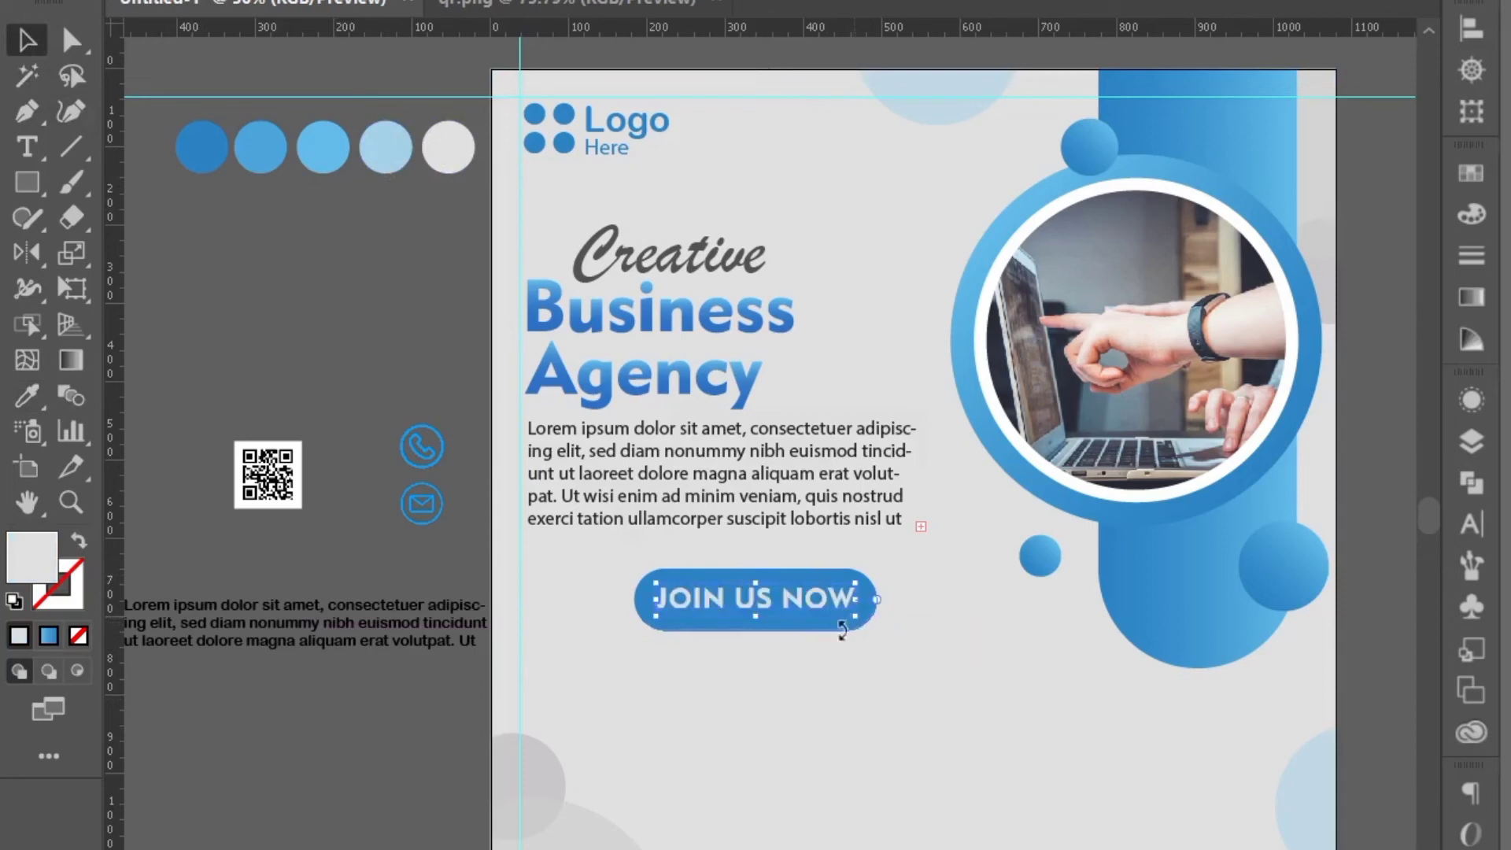
Step: Group the JOIN US NOW label with its pill and leave isolation mode
click(795, 661)
right_click(734, 669)
key(Escape)
double_click(682, 591)
right_click(712, 598)
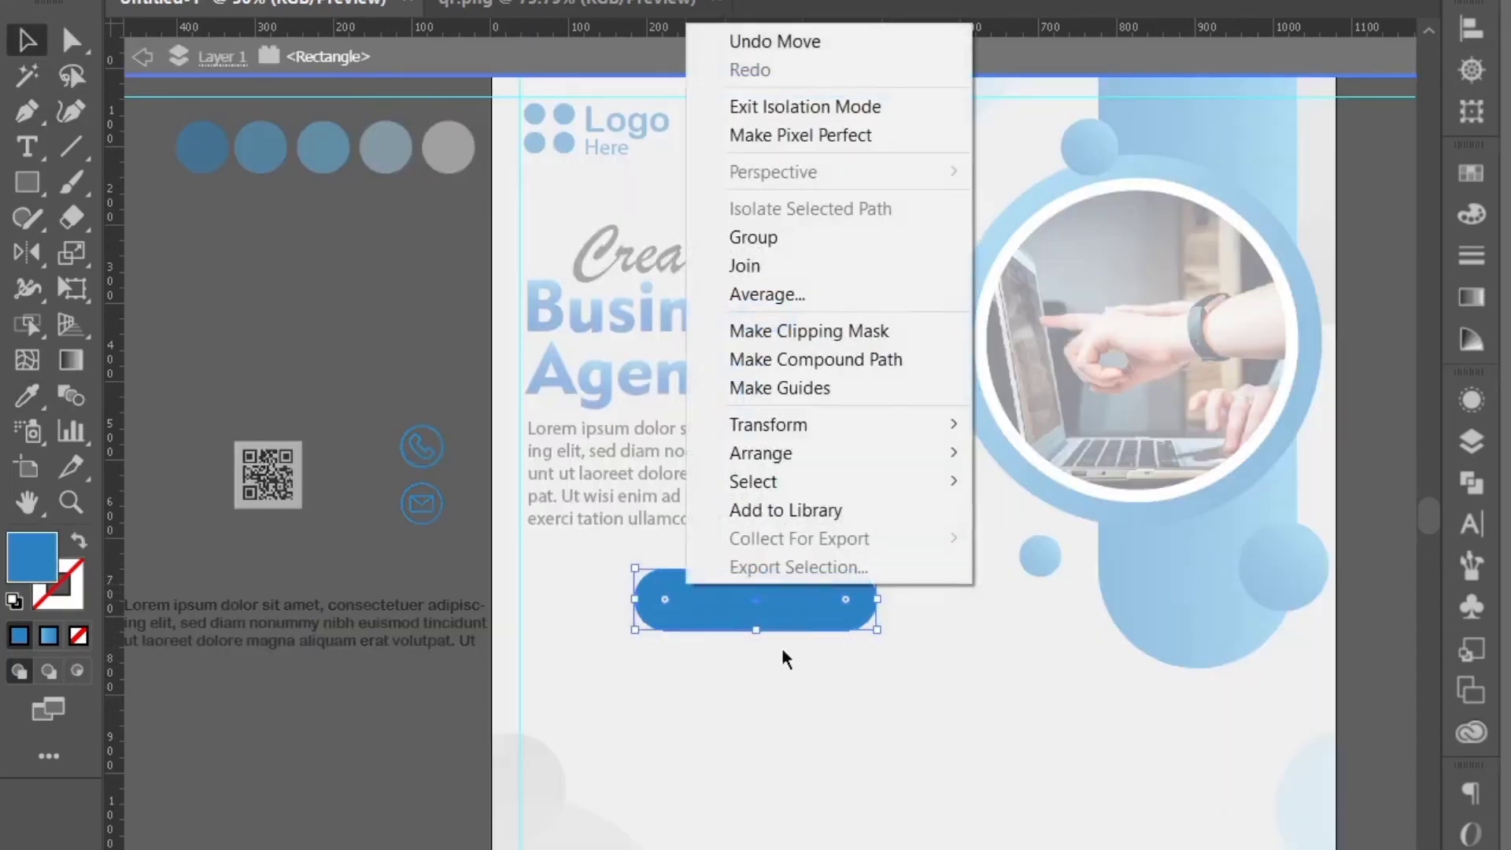
click(754, 359)
click(148, 59)
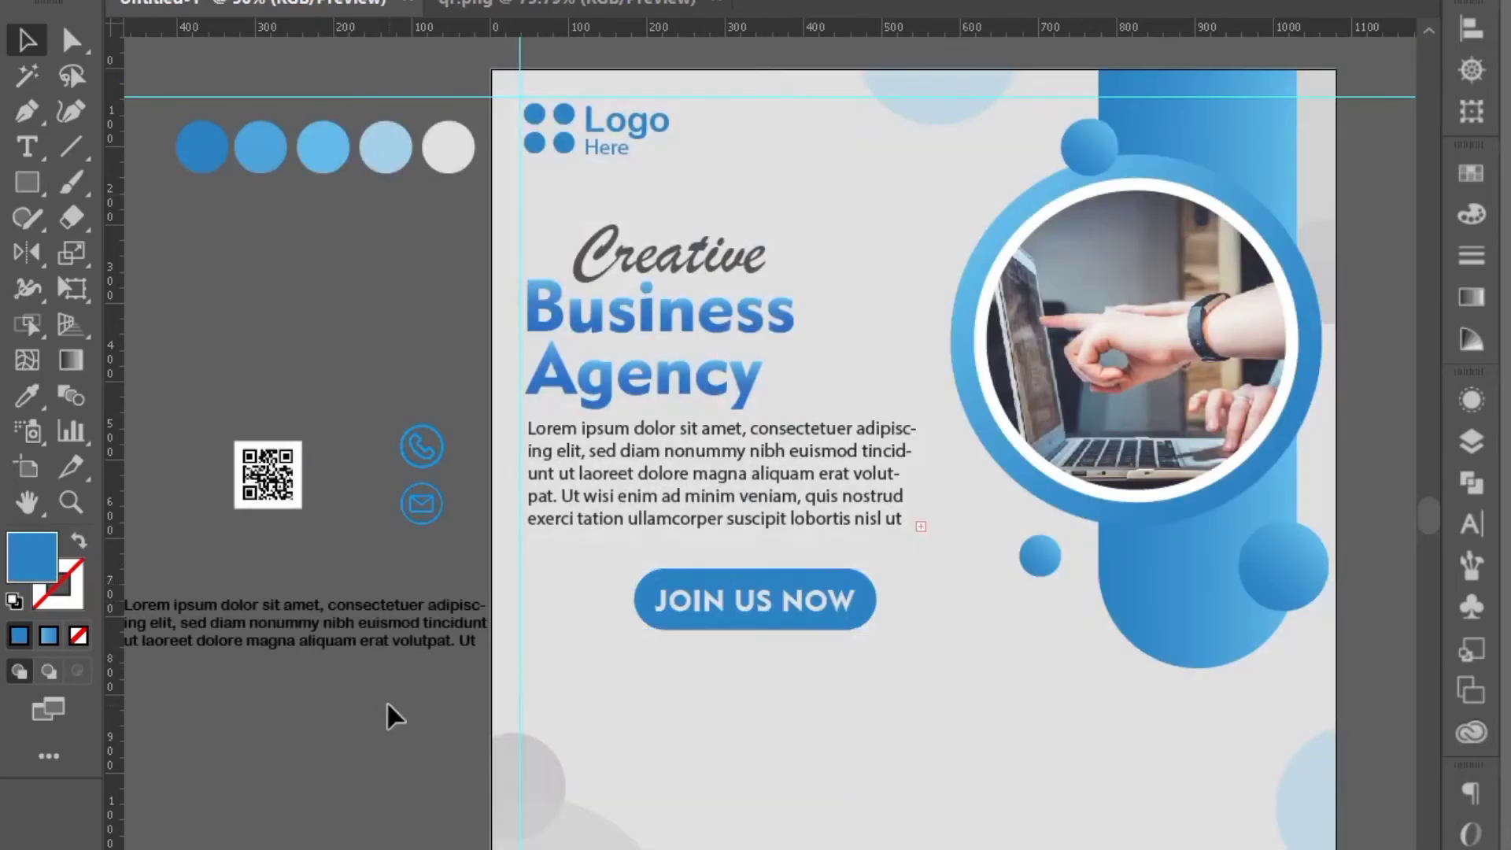
Step: Bring the spare placeholder text to the front and place it below the JOIN US NOW button along the vertical guide
drag(351, 634, 800, 675)
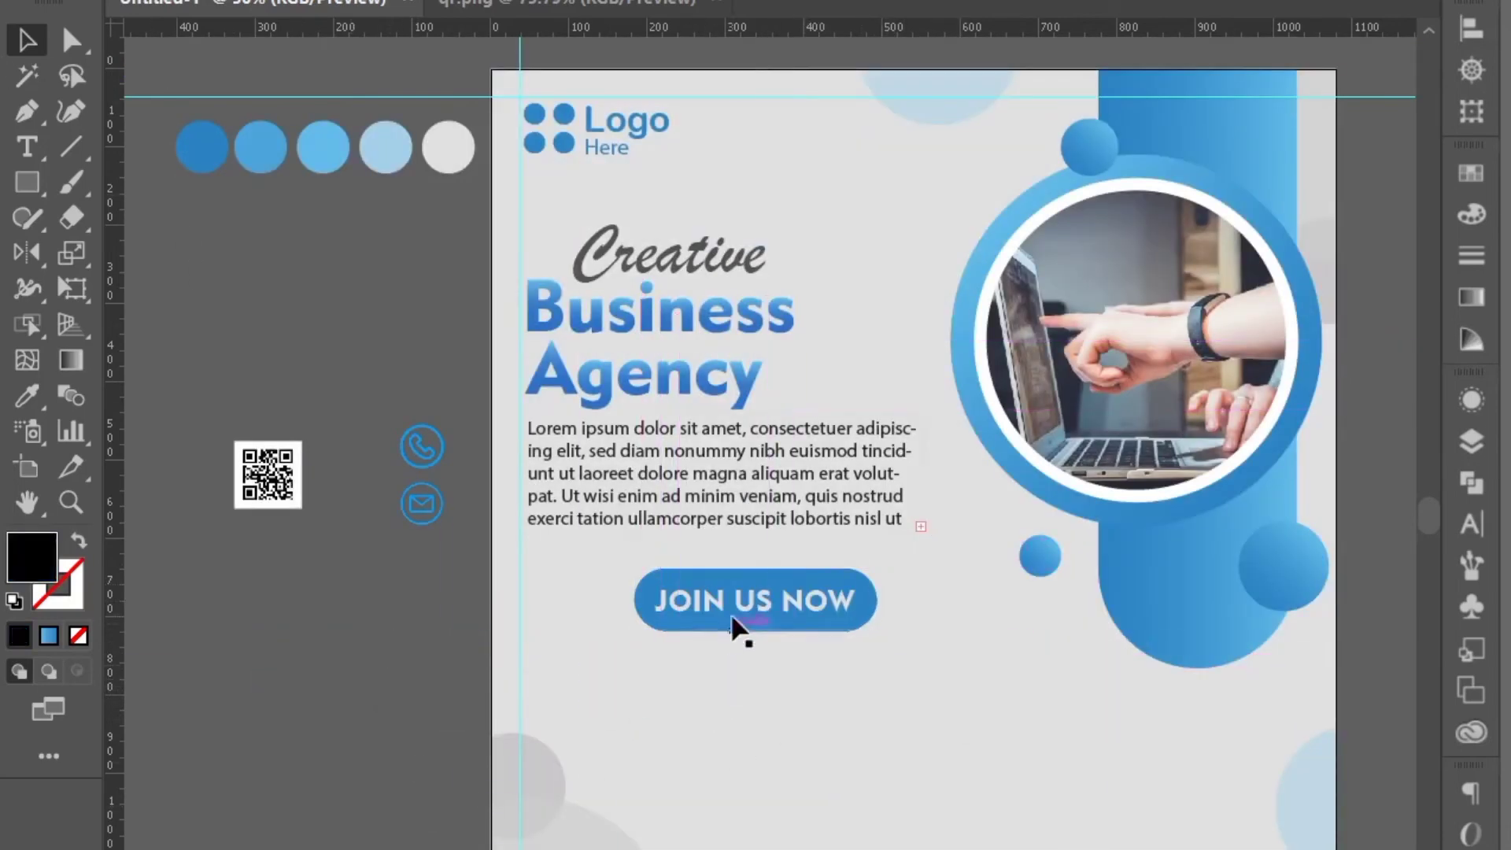
key(ctrl+z)
right_click(390, 638)
mouse_move(499, 489)
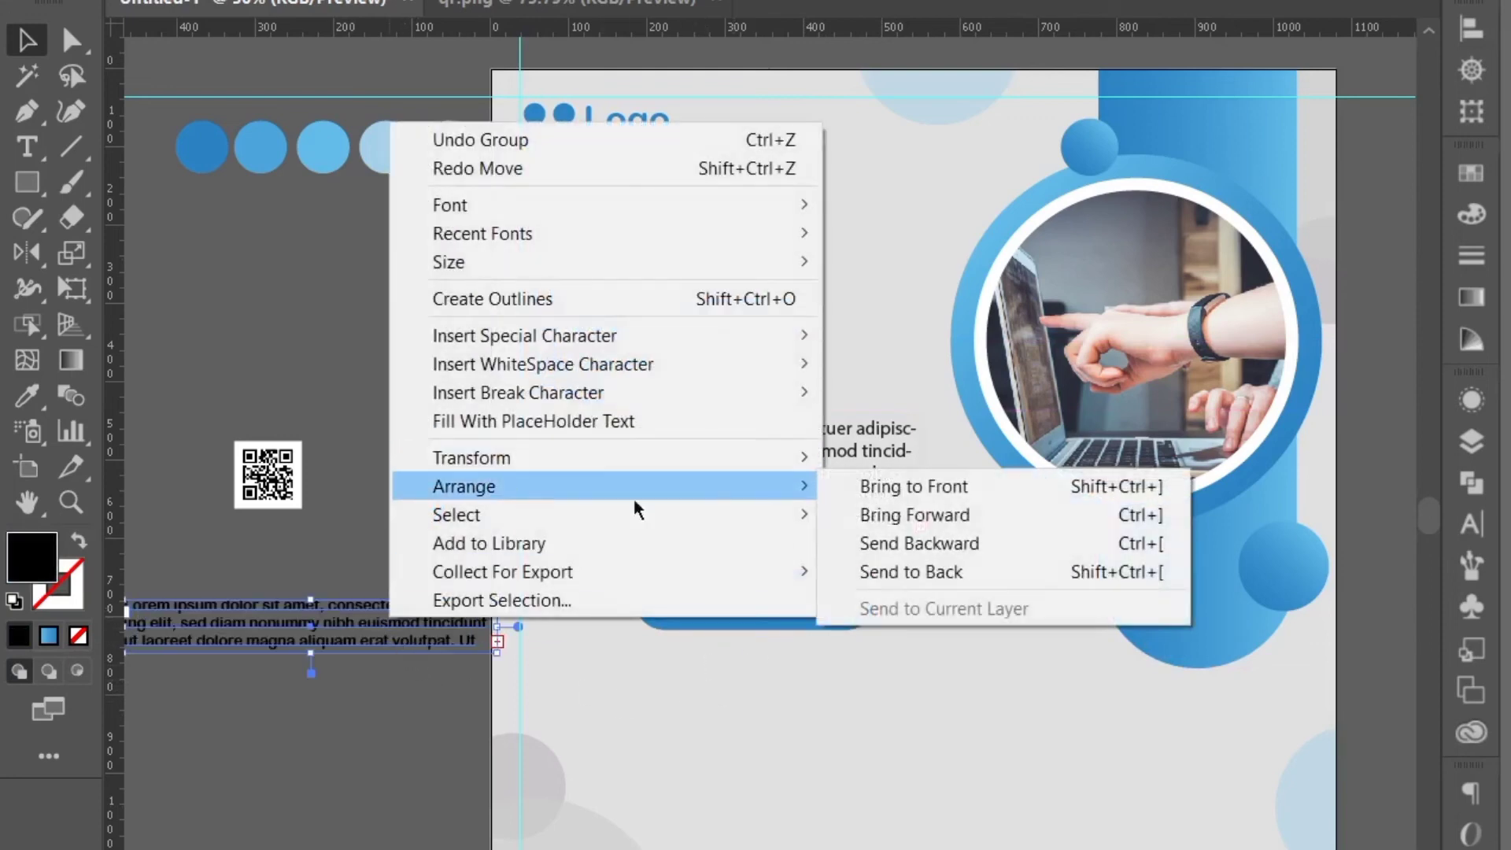
click(913, 486)
drag(438, 626, 804, 679)
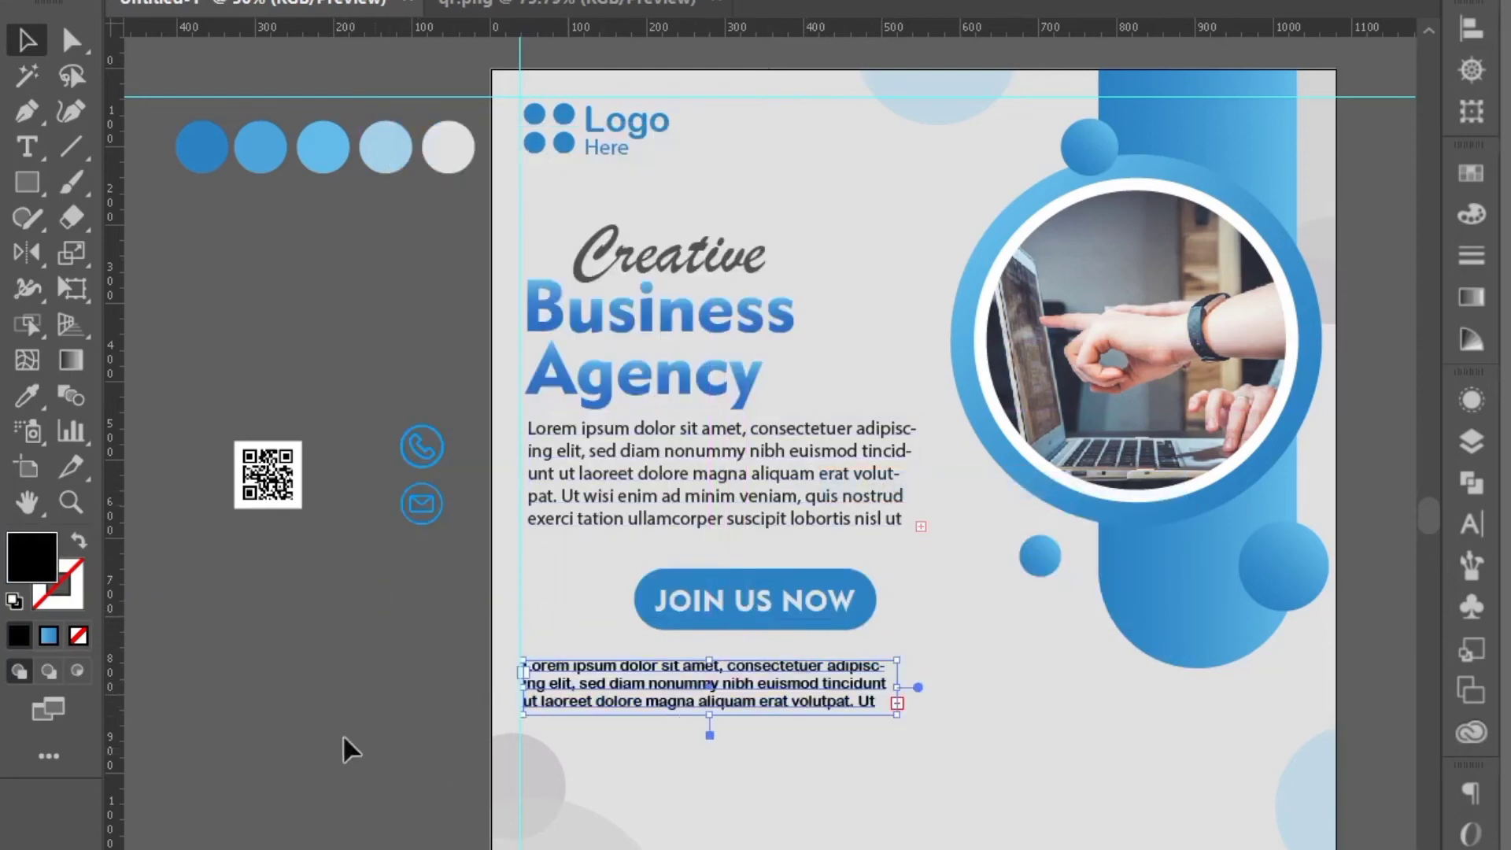
Step: Match the lower placeholder text to the body paragraph's style and enlarge its text frame slightly
click(26, 397)
click(633, 457)
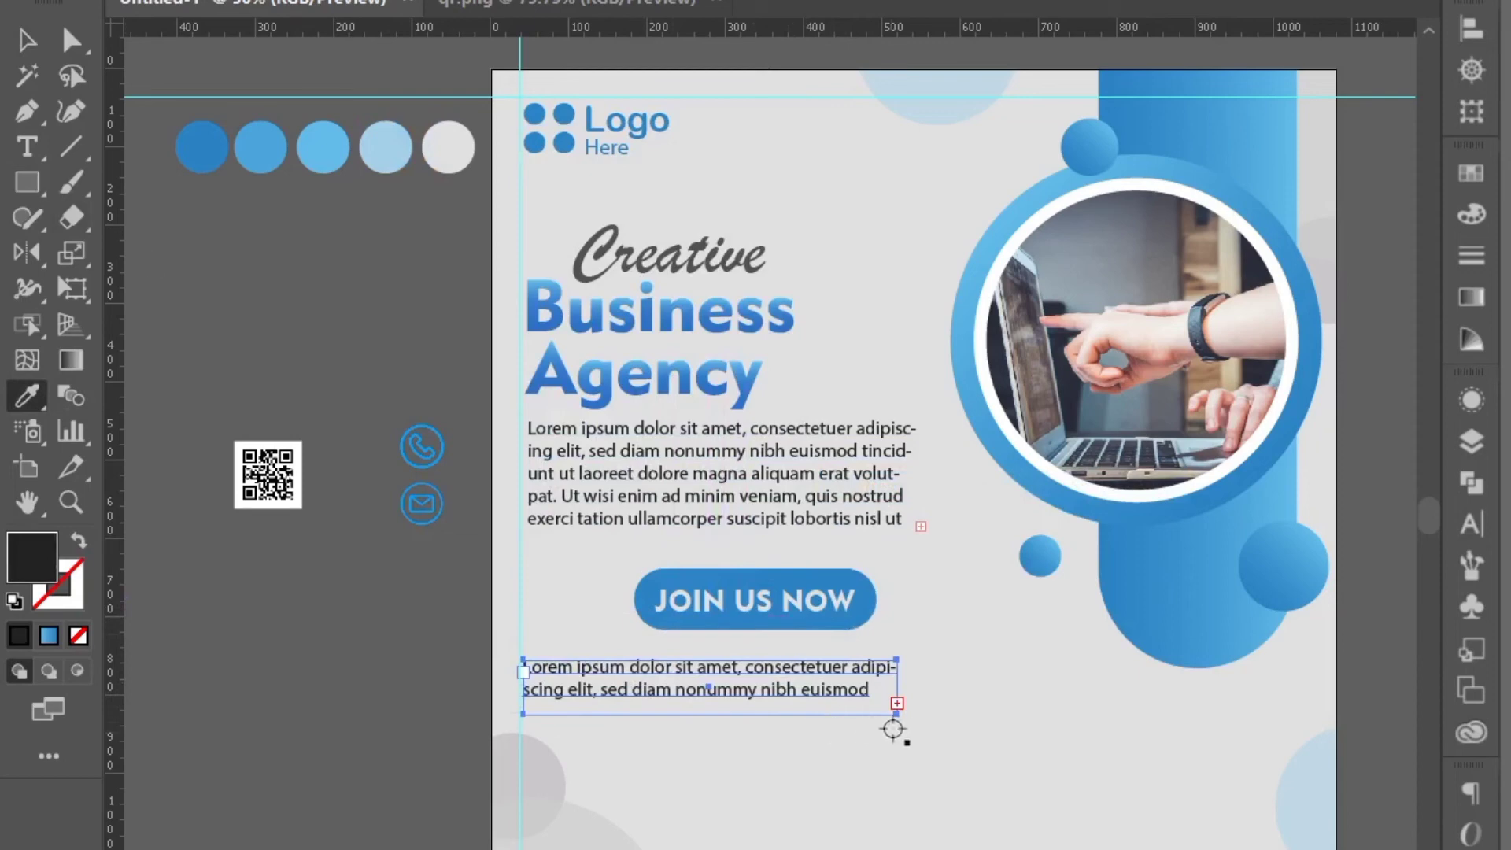
click(23, 41)
drag(898, 712, 905, 727)
Step: Set the lower placeholder text's font size to 20 pt
click(1471, 523)
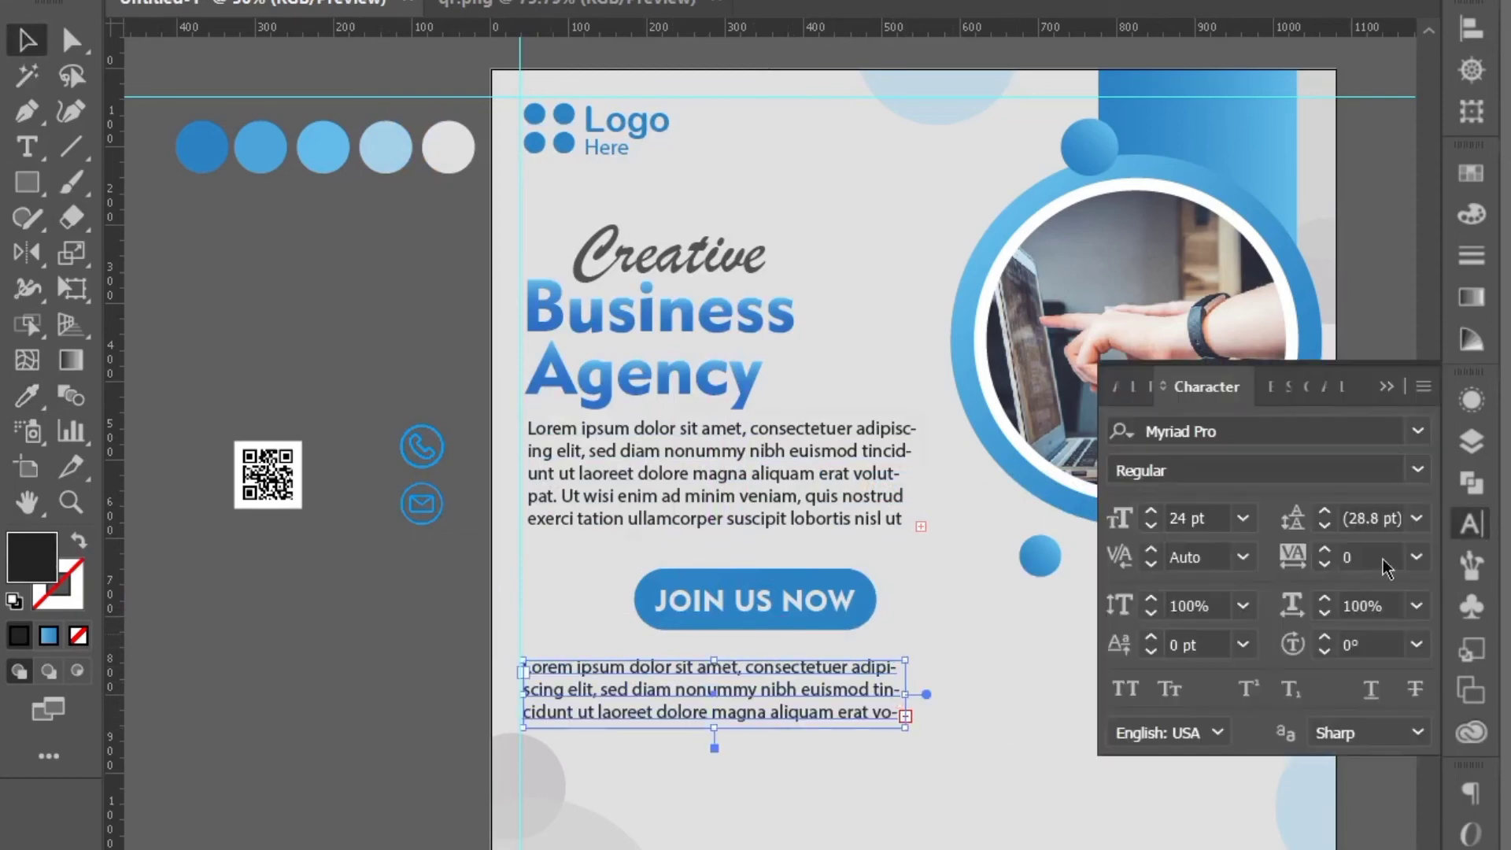
click(1152, 527)
click(1152, 527)
click(1152, 526)
click(1151, 527)
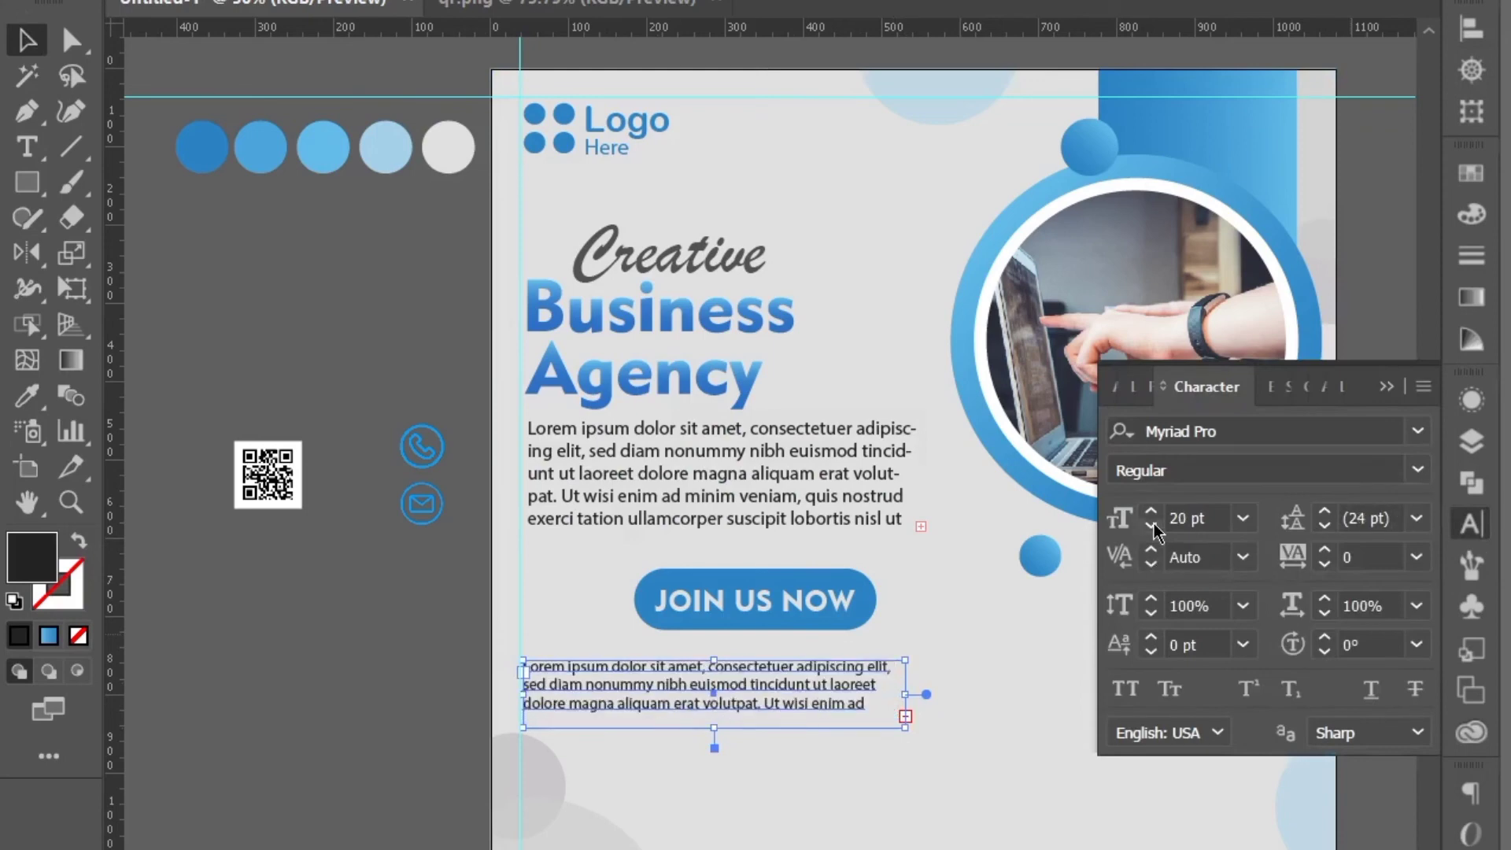
click(1387, 386)
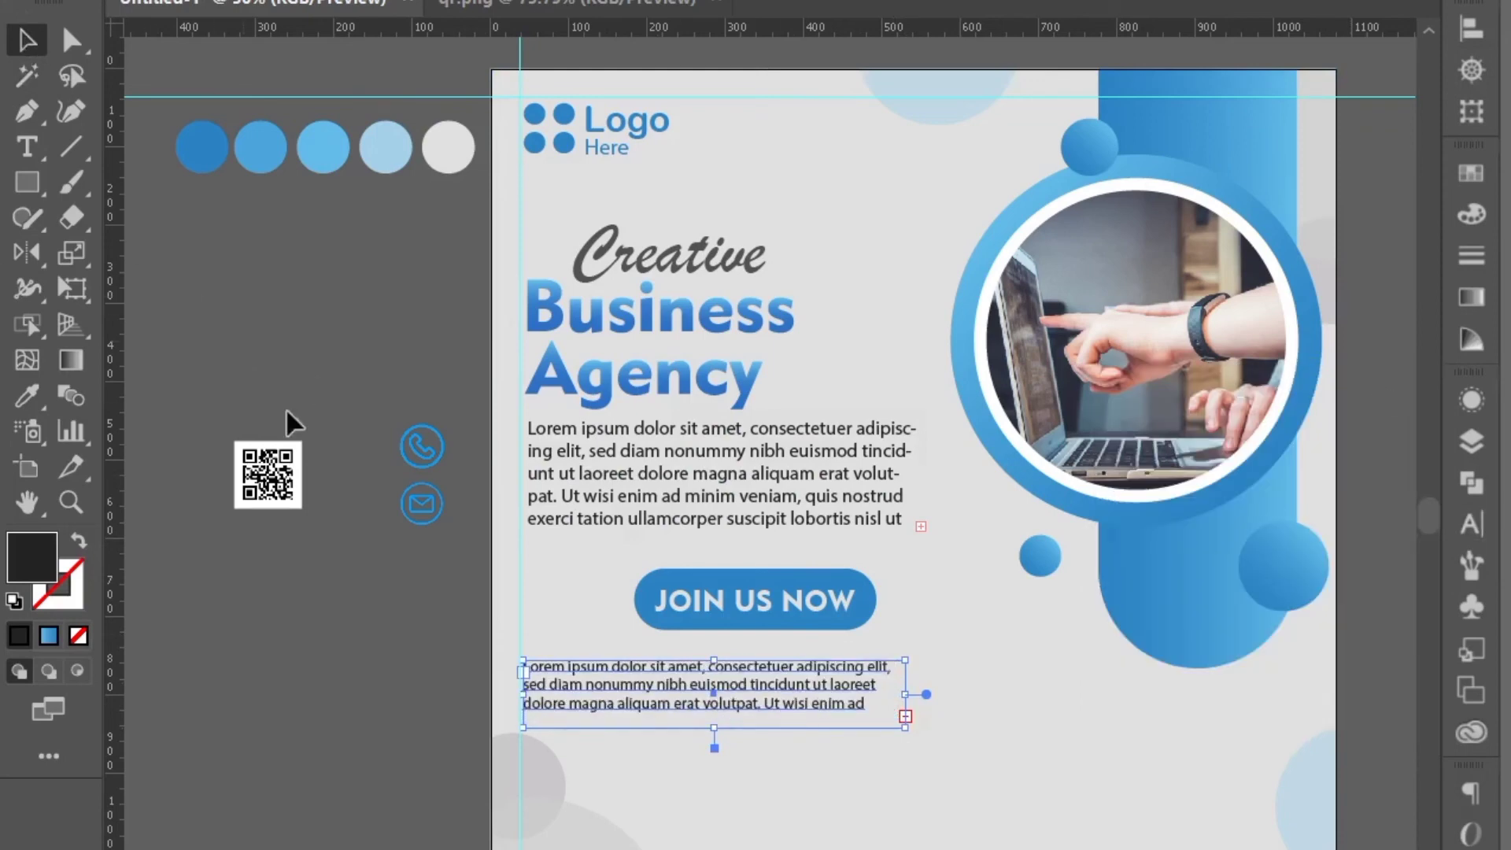
Step: Group the JOIN US NOW label with its pill background so they move together
drag(724, 615, 676, 619)
key(ctrl+z)
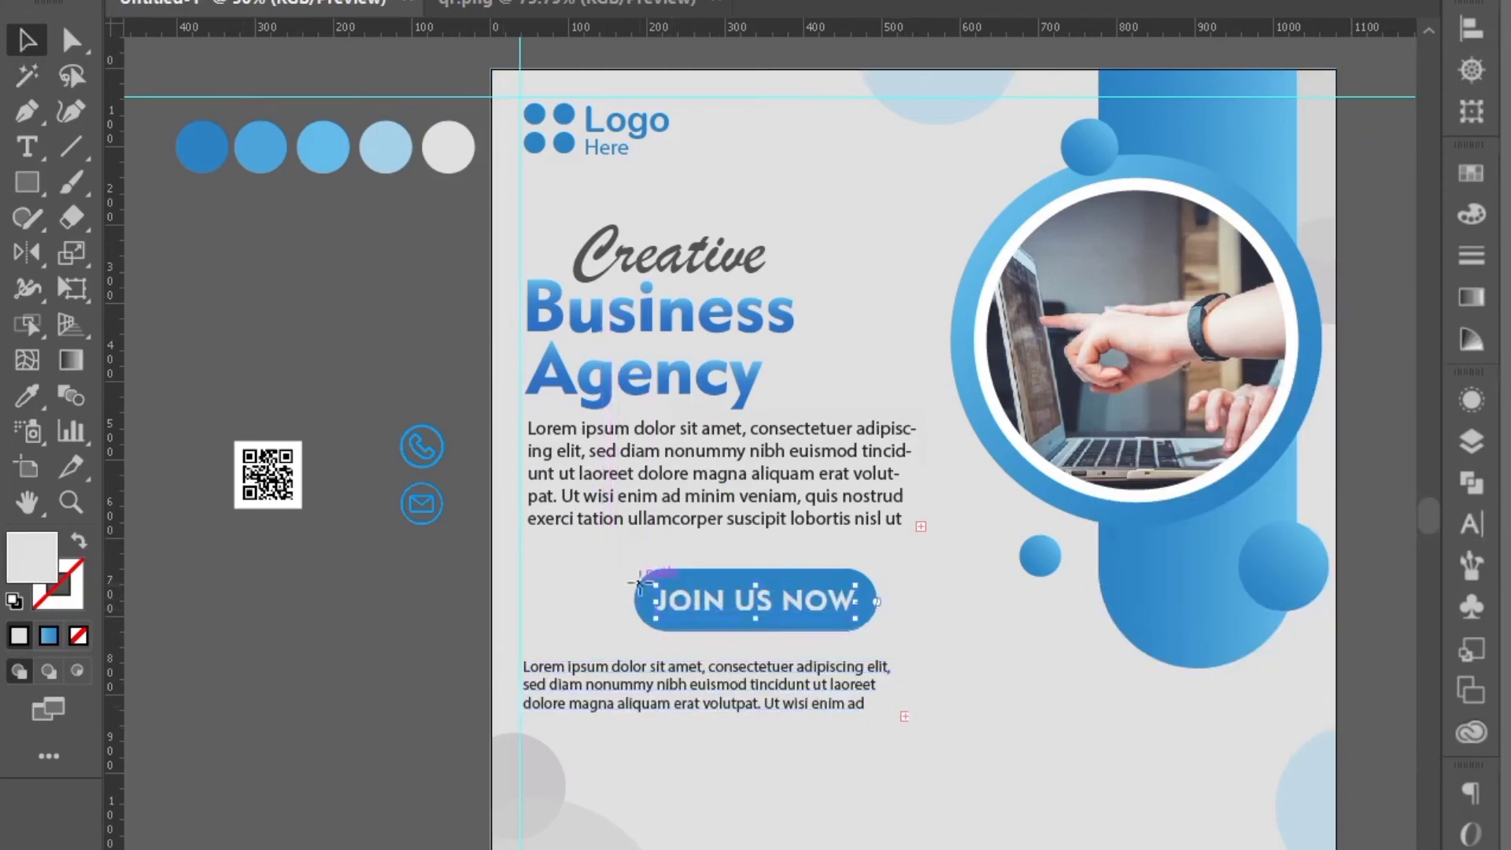
click(675, 618)
right_click(724, 610)
click(835, 763)
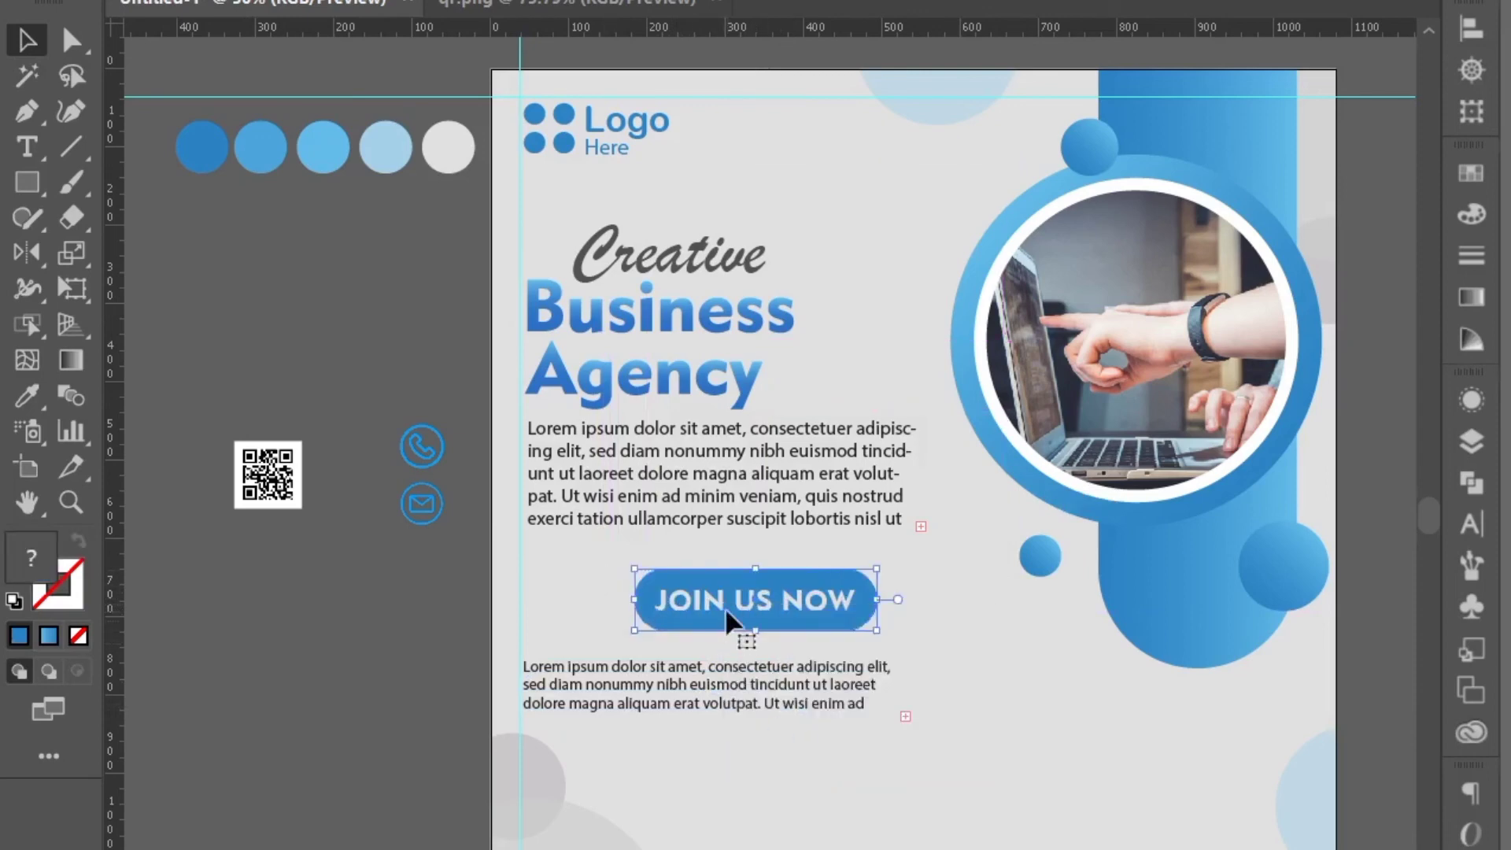
Step: Move the JOIN US NOW button inward and vertically centre it between the body paragraph and the lower placeholder text
drag(749, 624, 698, 573)
click(438, 764)
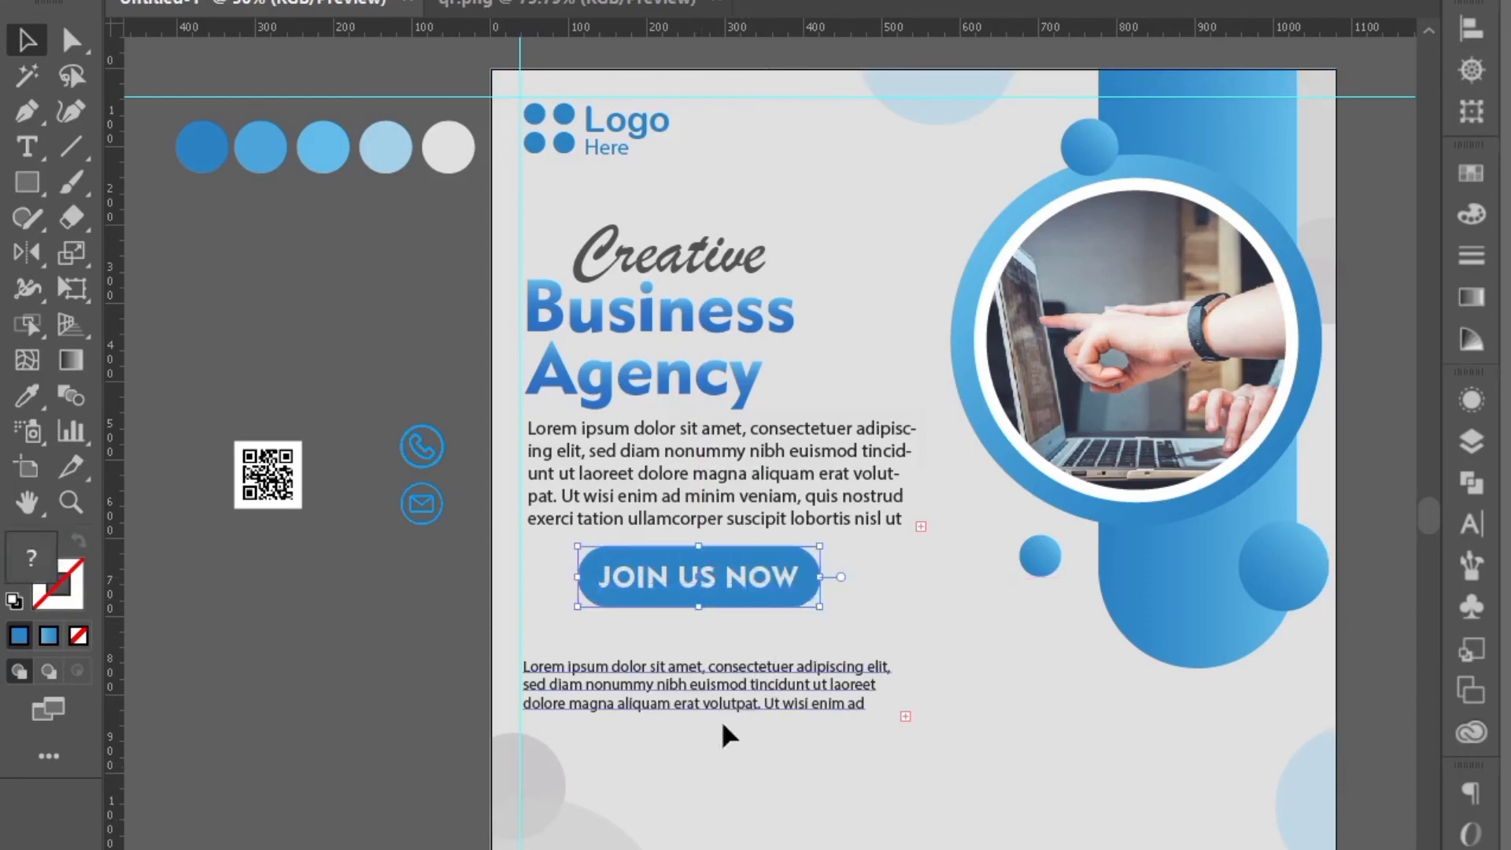
key(ctrl+z)
key(Up)
key(Up)
key(Up)
key(Up)
key(Up)
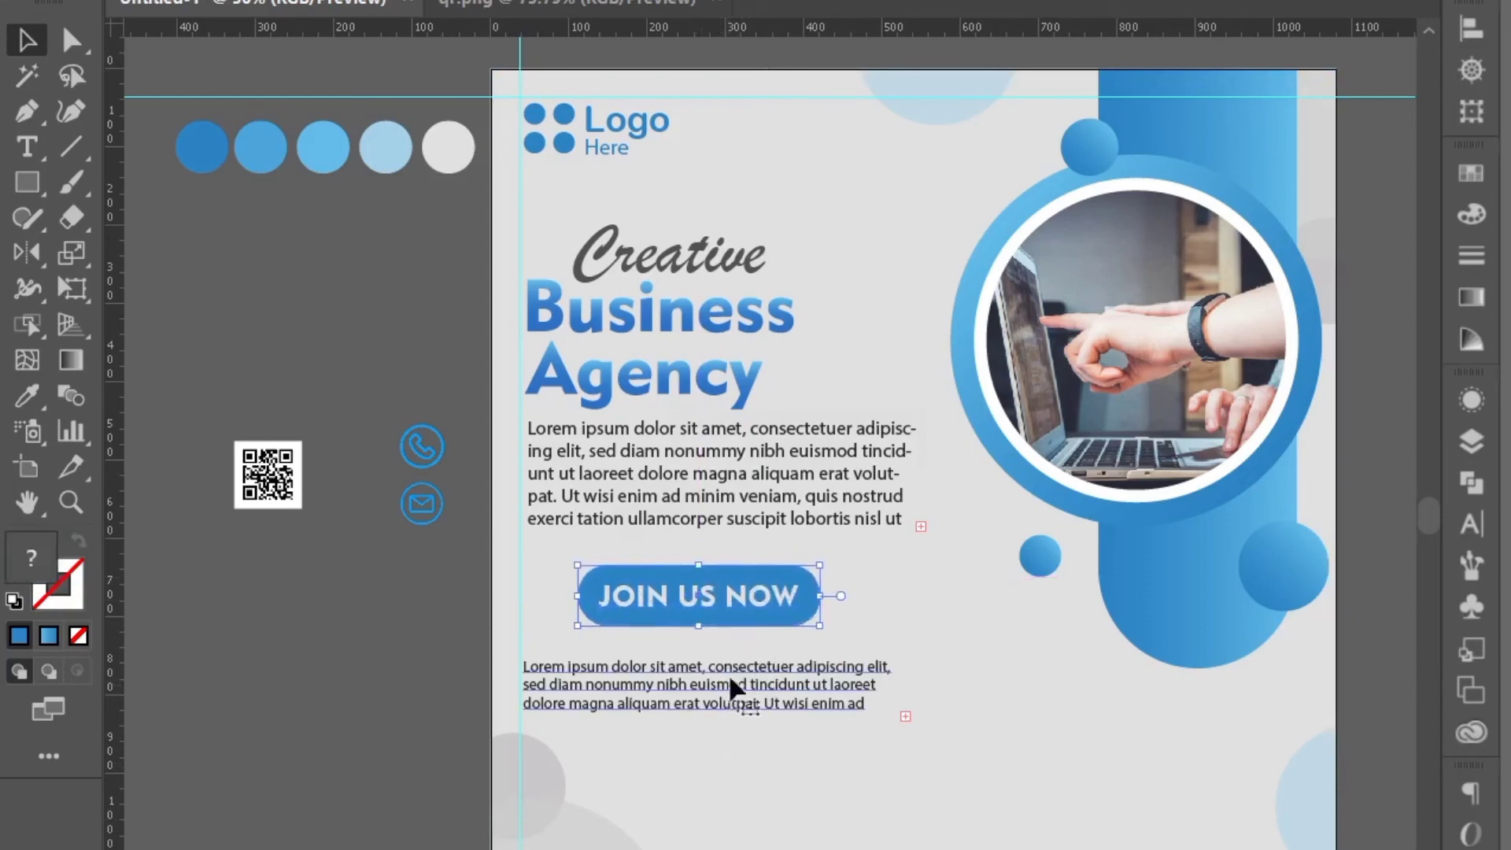
click(732, 689)
click(361, 719)
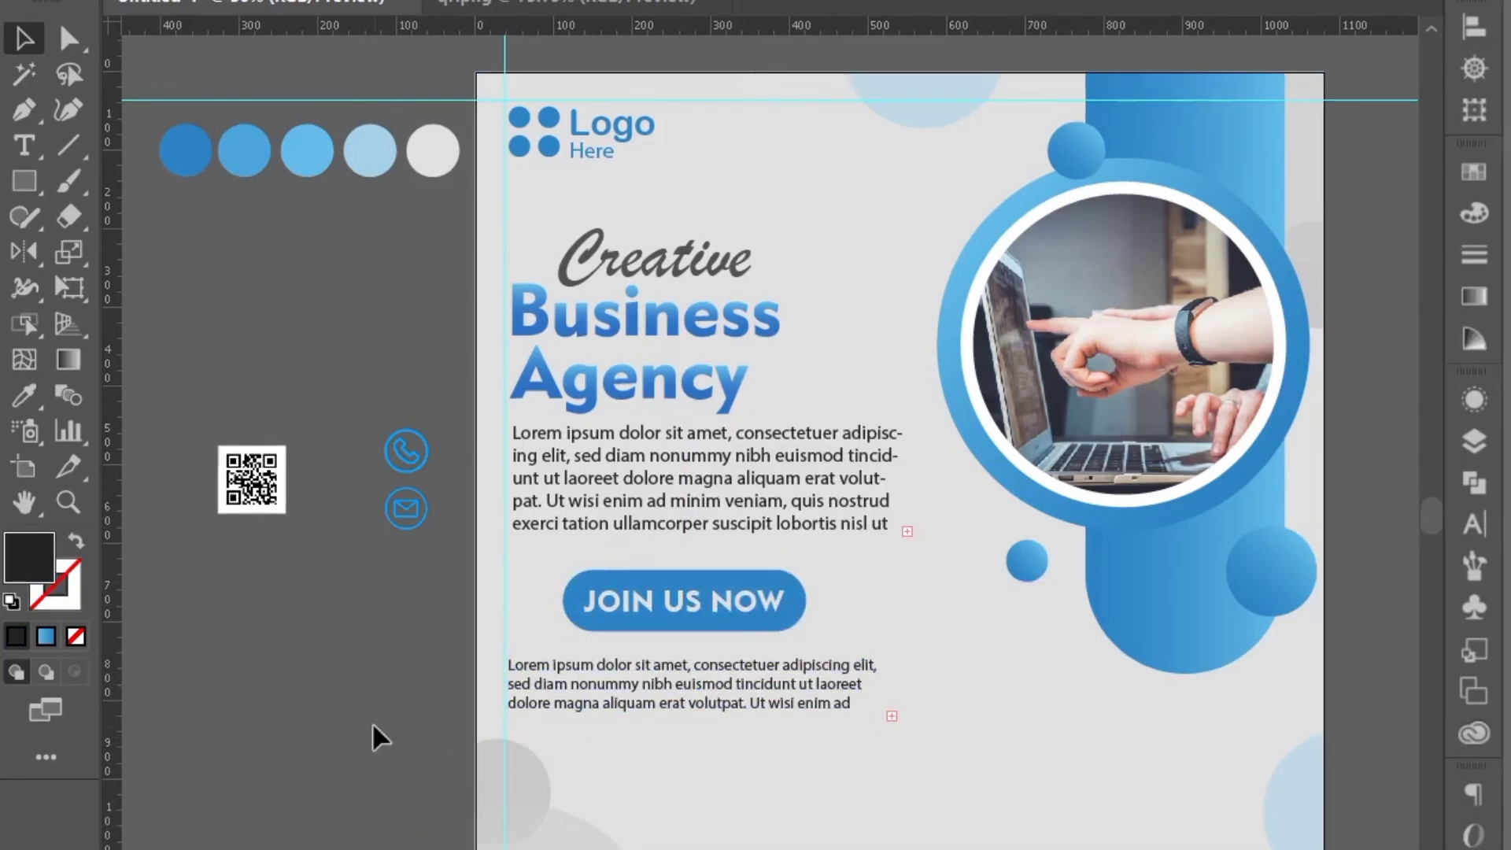
Step: Isolate the button group and fill its pill with the blue gradient sampled from the vertical band behind the photo
double_click(587, 577)
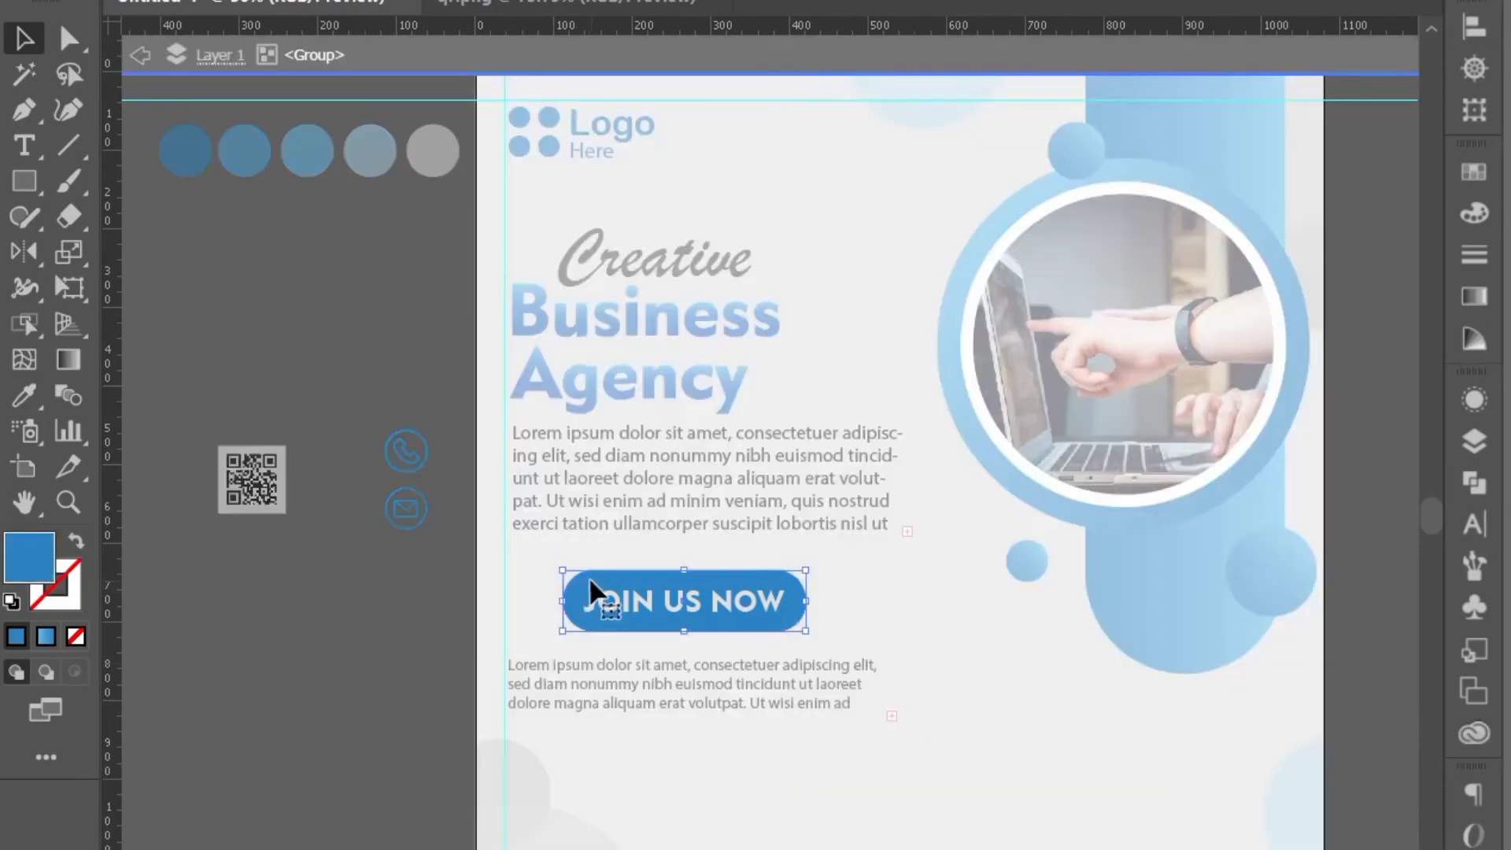
key(i)
click(1156, 605)
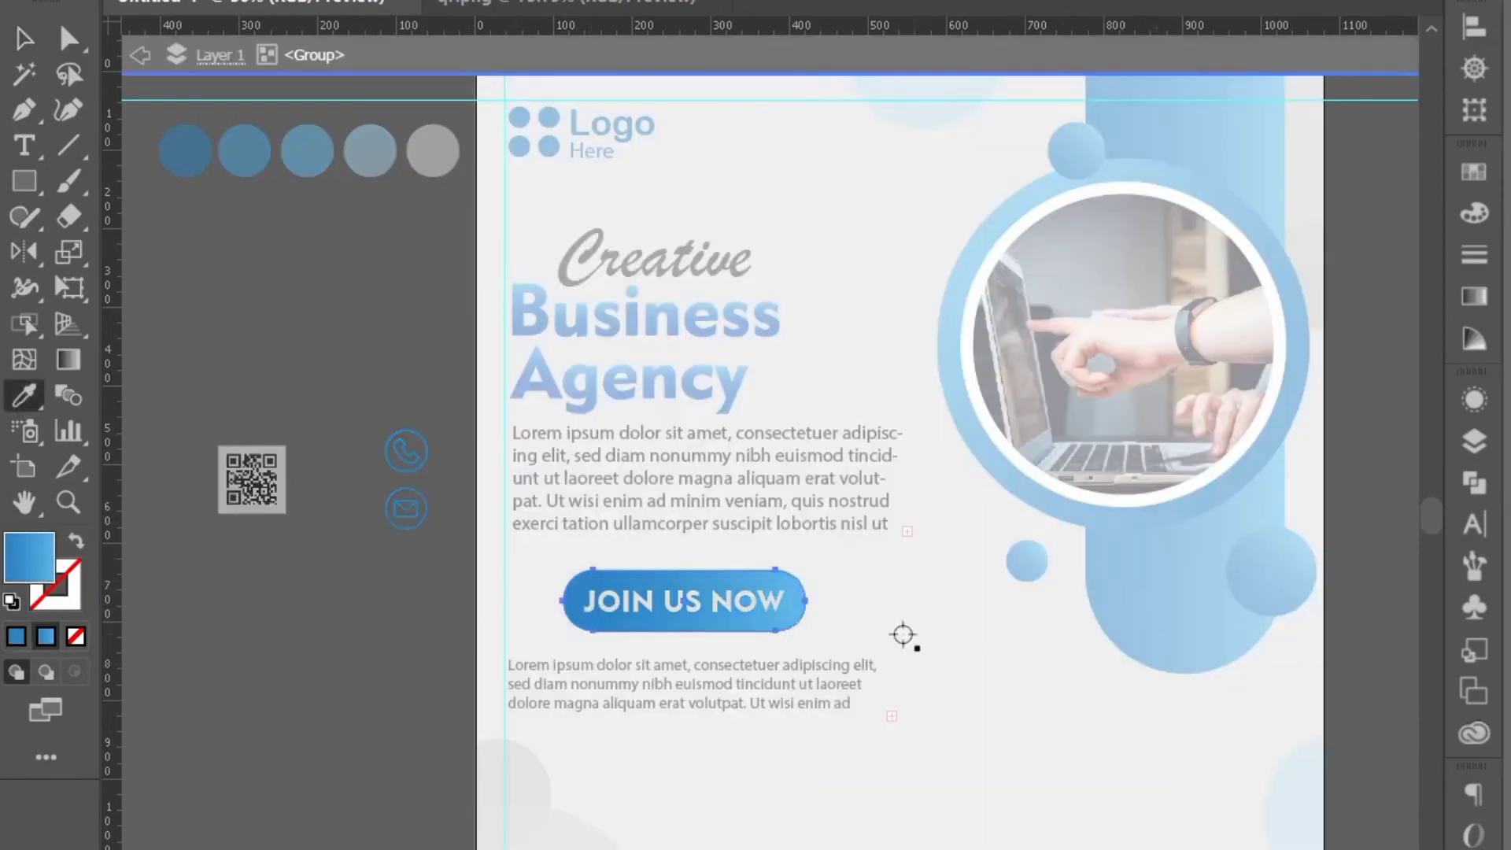
click(24, 37)
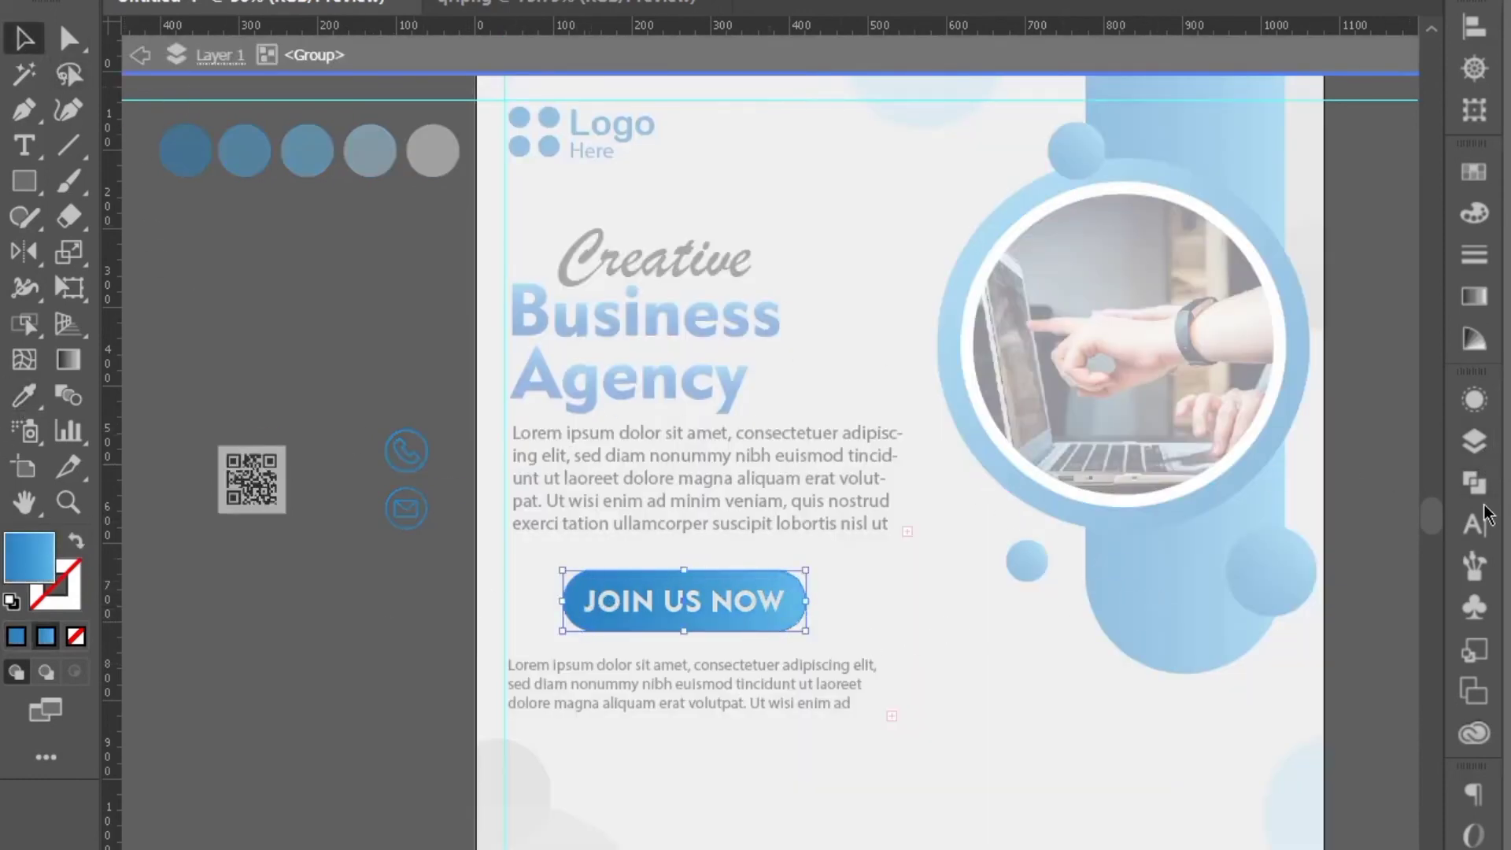
Step: Set the pill's gradient angle to 90° and leave isolation mode
click(1474, 296)
click(1318, 322)
click(1364, 488)
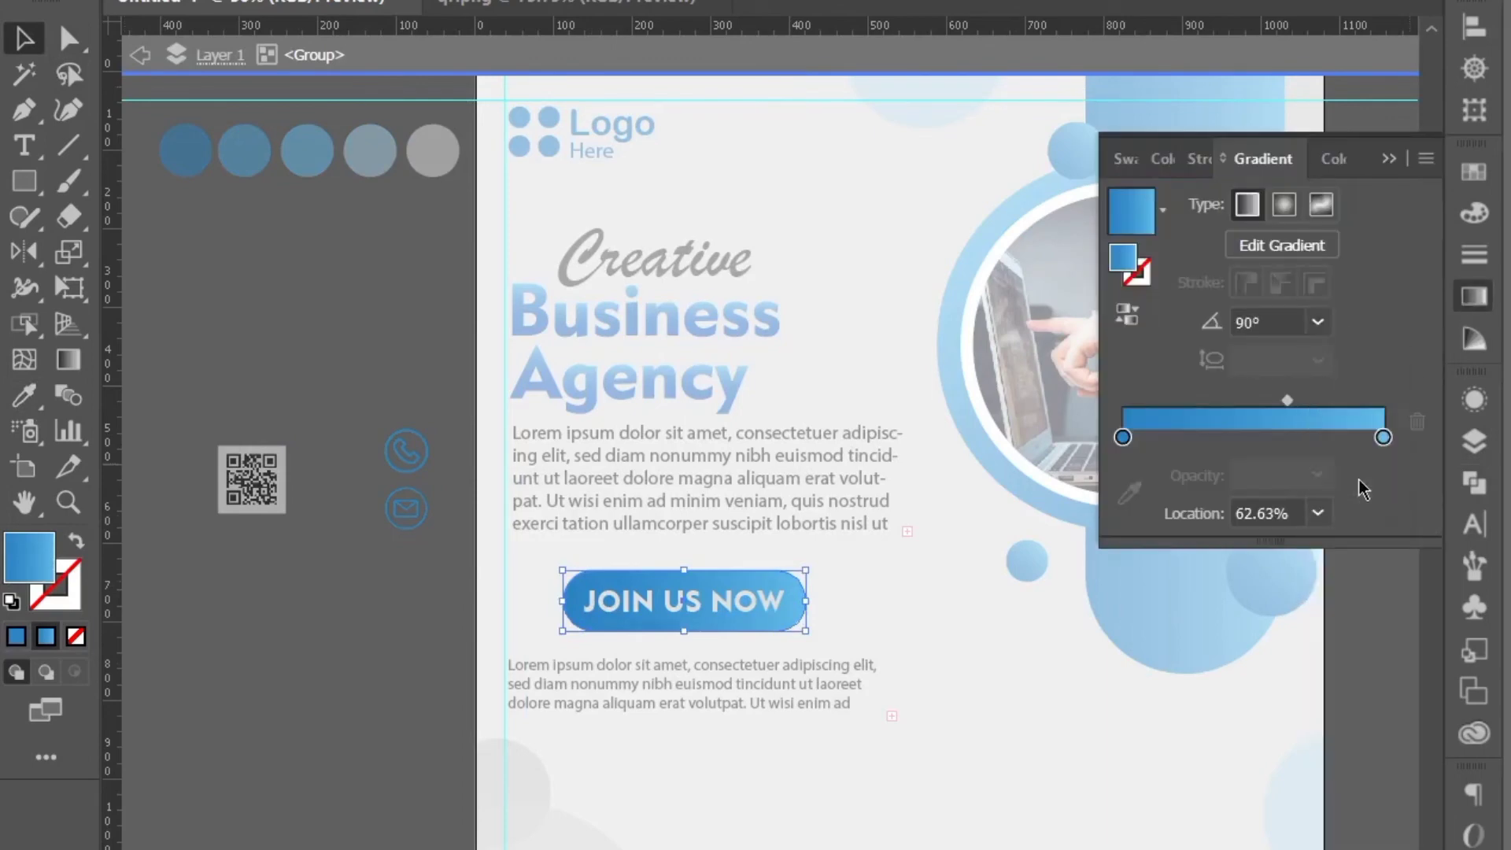
click(1390, 159)
click(142, 56)
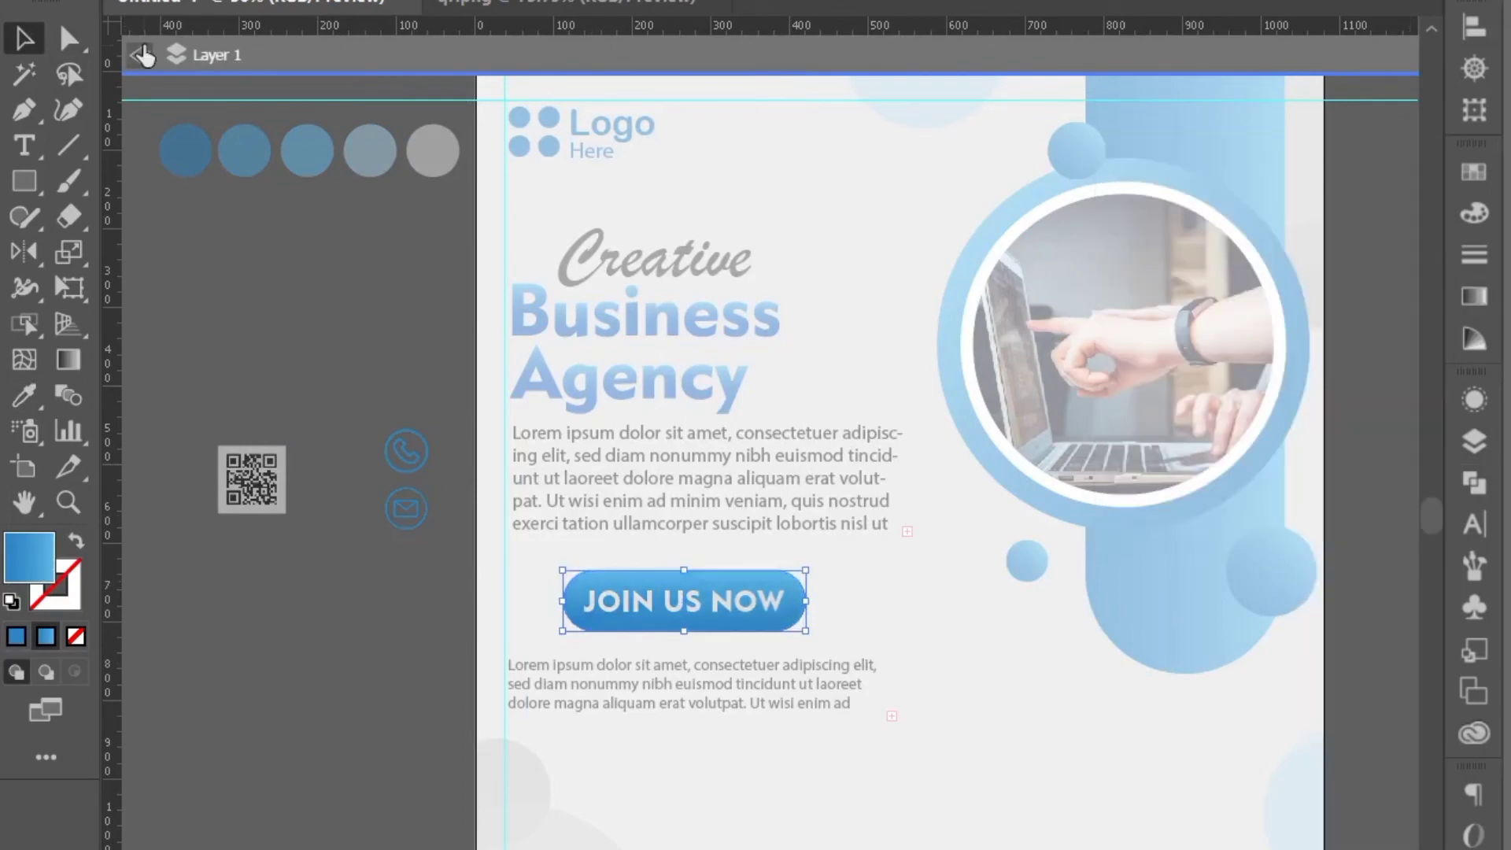
click(142, 55)
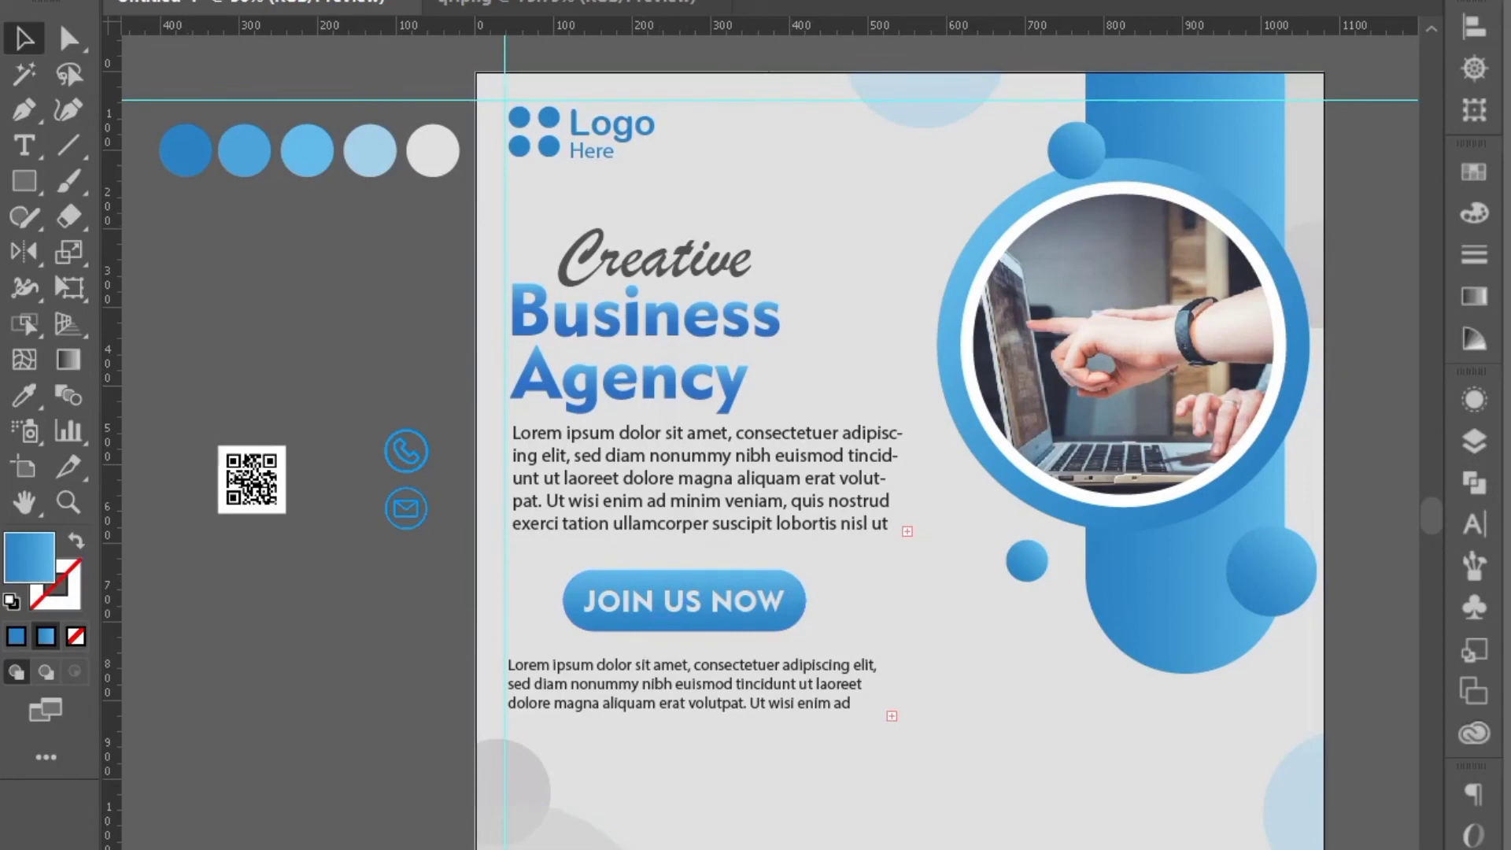
Step: Isolate the button group and duplicate the blue pill directly beneath the JOIN US NOW button
click(667, 625)
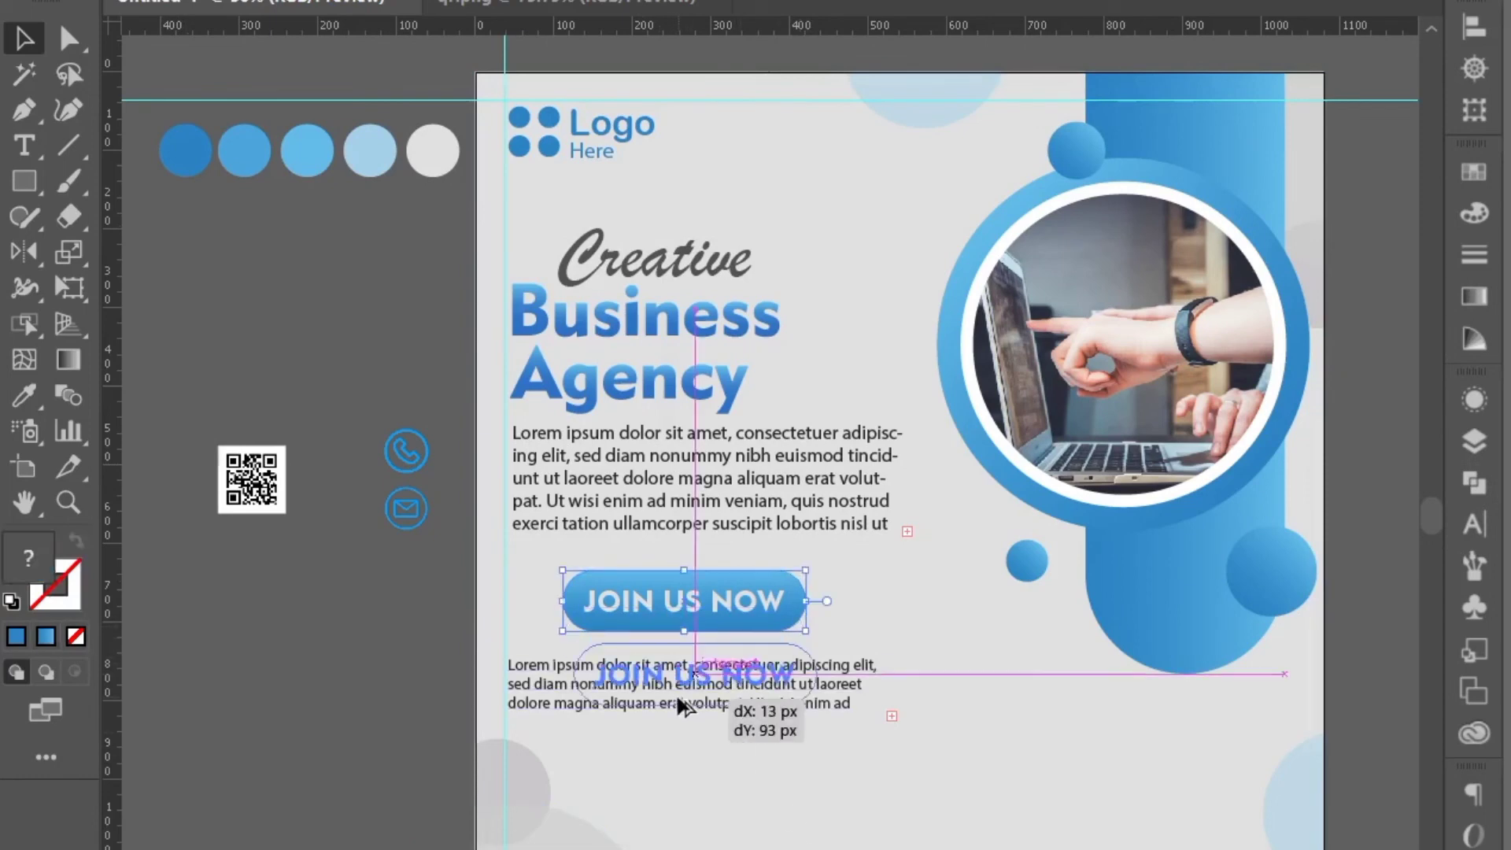
double_click(657, 619)
drag(661, 622, 666, 691)
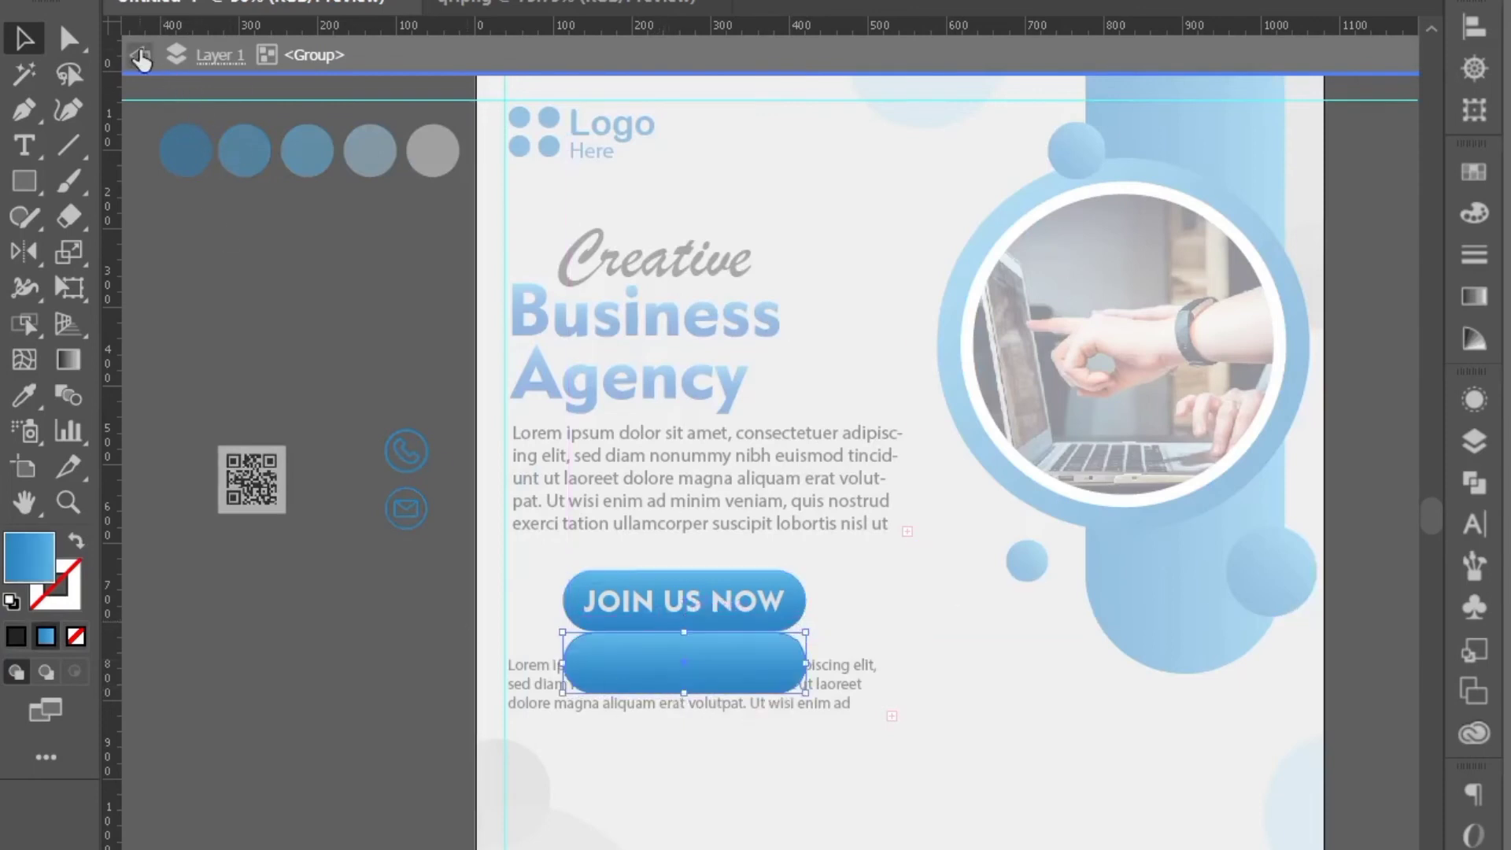
click(24, 183)
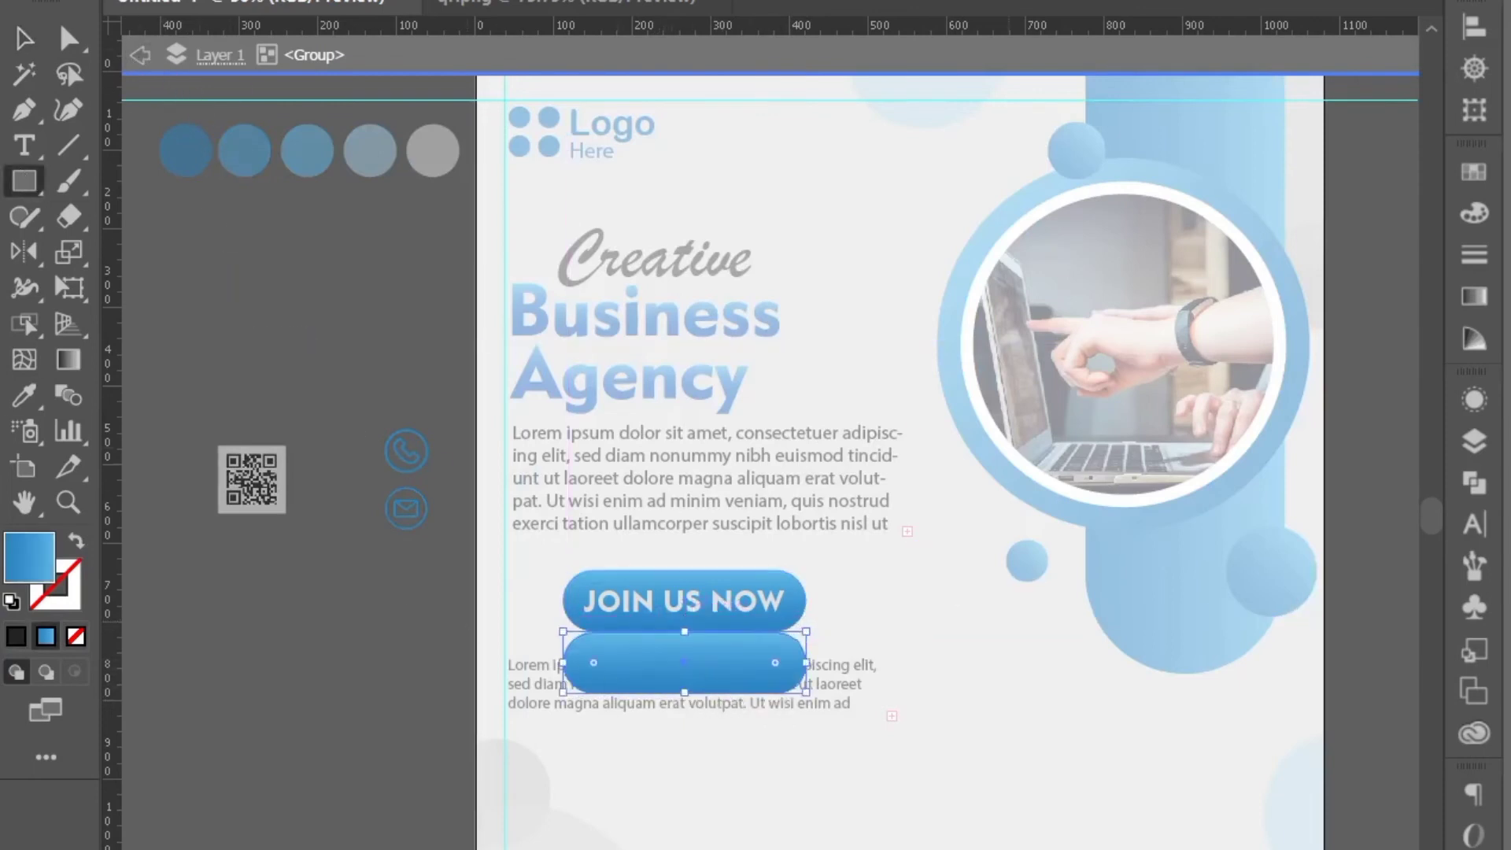
click(28, 44)
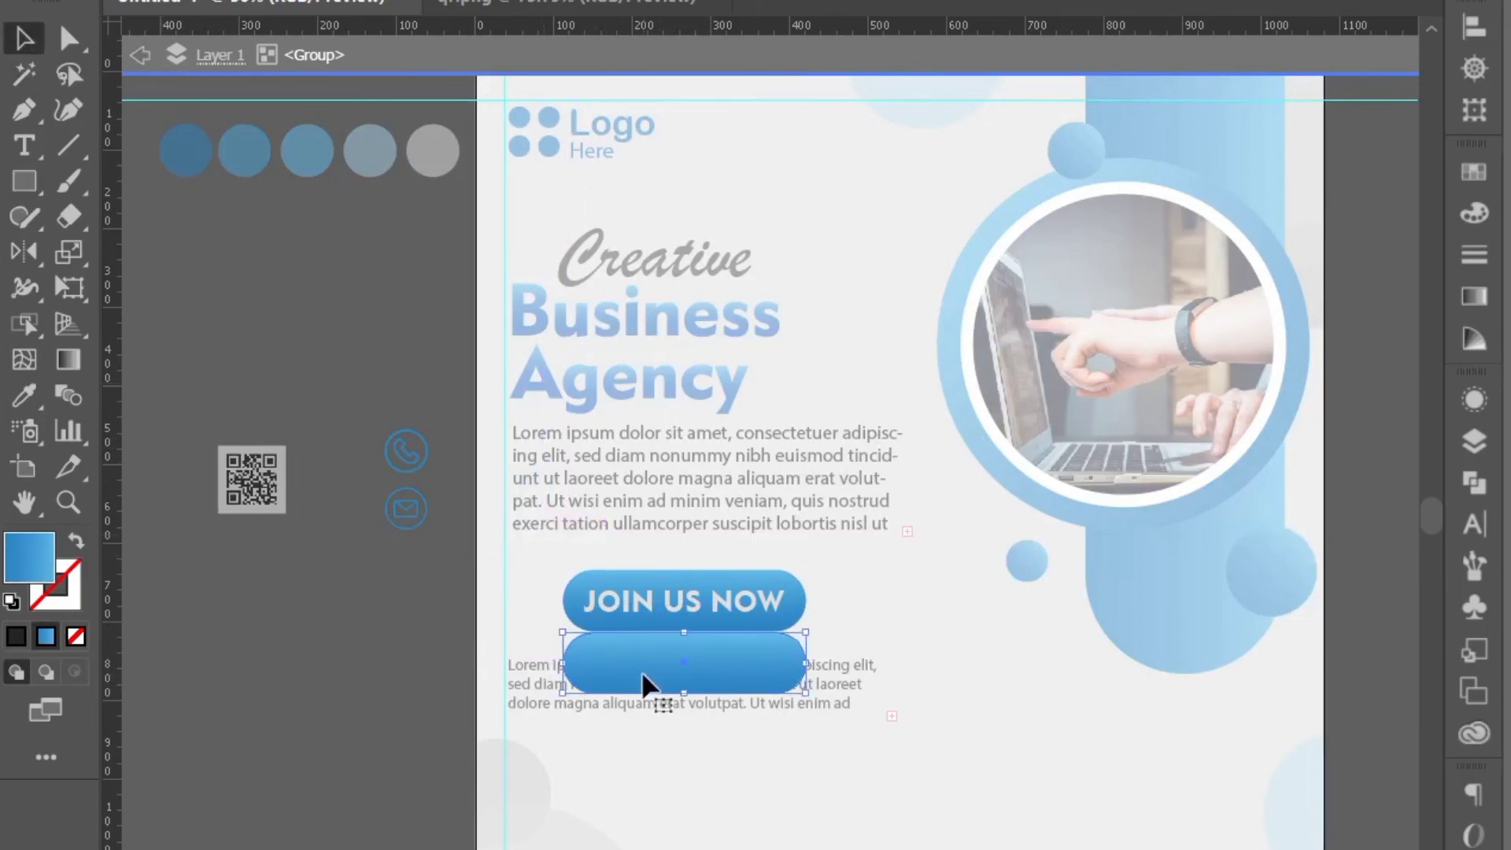
drag(644, 675, 646, 729)
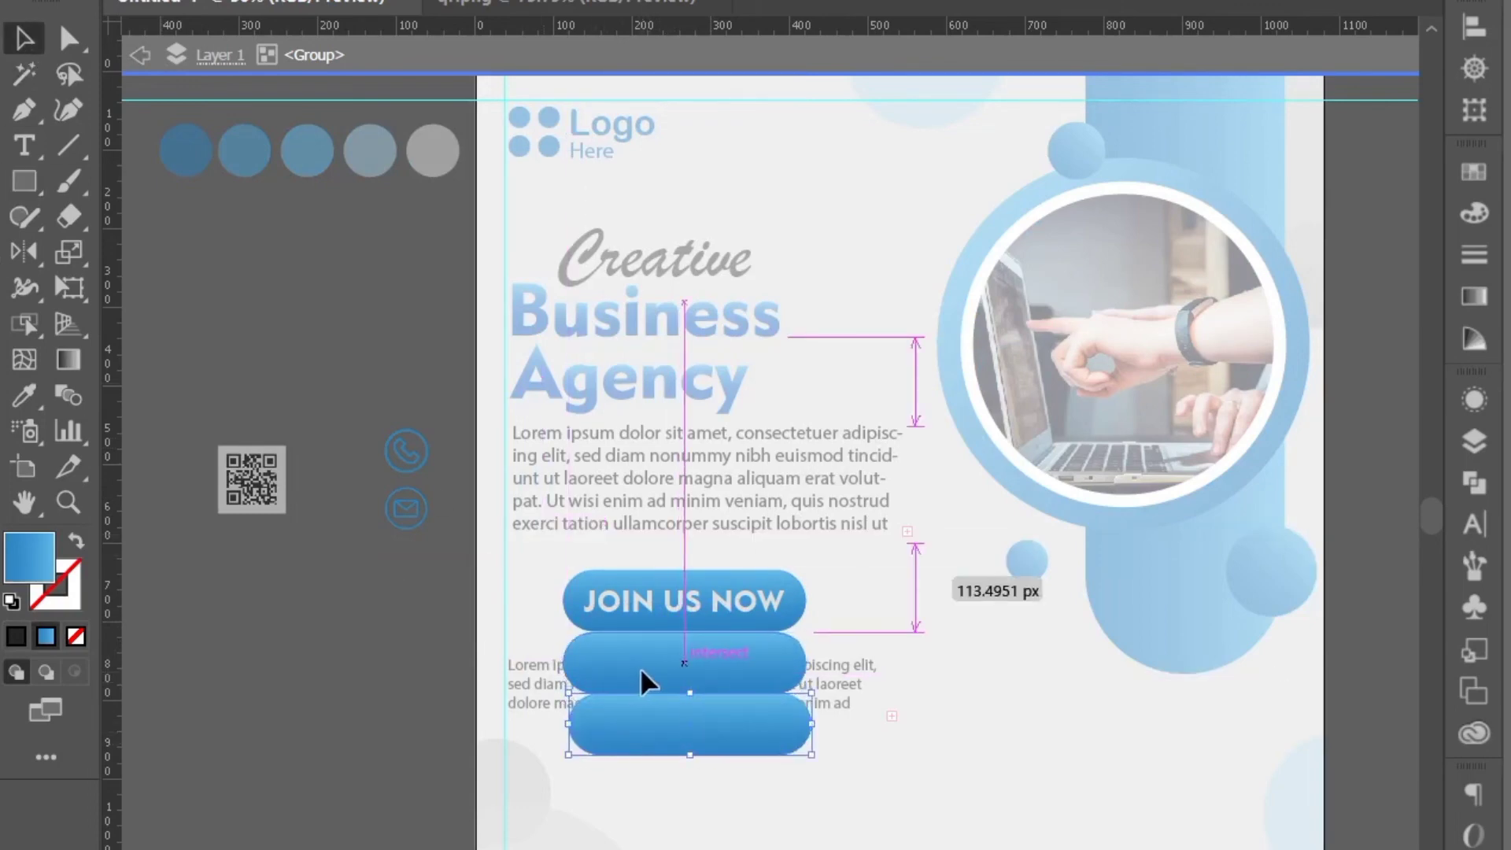
key(ctrl+z)
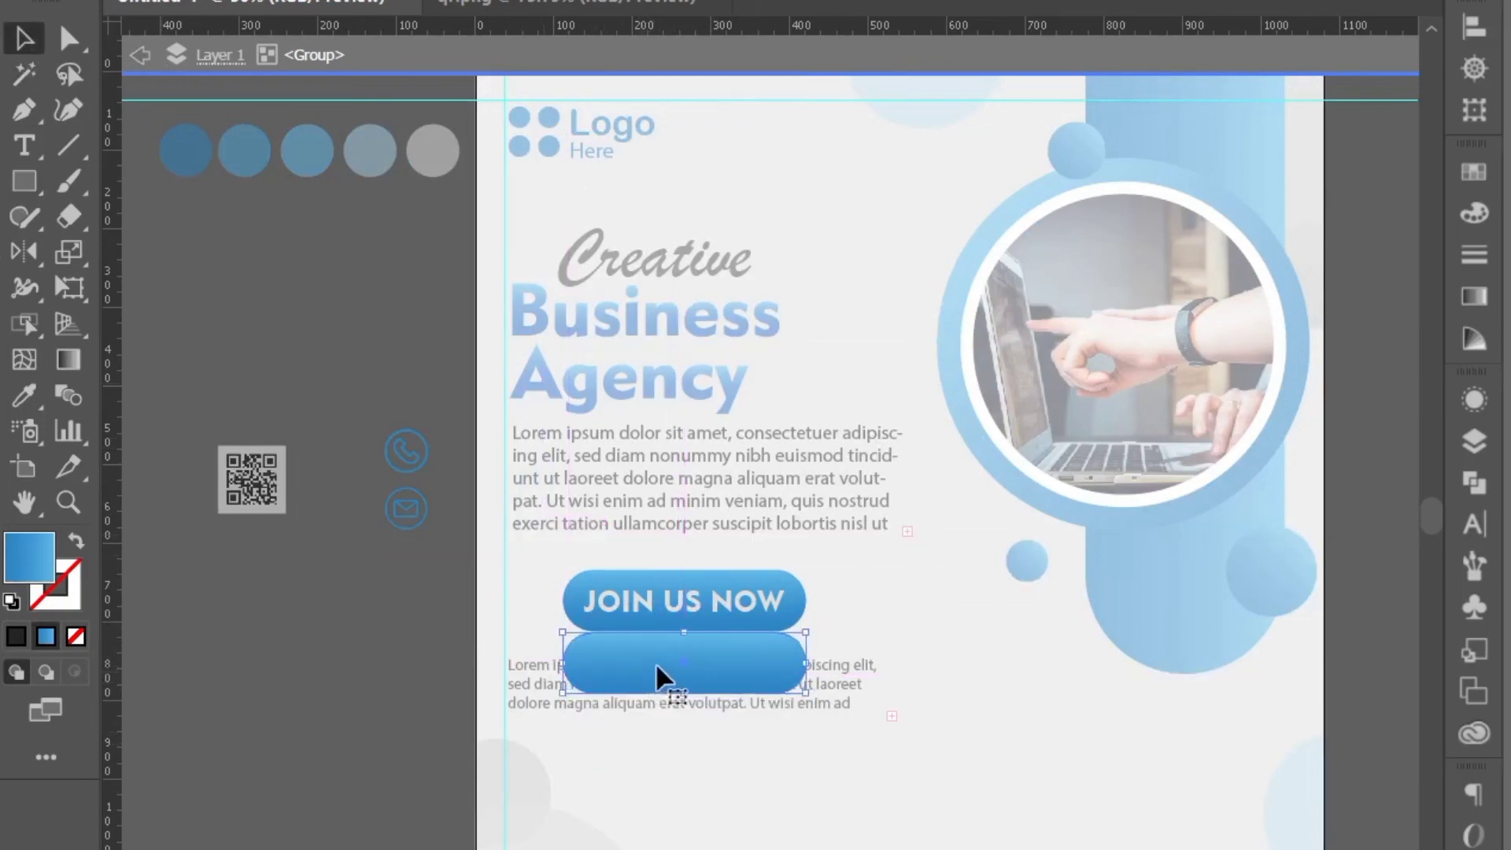
Step: Fill the front pill shape below the button with a white-to-black linear gradient at 90°
click(1474, 298)
click(1163, 211)
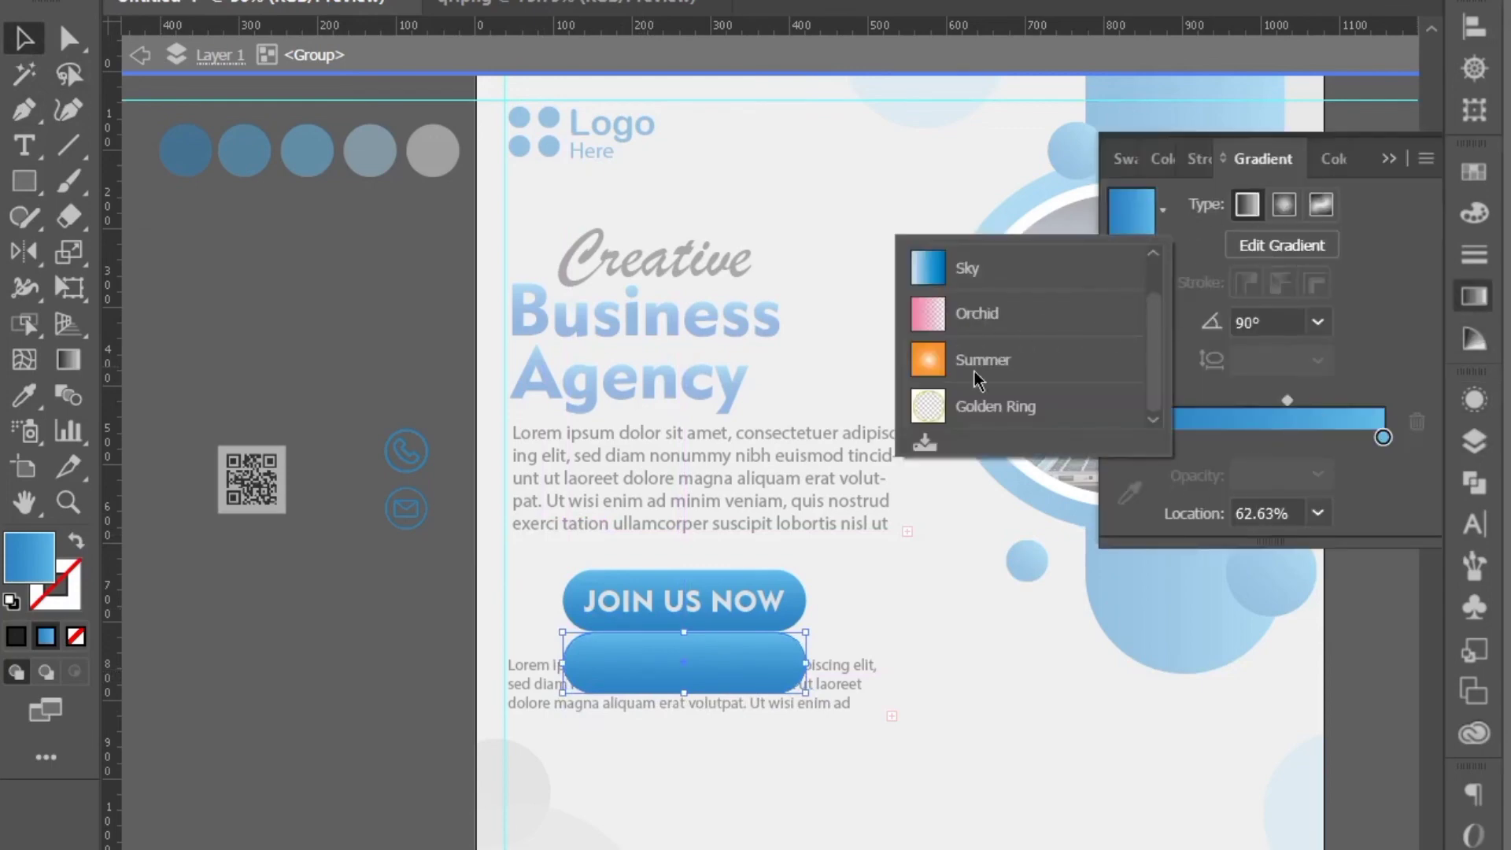
click(972, 276)
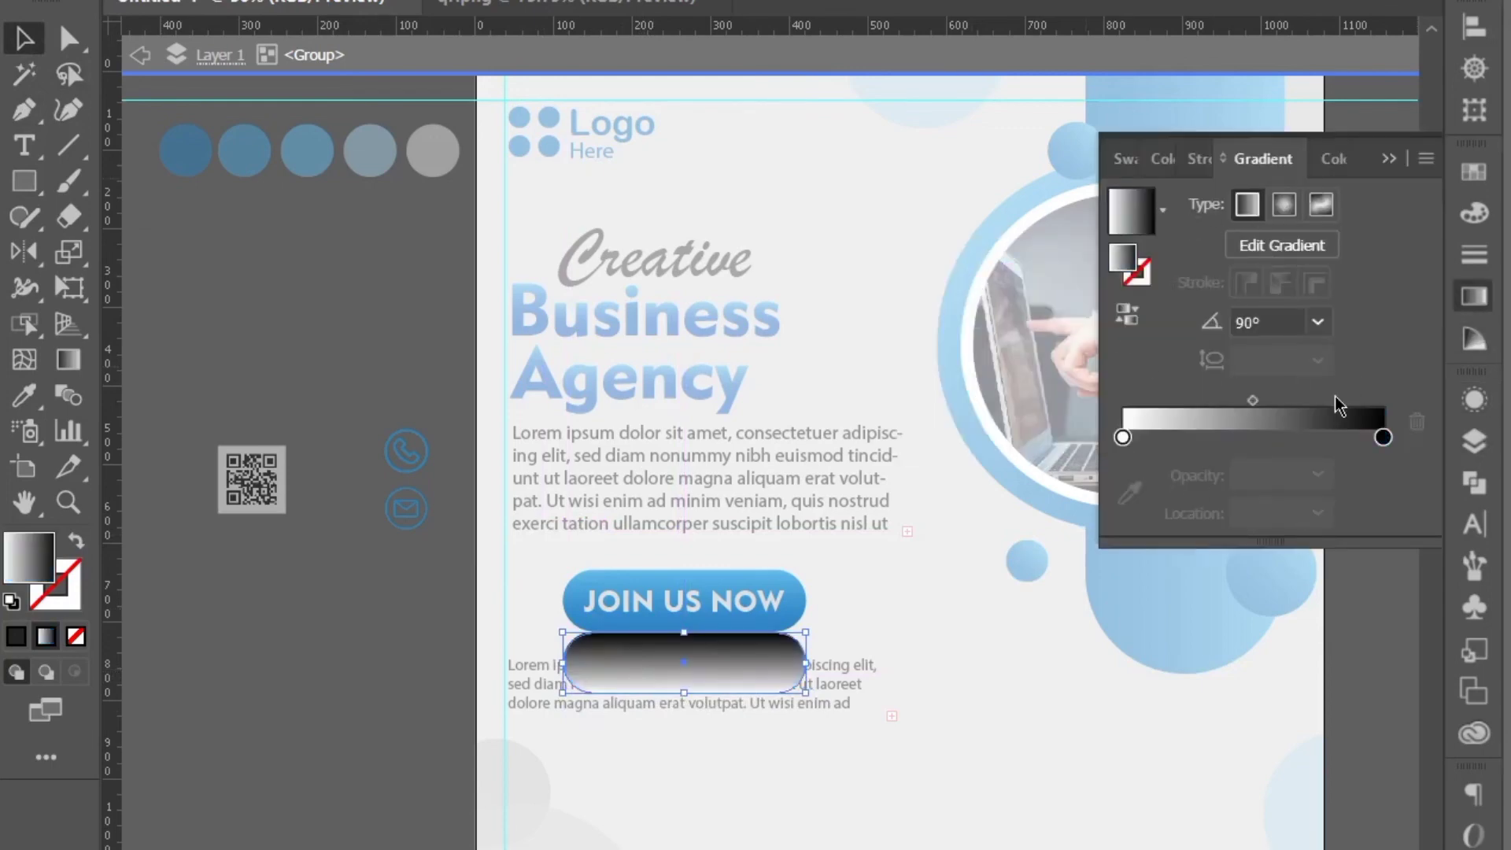
click(1318, 322)
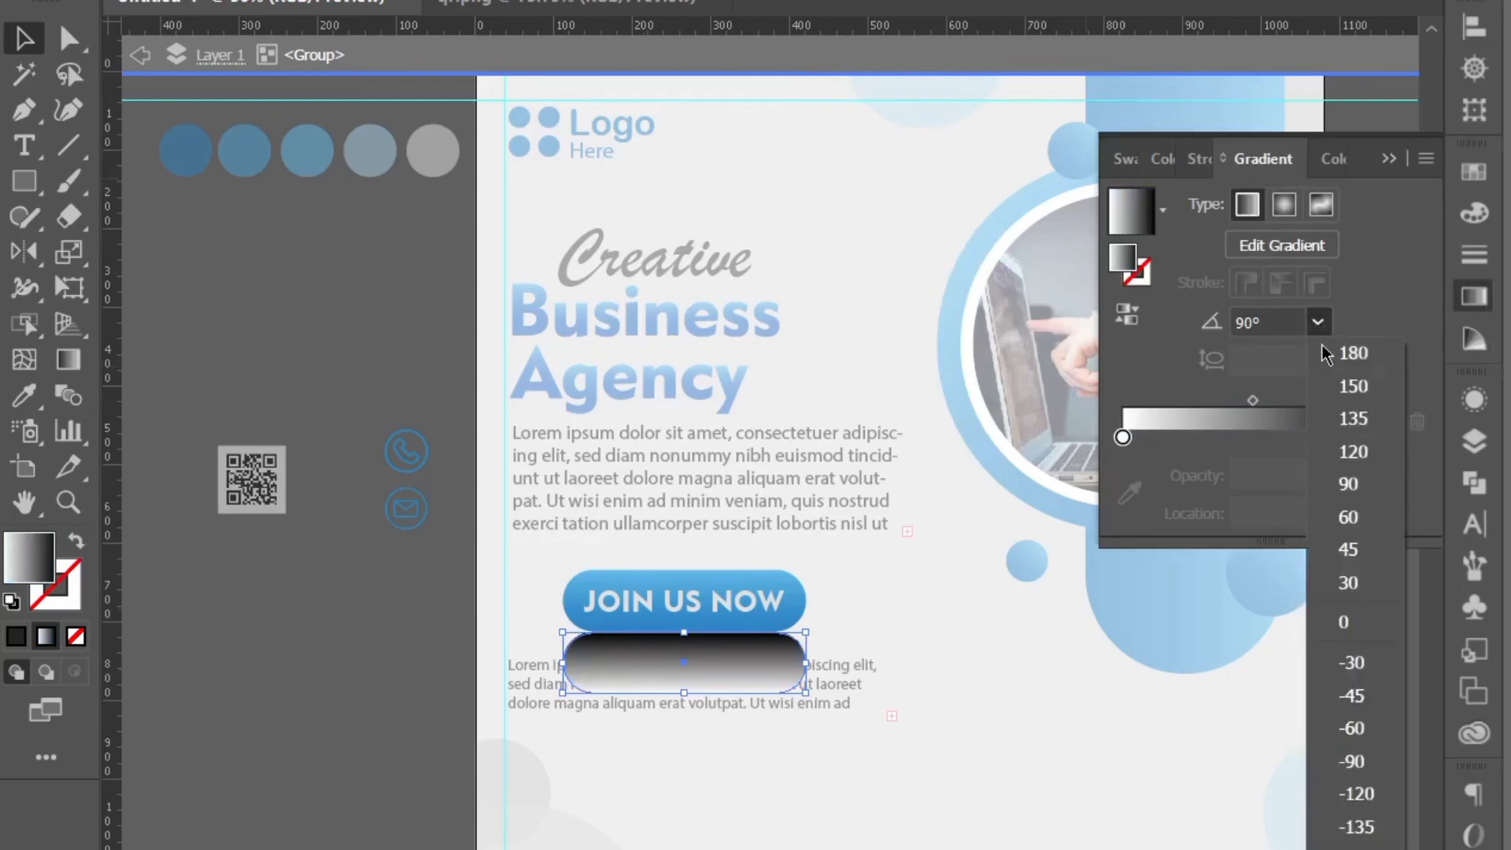
click(1349, 484)
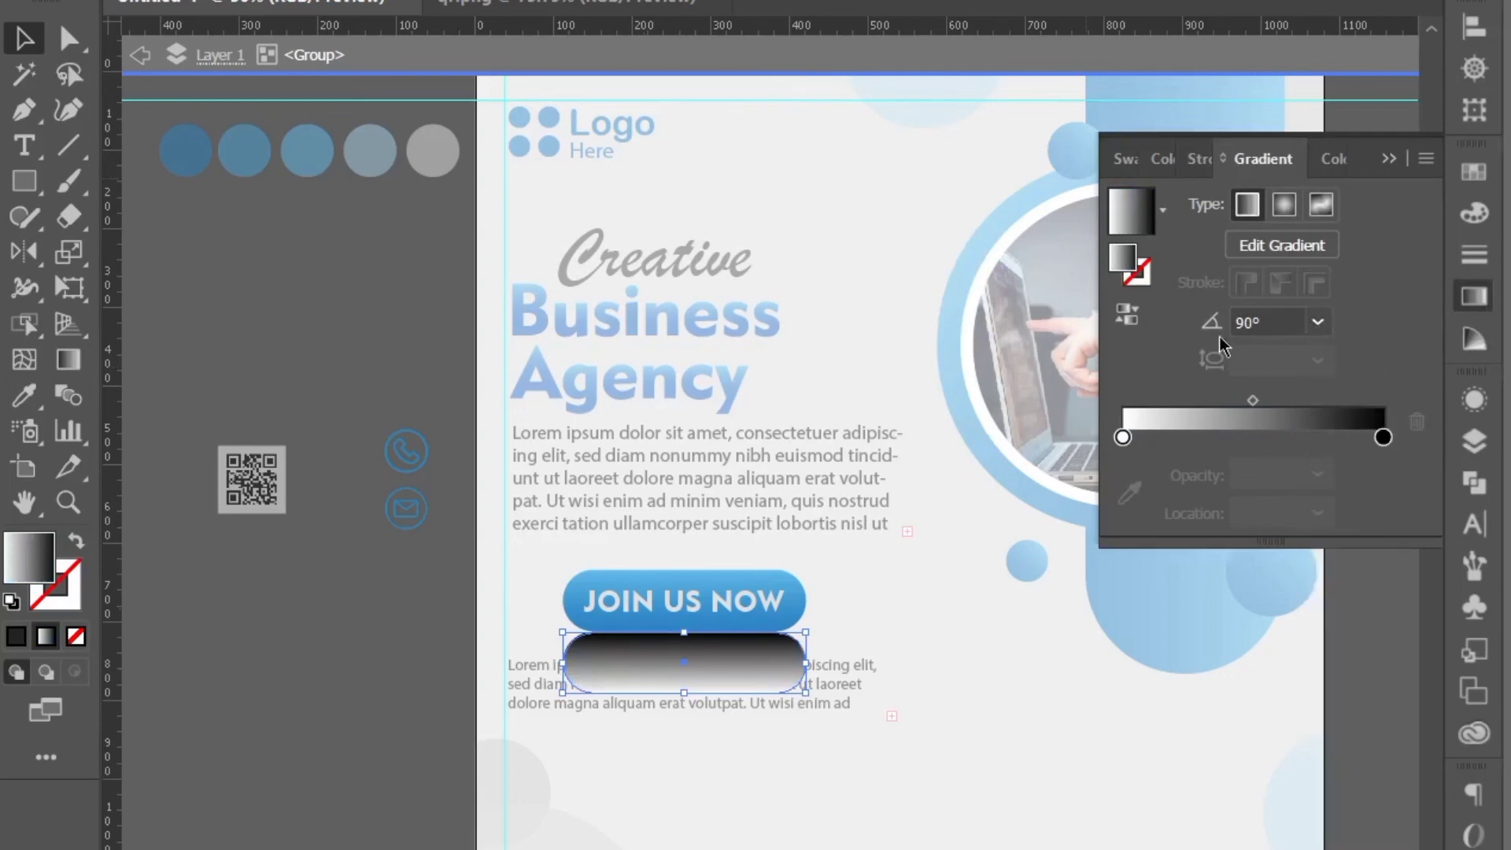
click(1116, 319)
click(1116, 319)
click(1390, 158)
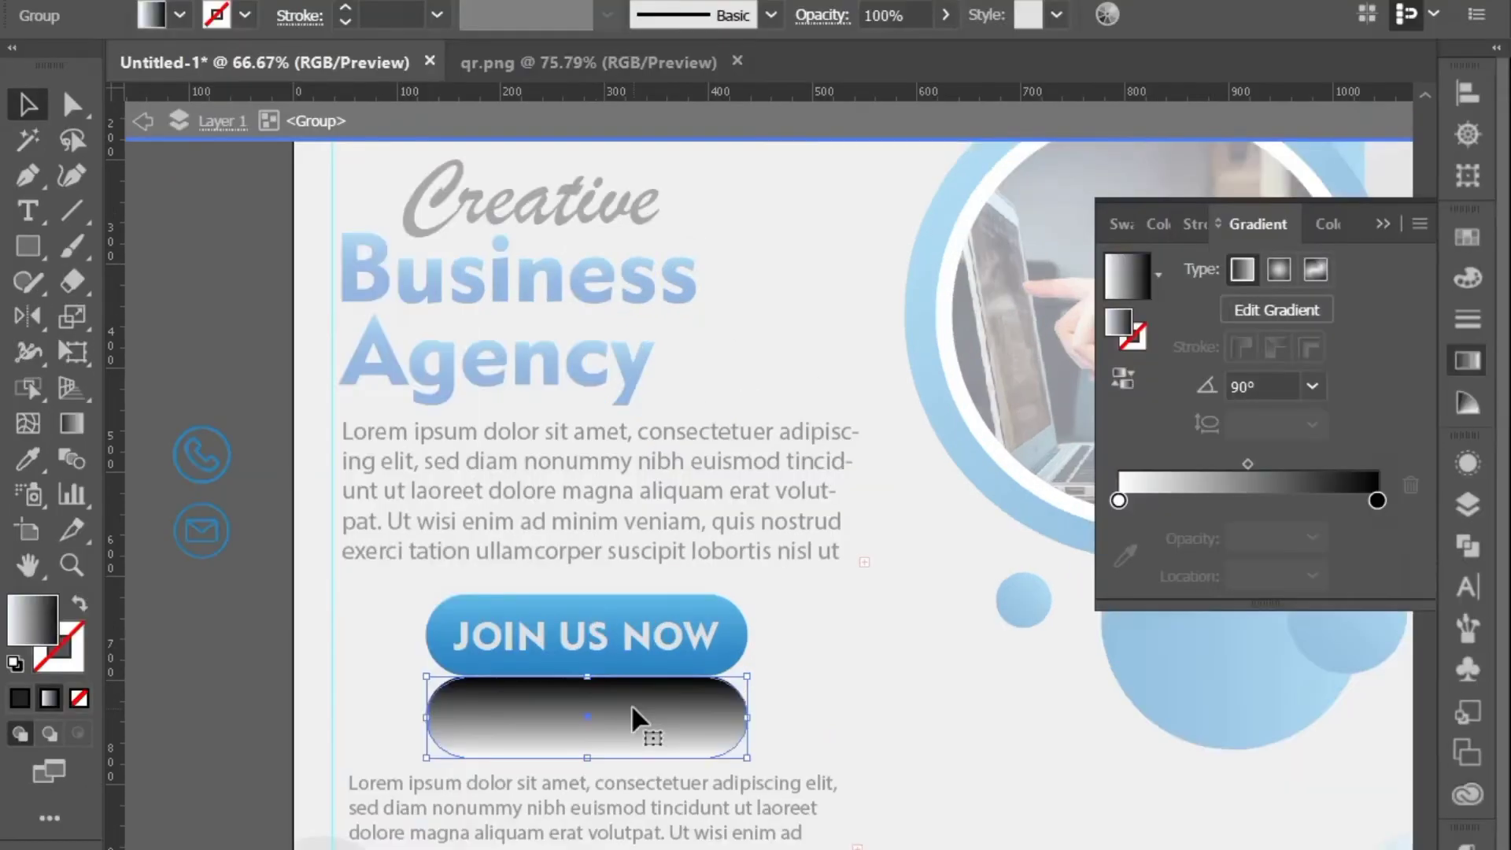
Step: Shift the white-to-black gradient's midpoint to 80.5% so the dark band narrows along the pill's upper edge
double_click(634, 715)
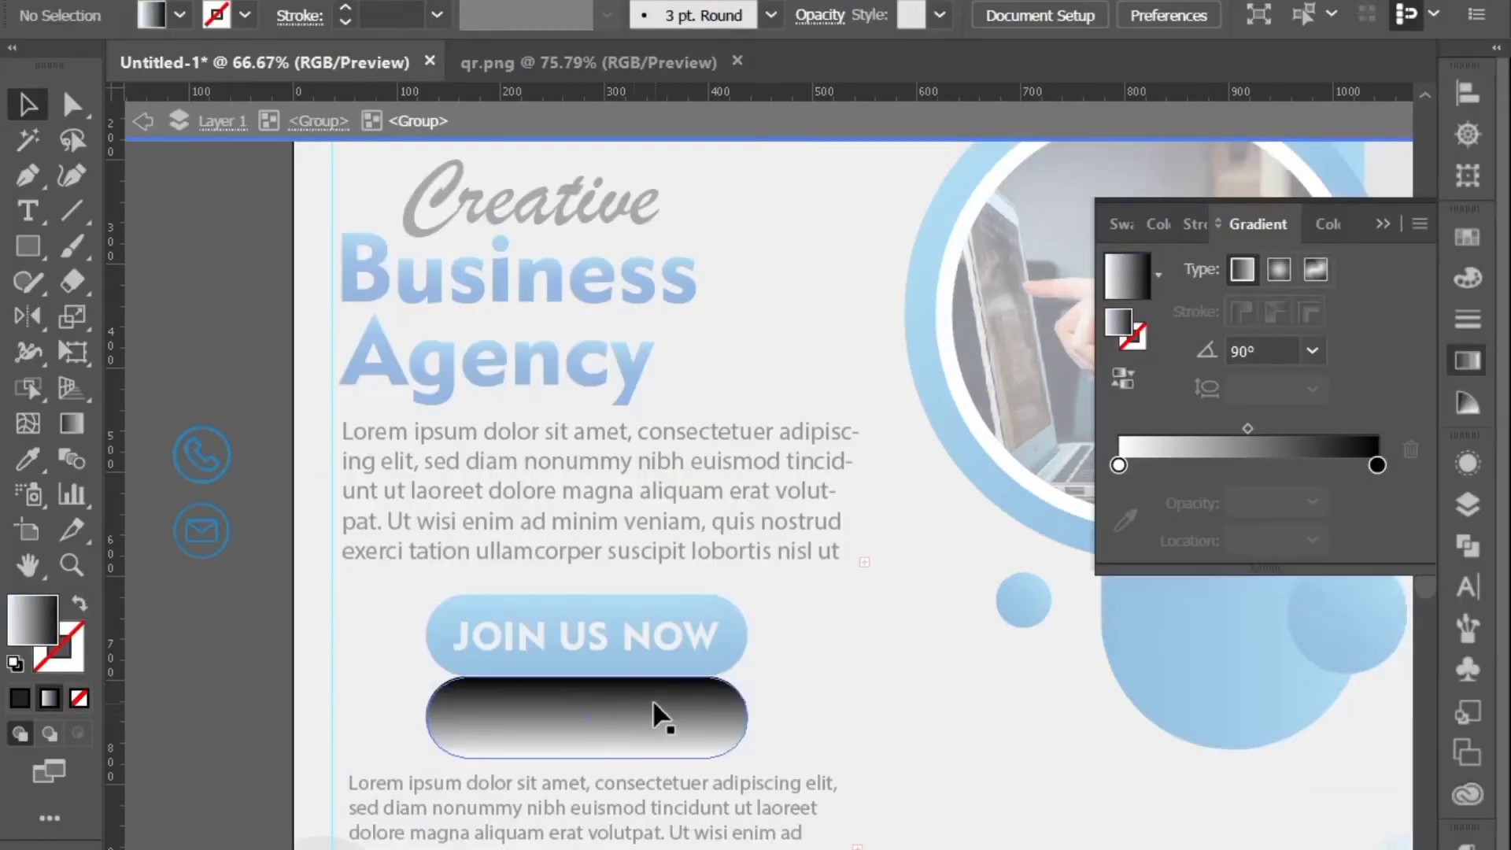
click(690, 707)
drag(1247, 465, 1328, 465)
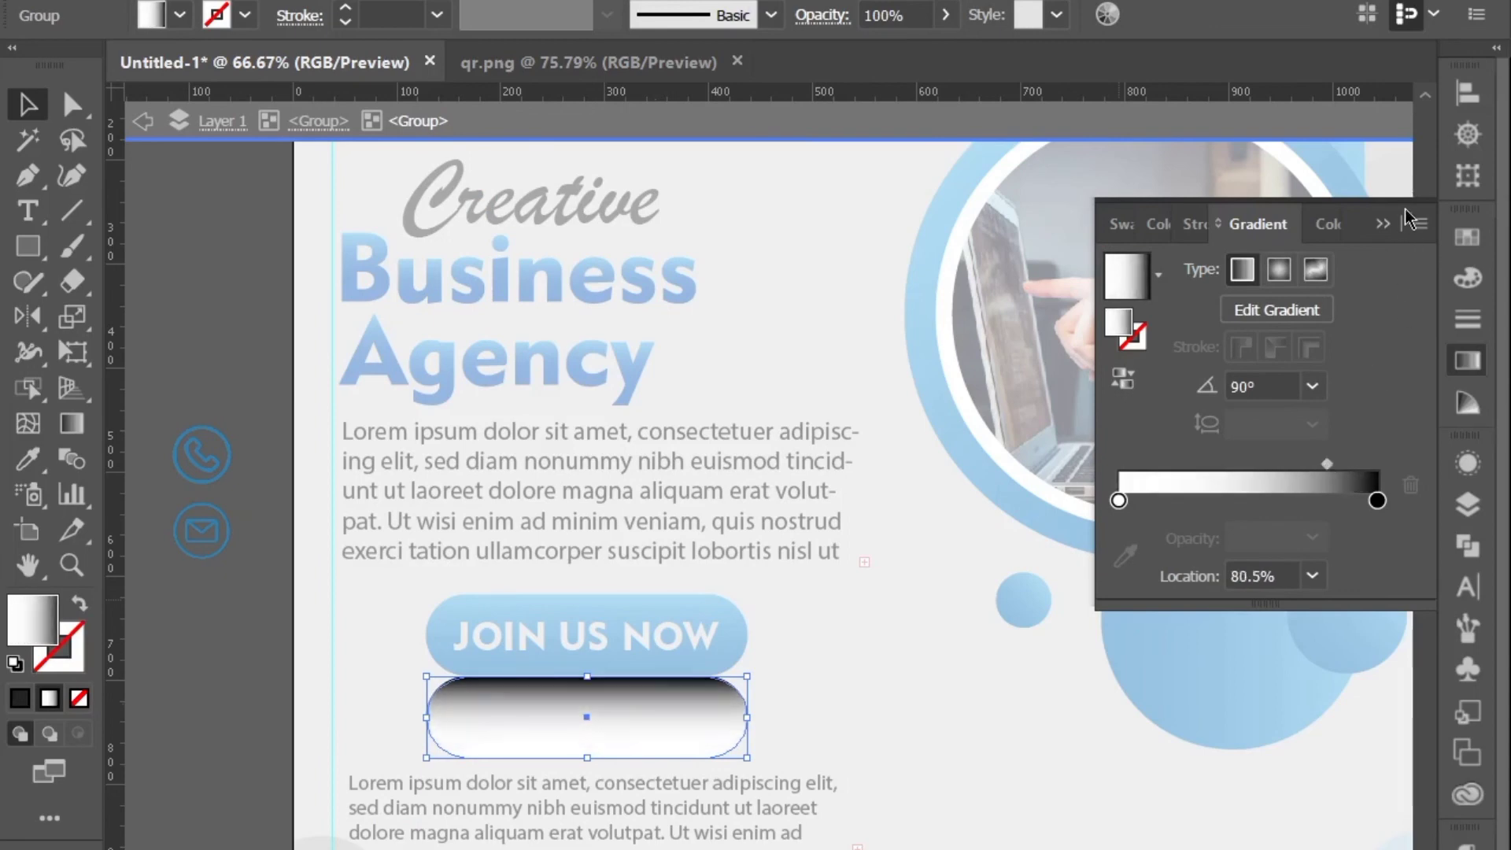
click(1383, 224)
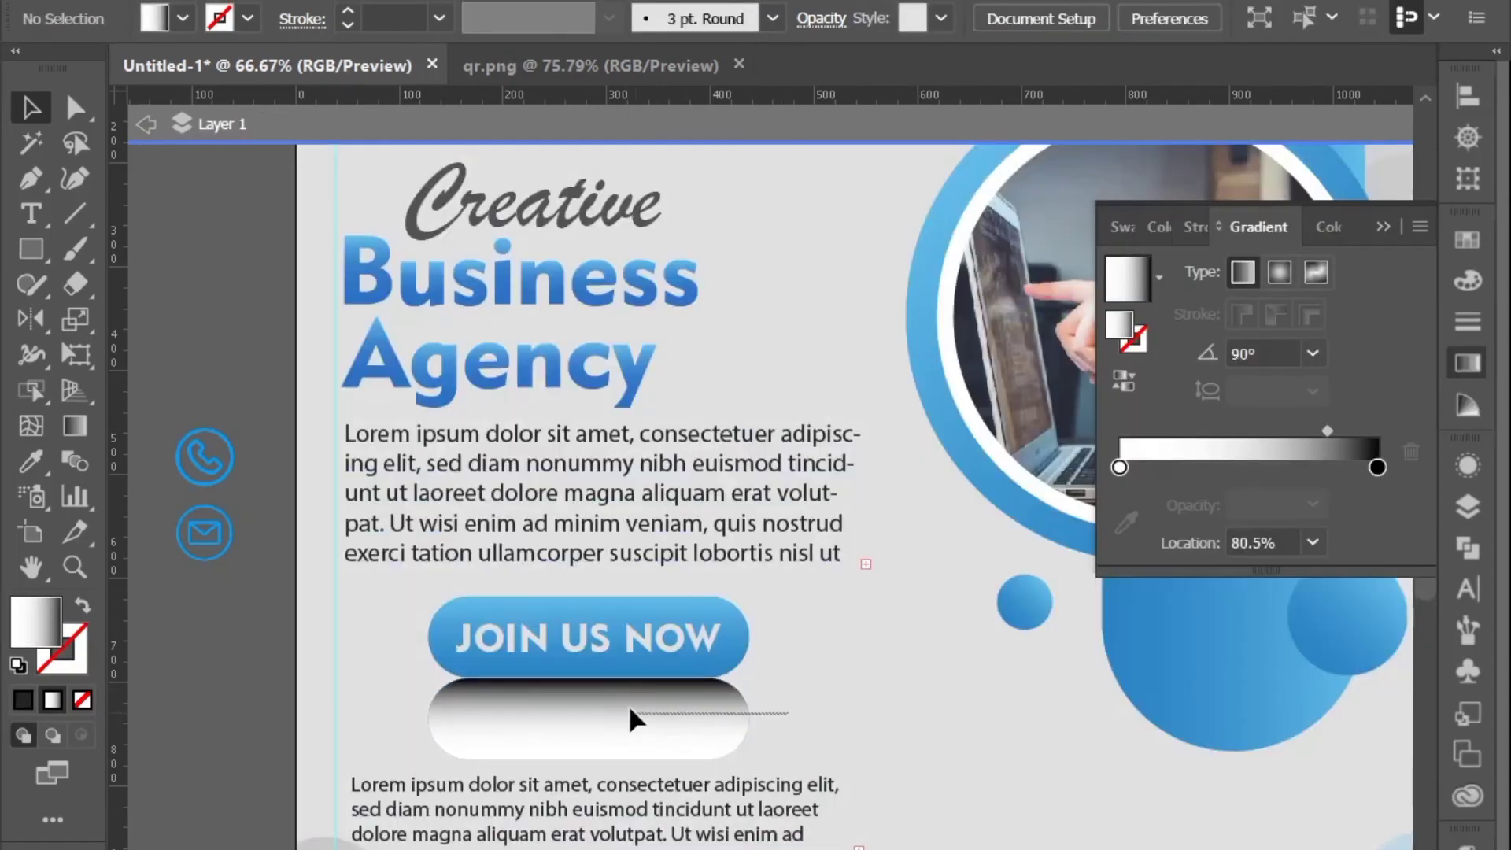
Step: Make an inverted opacity mask from the gradient pill over the blue copy and leave isolation mode
click(628, 705)
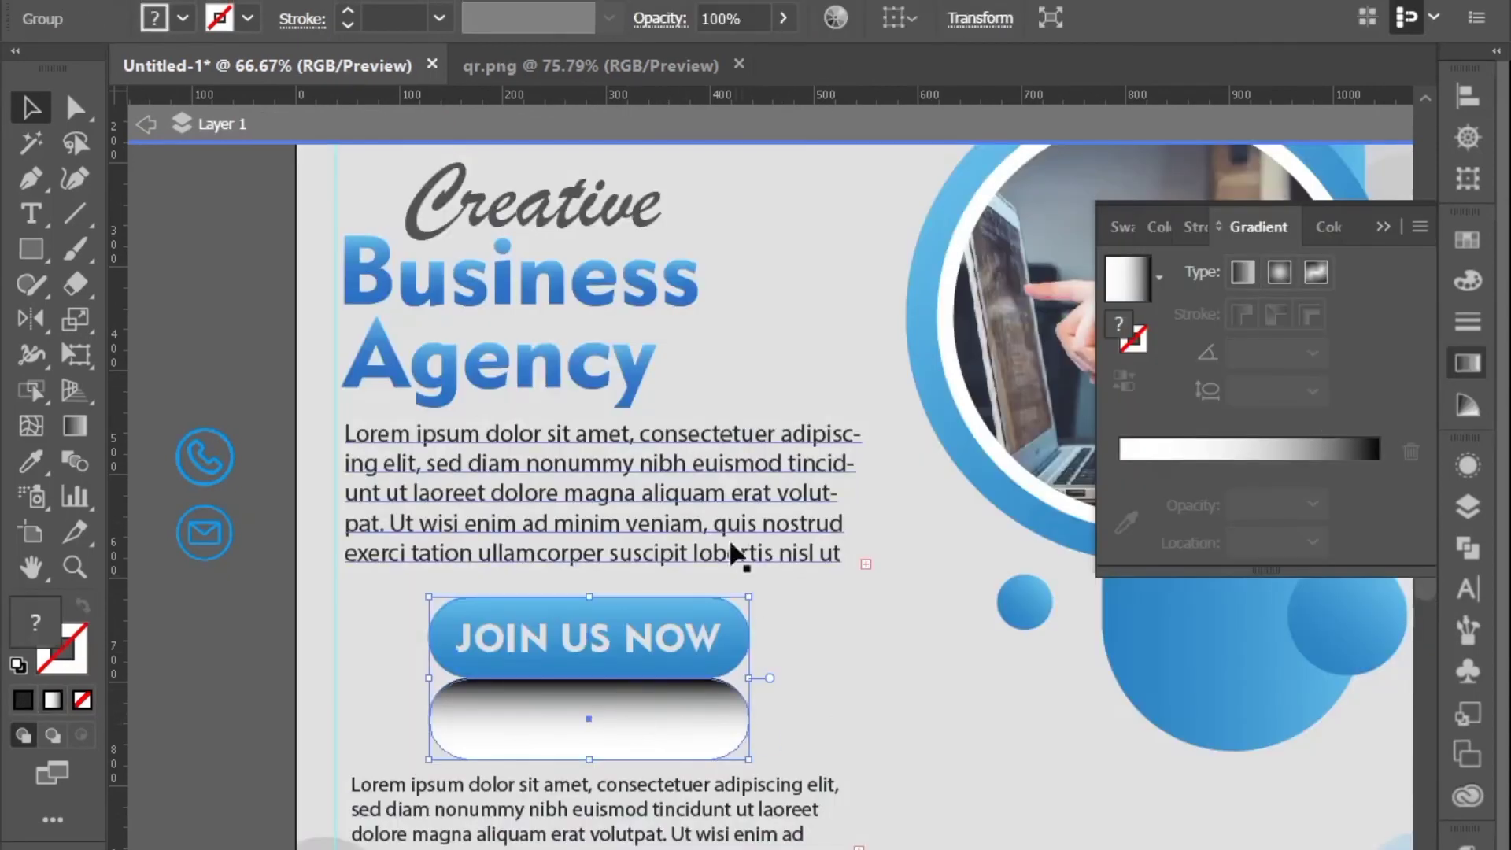
key(ctrl+shift+a)
click(711, 716)
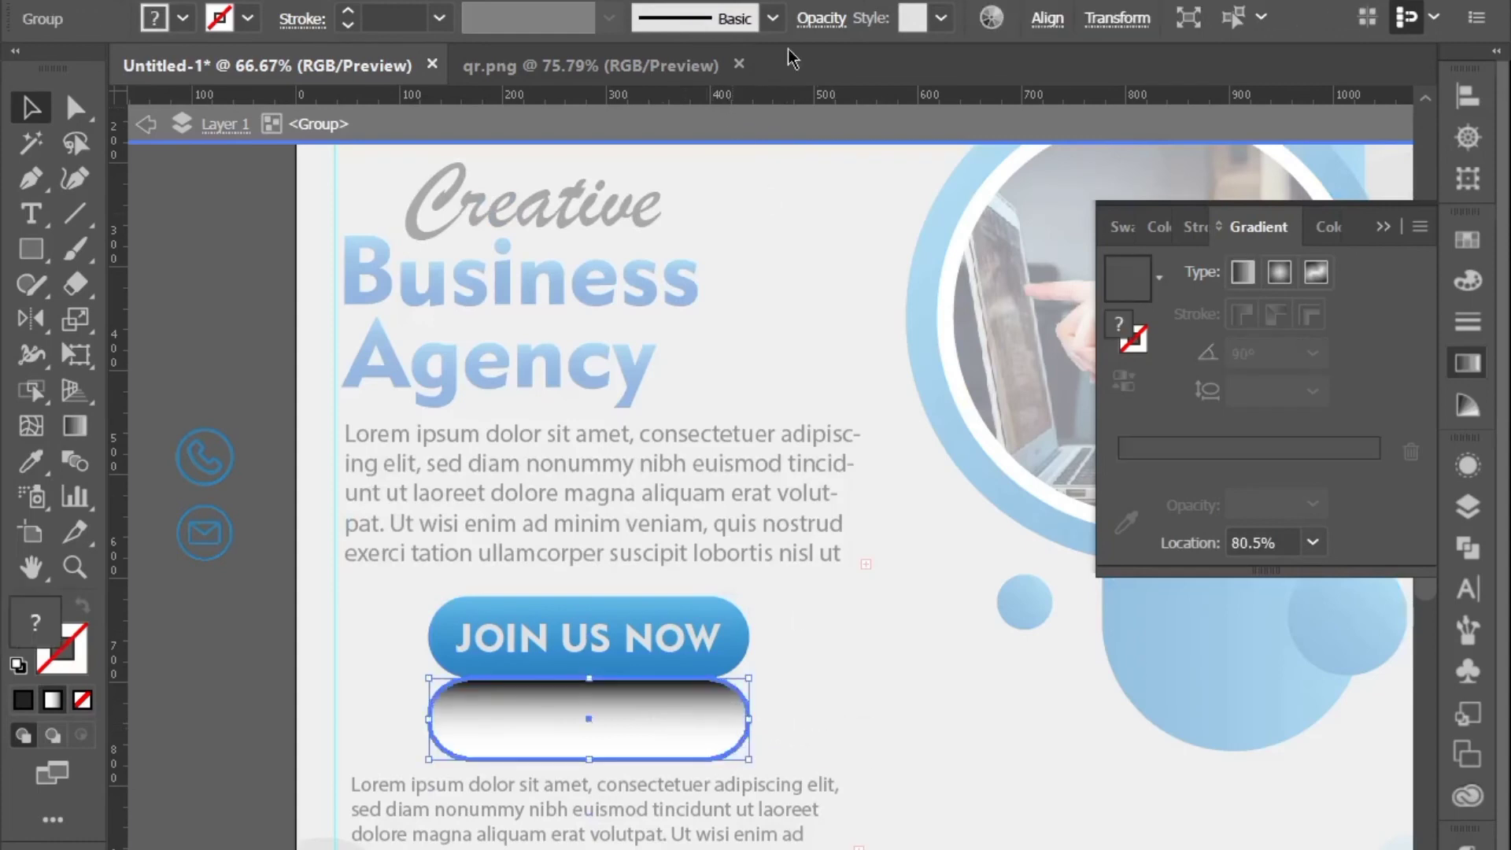
click(821, 18)
click(775, 115)
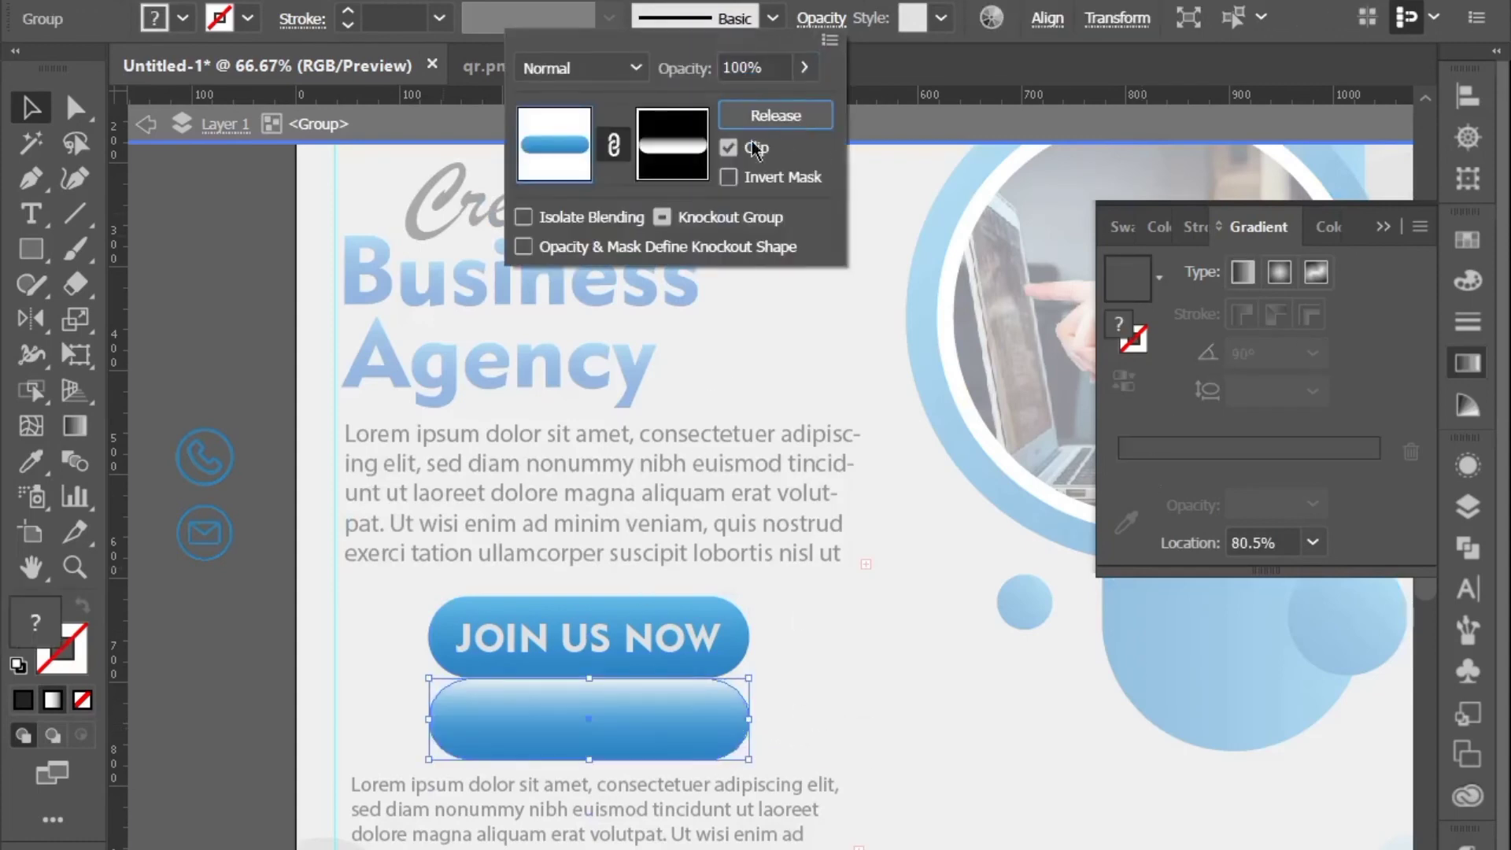
click(729, 177)
click(147, 123)
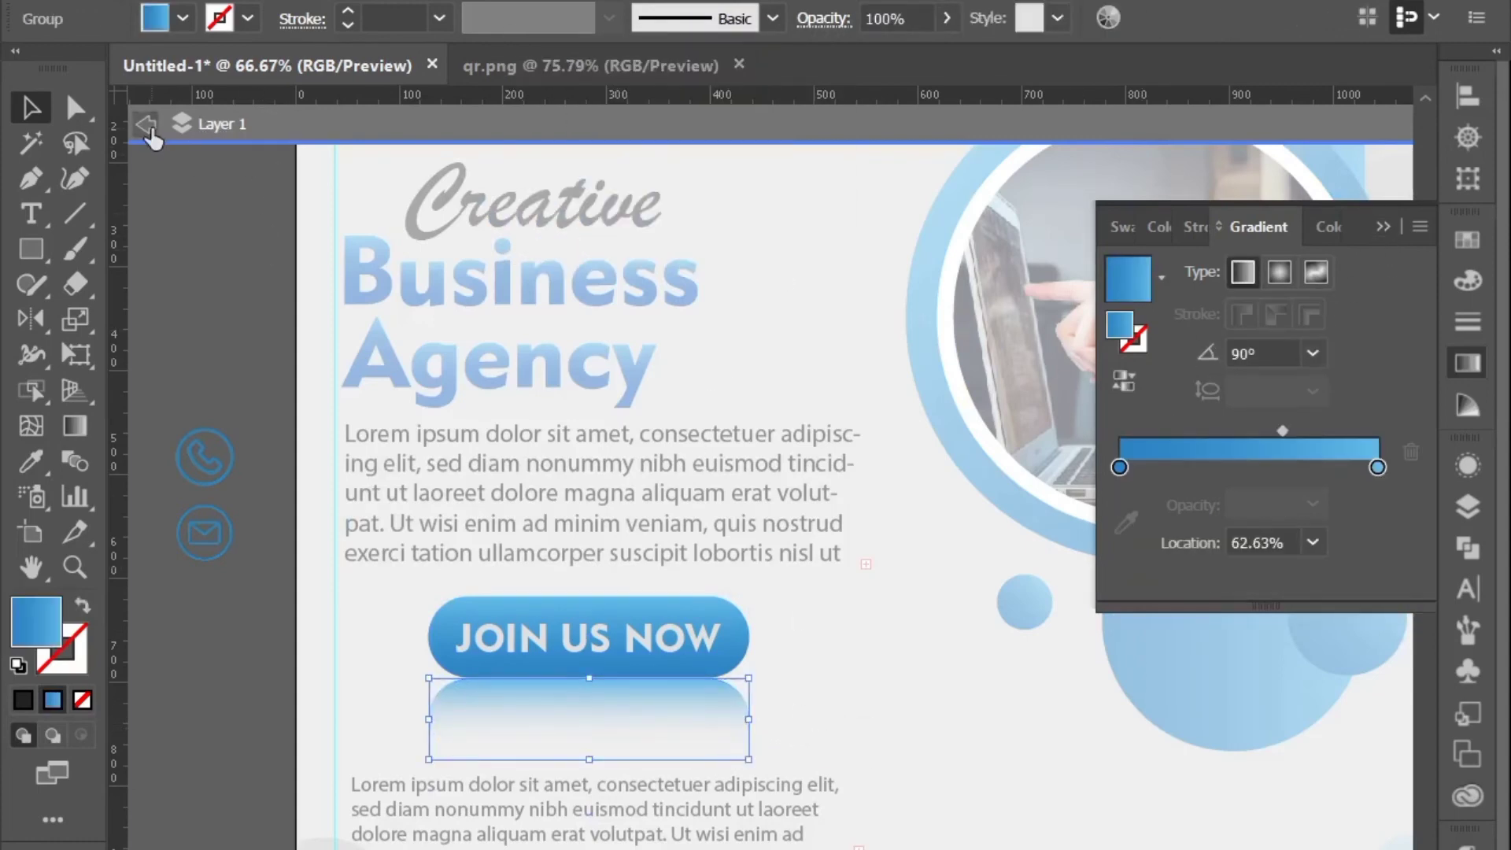
click(146, 123)
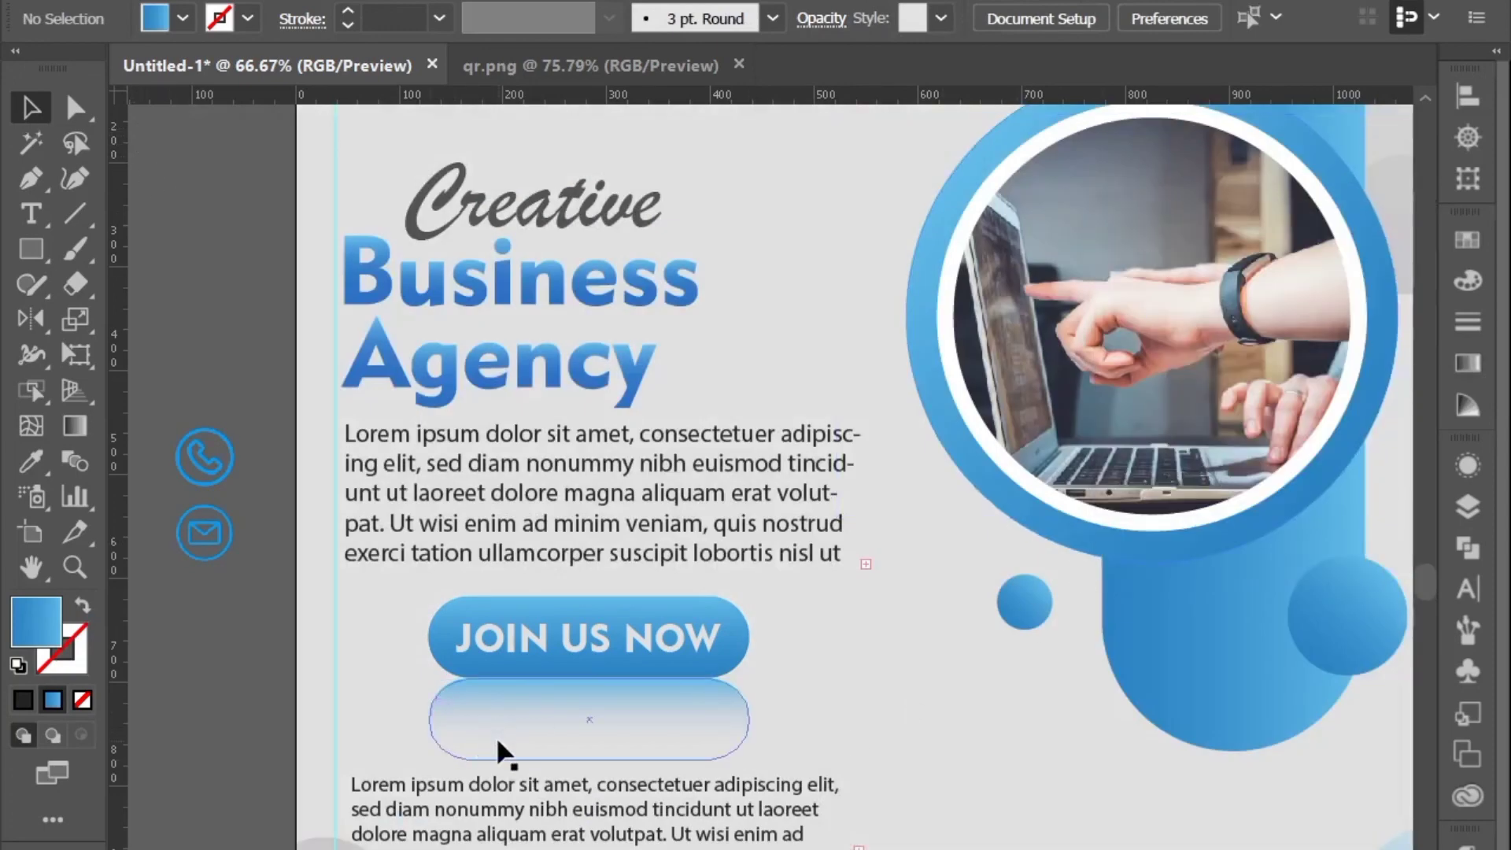
Step: Lower the masked reflection pill's opacity to 33% and exit its group
click(504, 717)
double_click(503, 712)
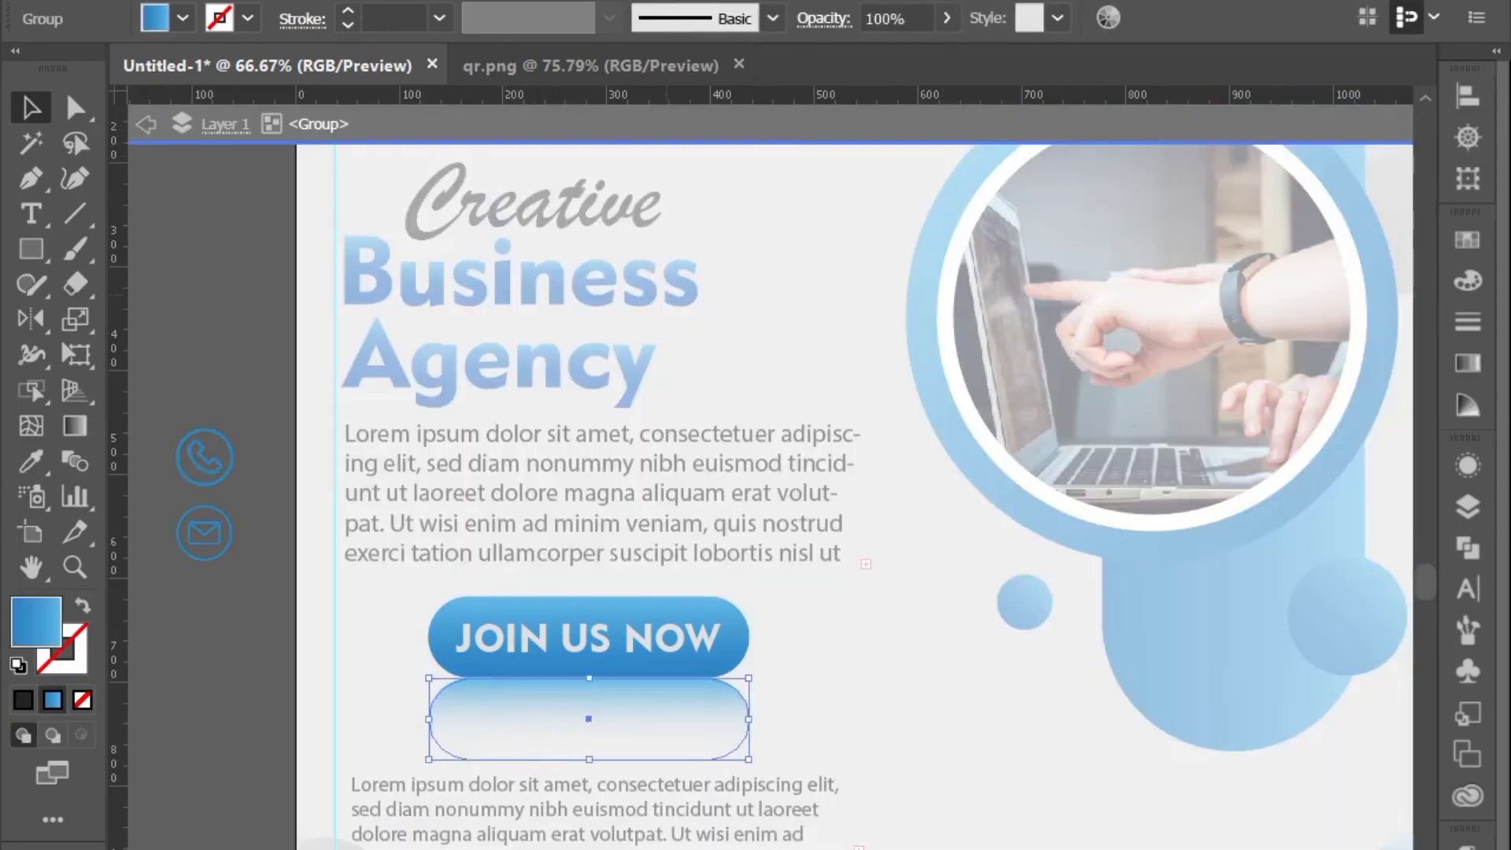
click(823, 17)
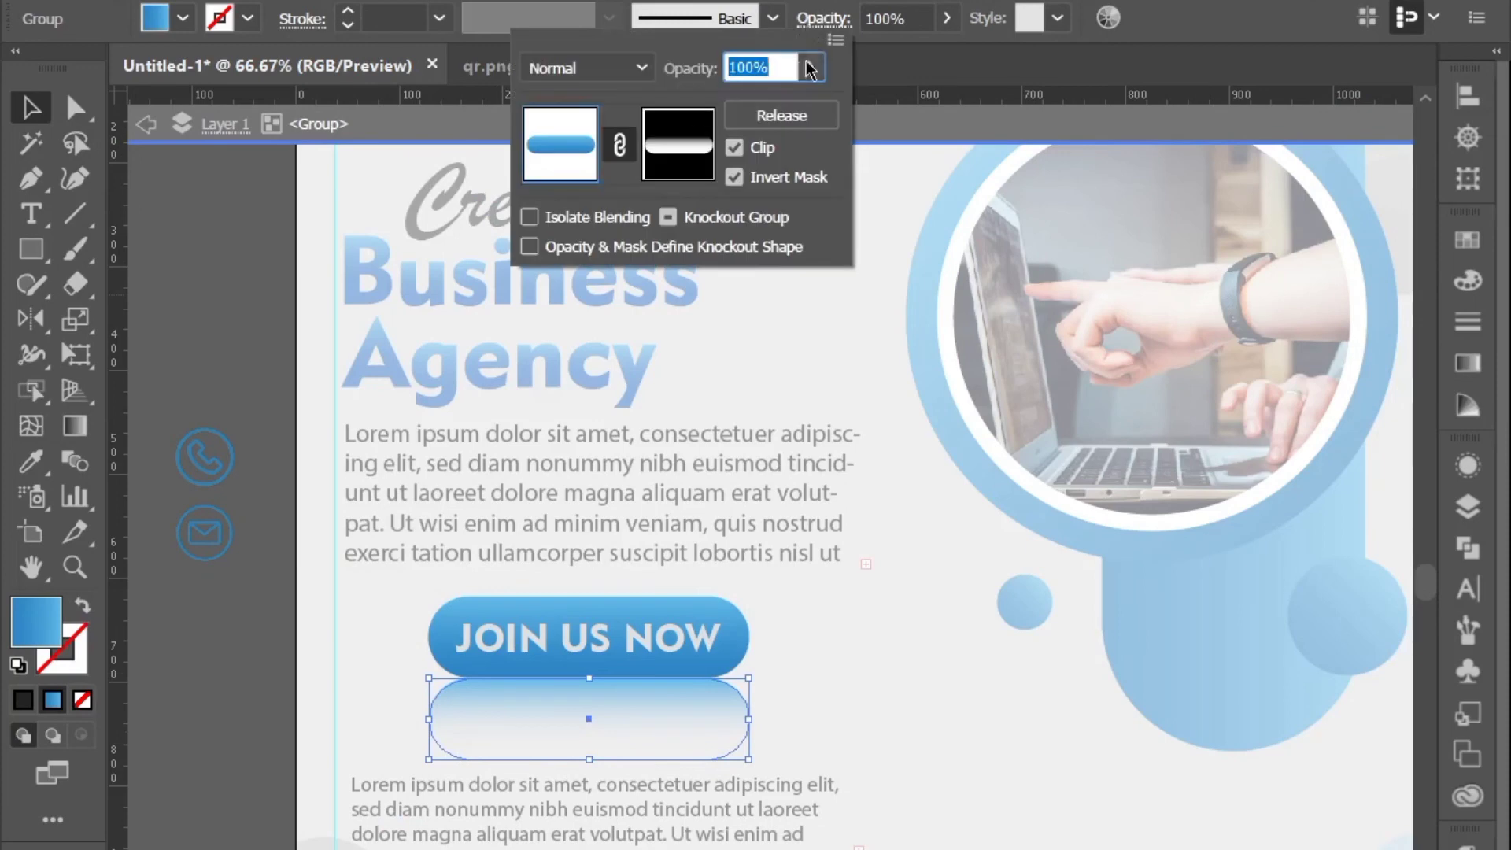
click(810, 67)
drag(811, 102, 734, 116)
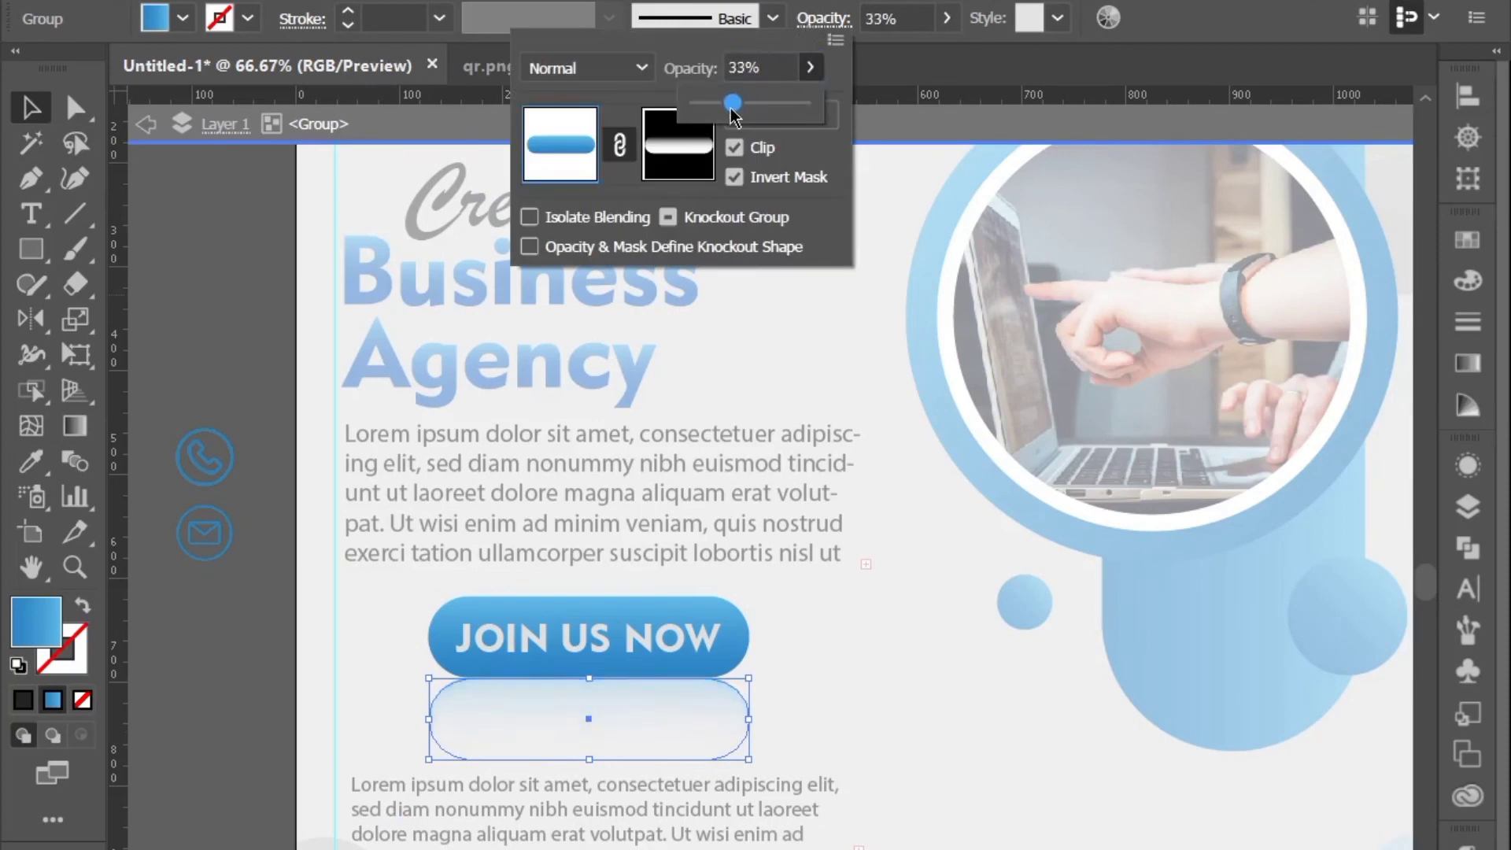
click(141, 148)
double_click(200, 350)
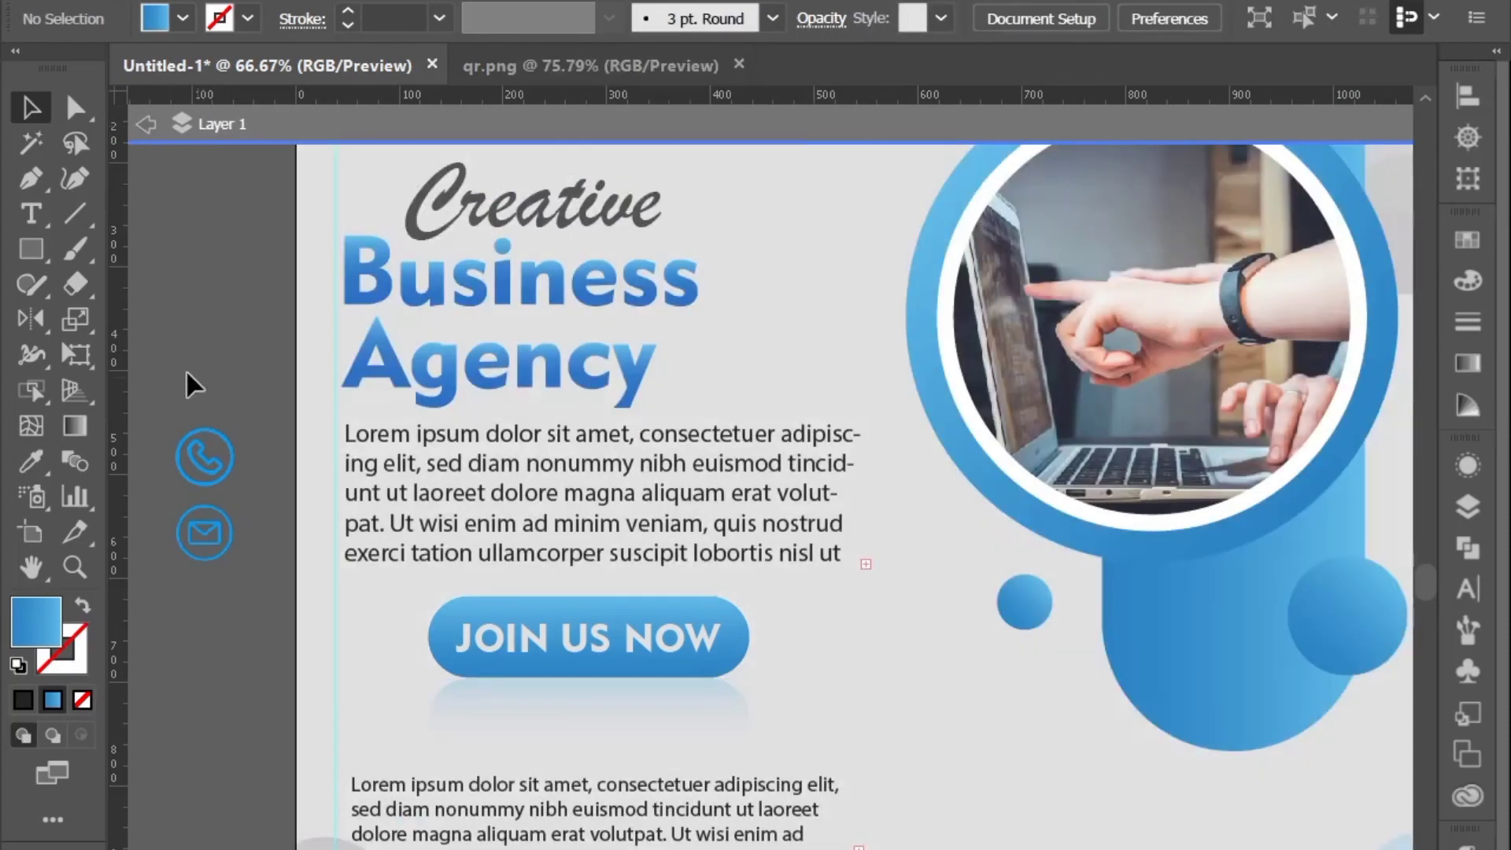
Step: Move the lower placeholder text up close beneath the button's reflection, aligned to the vertical guide
drag(489, 800, 446, 732)
click(238, 725)
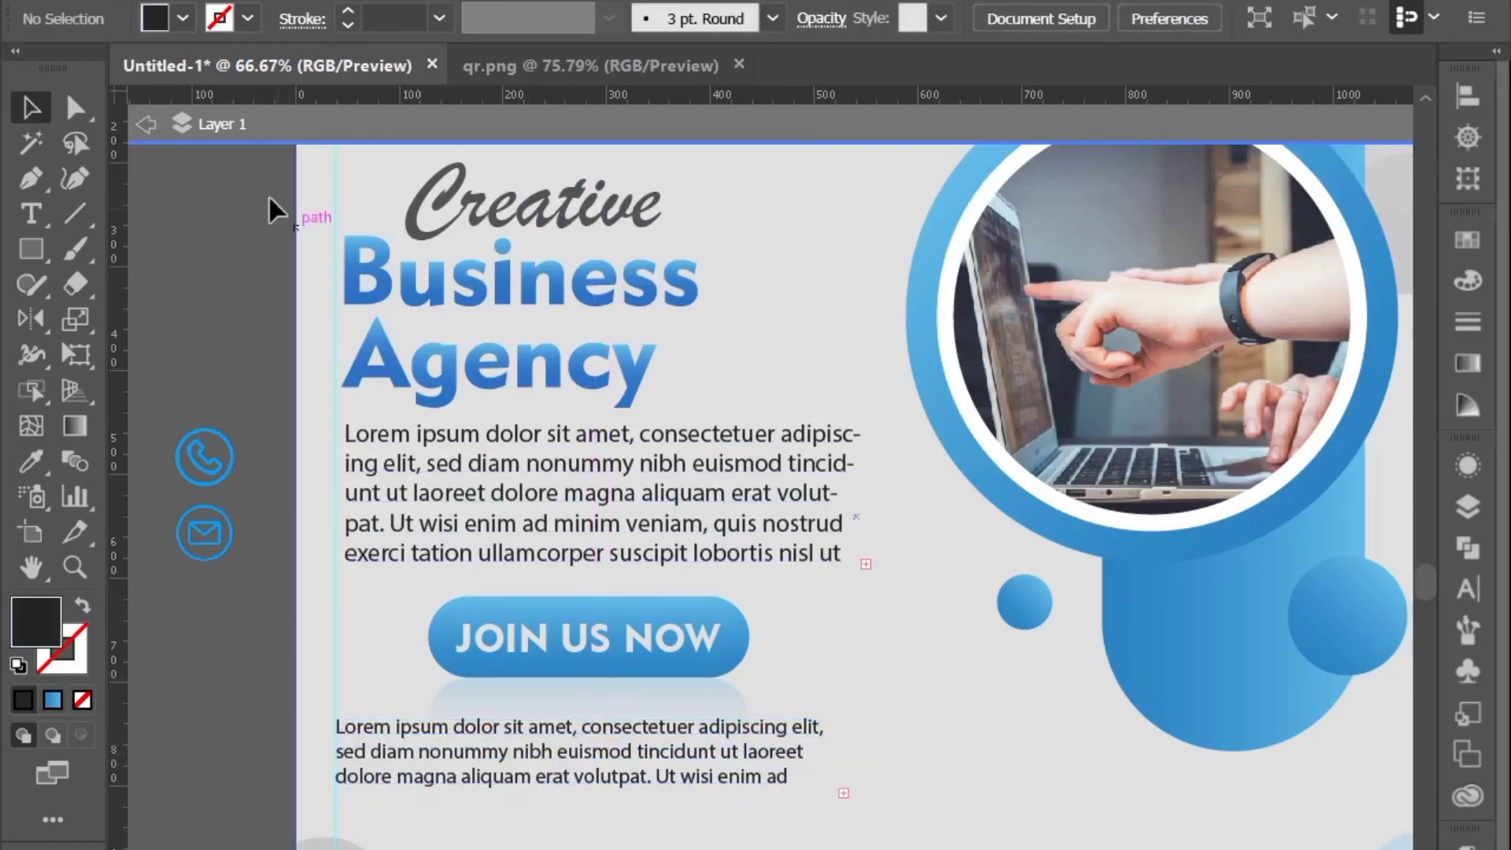
Step: In the background clip group, place a copy of the light-blue corner circle by the large grey circle in the lower-left corner and exit isolation
key(ctrl+minus)
drag(360, 527, 496, 674)
double_click(1245, 825)
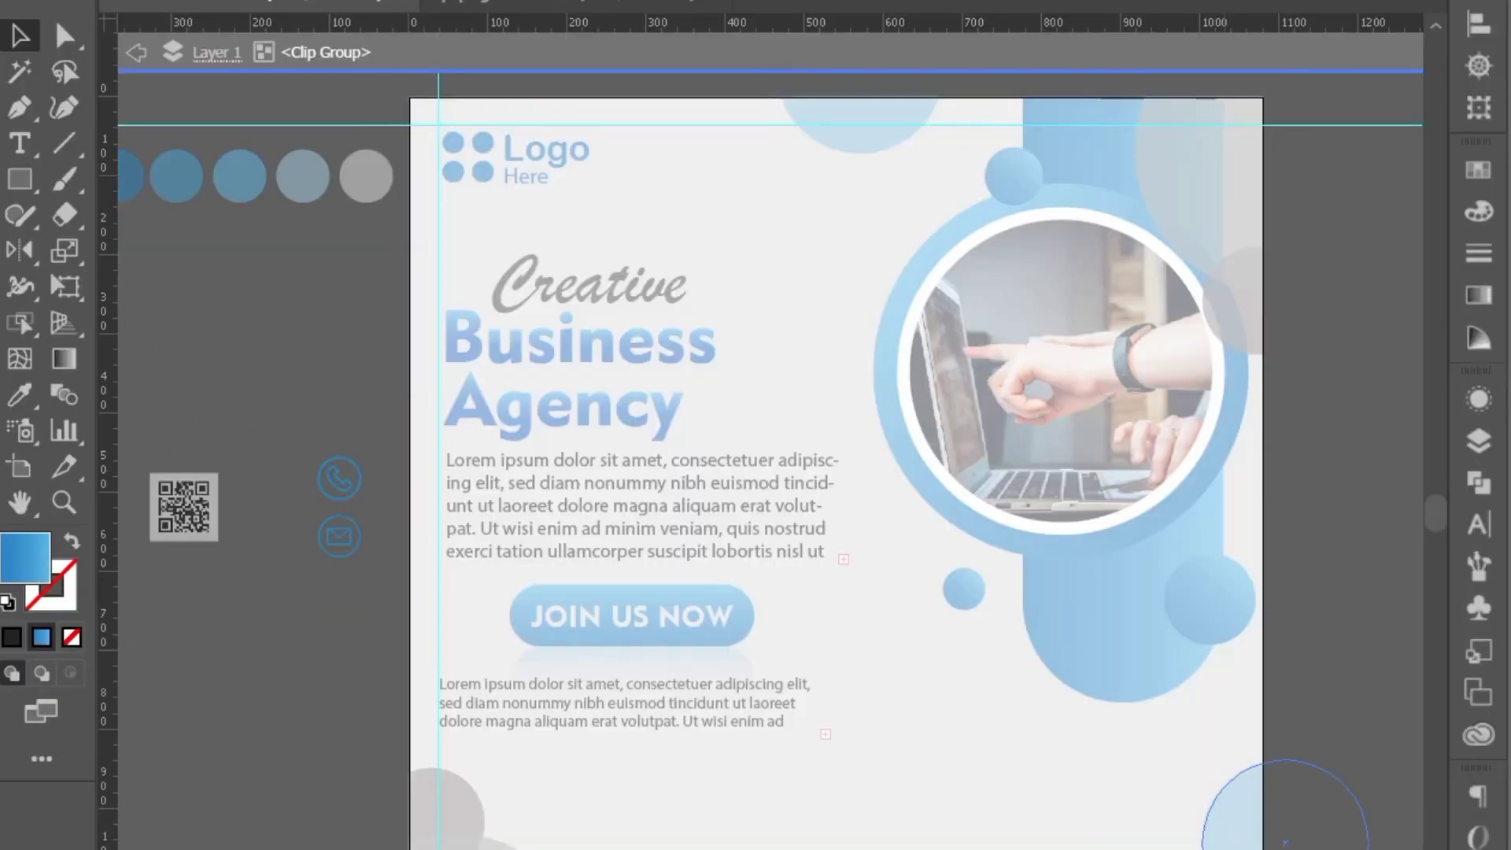
drag(1245, 825, 521, 849)
click(489, 846)
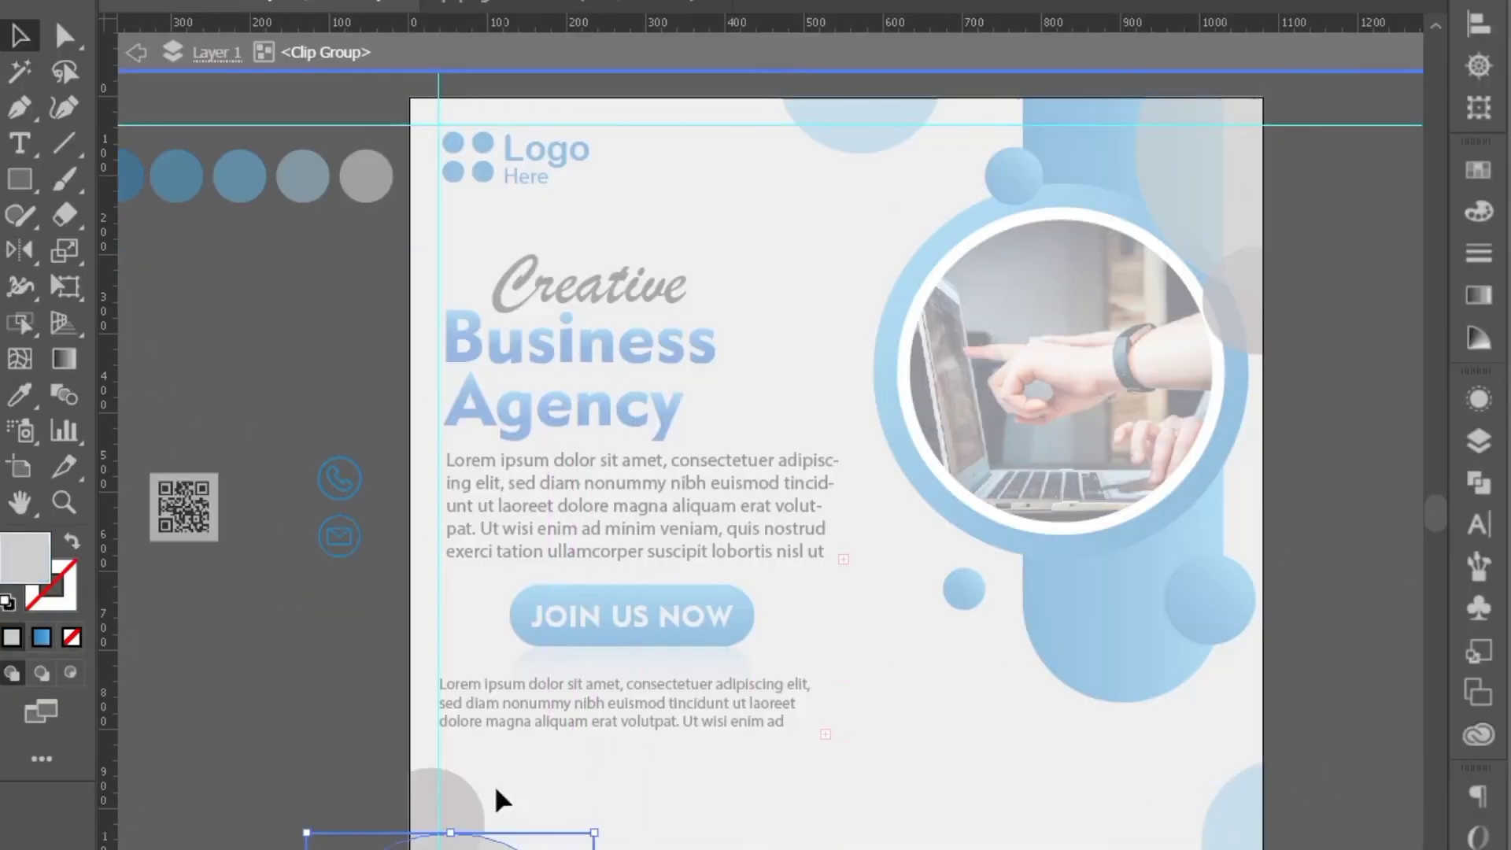
click(135, 54)
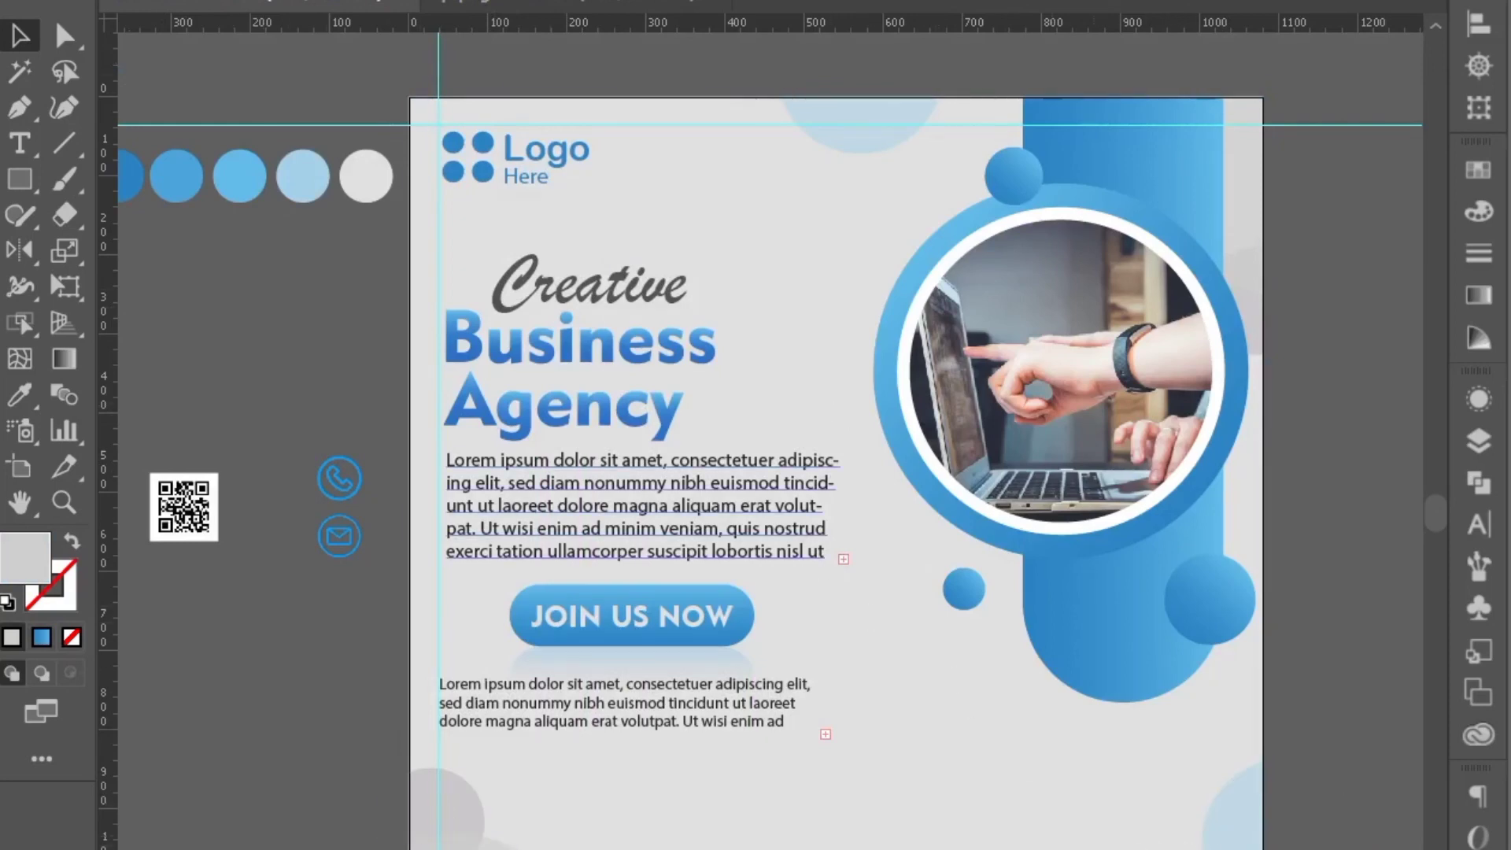
Step: Move the lower-right light-blue circle to the artboard's left edge beside the heading, scale it down, and exit the clip group
double_click(1228, 846)
click(1227, 846)
drag(1228, 846, 344, 284)
drag(485, 196, 425, 228)
drag(410, 313, 431, 272)
click(137, 53)
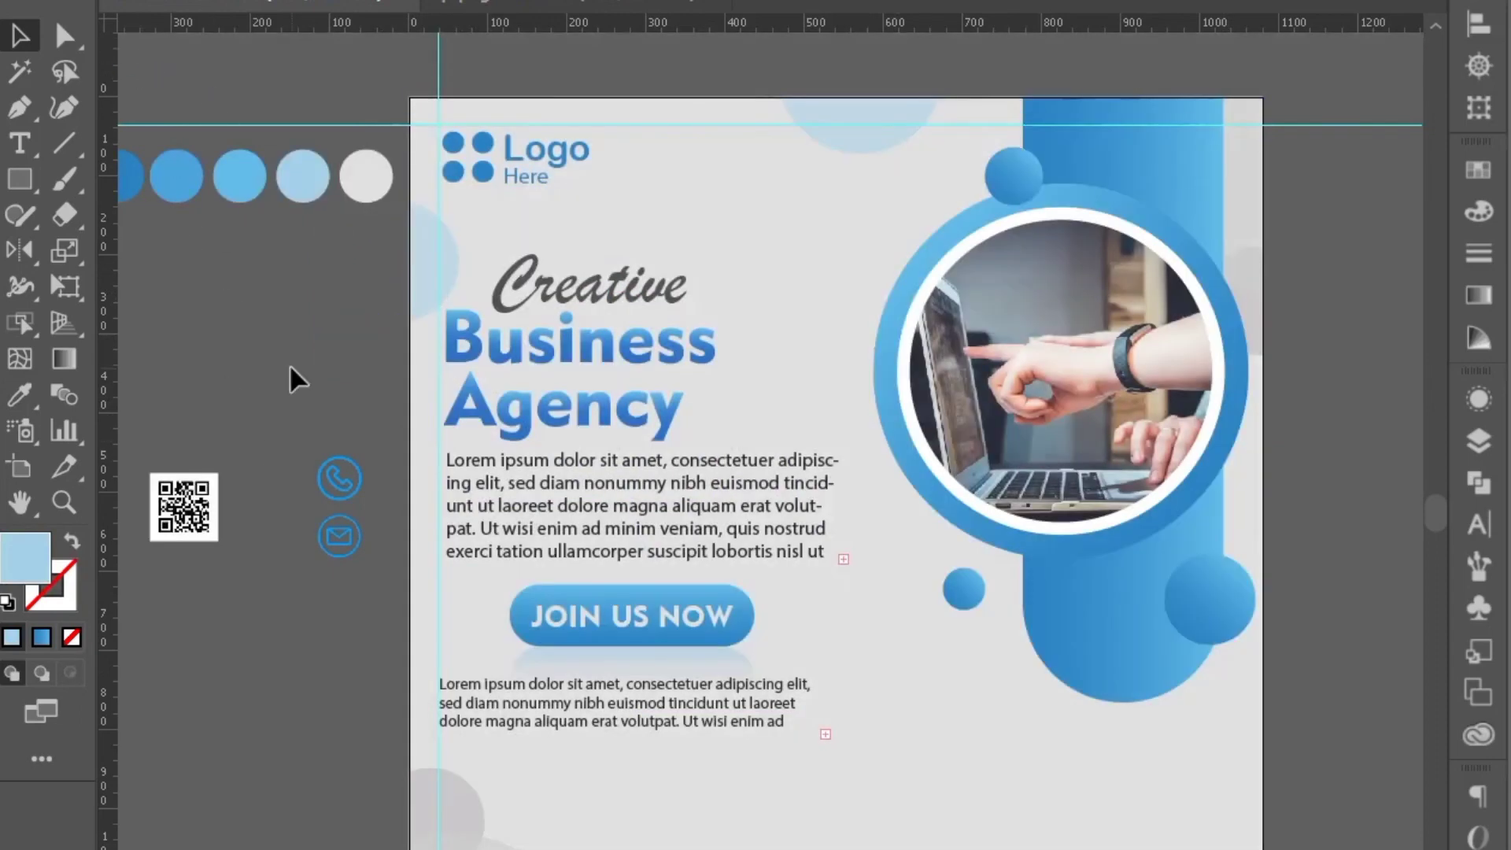
Step: Draw a wide rectangle against the artboard's lower right edge and fill it with the blue gradient sampled from the vertical band
scroll(331, 357, right, 1)
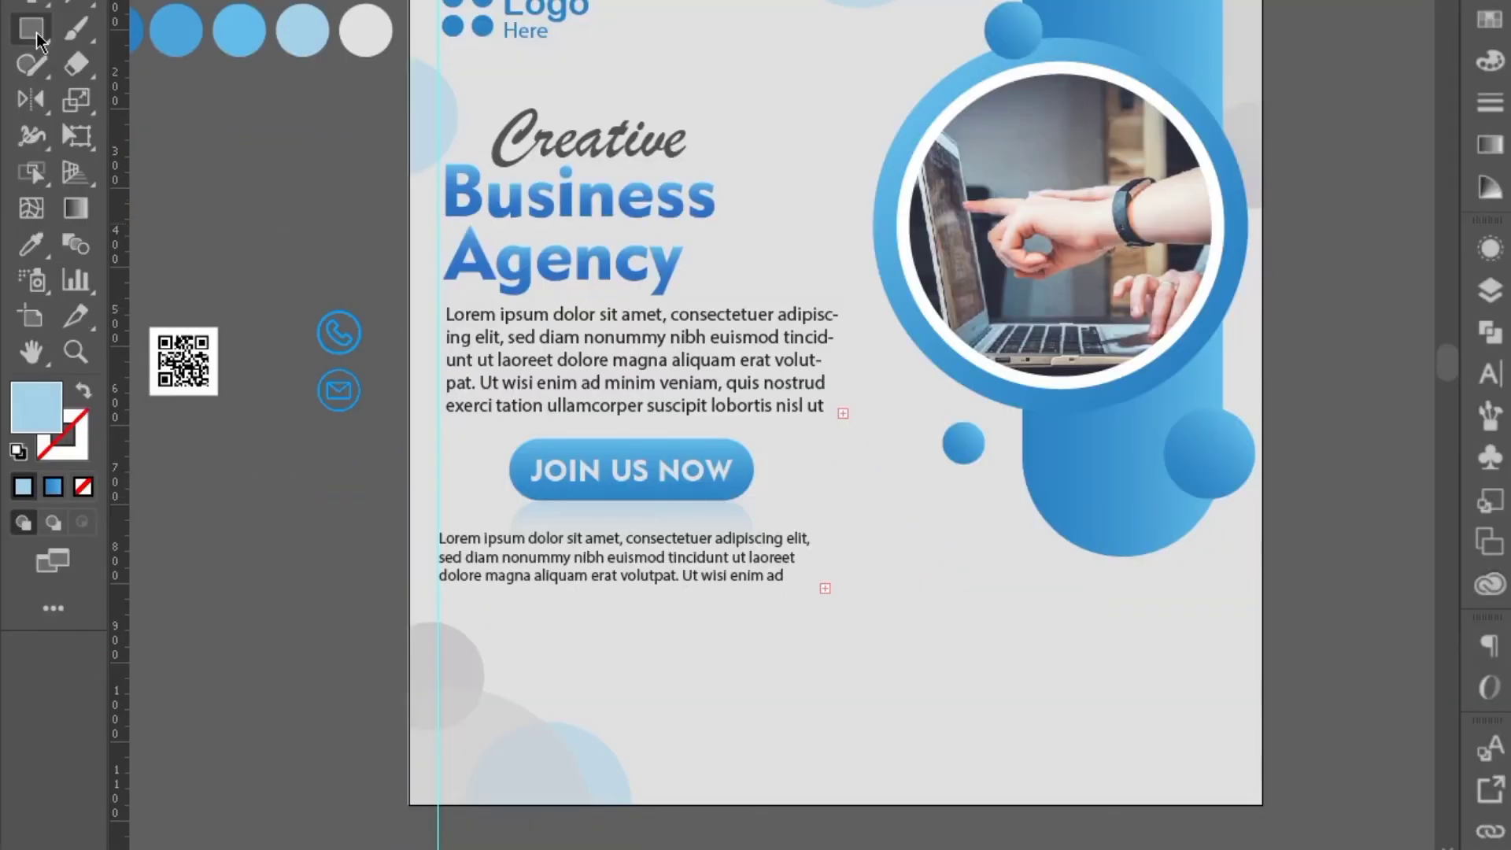
click(32, 28)
drag(772, 658, 1262, 788)
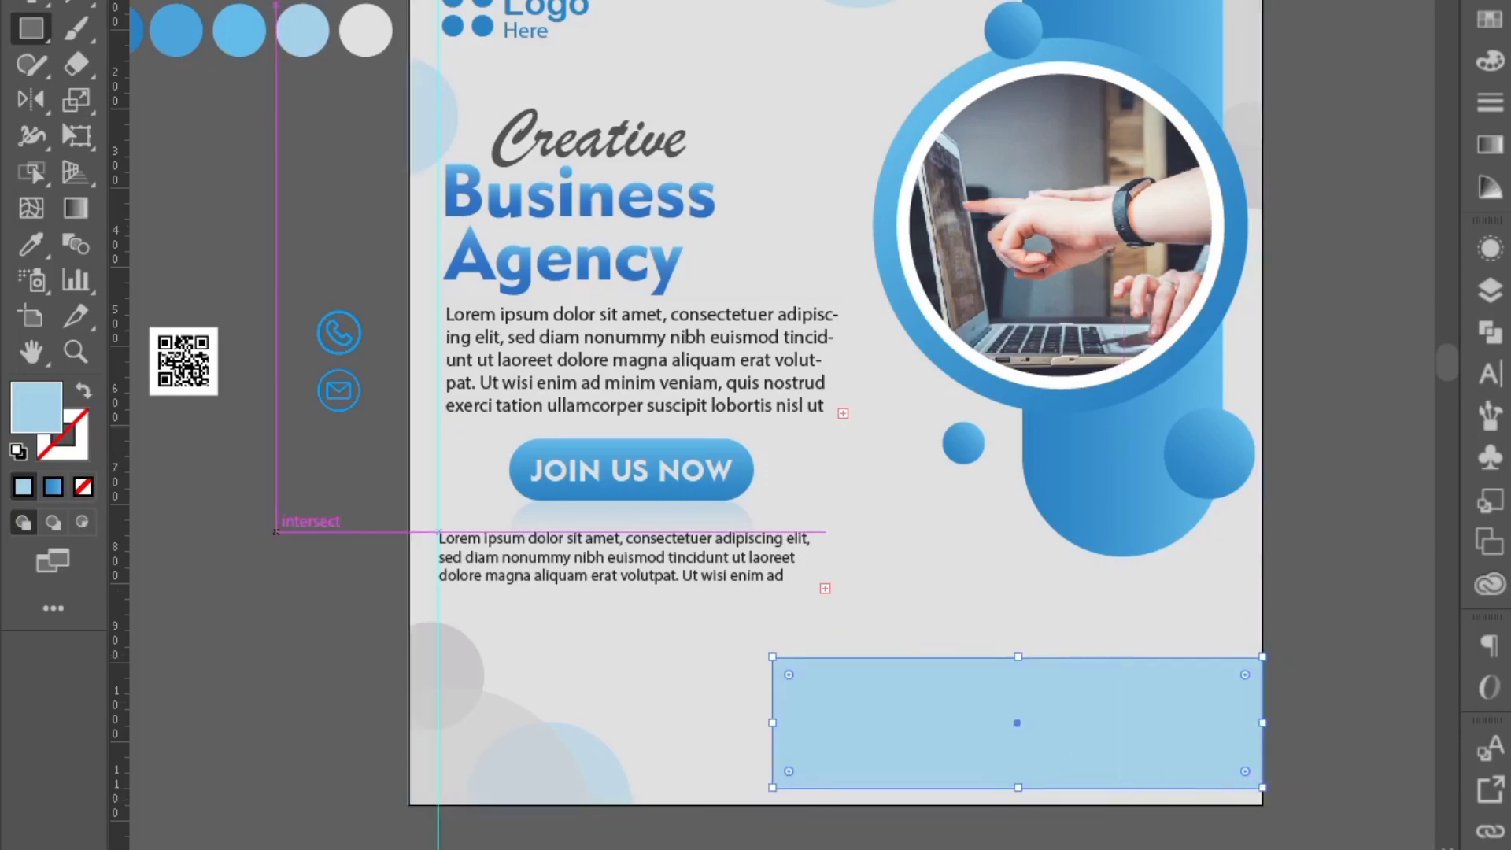
click(31, 244)
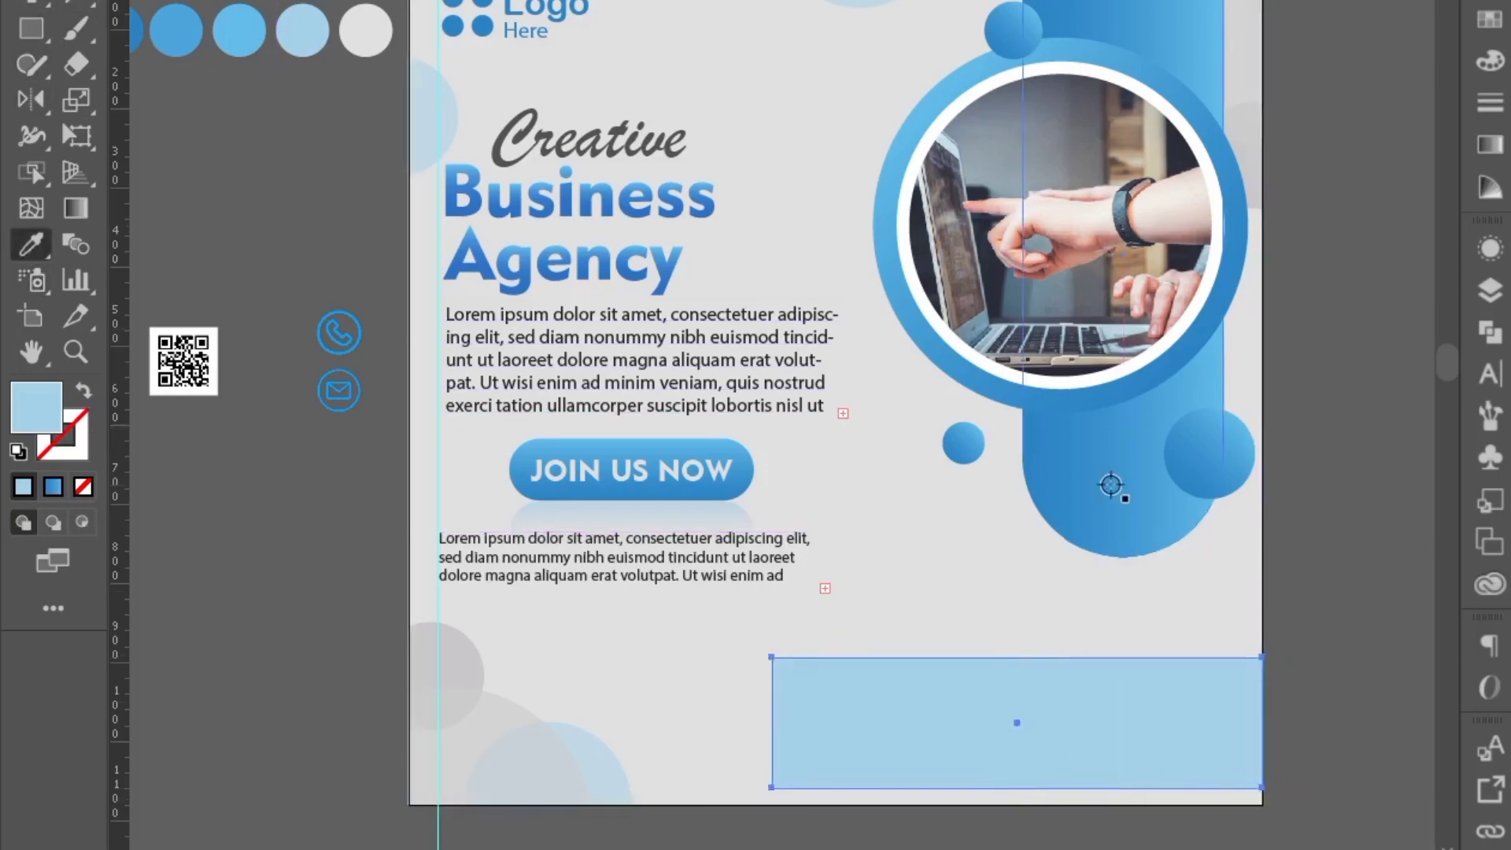
click(1113, 488)
key(v)
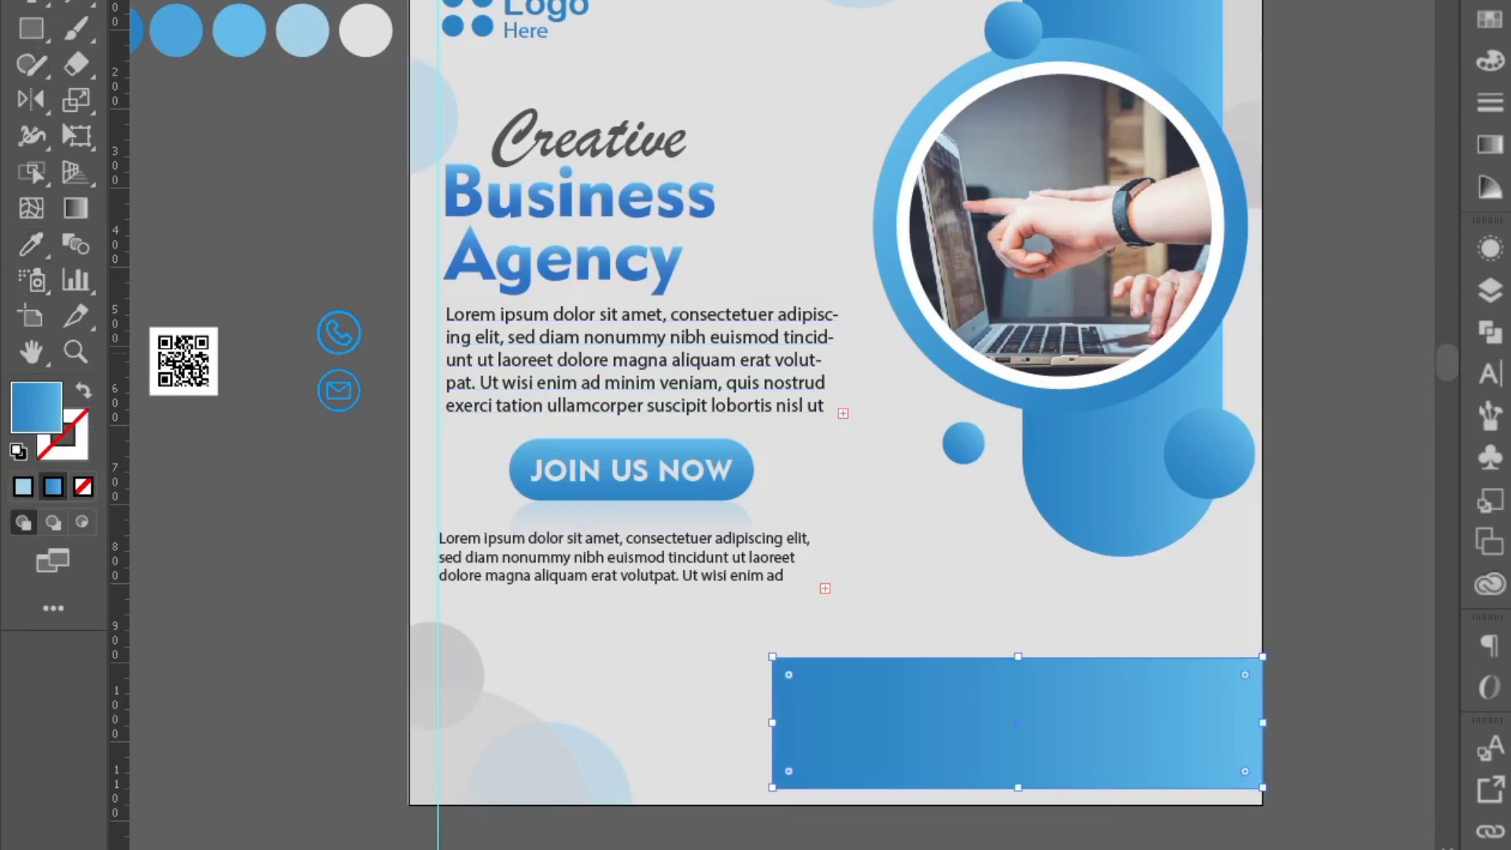
drag(733, 645, 802, 717)
drag(787, 682, 812, 719)
key(ctrl+z)
Step: Round both left corners of the gradient rectangle into a full semicircular end, keeping the right corners square
drag(733, 651, 814, 774)
drag(753, 665, 791, 791)
drag(753, 631, 791, 684)
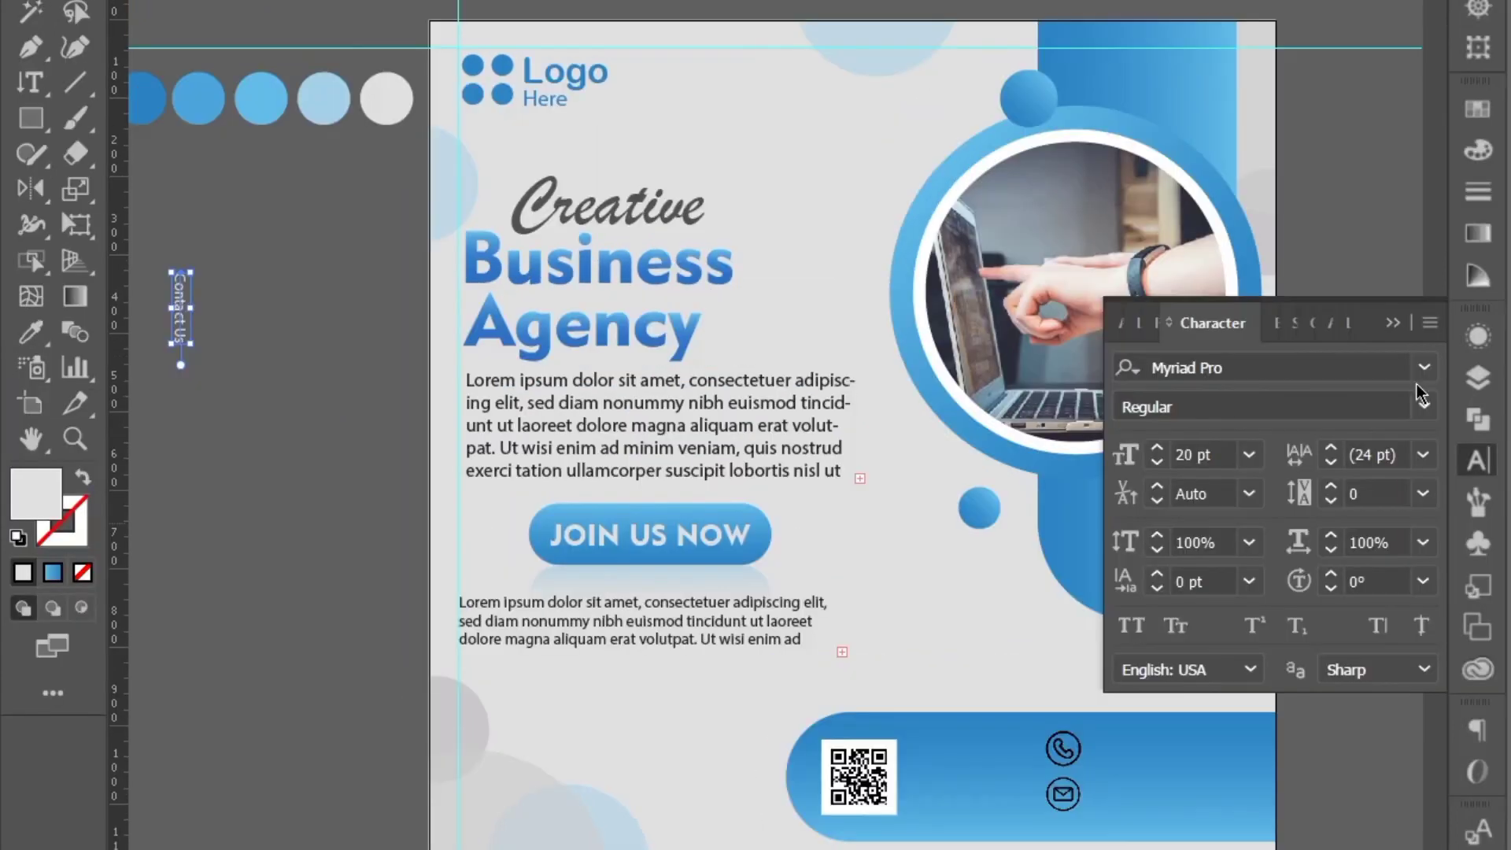